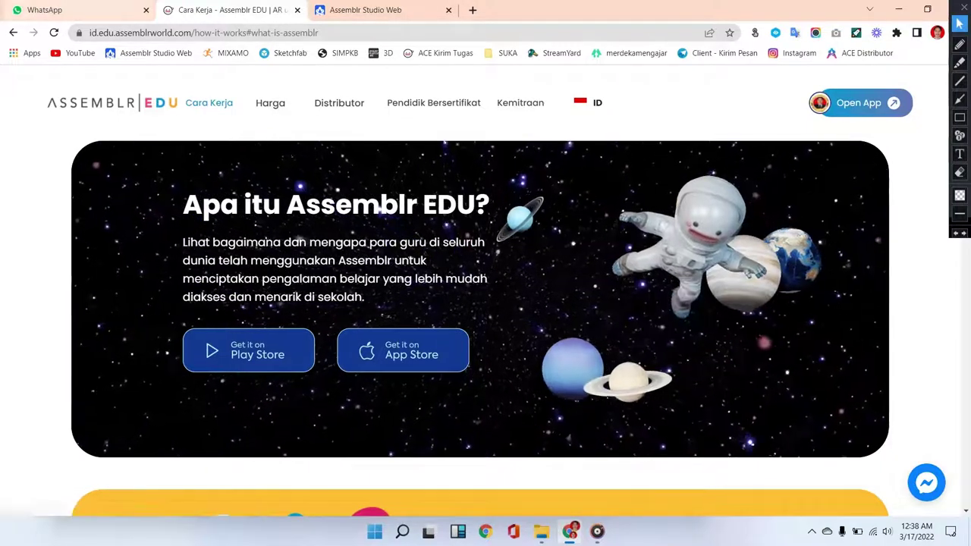
Step: Read the Assemblr EDU introduction and the reasons for using it in education, from Berbasis Visual through Mendorong Kreativitas
mouse_move(209, 103)
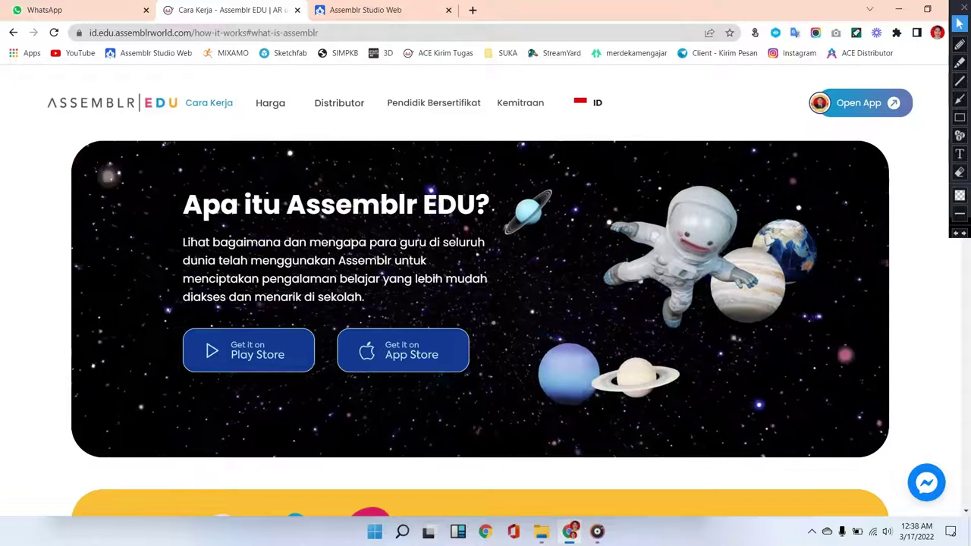
mouse_move(520, 103)
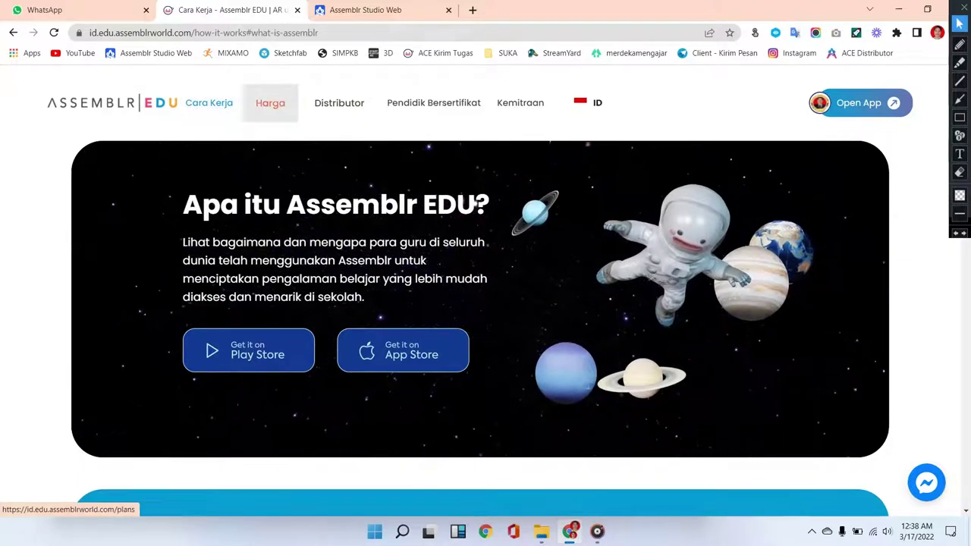
mouse_move(433, 103)
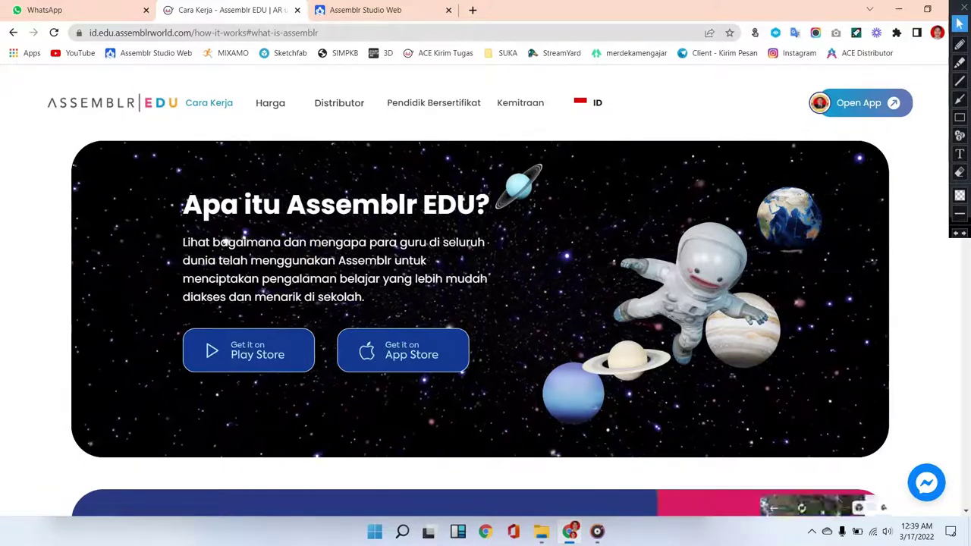
scroll(486, 304, down, 4)
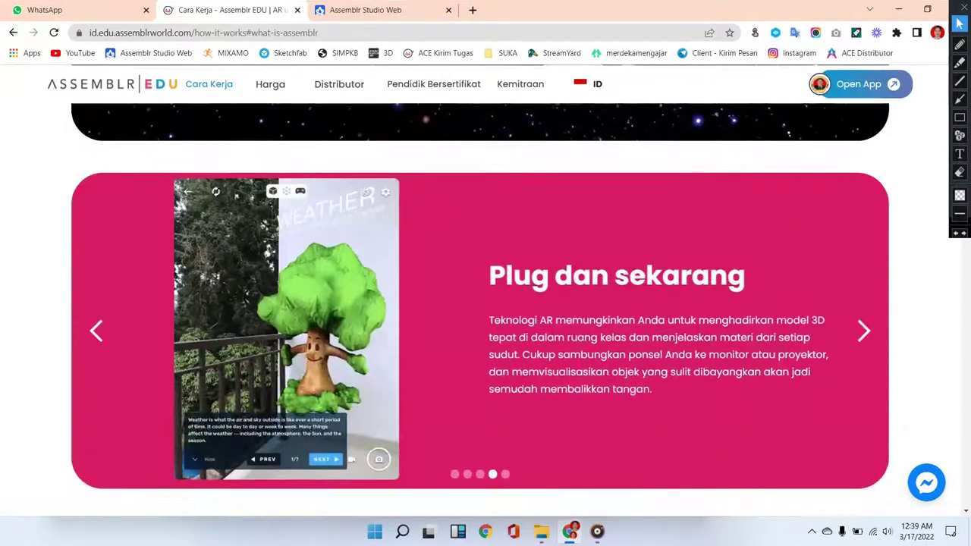
scroll(485, 304, down, 3)
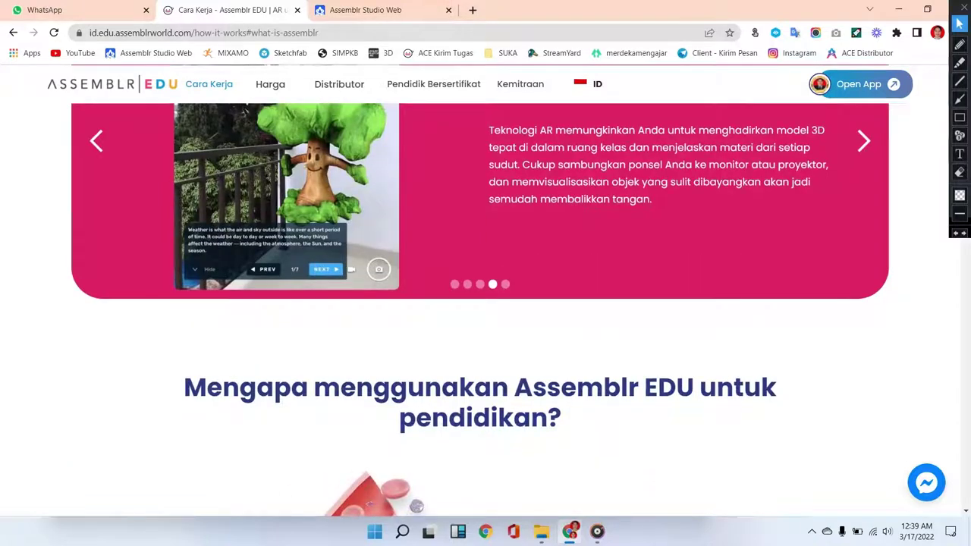
scroll(486, 304, down, 2)
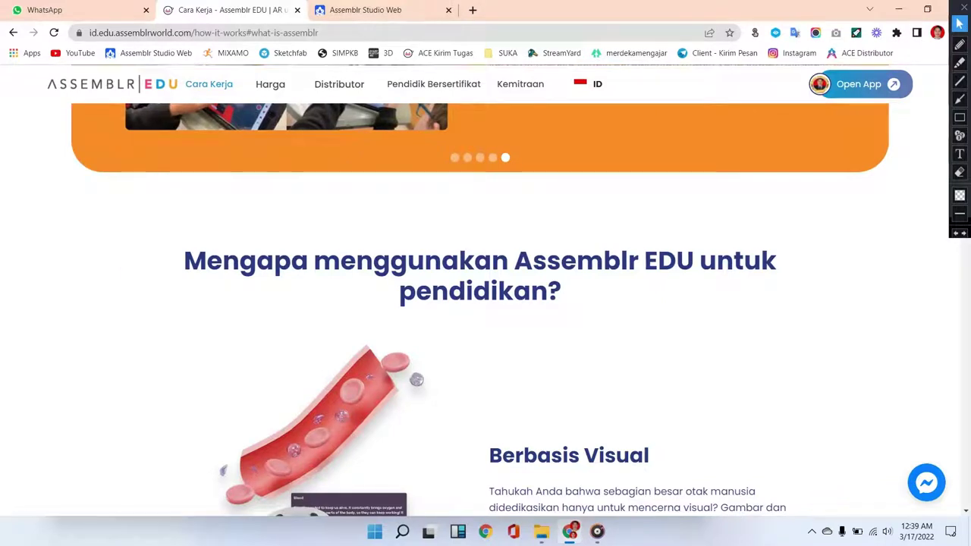
scroll(480, 292, down, 2)
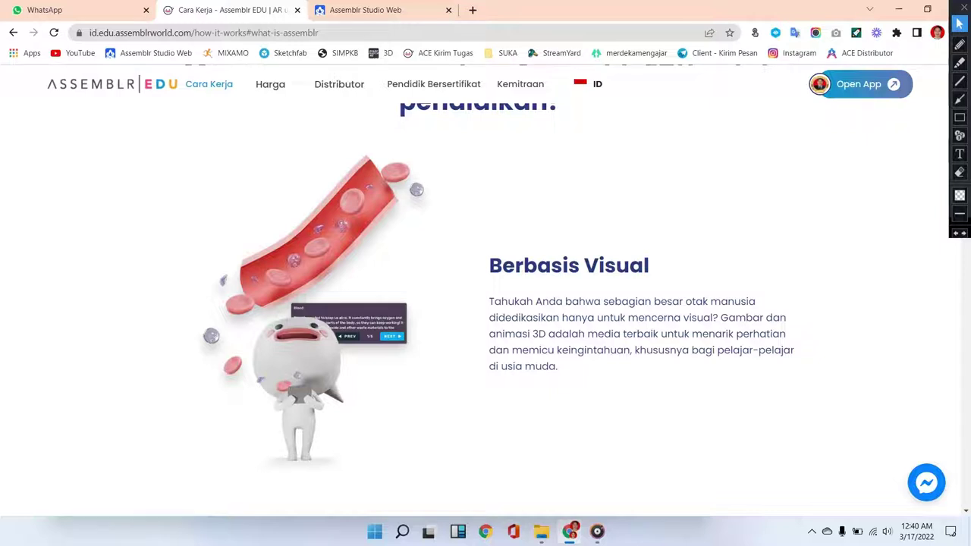
scroll(485, 304, down, 1)
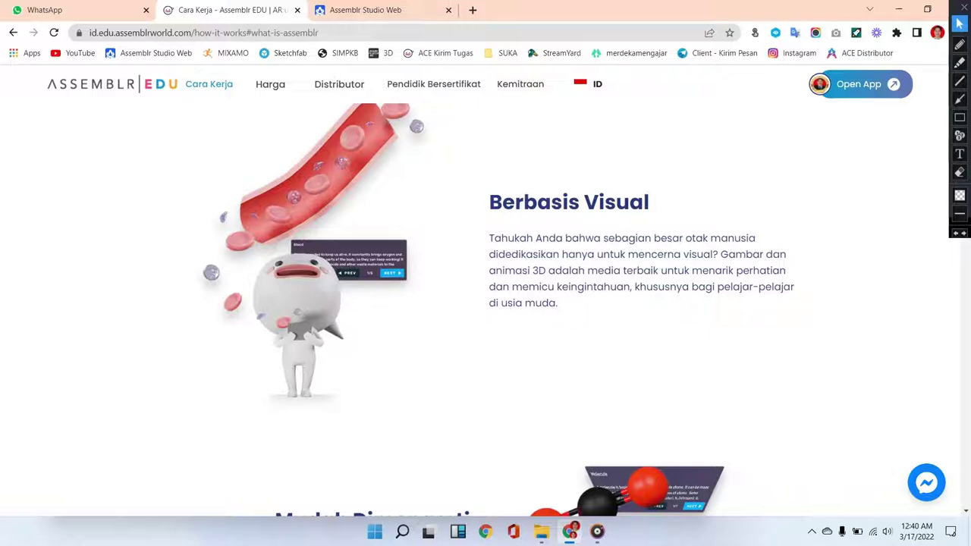
scroll(485, 304, down, 3)
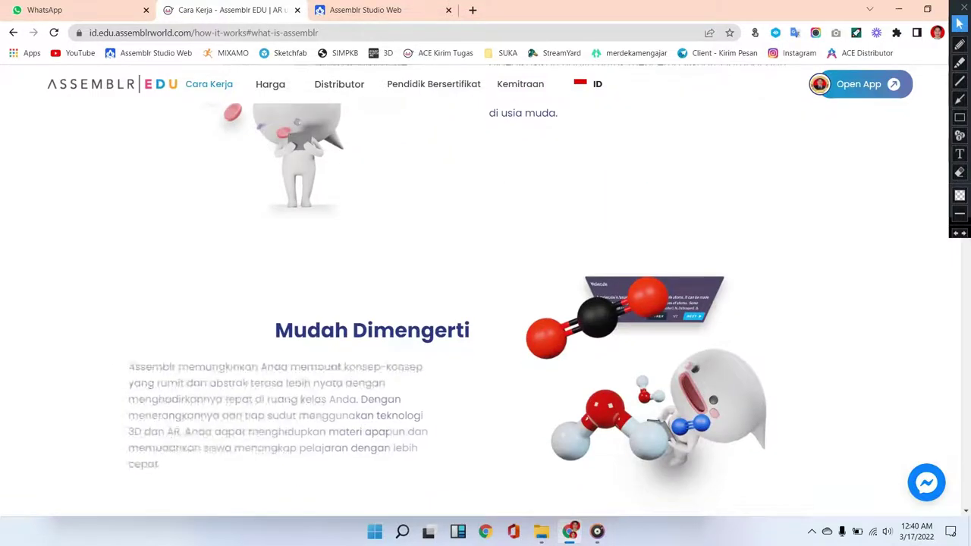
scroll(485, 303, down, 1)
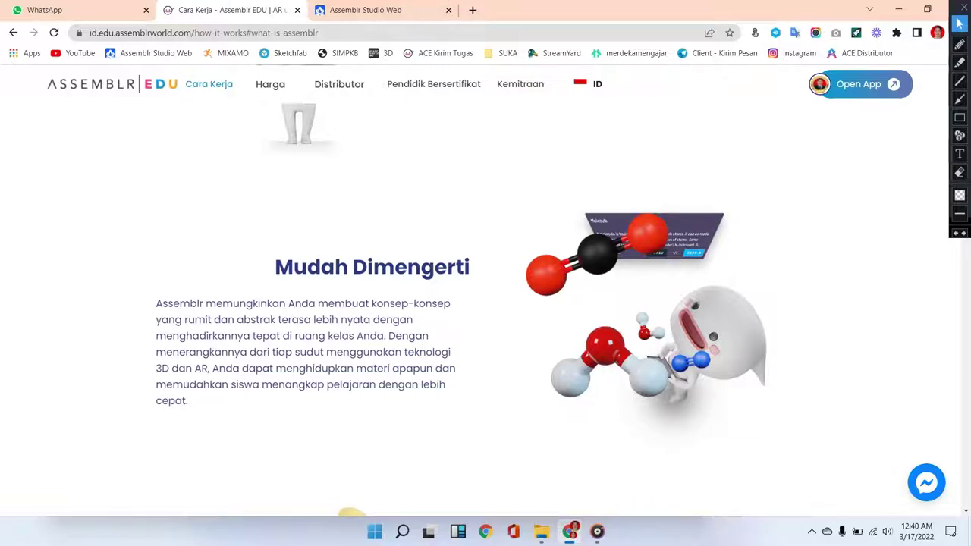
scroll(485, 303, down, 2)
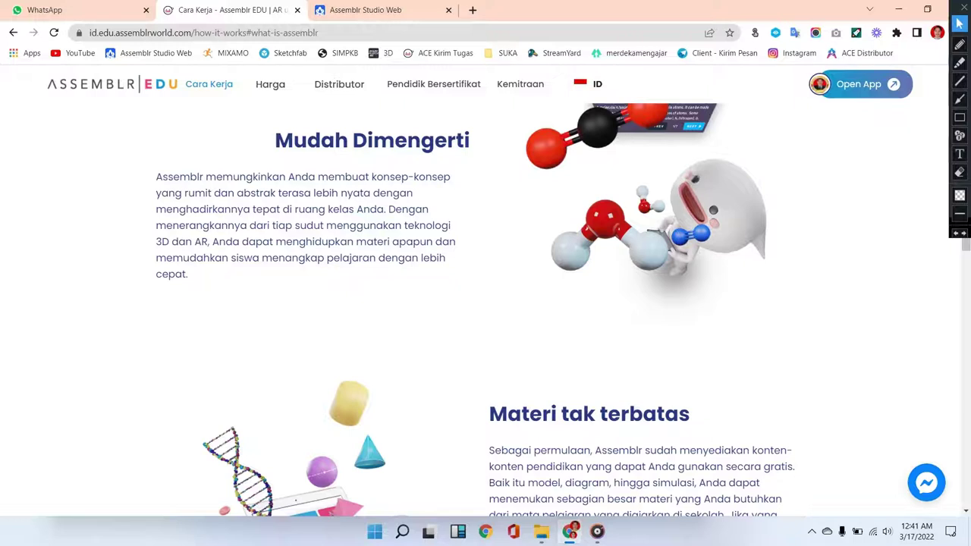
scroll(486, 304, down, 3)
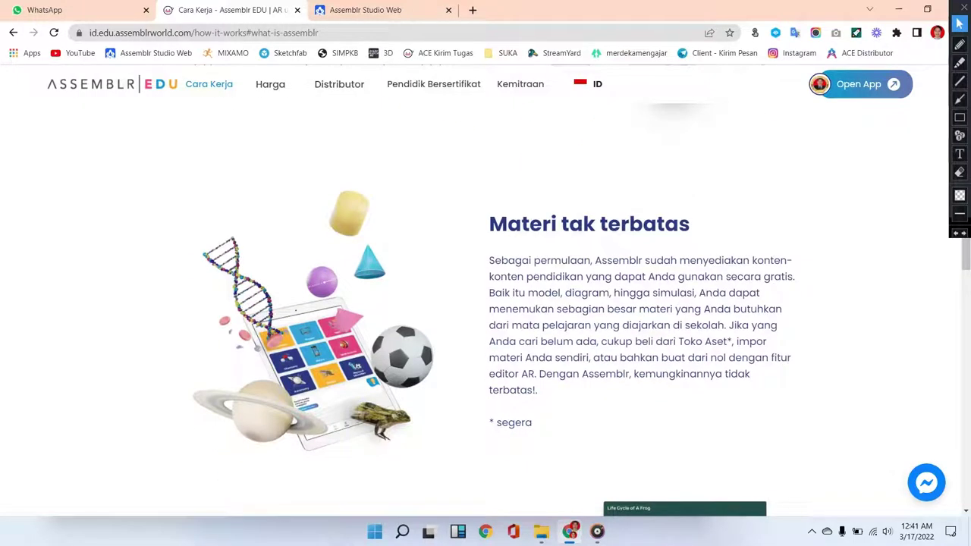
scroll(485, 304, down, 2)
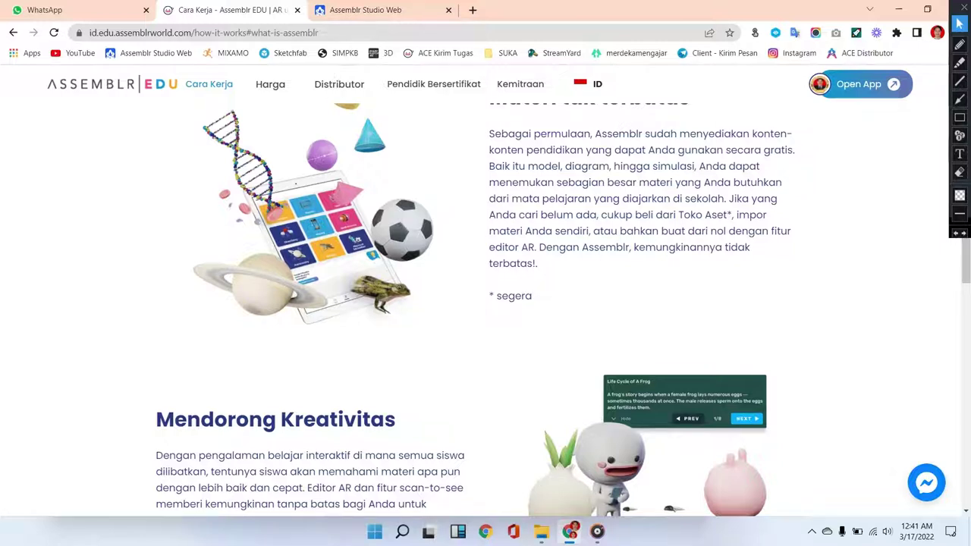
scroll(486, 288, down, 3)
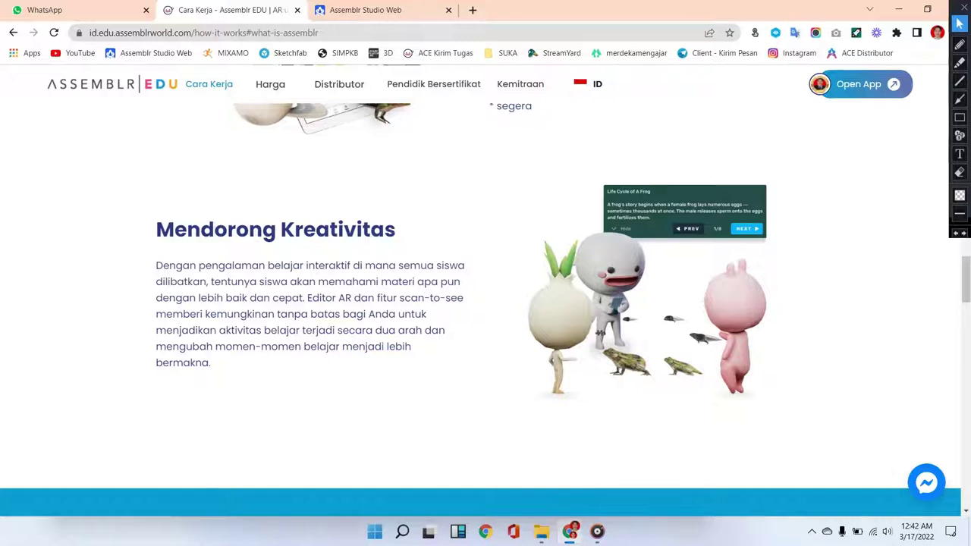
Step: Review the Apa kata mereka testimonials, Di Ruang Kelas photos, Dampak partner logos and the footer of the Cara Kerja page
scroll(486, 304, down, 3)
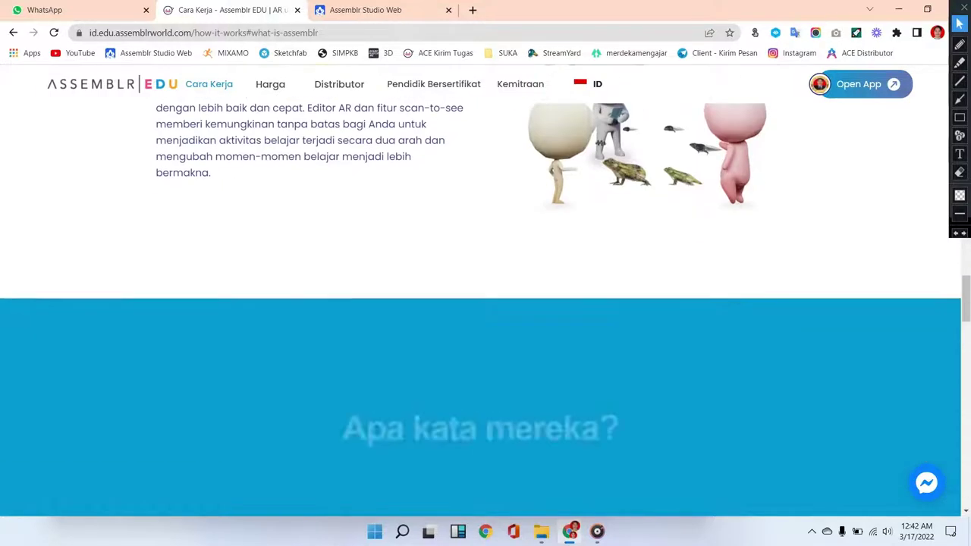
scroll(486, 304, down, 2)
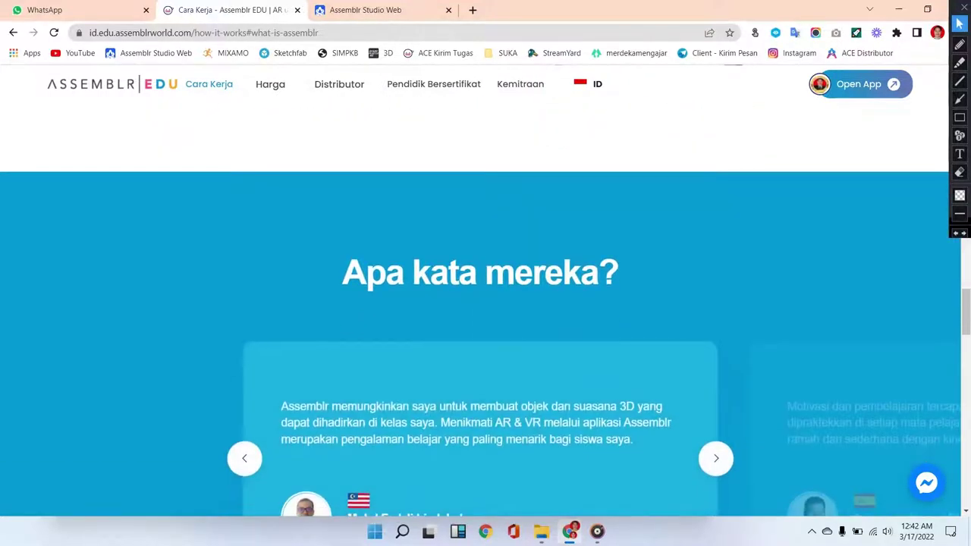
scroll(485, 303, down, 2)
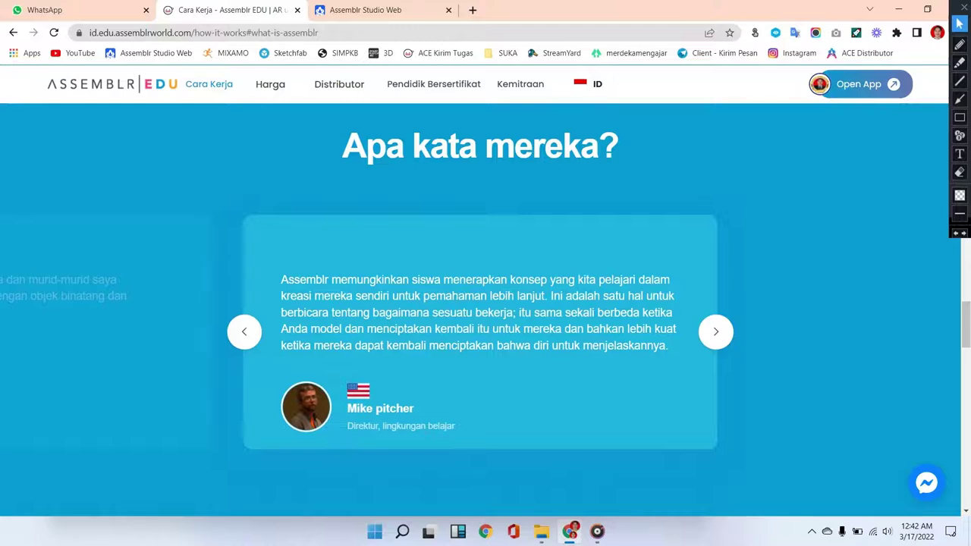
scroll(485, 303, down, 5)
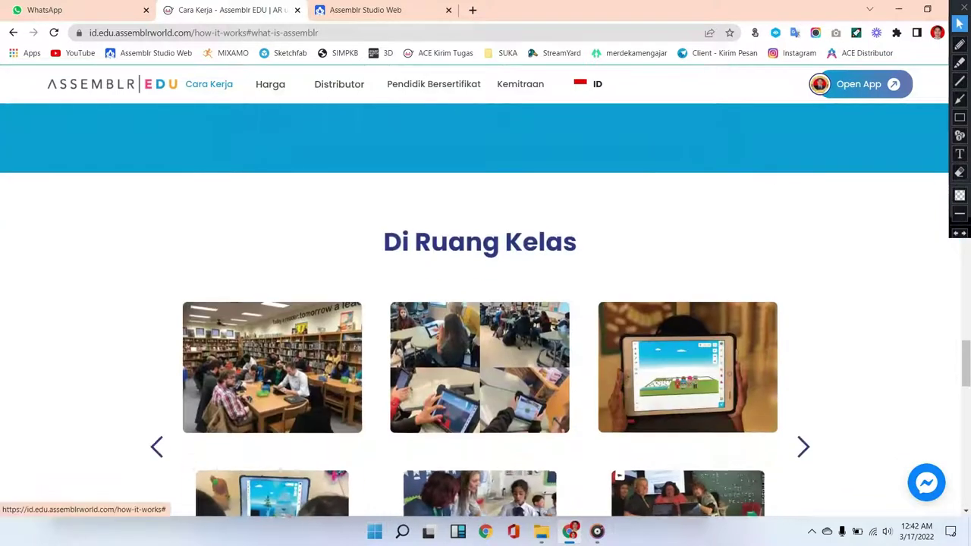
scroll(485, 341, down, 2)
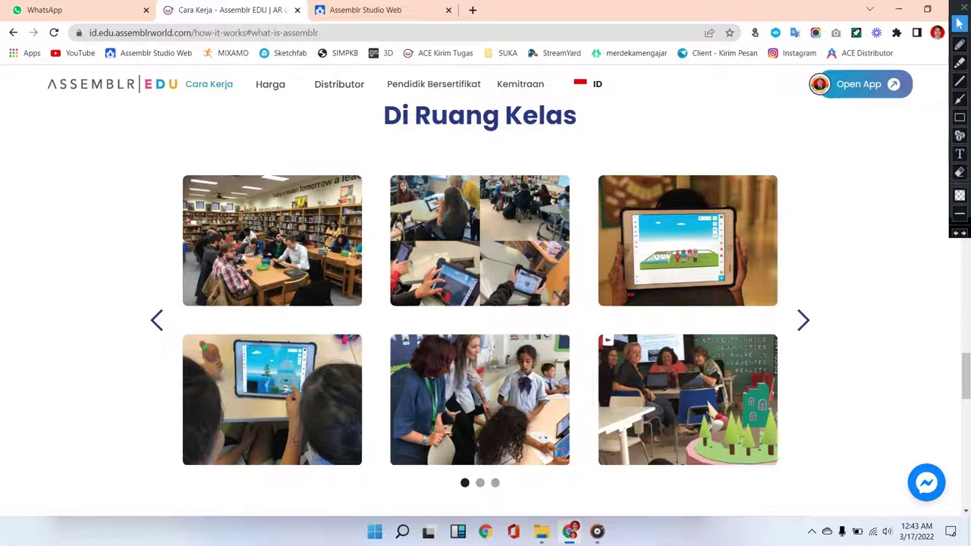
scroll(485, 288, down, 3)
scroll(486, 289, down, 3)
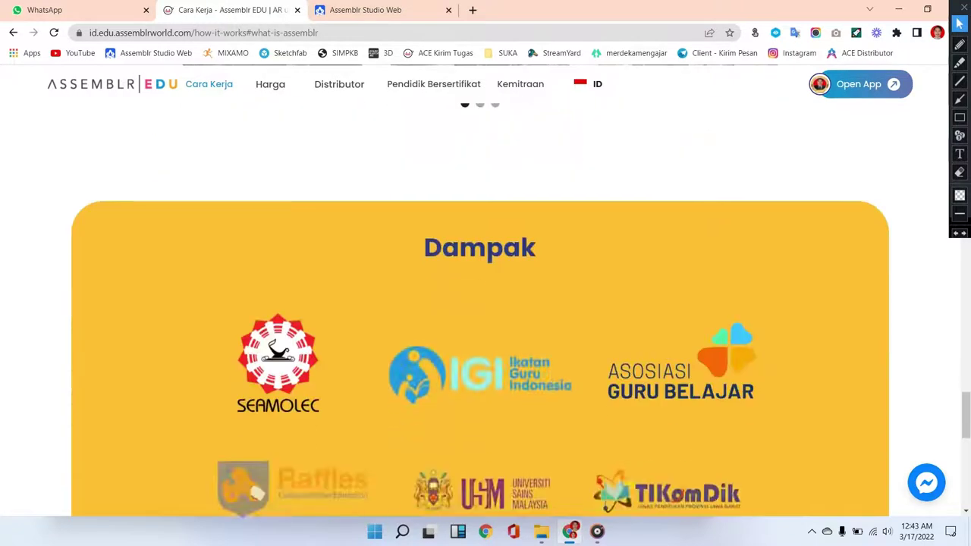
scroll(480, 310, down, 1)
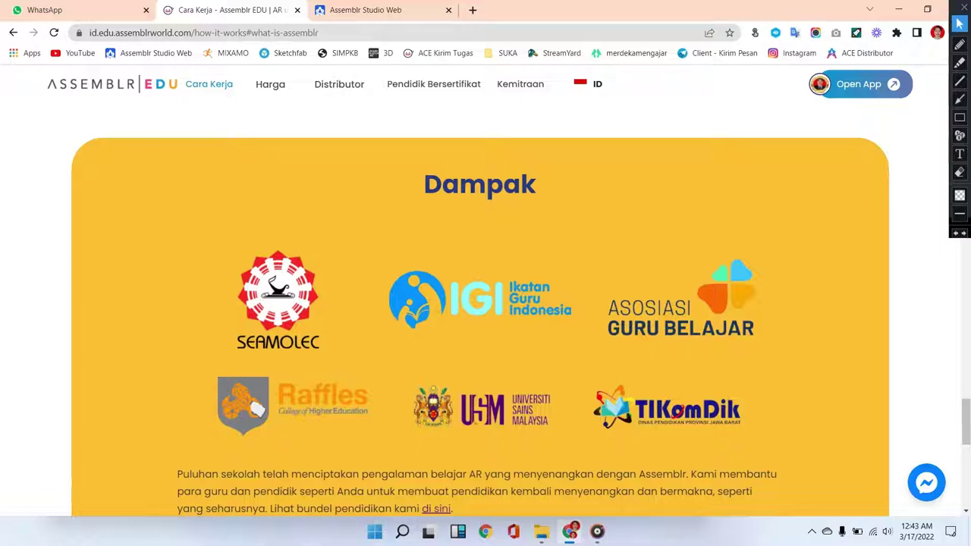
scroll(480, 311, down, 4)
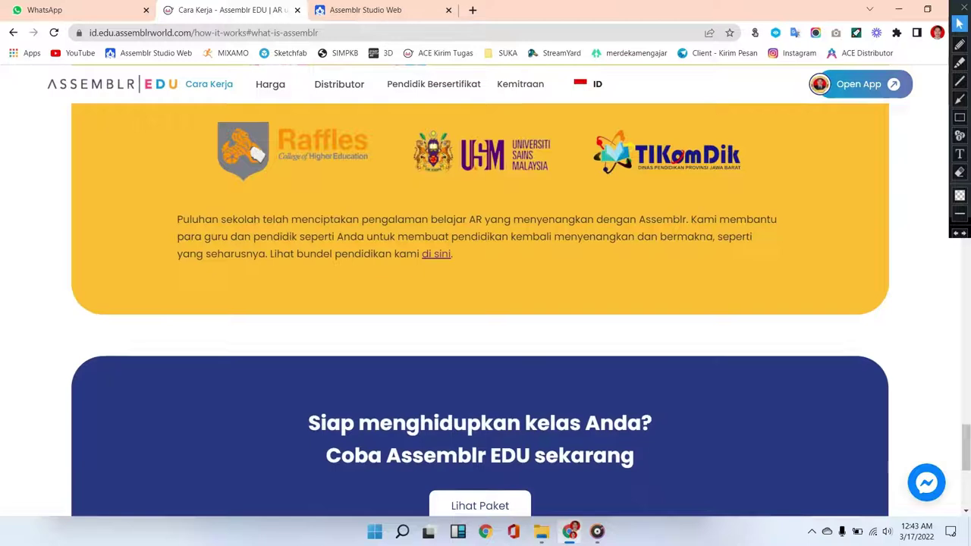
scroll(429, 459, down, 3)
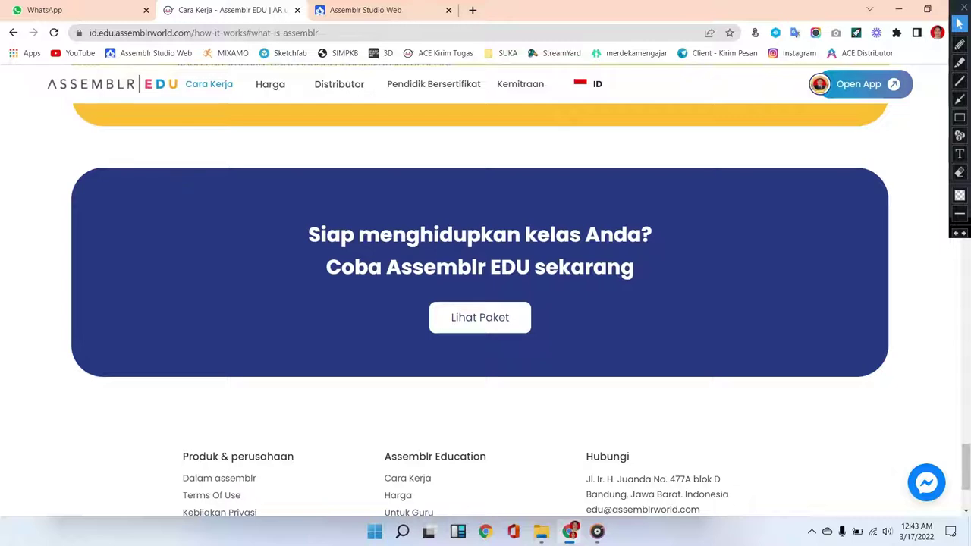
scroll(480, 291, down, 2)
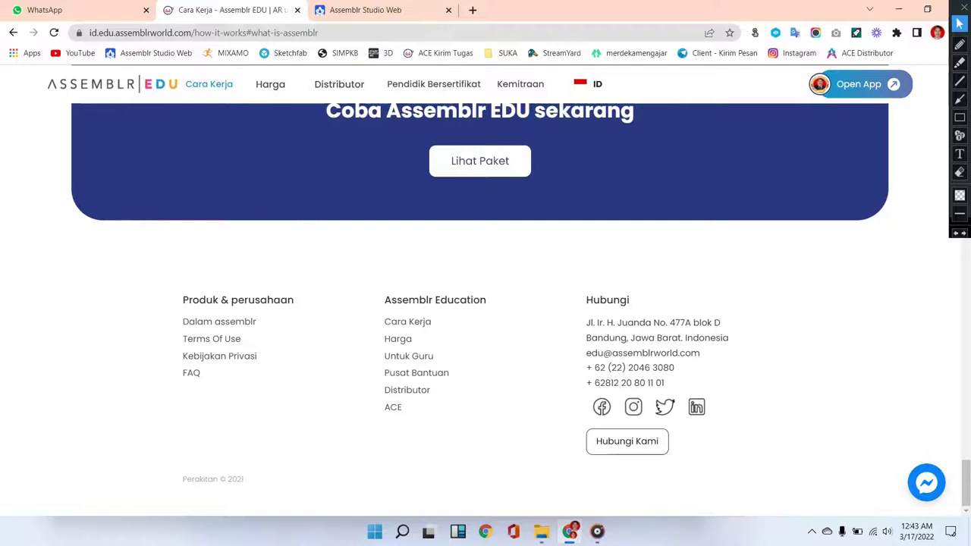
Step: Go back up the page and jump to the Why Assemblr section of Cara Kerja
scroll(480, 303, up, 3)
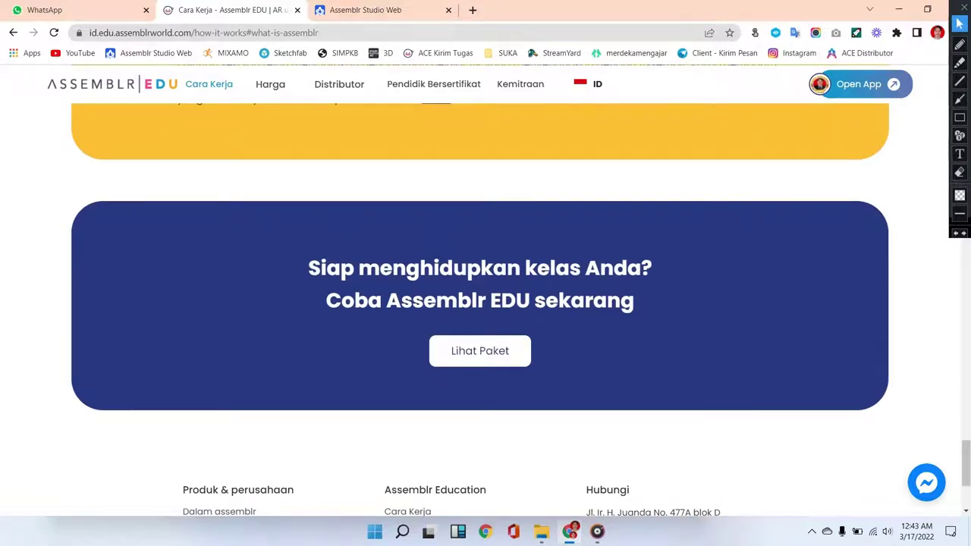
scroll(485, 303, up, 15)
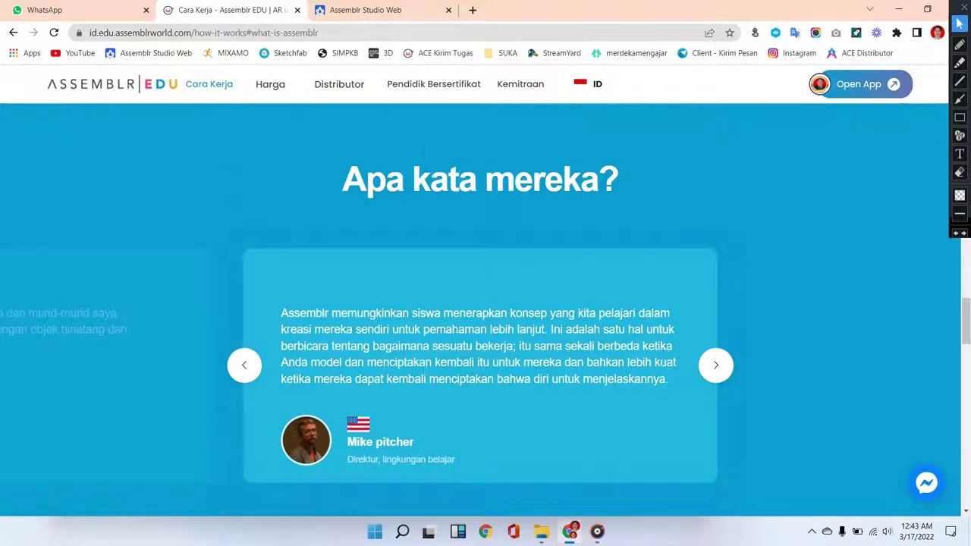
scroll(485, 304, up, 10)
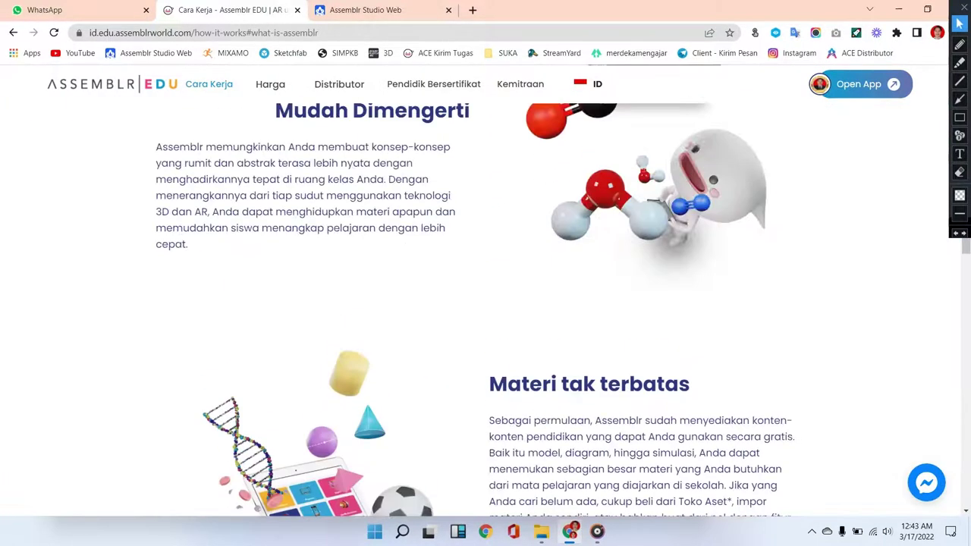
mouse_move(209, 84)
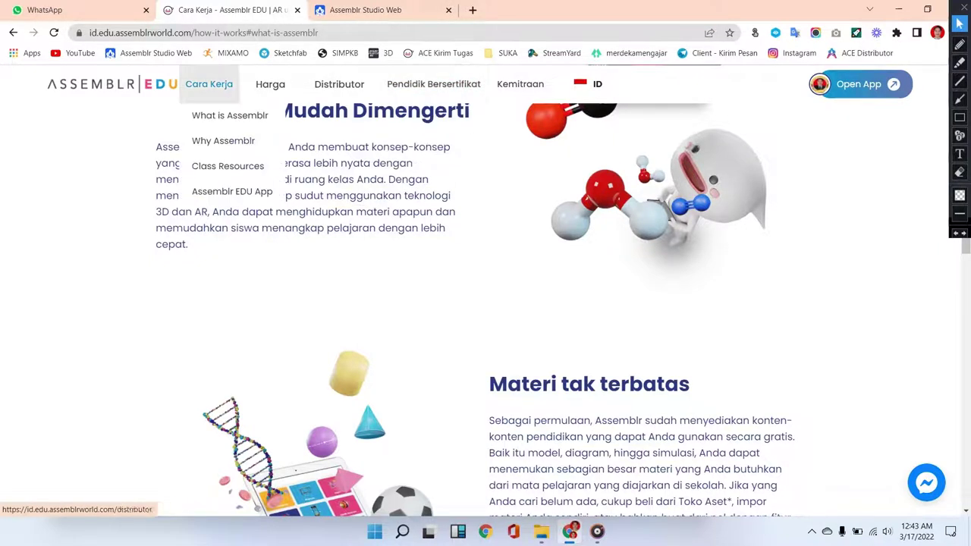
click(223, 141)
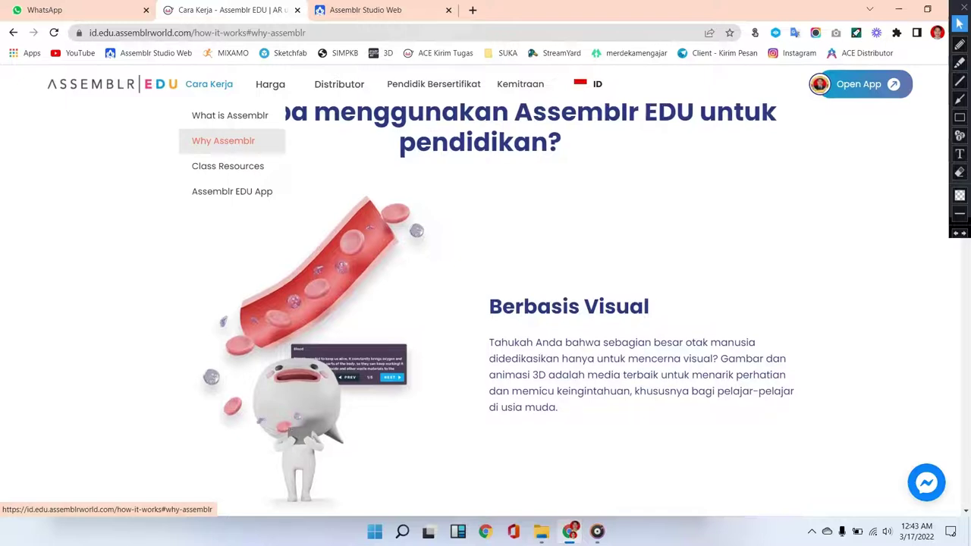
Step: Open the Assemblr EDU App page and read its introduction and the Libatkan siswa Anda dengan lebih baik section
click(232, 192)
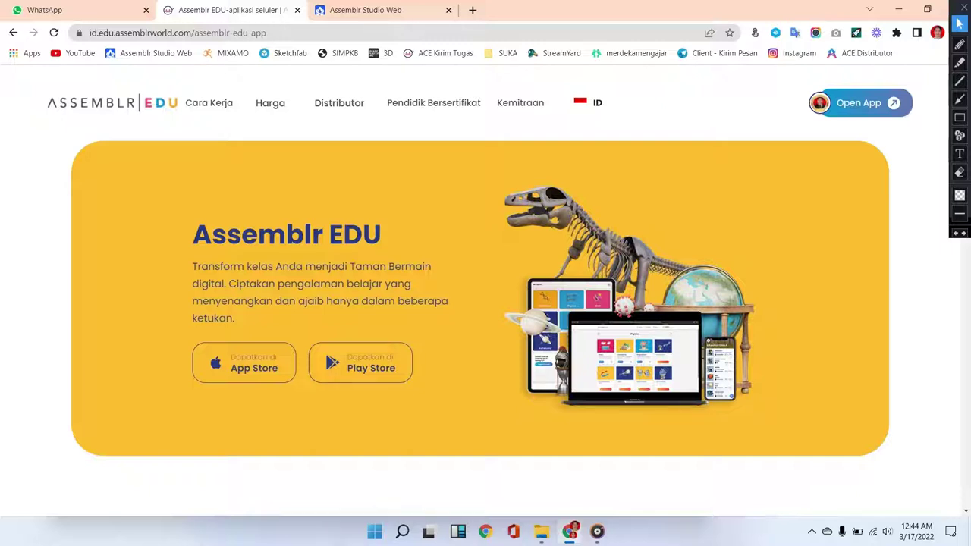
scroll(485, 303, down, 4)
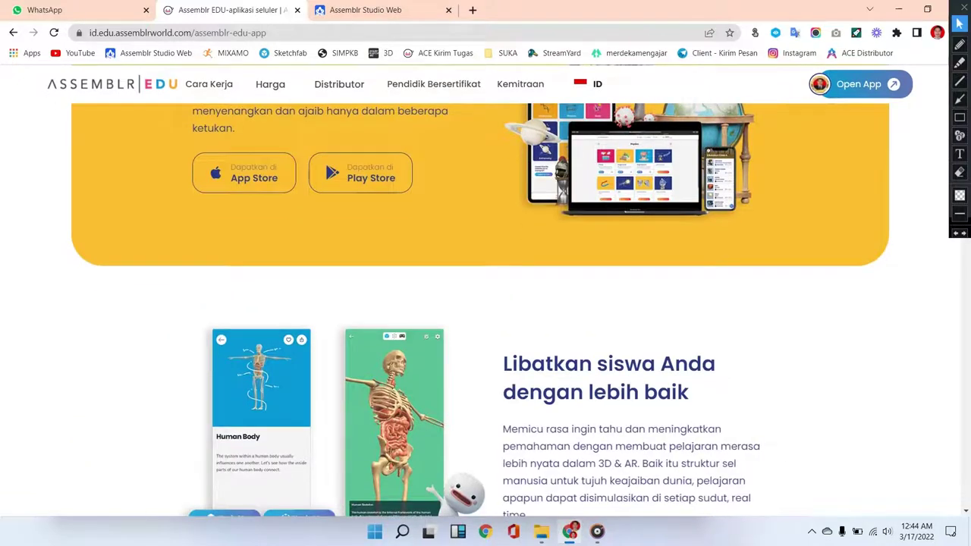
scroll(485, 303, up, 3)
scroll(486, 303, up, 1)
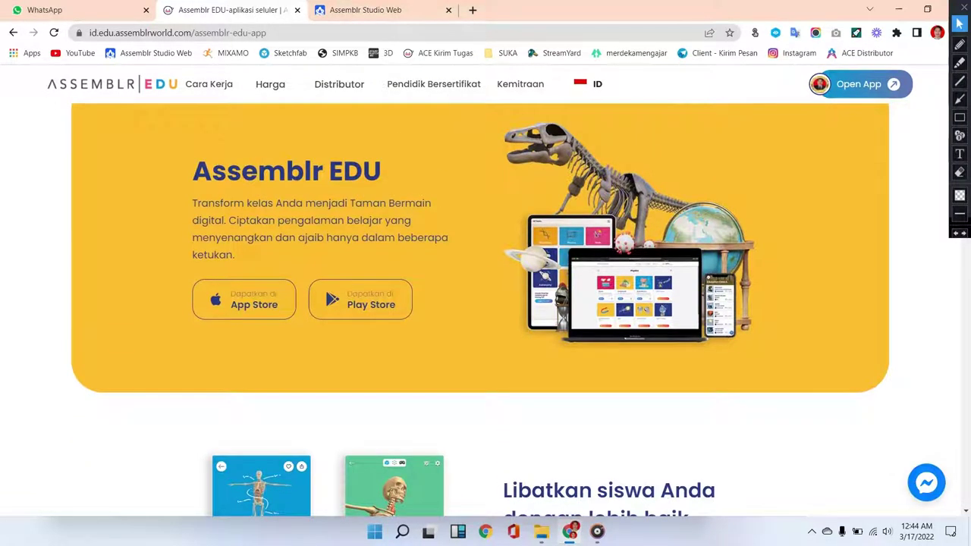
scroll(486, 303, down, 2)
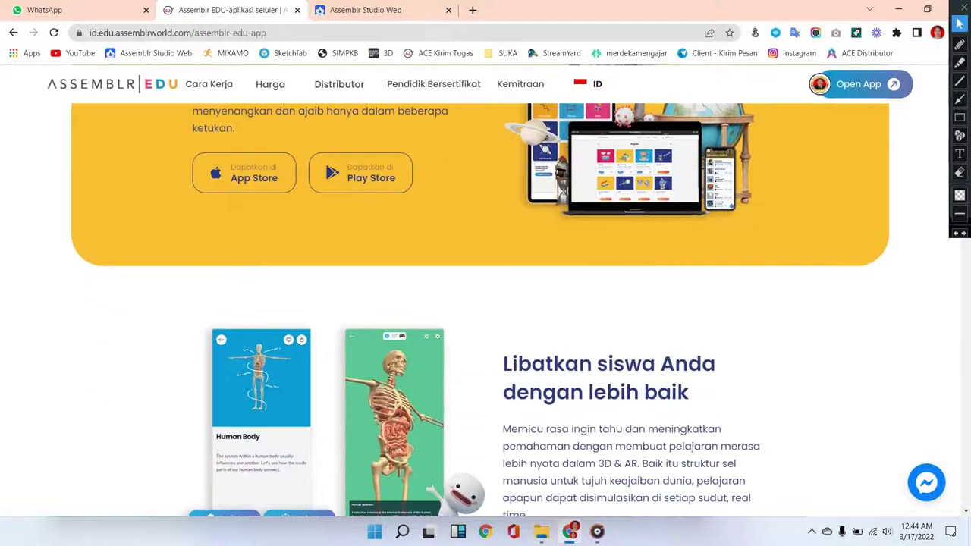
scroll(485, 303, down, 1)
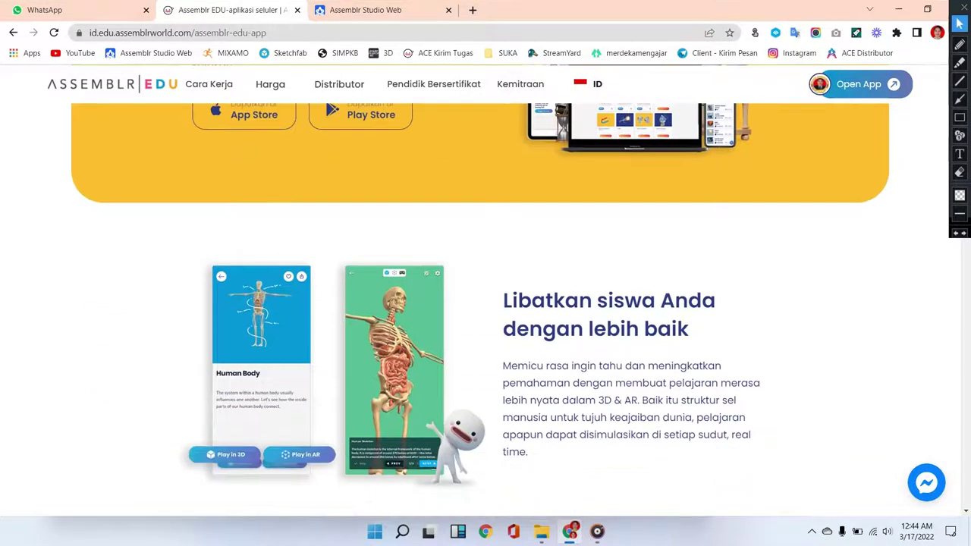
scroll(486, 304, down, 2)
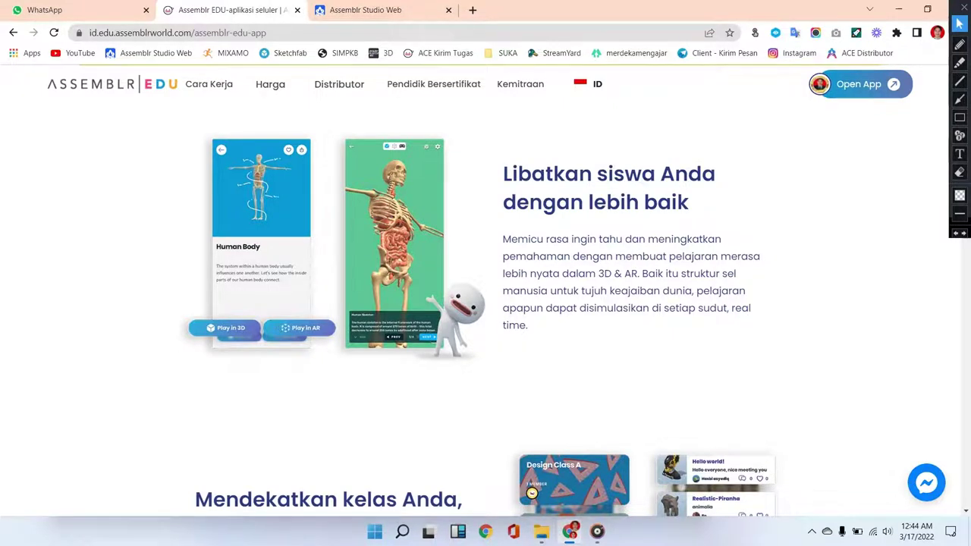
Step: Read the remaining Assemblr EDU App sections, from Mendekatkan kelas Anda, bersama-sama to the Coba Assemblr EDU Sekarang download banner
scroll(485, 303, down, 2)
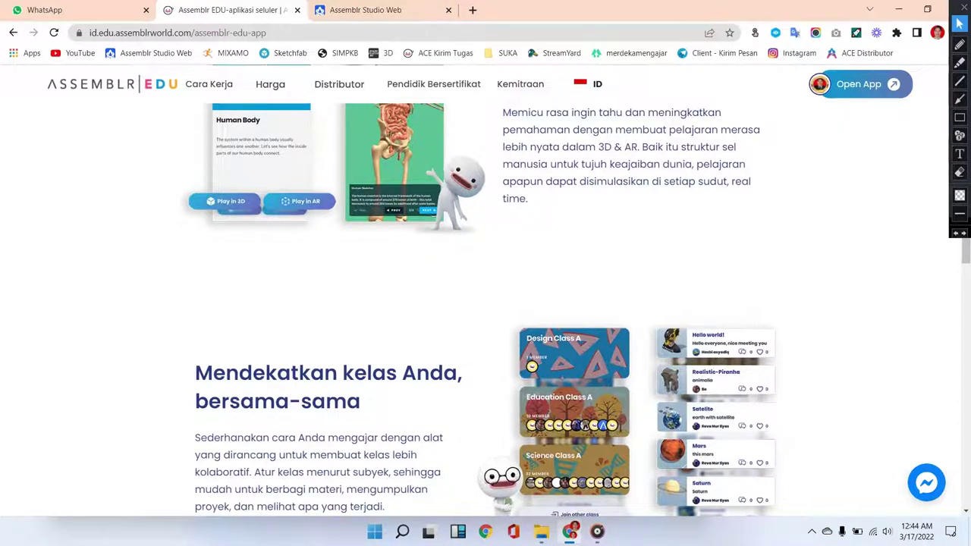
scroll(485, 303, up, 2)
scroll(486, 303, down, 5)
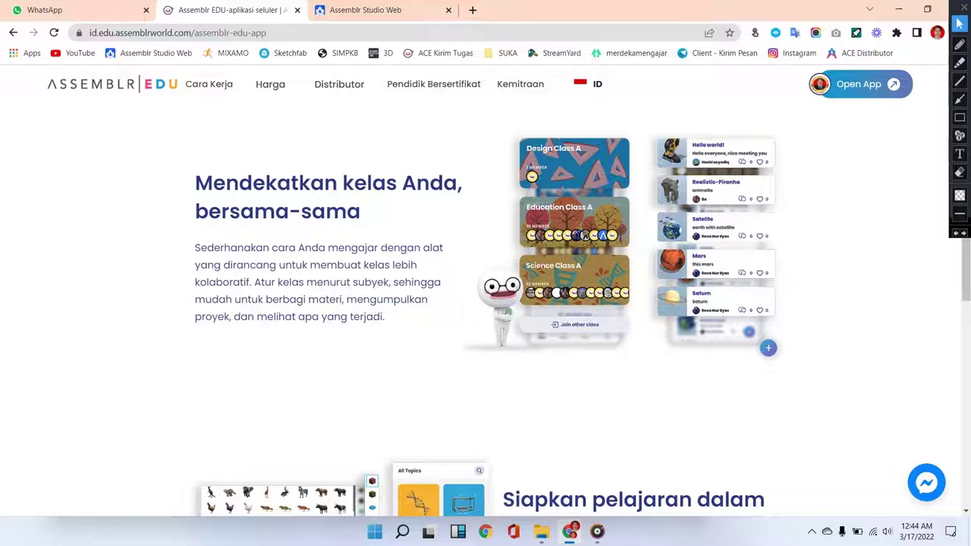
scroll(486, 304, down, 2)
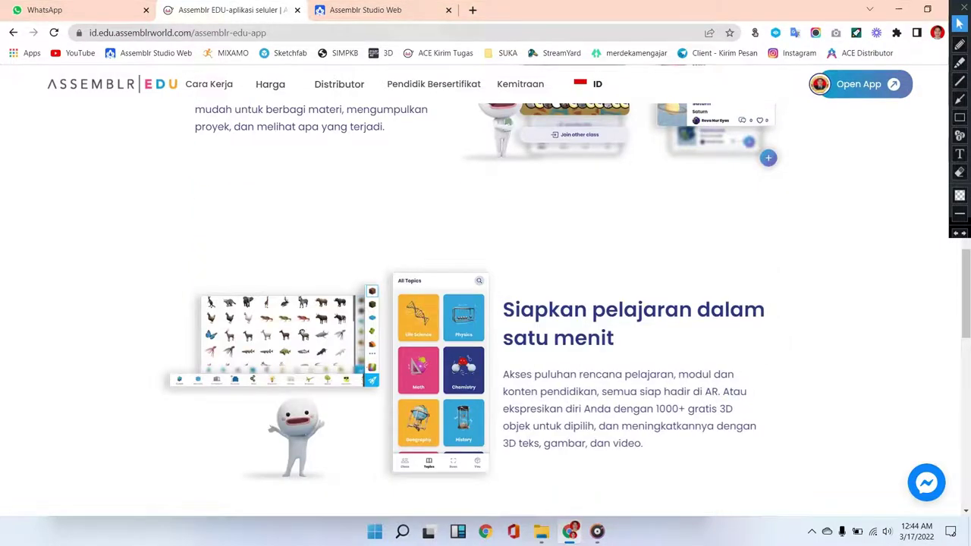
scroll(485, 303, down, 2)
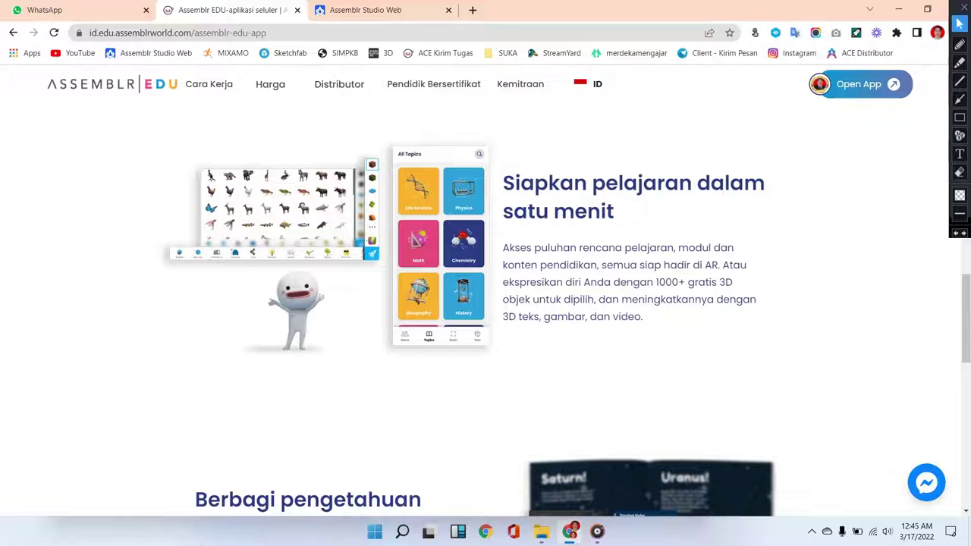
scroll(486, 303, down, 4)
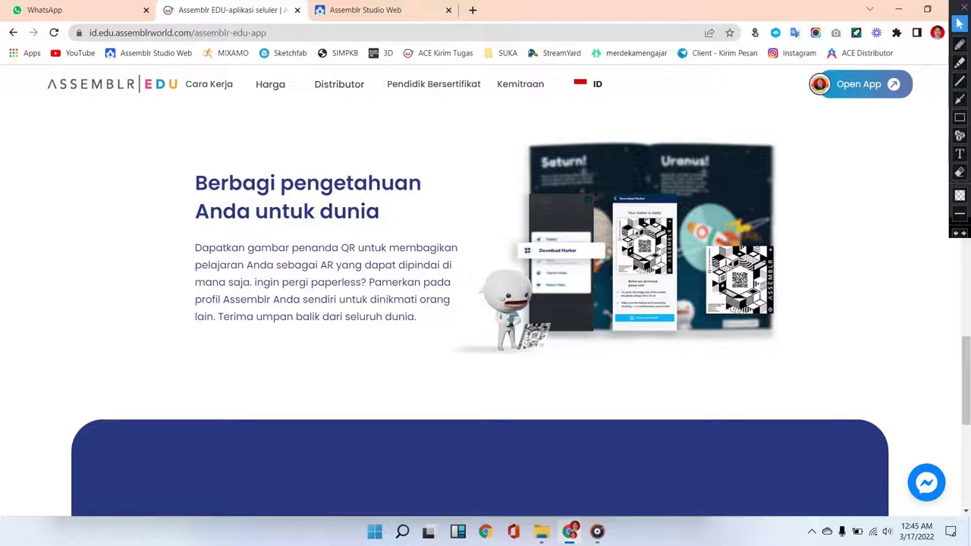
scroll(486, 303, down, 3)
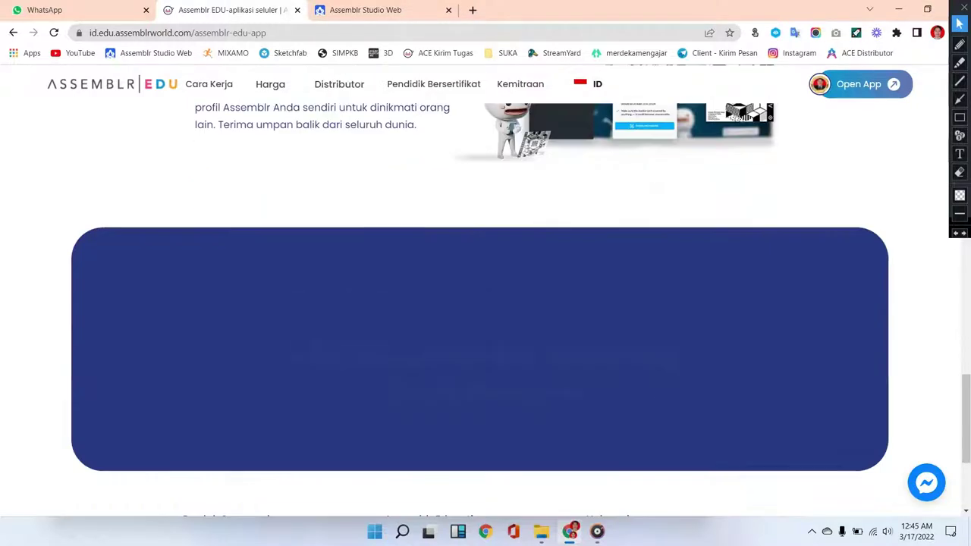
scroll(485, 304, down, 2)
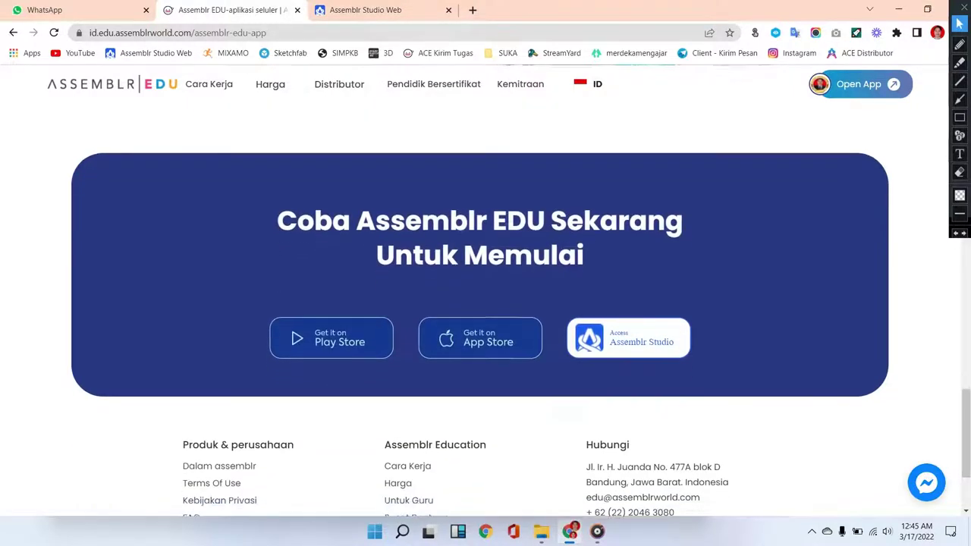
Step: Open the Class Resources page from Cara Kerja and read its Panduan Guru introduction and Kit Pendidik section
scroll(485, 303, up, 5)
scroll(486, 303, up, 10)
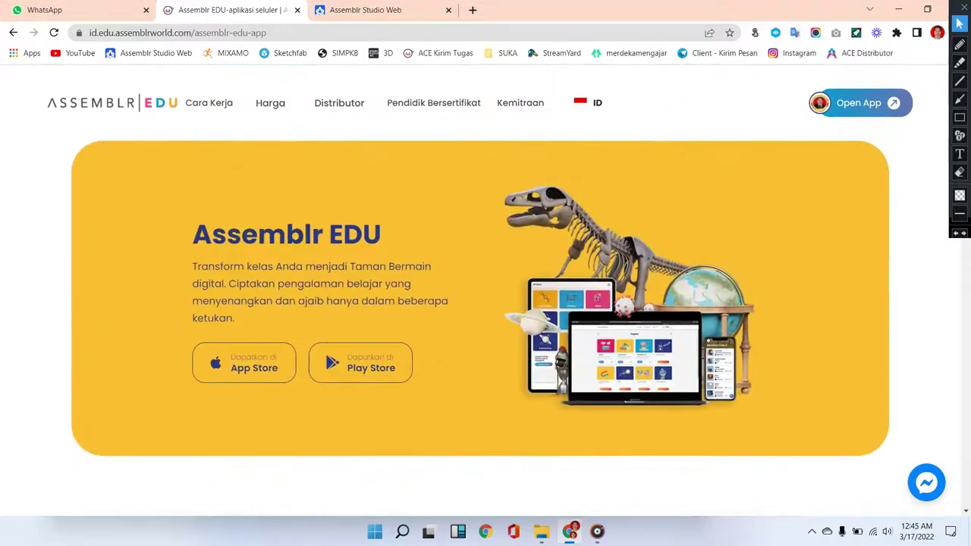
mouse_move(208, 103)
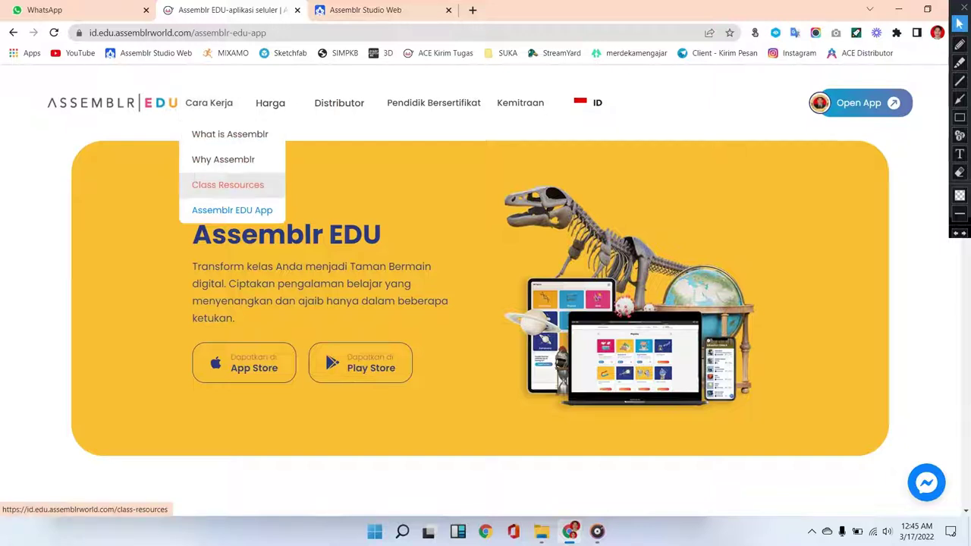
click(227, 184)
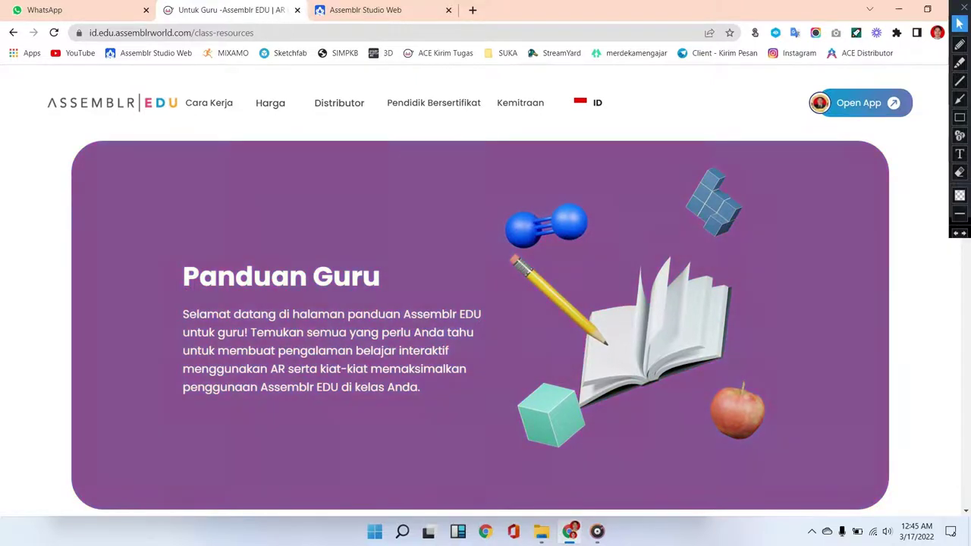
scroll(485, 303, down, 2)
scroll(485, 303, up, 2)
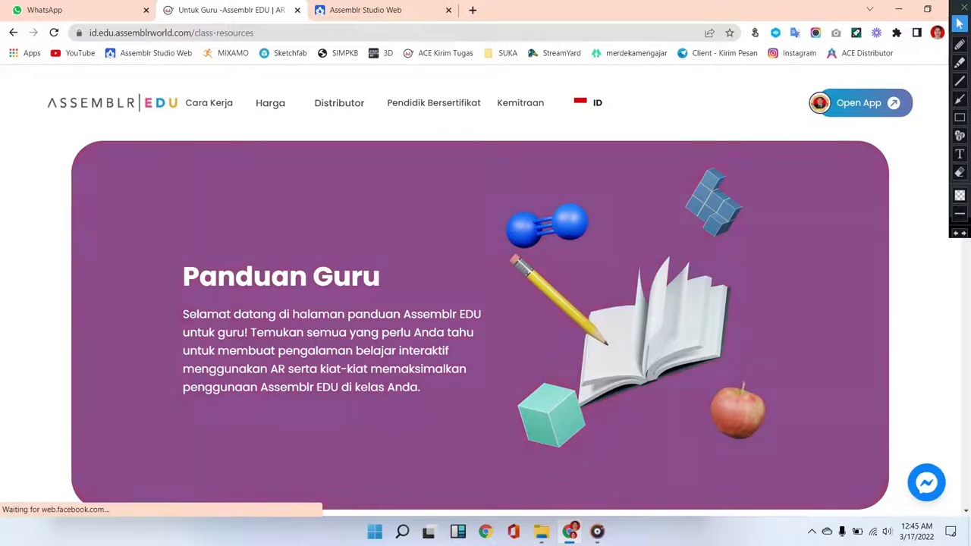
scroll(486, 303, down, 2)
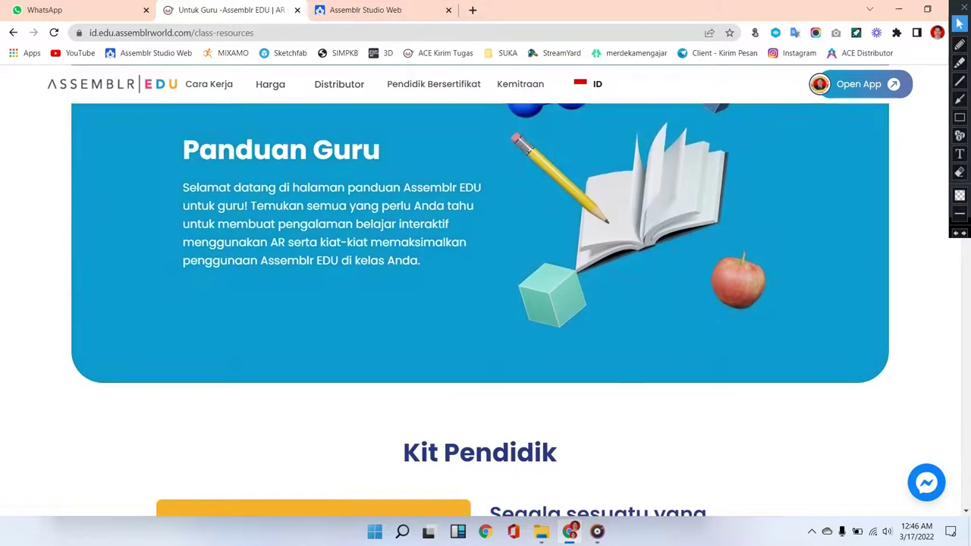
scroll(485, 303, down, 3)
scroll(486, 304, down, 2)
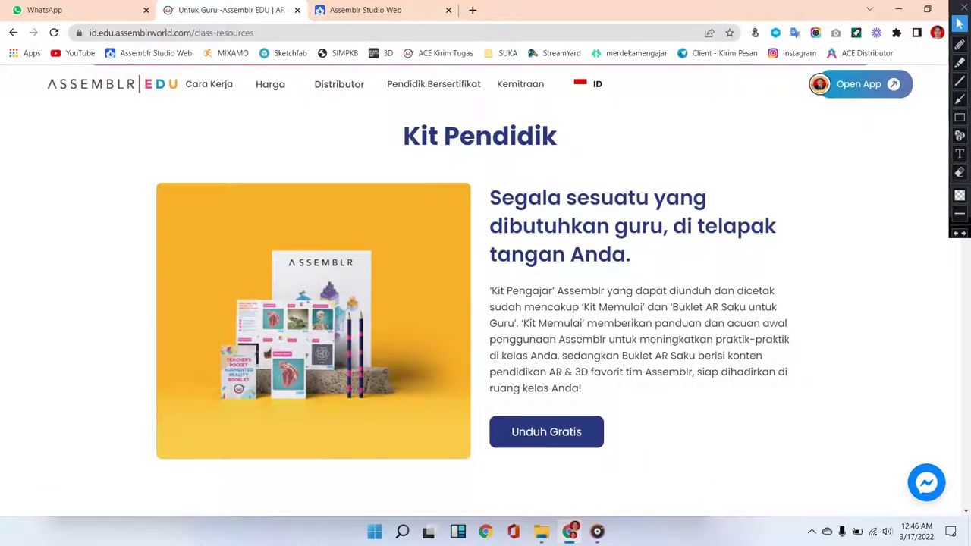
Step: Review the Tutorial Assemblr series: Assemblr EDU 101, Assemblr 101 and Assemblr Studio Web 101
scroll(485, 303, down, 4)
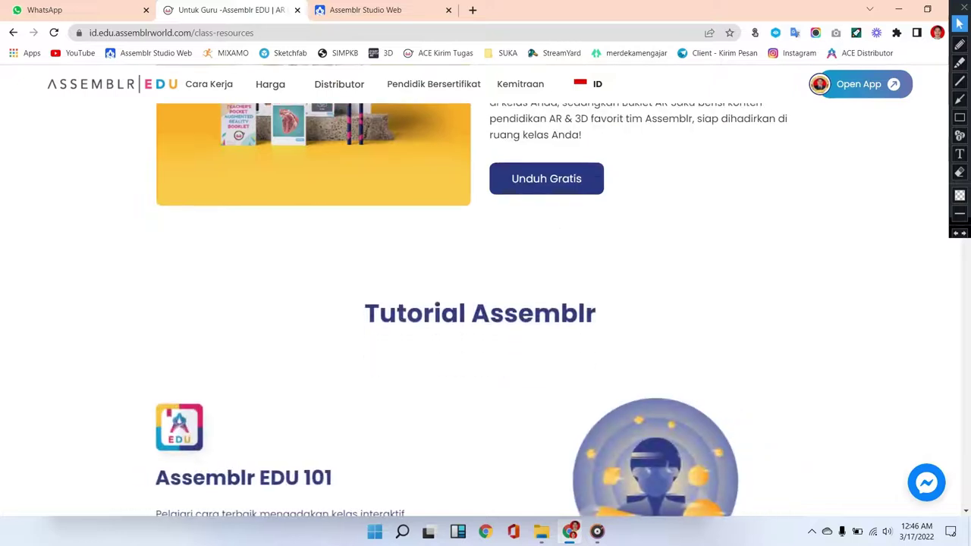
scroll(486, 303, down, 2)
scroll(486, 303, down, 2)
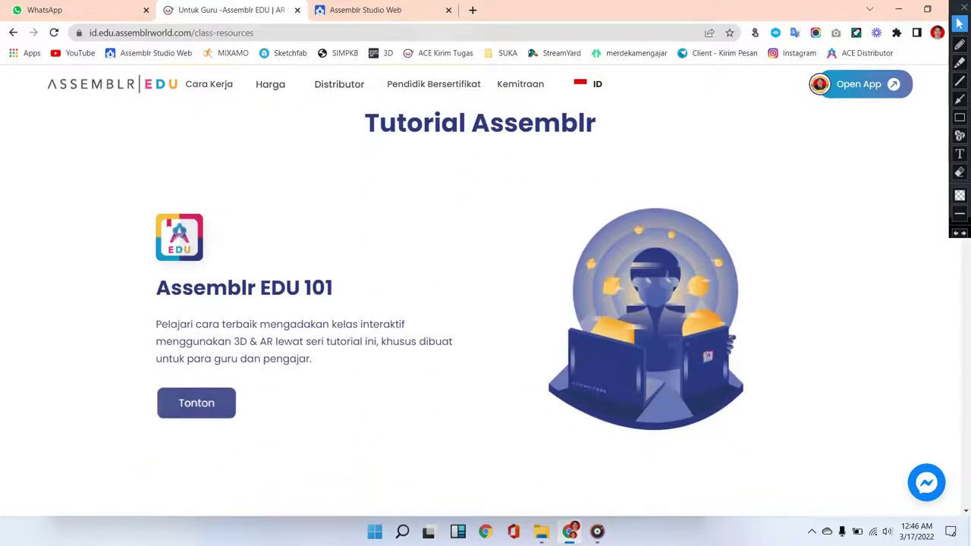
scroll(485, 303, down, 2)
scroll(486, 304, down, 3)
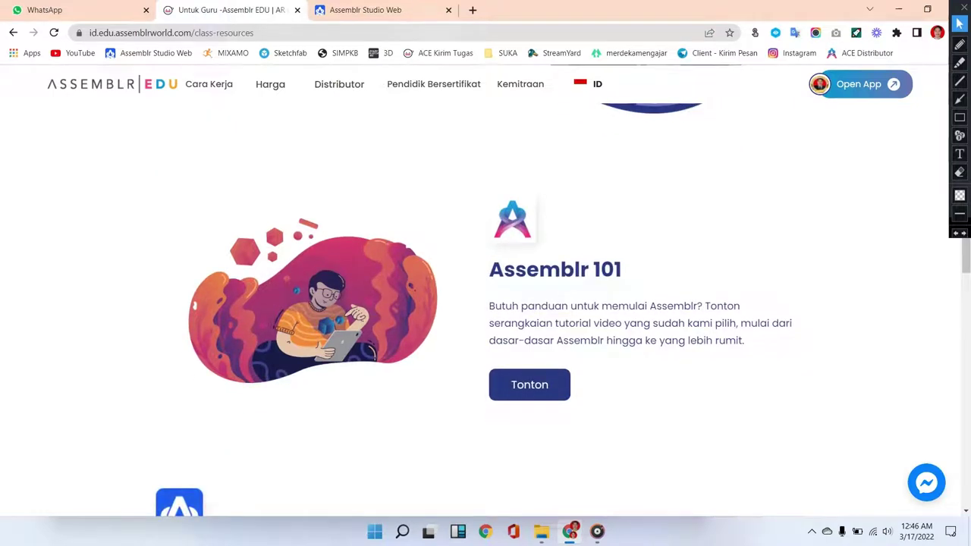
scroll(485, 304, down, 3)
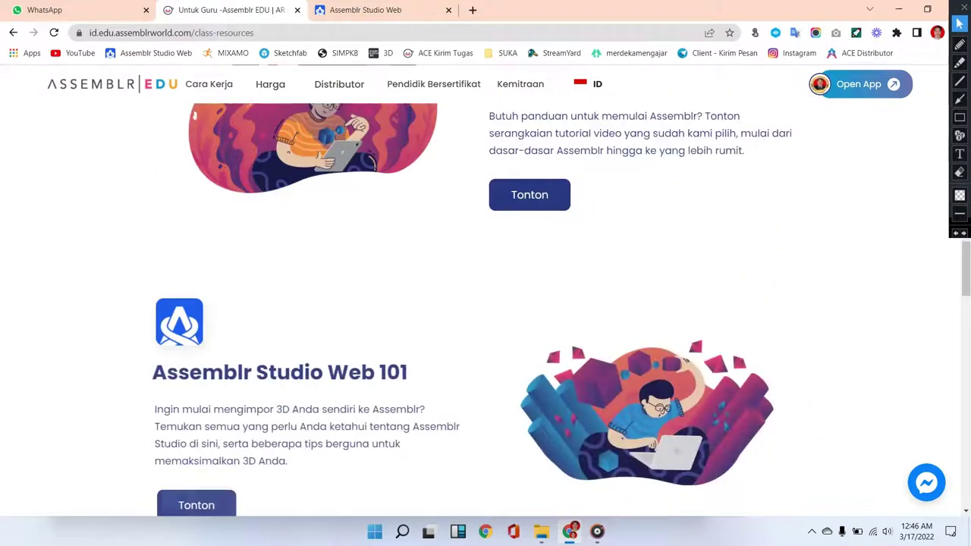
scroll(486, 303, down, 3)
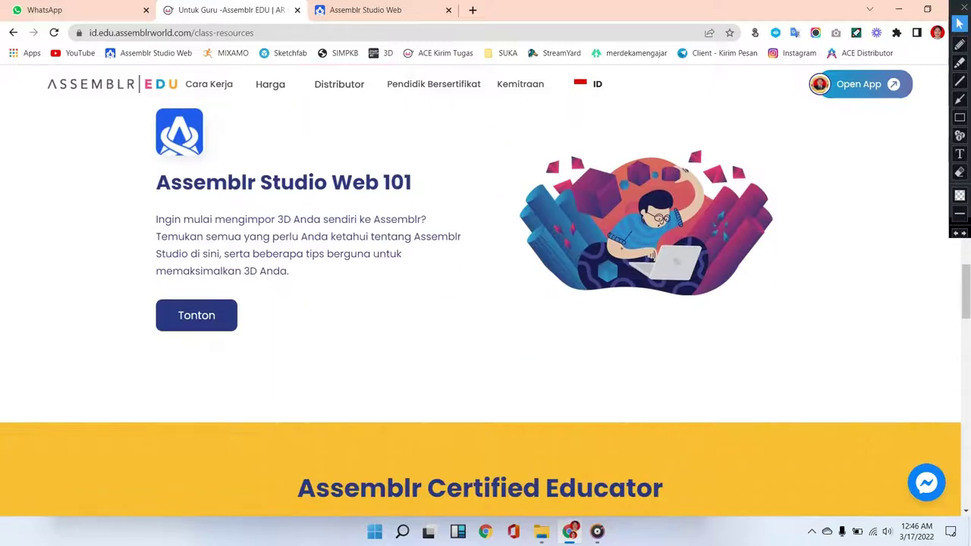
Step: Read the Assemblr Certified Educator section, including its program description and four benefit cards
scroll(486, 303, down, 3)
scroll(485, 304, down, 2)
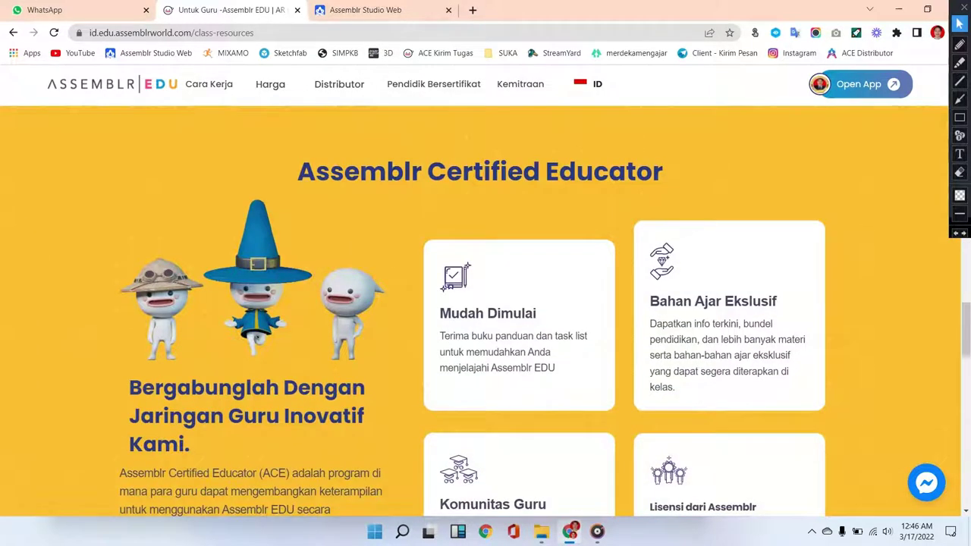
scroll(519, 326, down, 1)
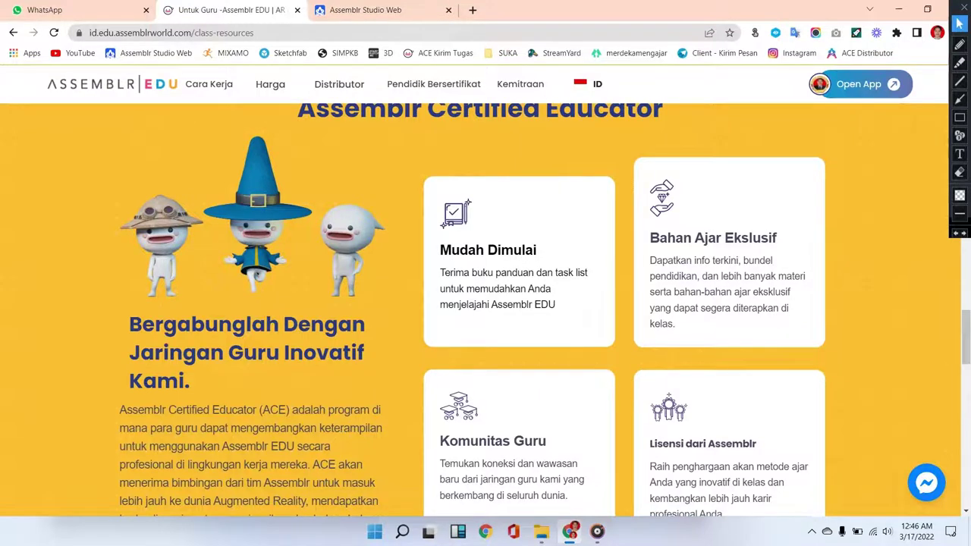
scroll(485, 303, down, 2)
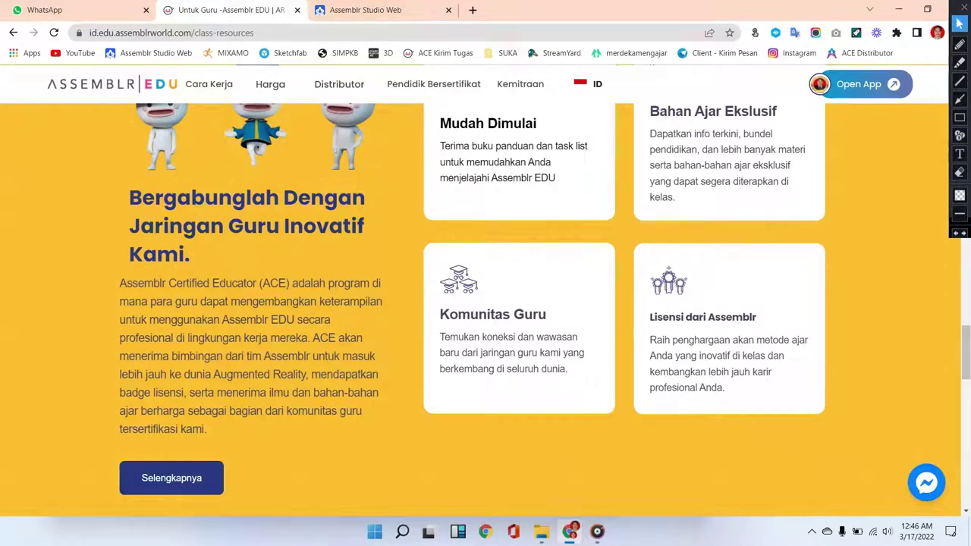
scroll(486, 304, up, 3)
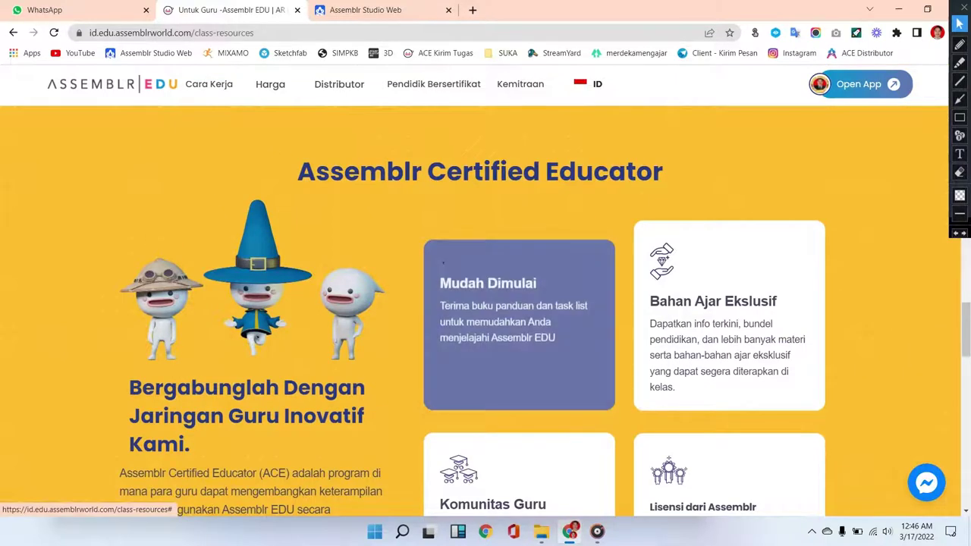
scroll(518, 326, down, 6)
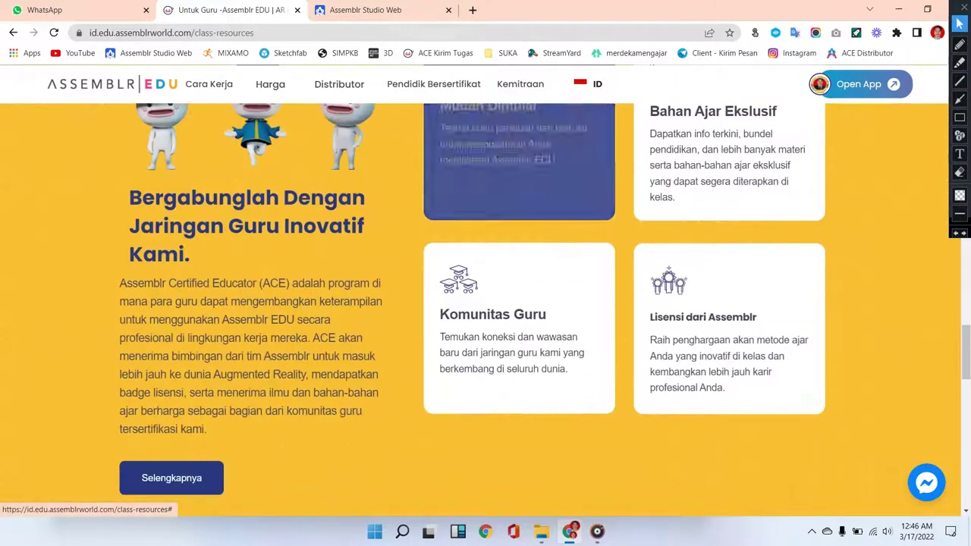
Step: Read the Bagaimana caranya mendaftar? steps and open the Dasbor ACE link in a new browser tab
scroll(485, 303, down, 2)
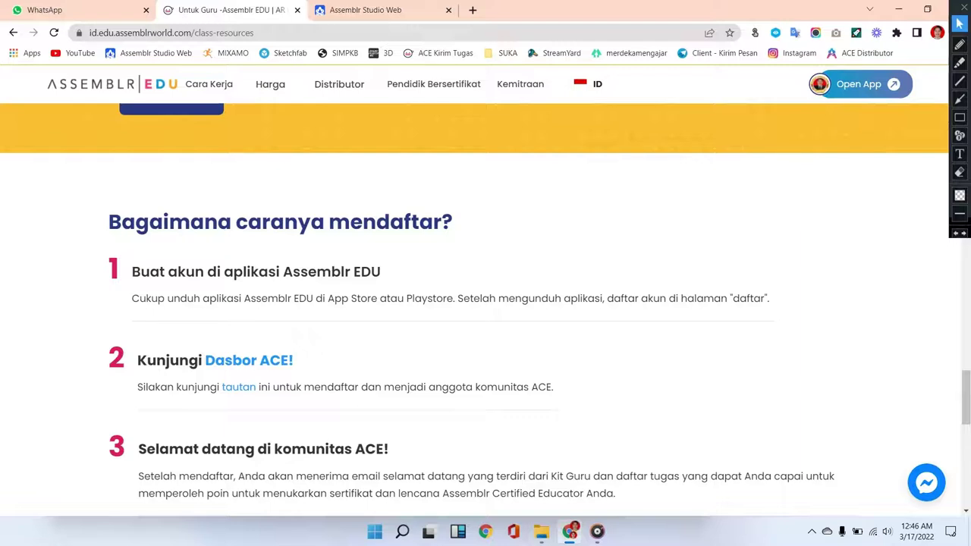
scroll(485, 303, down, 2)
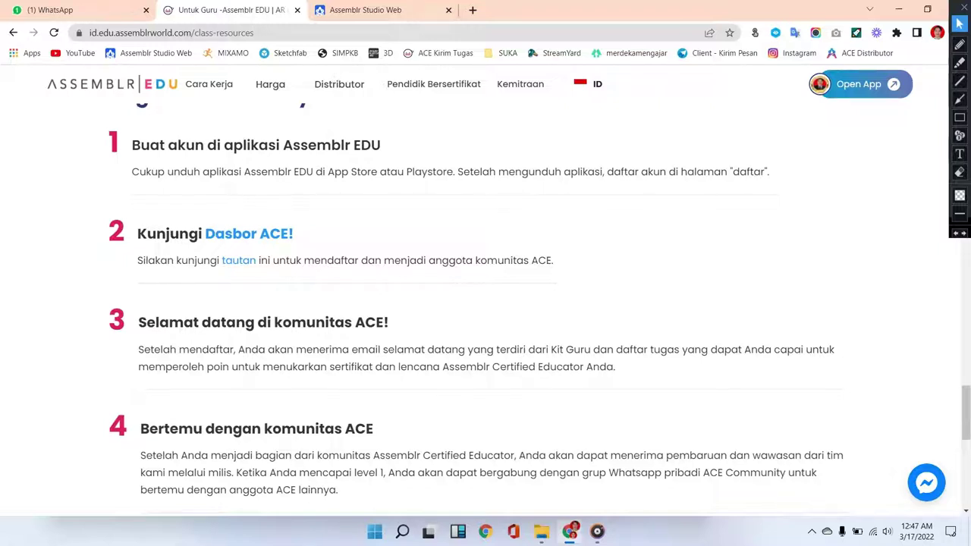
middle_click(249, 234)
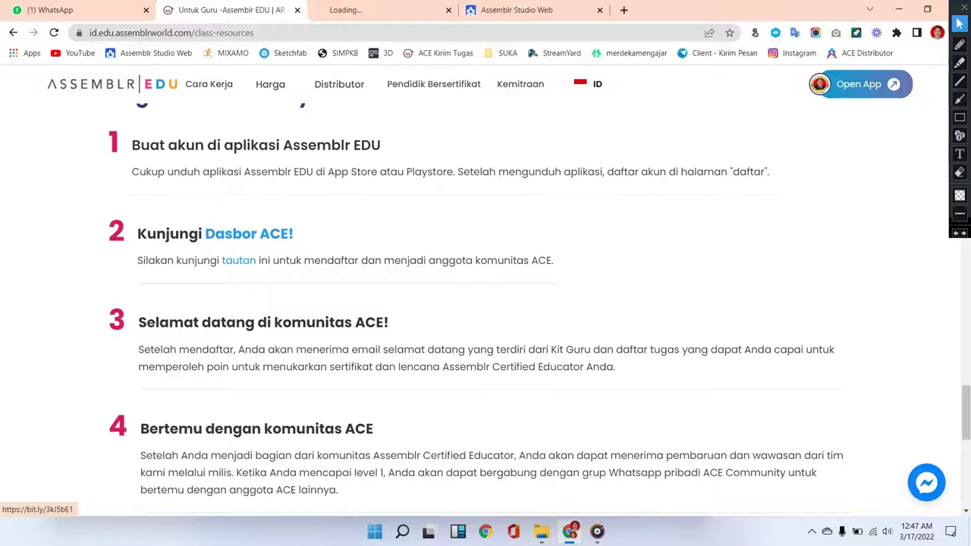
click(379, 10)
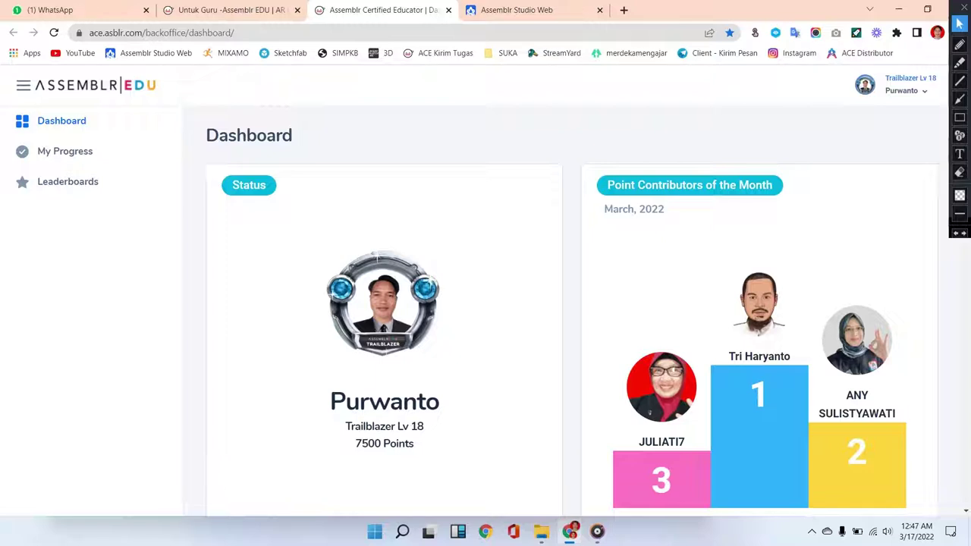
Step: Look over the Assemblr Certified Educator dashboard and sign out of it to reach the sign-in page
scroll(561, 311, down, 1)
scroll(561, 311, up, 1)
click(905, 90)
click(813, 217)
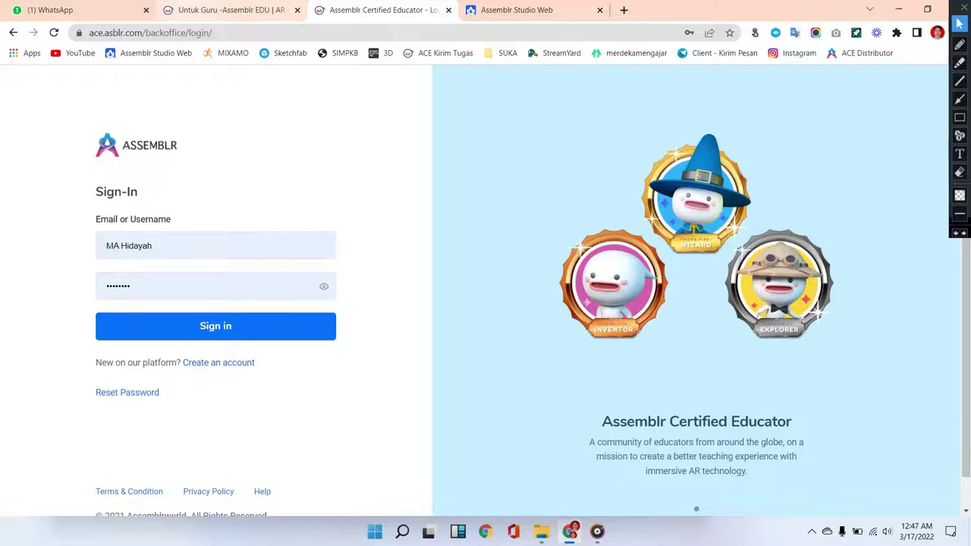
Step: Return to the Class Resources page and read registration steps 3 and 4 down to the Daftar Sekarang banner
click(230, 10)
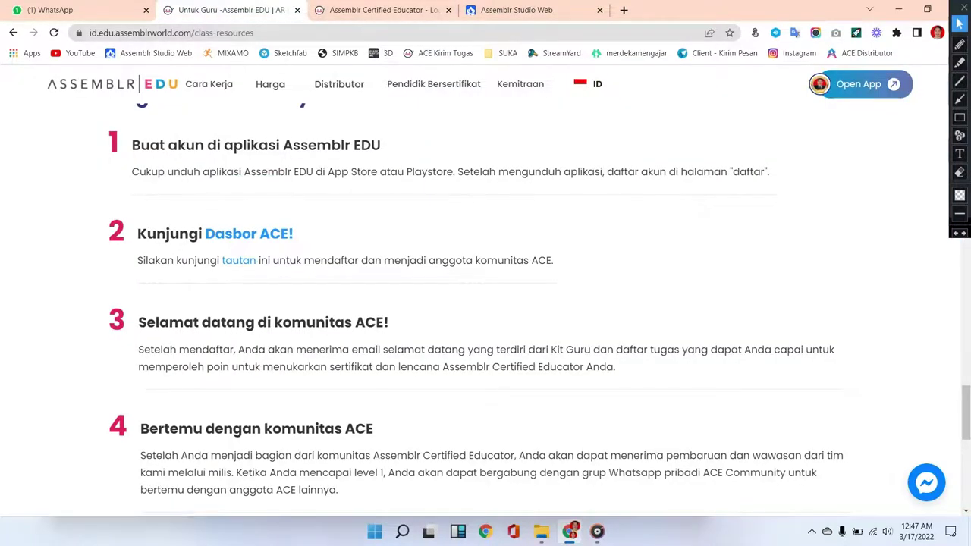
scroll(486, 303, down, 1)
scroll(486, 304, down, 2)
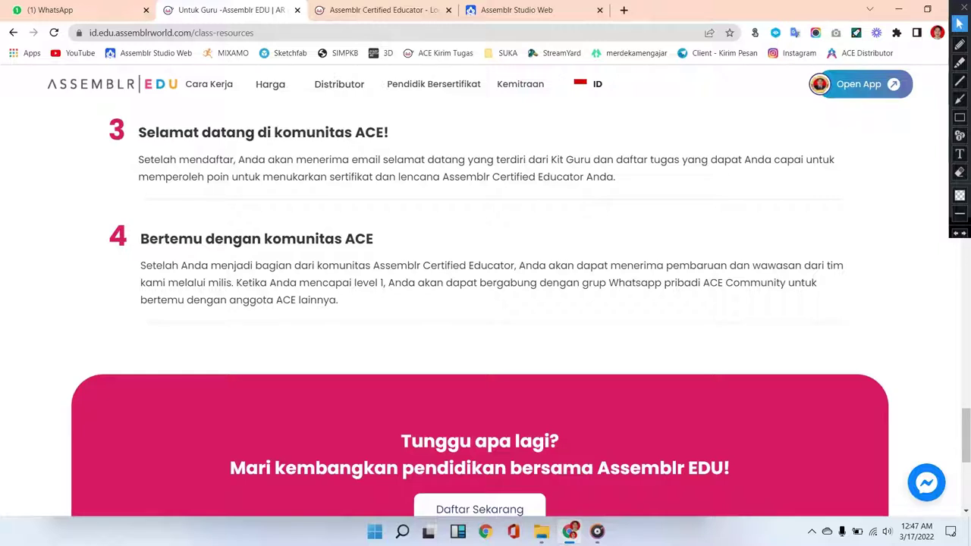
scroll(486, 304, down, 2)
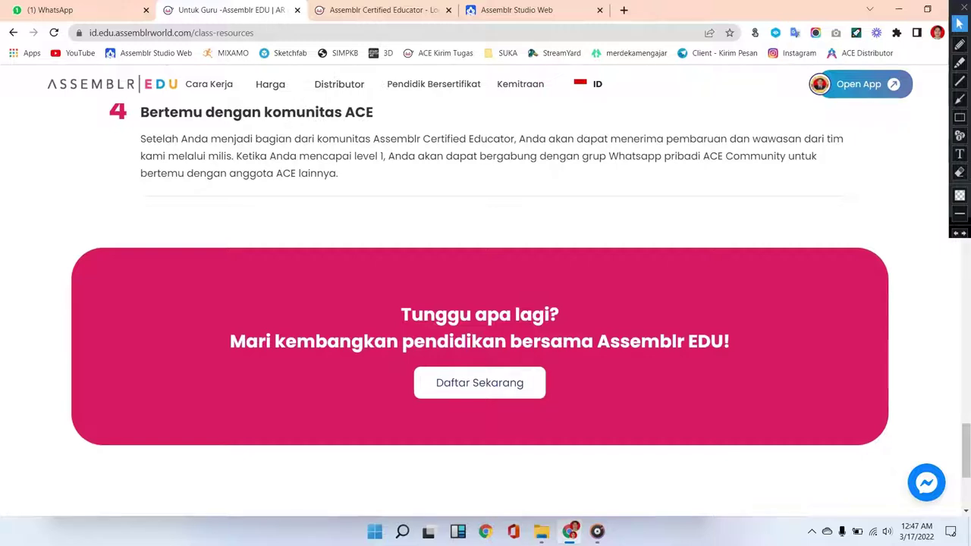
Step: Open the Why Assemblr section of the Cara Kerja page
scroll(485, 304, up, 15)
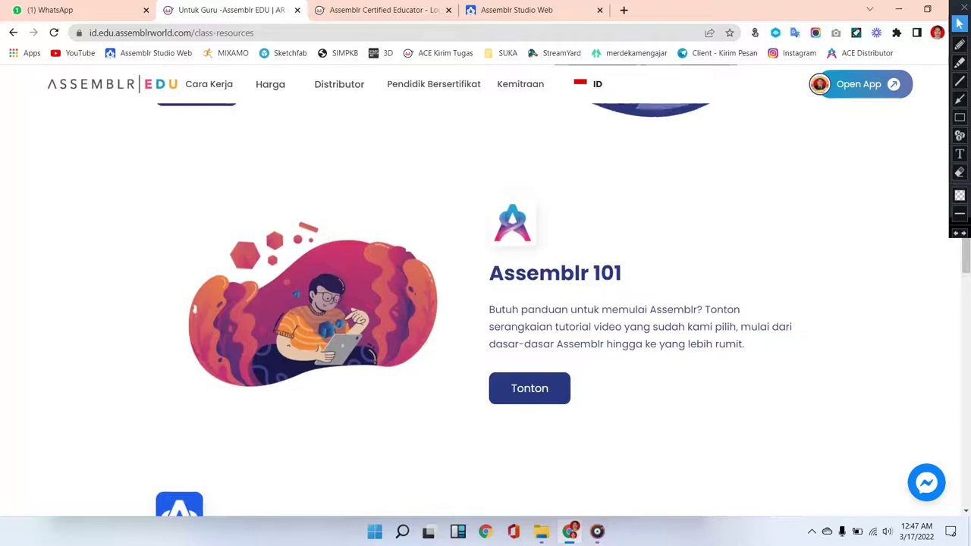
scroll(222, 152, up, 8)
mouse_move(208, 84)
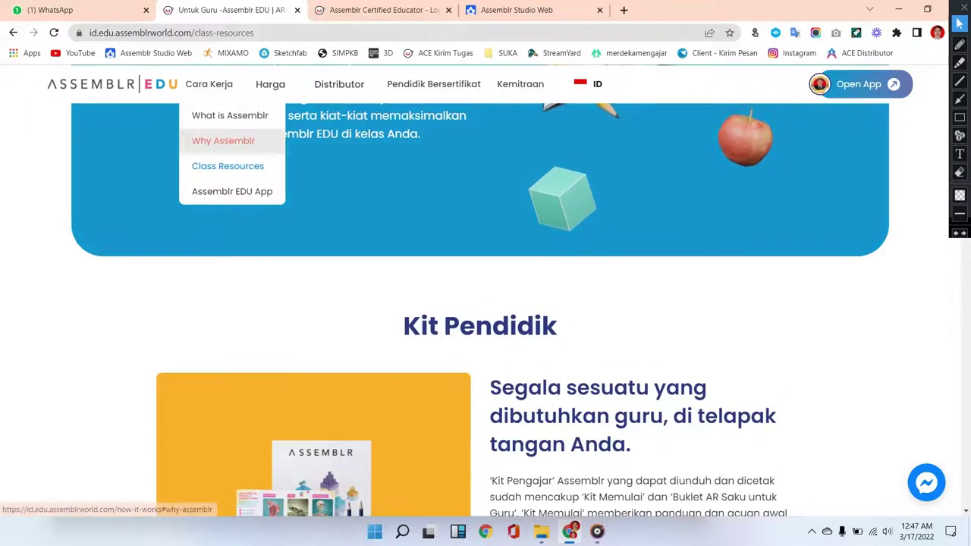
click(223, 141)
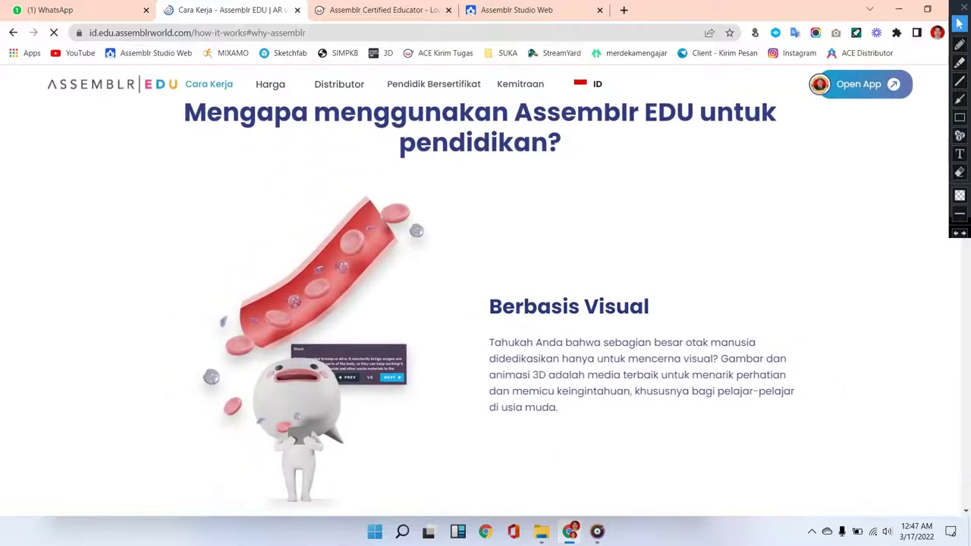
Step: Open the Tugas page for certified educators and look over its one-time 5 Poin tasks
mouse_move(434, 84)
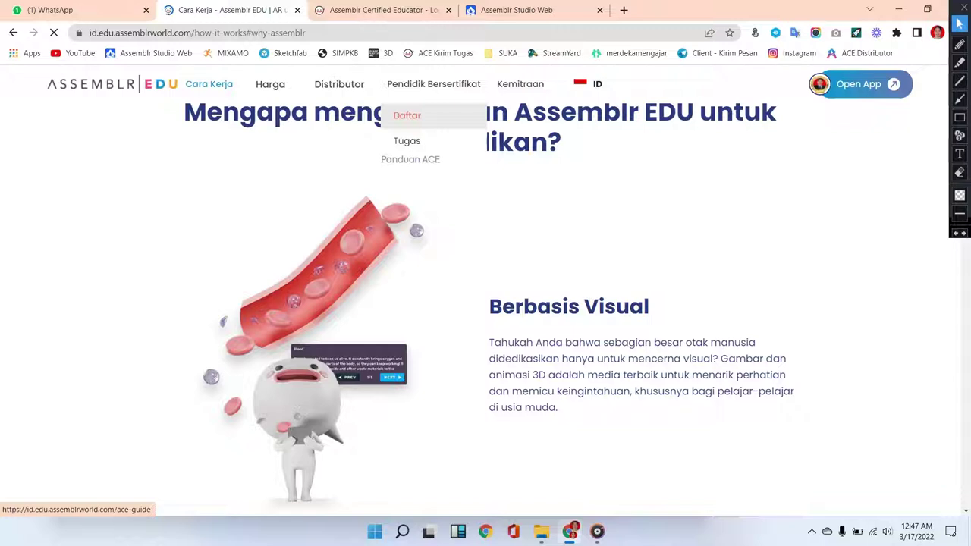
mouse_move(209, 84)
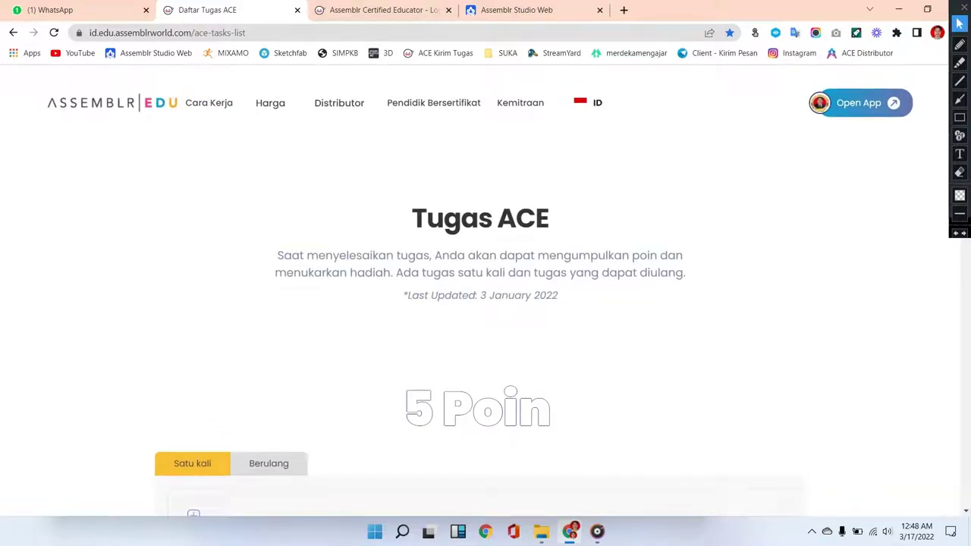
scroll(485, 303, down, 2)
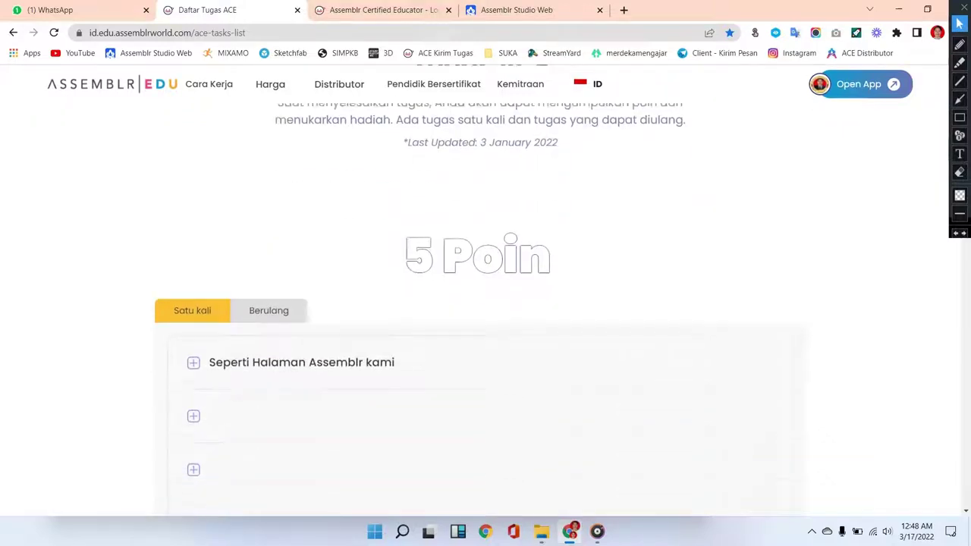
scroll(485, 304, down, 2)
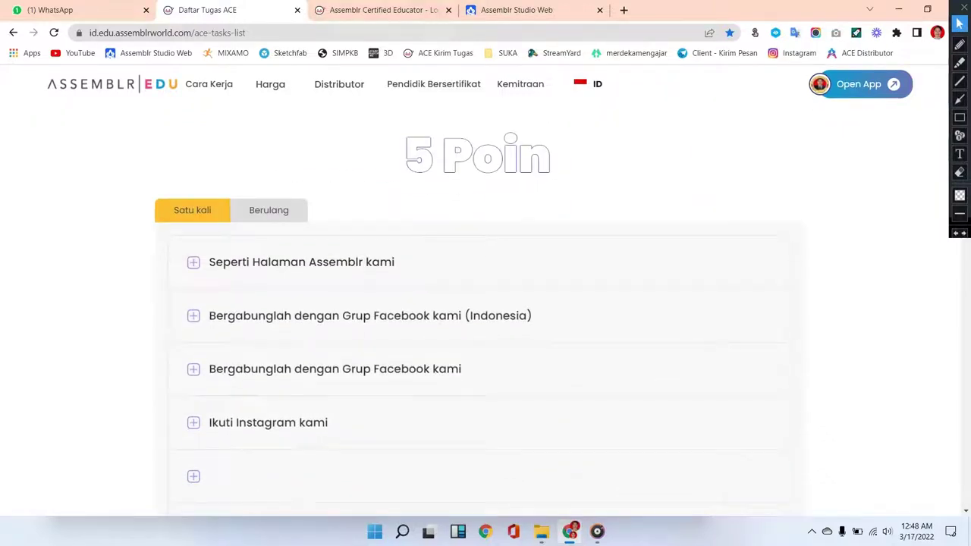
scroll(485, 304, down, 3)
scroll(485, 303, up, 4)
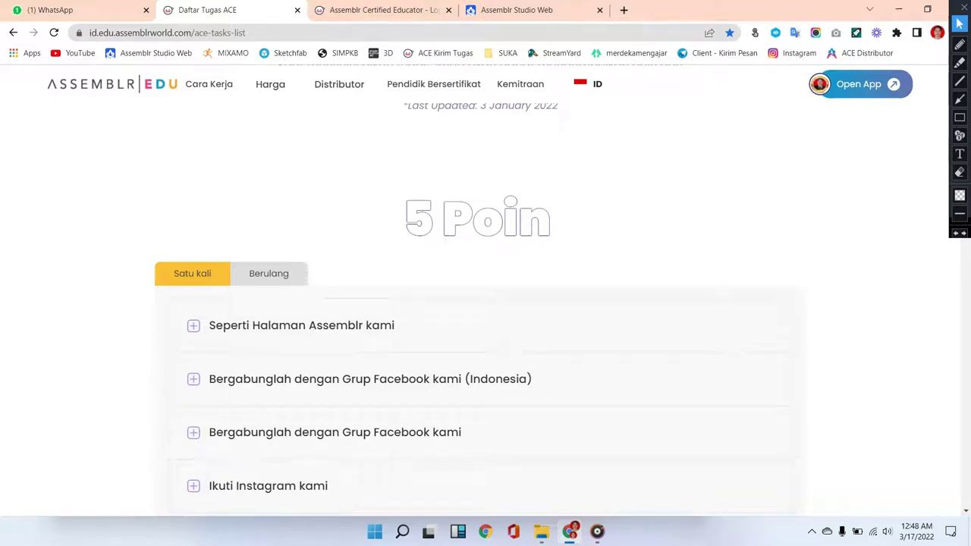
scroll(486, 304, up, 1)
Step: Try to sign in on the Assemblr Certified Educator page with the prefilled account credentials
click(524, 10)
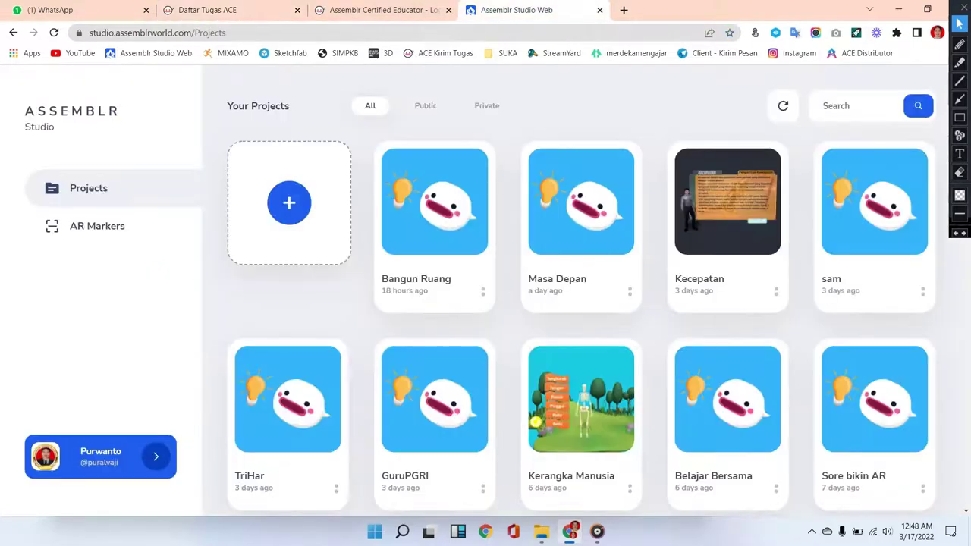
click(383, 9)
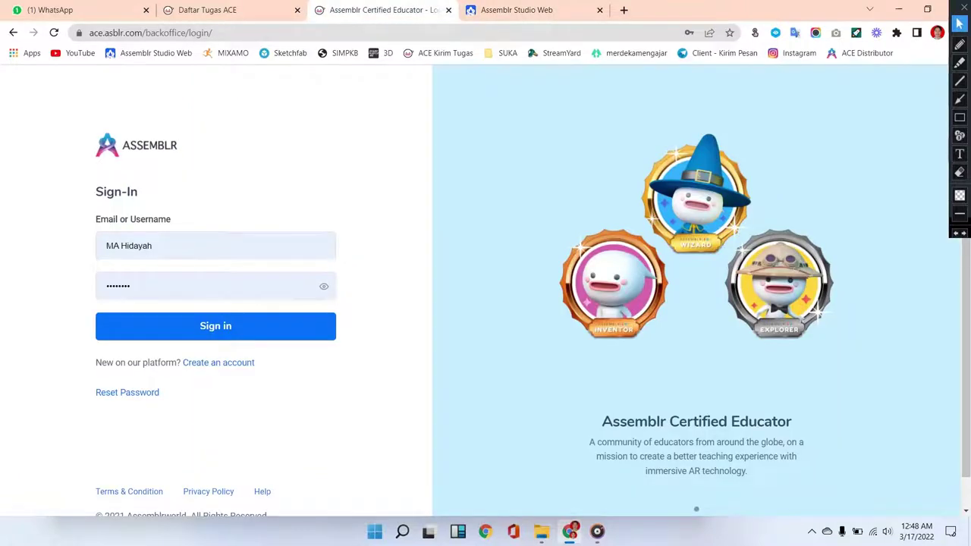
click(215, 326)
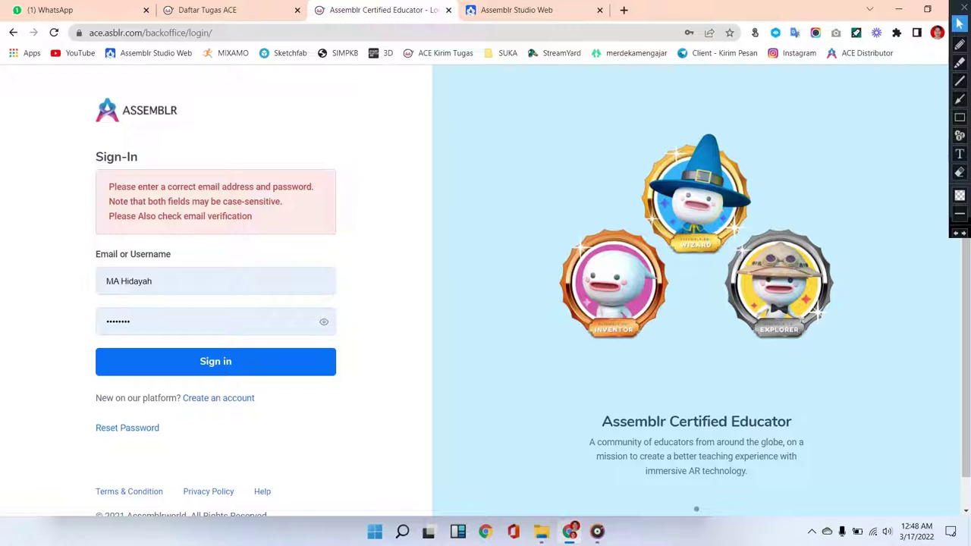
Step: Look through the saved logins offered for the Email or Username field on the sign-in page
click(215, 281)
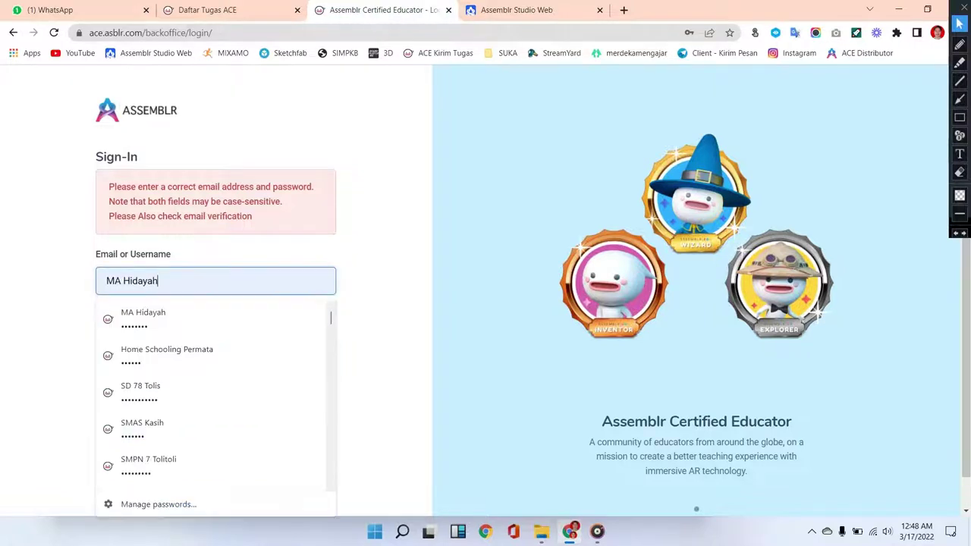
scroll(215, 383, down, 4)
scroll(215, 391, down, 10)
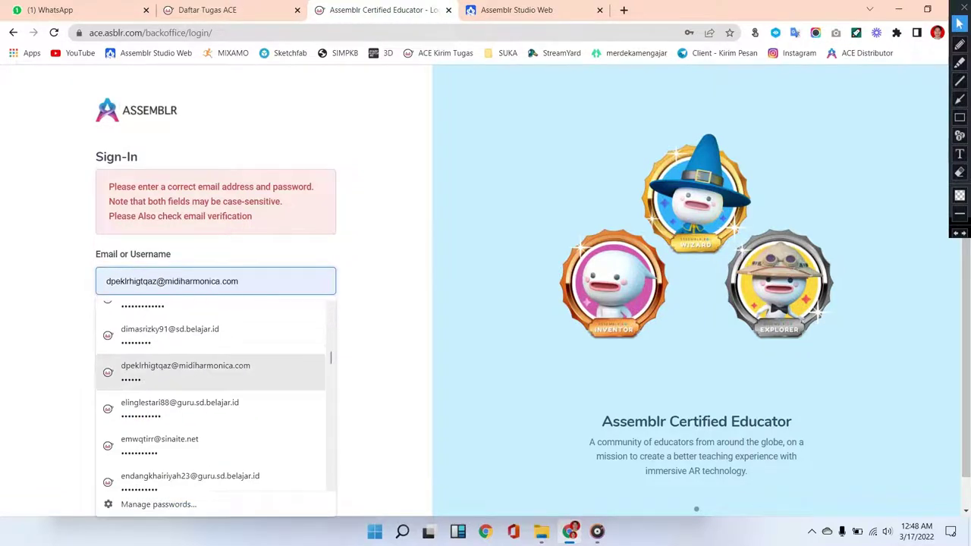
scroll(185, 394, up, 3)
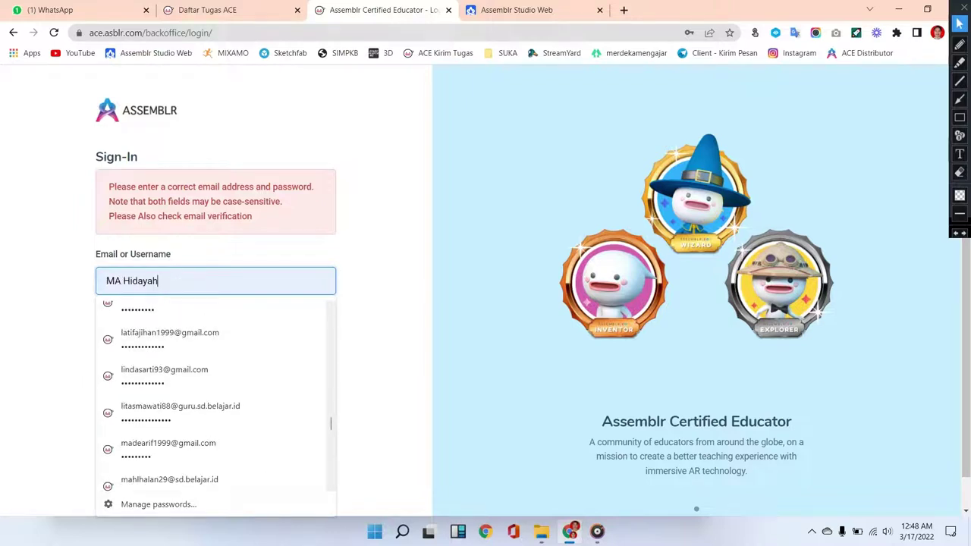
scroll(185, 379, down, 2)
scroll(216, 383, down, 6)
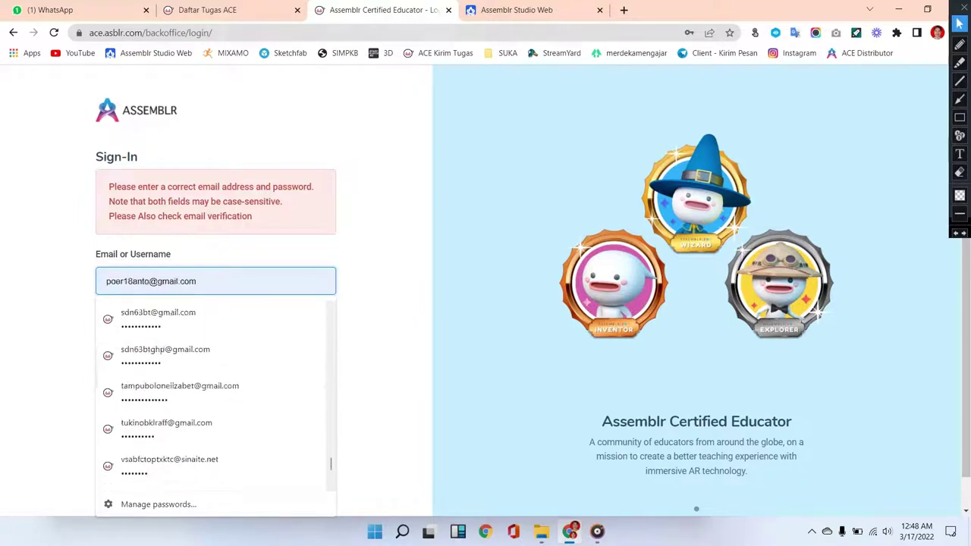
scroll(215, 383, down, 2)
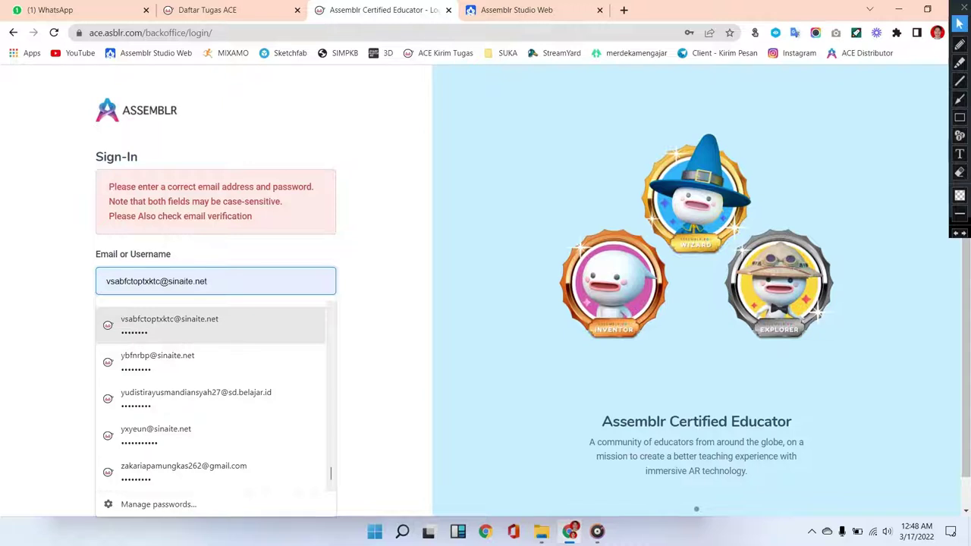
drag(330, 474, 331, 318)
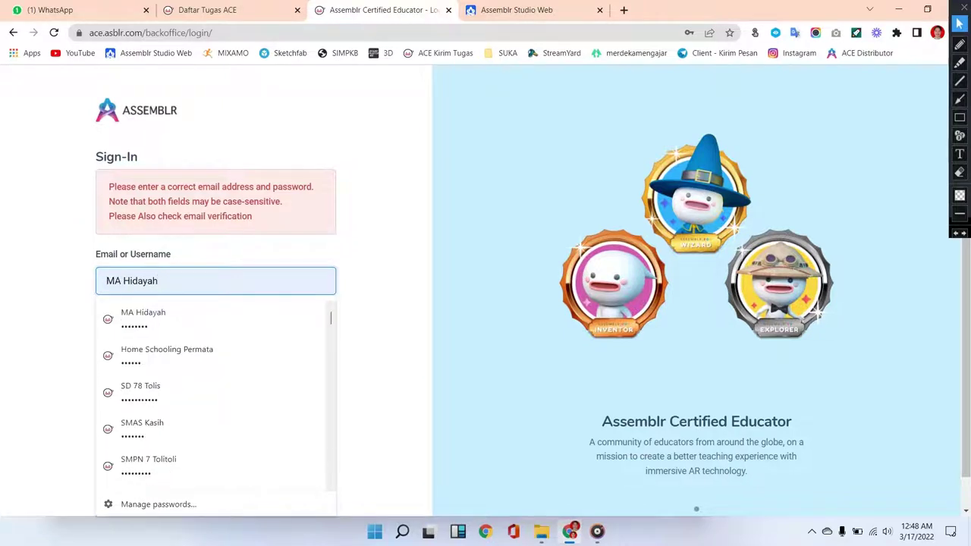
Step: Sign in to the Assemblr Certified Educator dashboard with the educator's own saved email and account password
key(ctrl+a)
text(P)
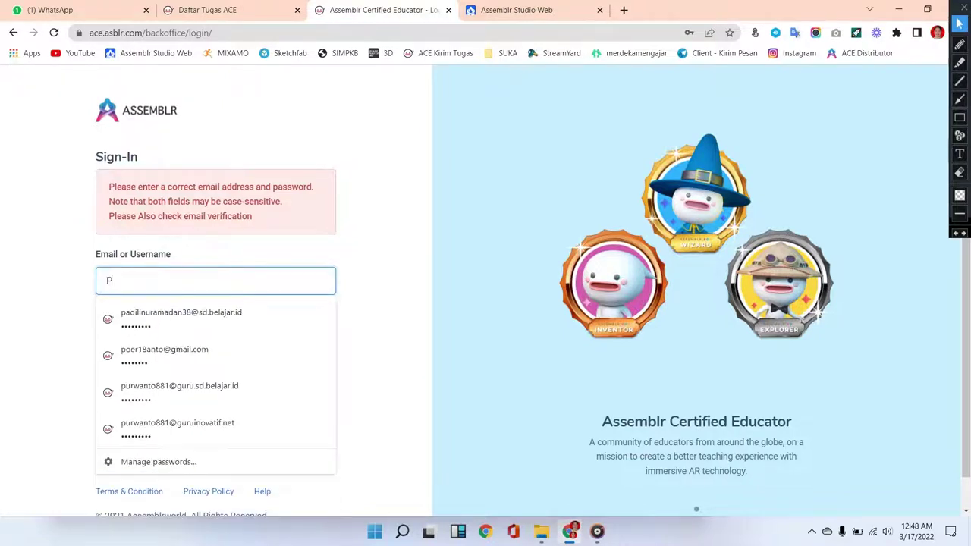
text(ur)
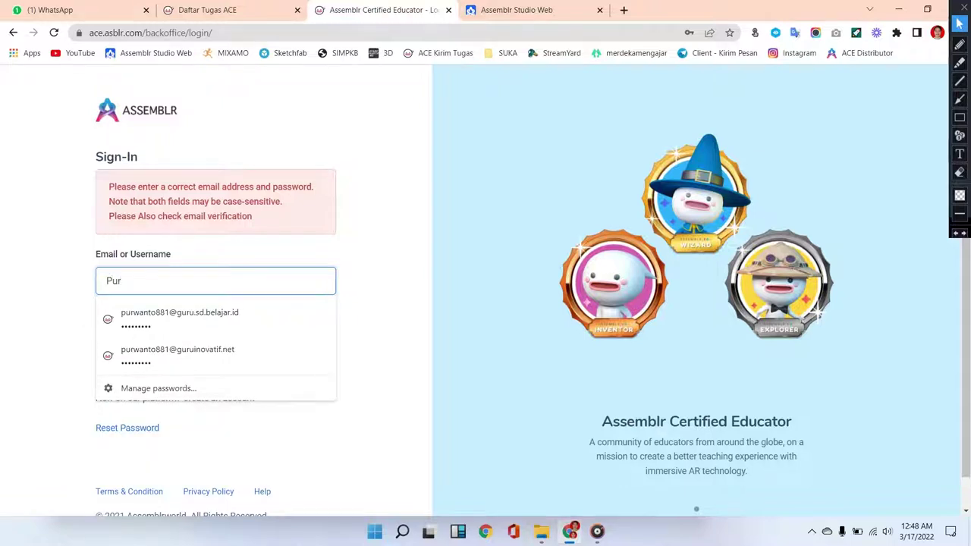
key(Down)
key(Return)
key(Return)
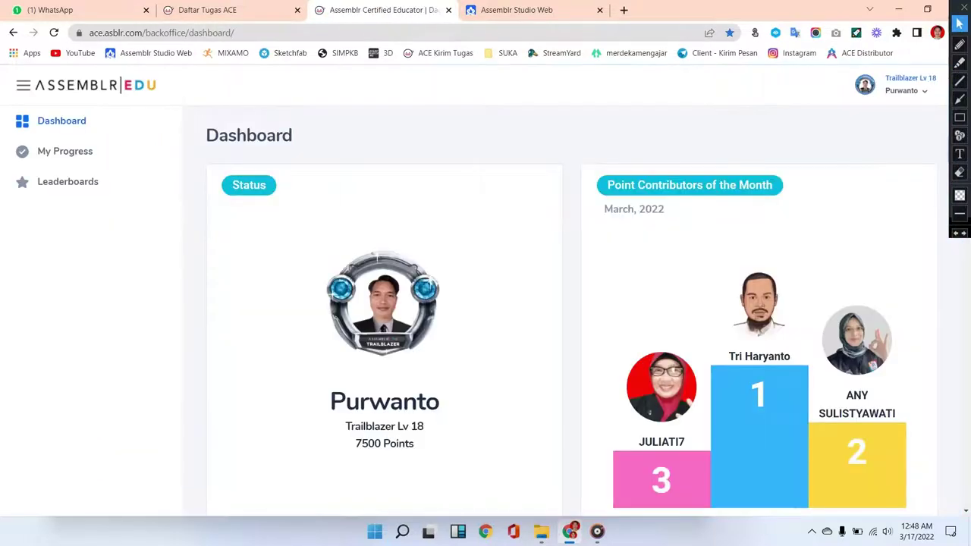
key(Escape)
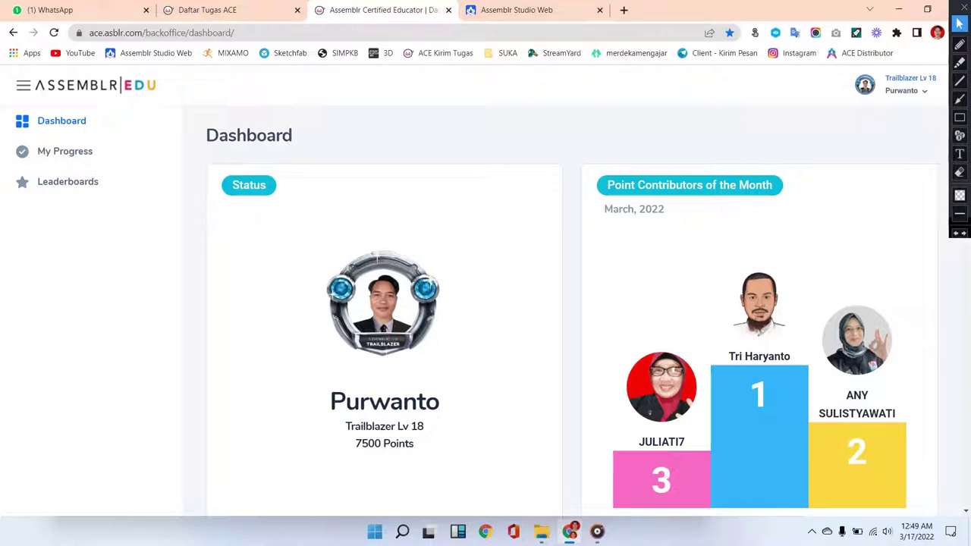
Step: Look over the ACE dashboard cards and open the Leaderboards page to view its top-ranked educators
scroll(572, 311, down, 4)
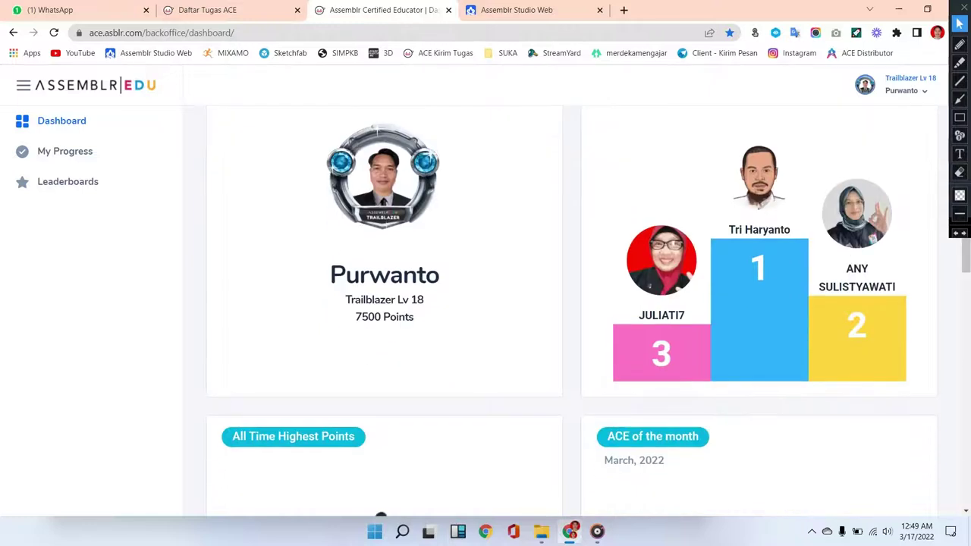
scroll(573, 311, up, 4)
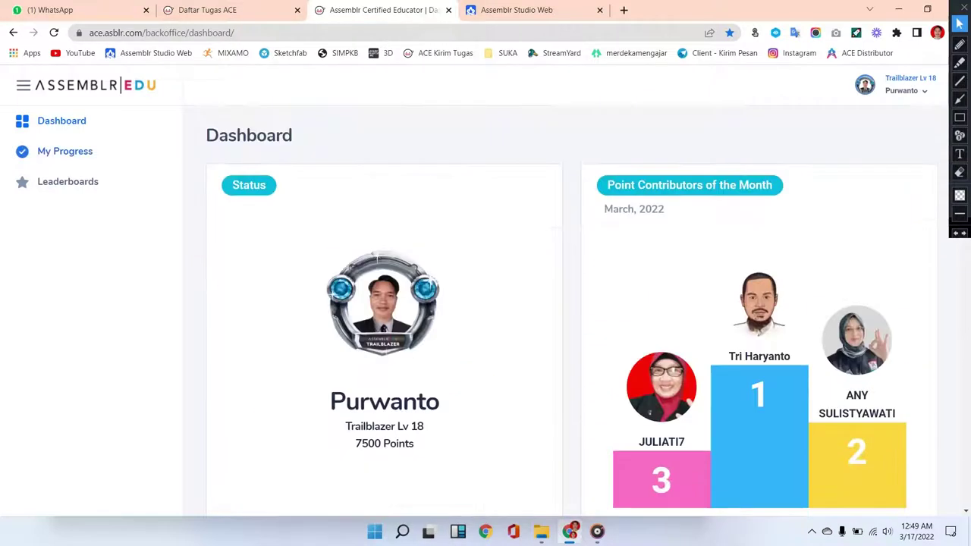
click(68, 181)
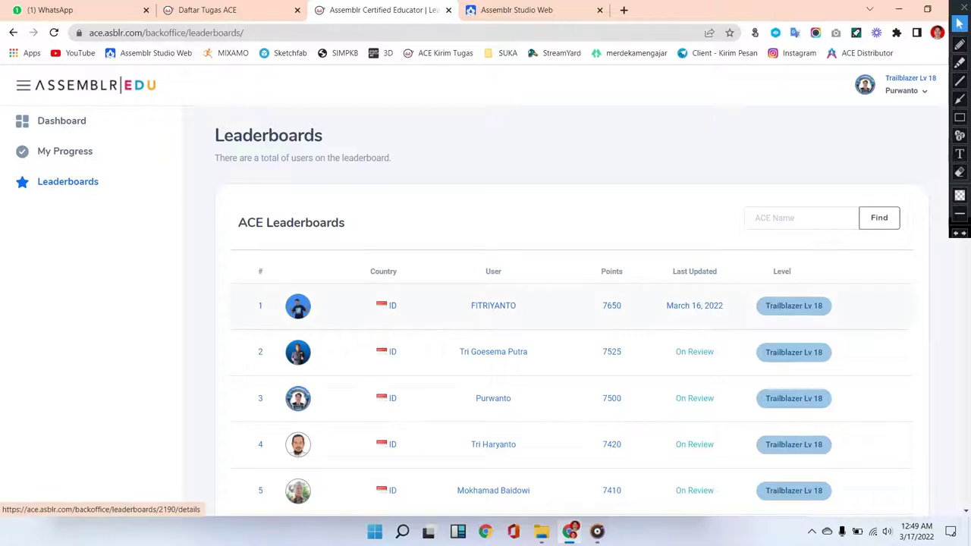
scroll(493, 306, down, 2)
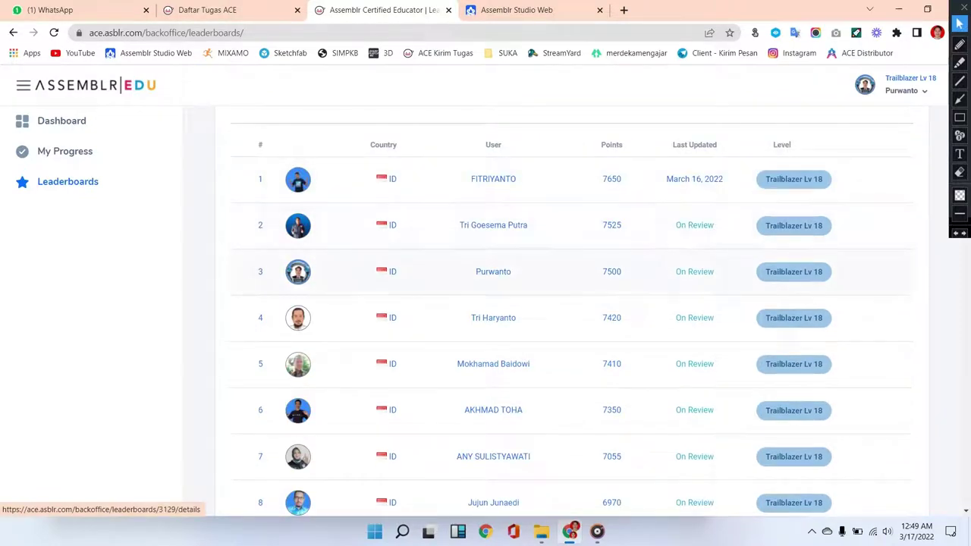
scroll(493, 500, down, 3)
scroll(493, 497, up, 5)
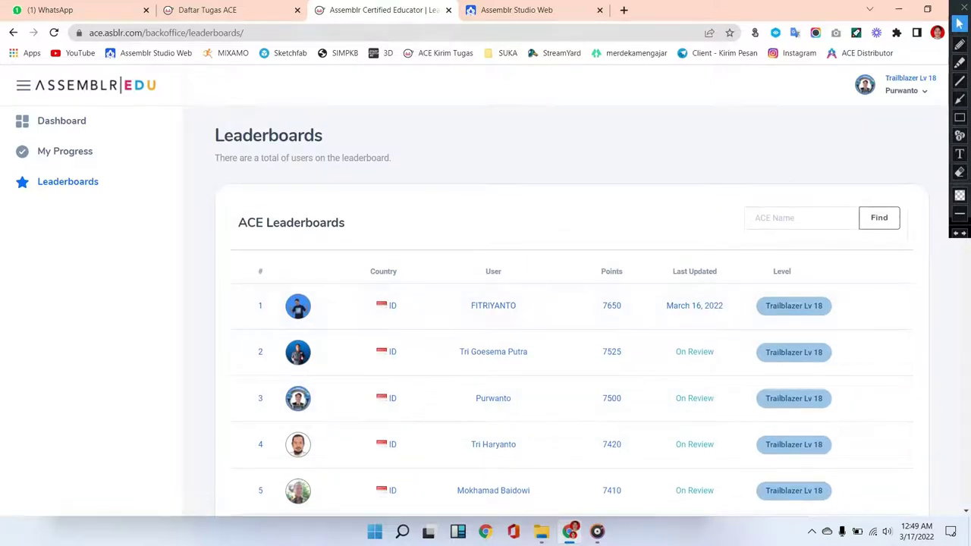
Step: Revisit the Tugas ACE page briefly, then examine the ACE Leaderboards through to the last page of rankings
click(220, 10)
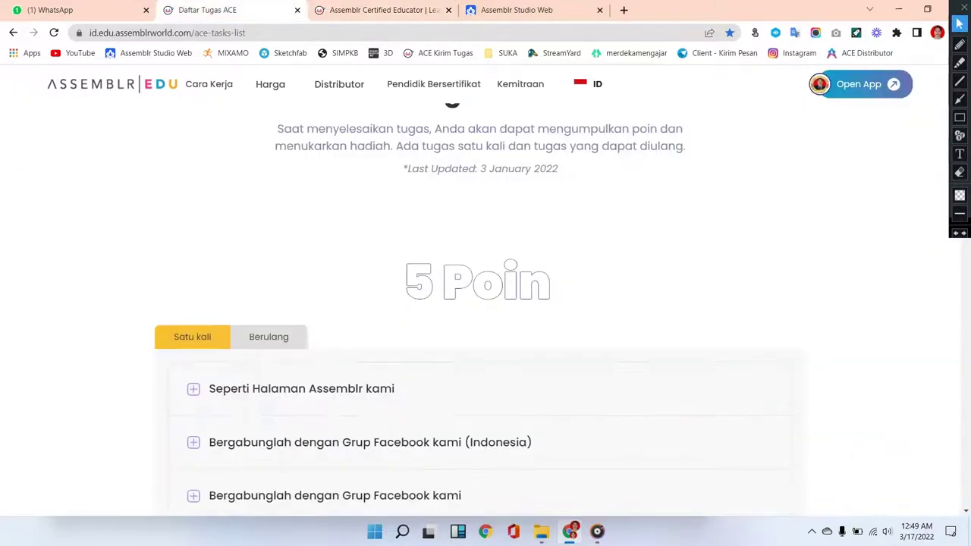
scroll(485, 303, up, 2)
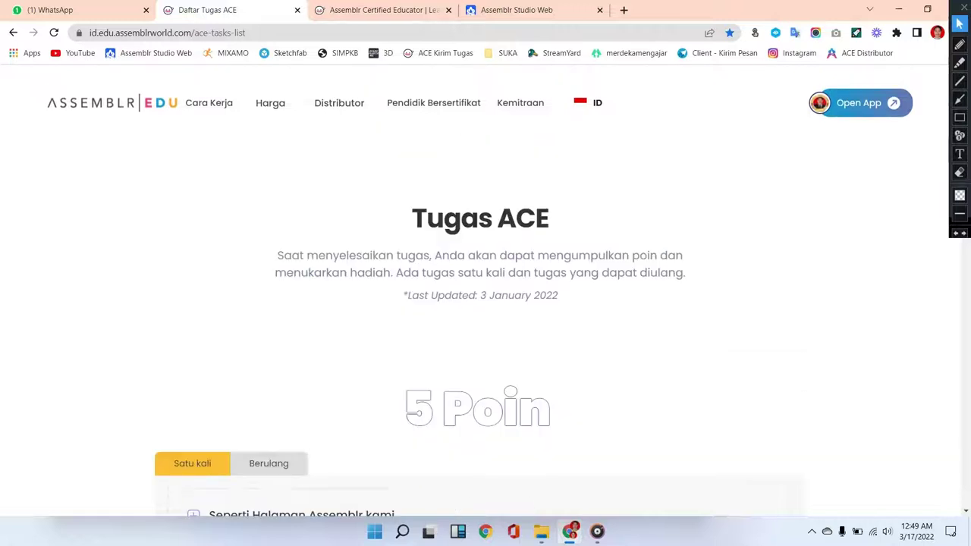
click(383, 10)
scroll(493, 303, down, 5)
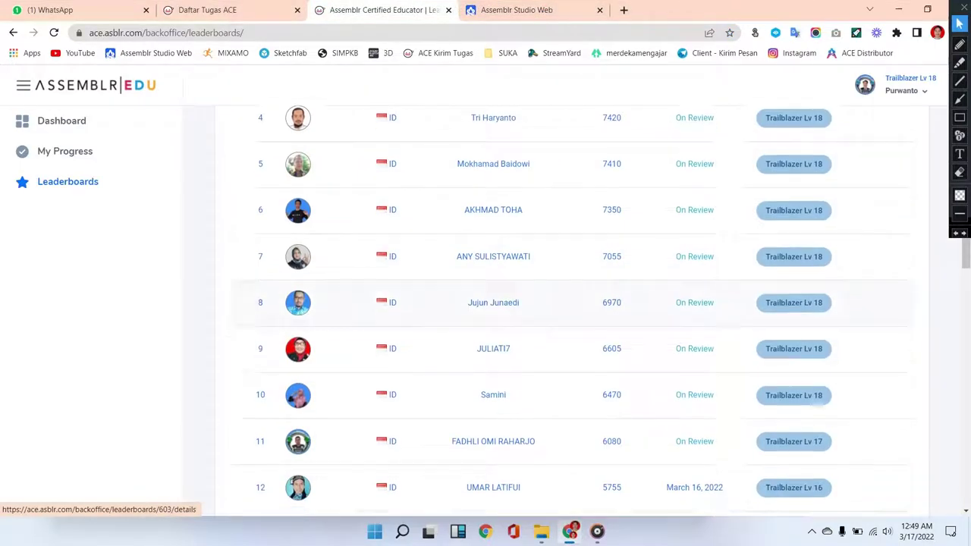
scroll(493, 303, down, 12)
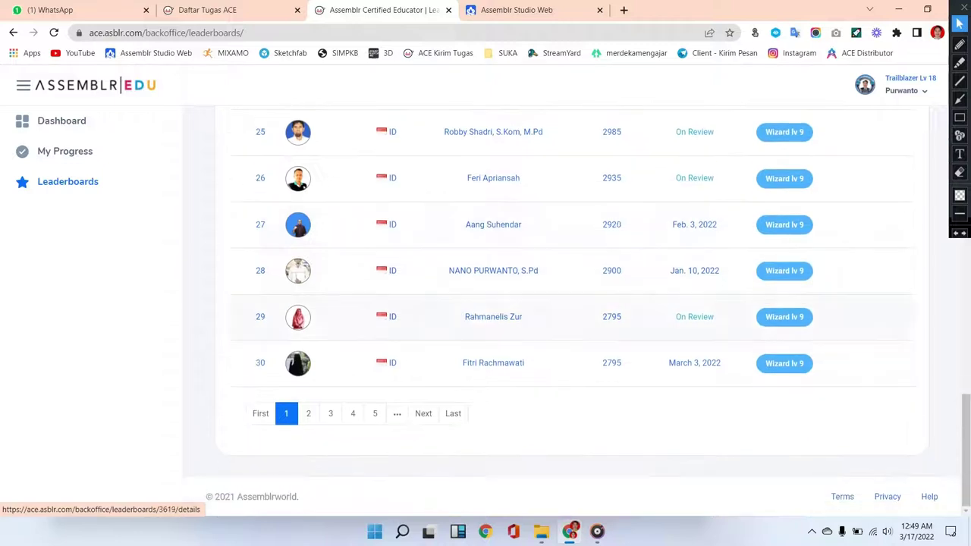
click(453, 413)
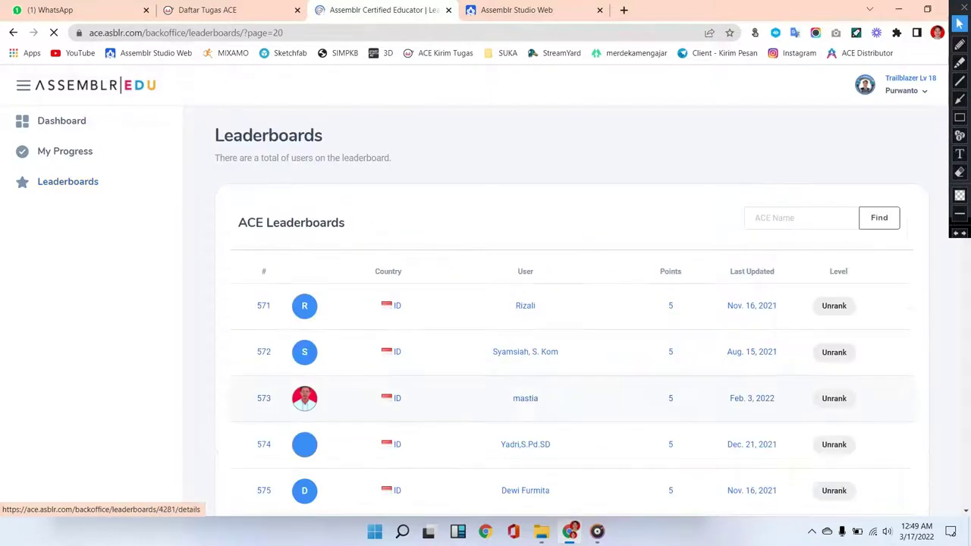
scroll(530, 318, down, 12)
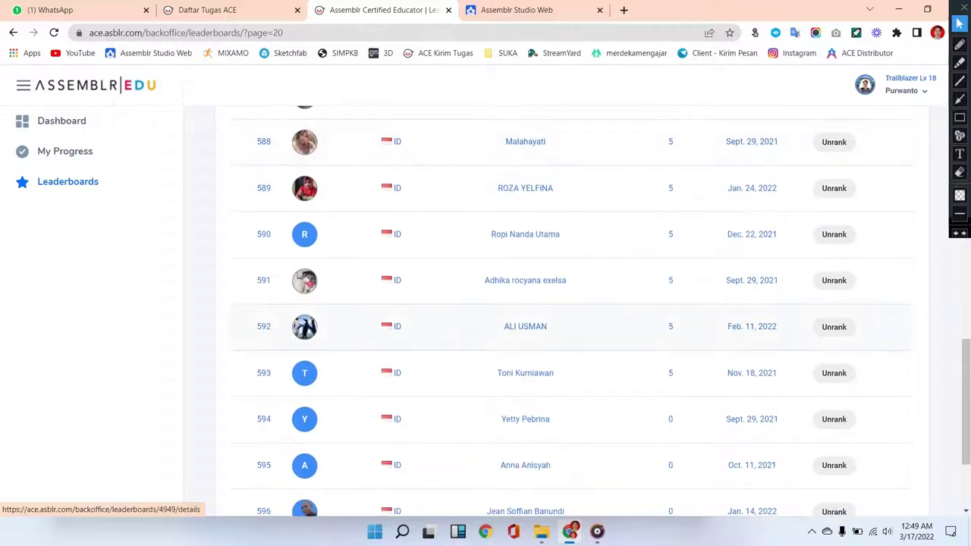
Step: Switch to the Assemblr Studio Web projects page and create a new blank project
click(228, 11)
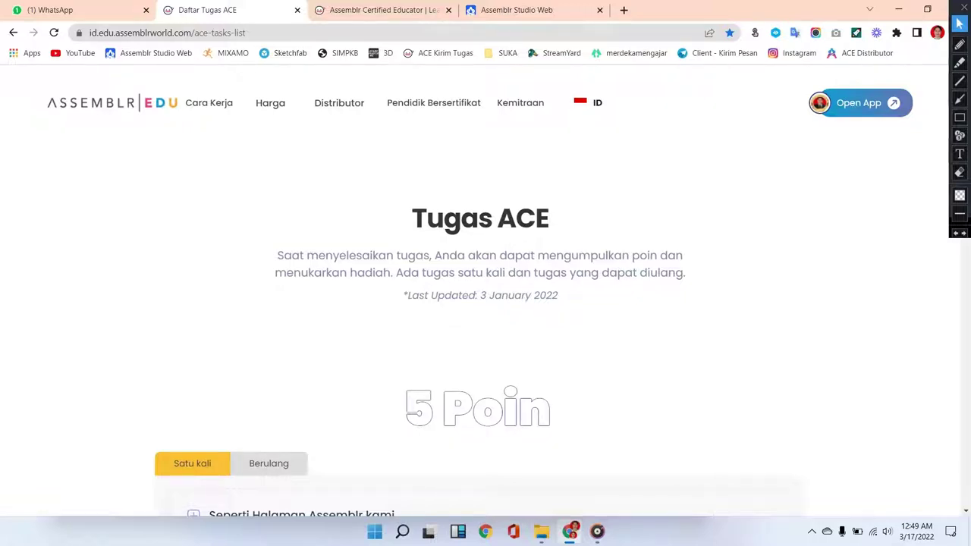
click(516, 10)
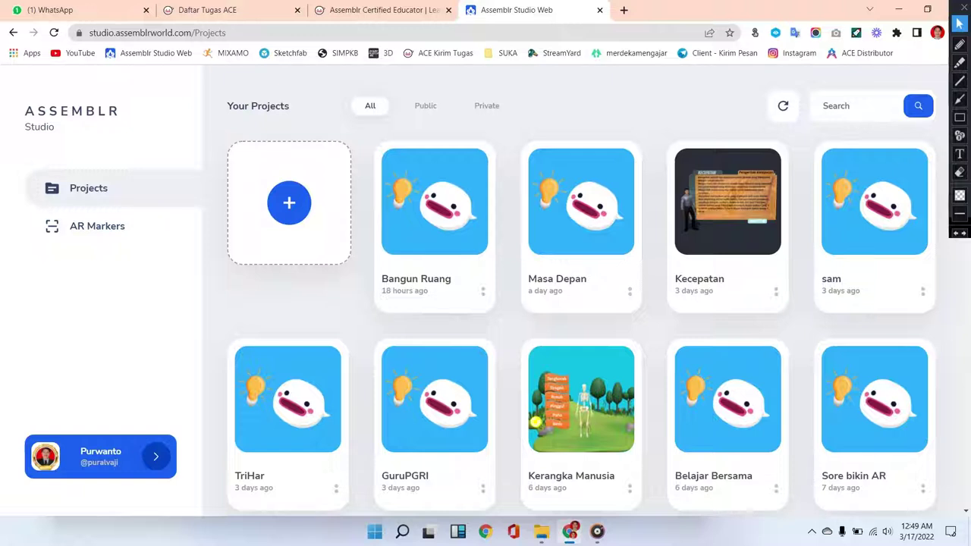
click(289, 202)
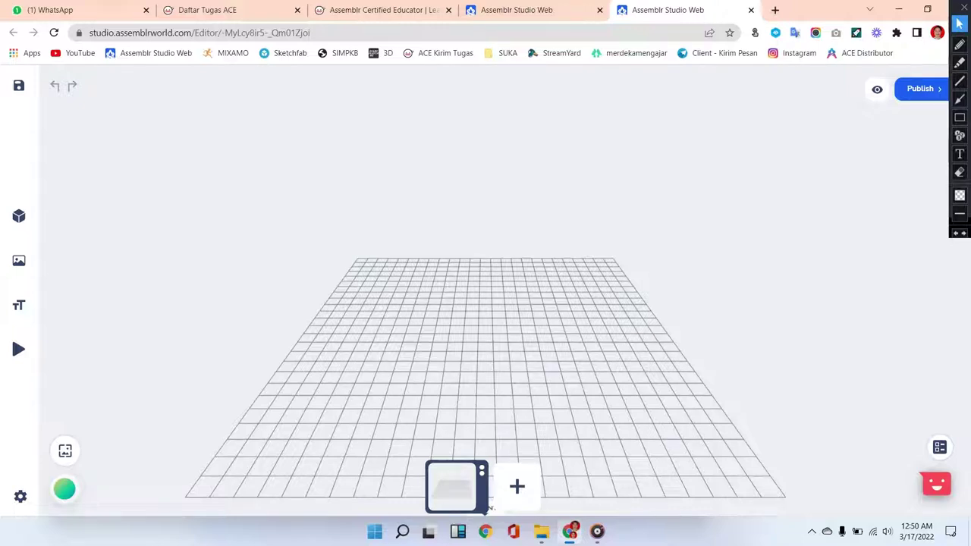
Step: Return to the Tugas ACE page of the Assemblr EDU site and open its Harga pricing page
click(207, 10)
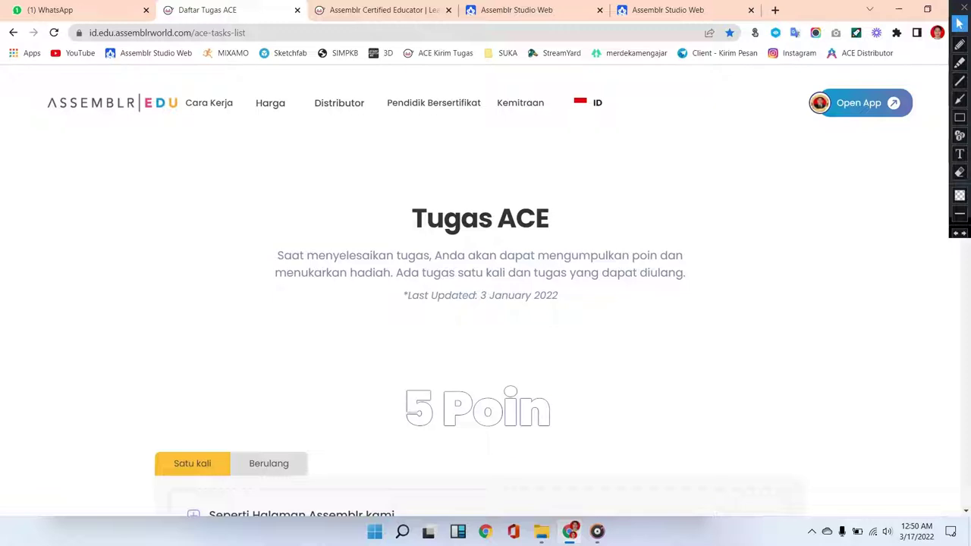
drag(412, 218, 551, 219)
click(560, 190)
click(270, 102)
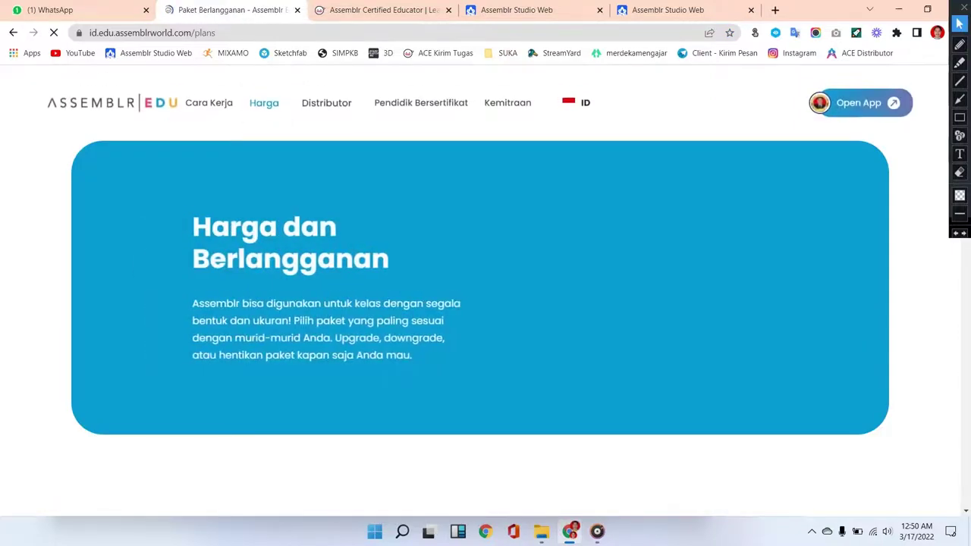
Step: Compare the prices and features of the Gratis, Individu and Premi Sekolah subscription plans
scroll(486, 304, down, 5)
scroll(480, 277, down, 1)
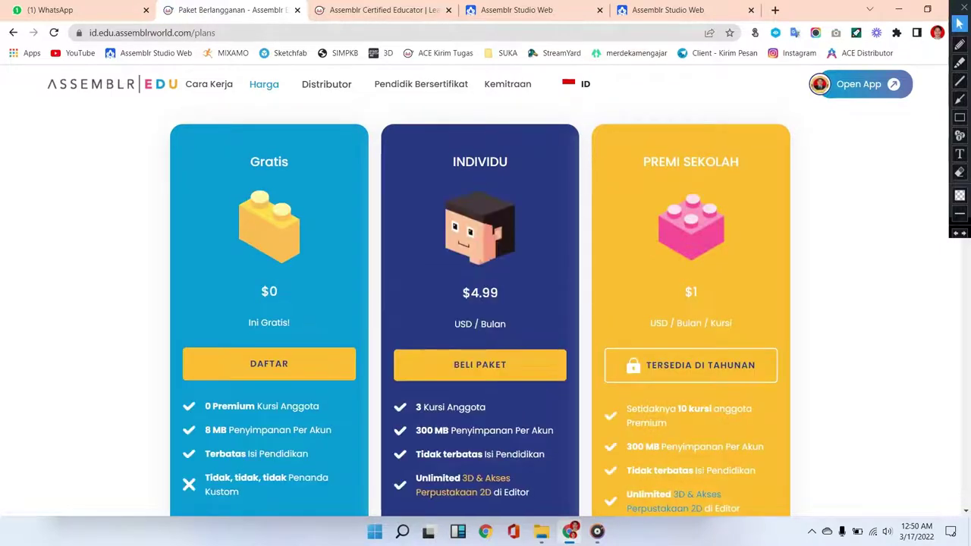
scroll(485, 303, down, 1)
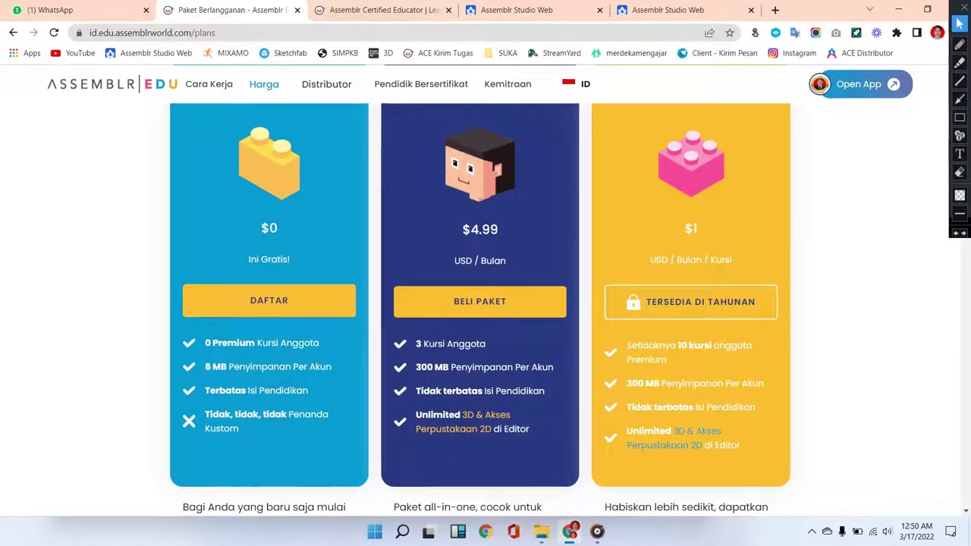
scroll(479, 237, down, 1)
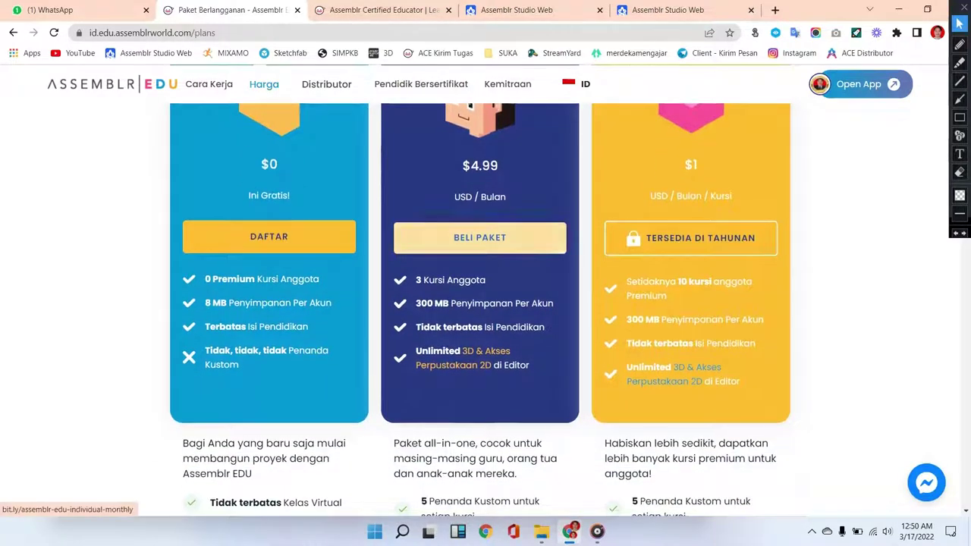
scroll(479, 237, down, 4)
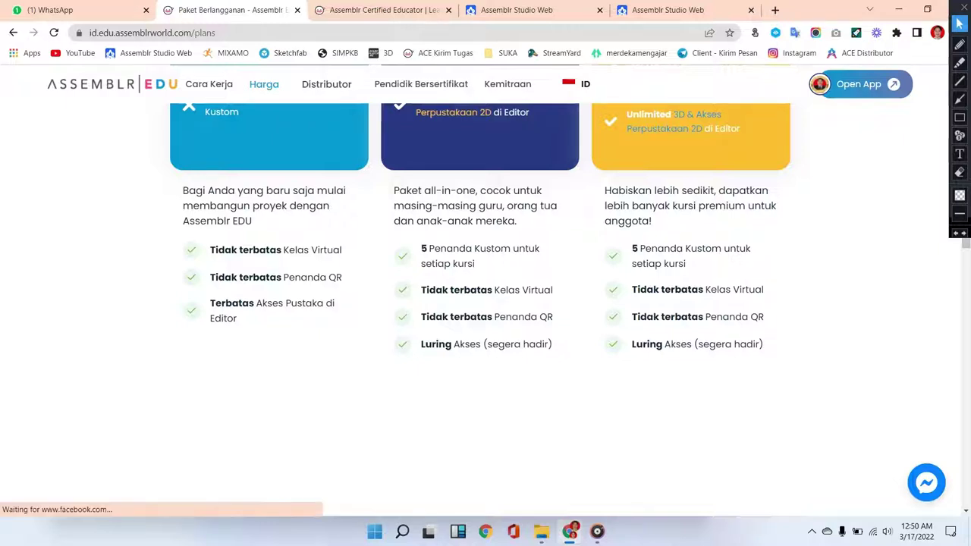
scroll(480, 303, up, 4)
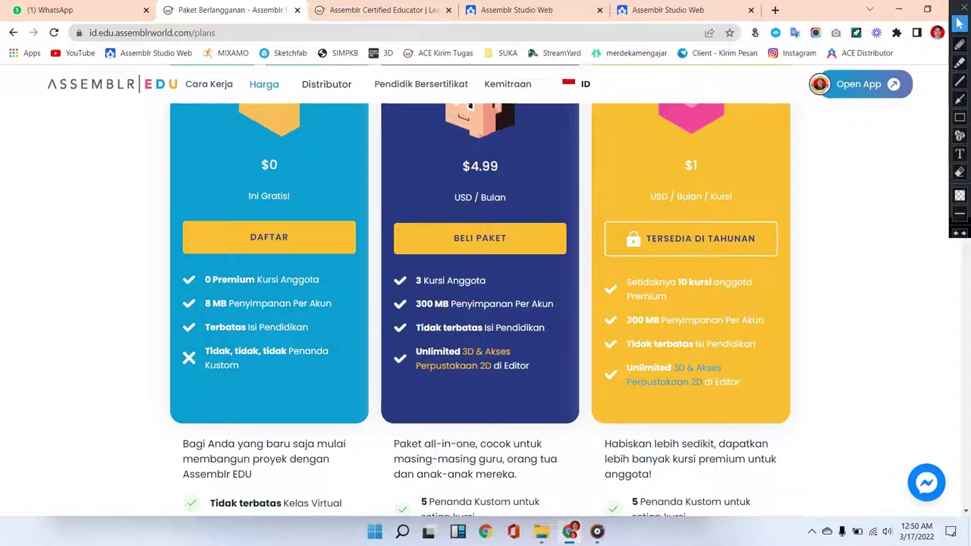
scroll(480, 311, up, 2)
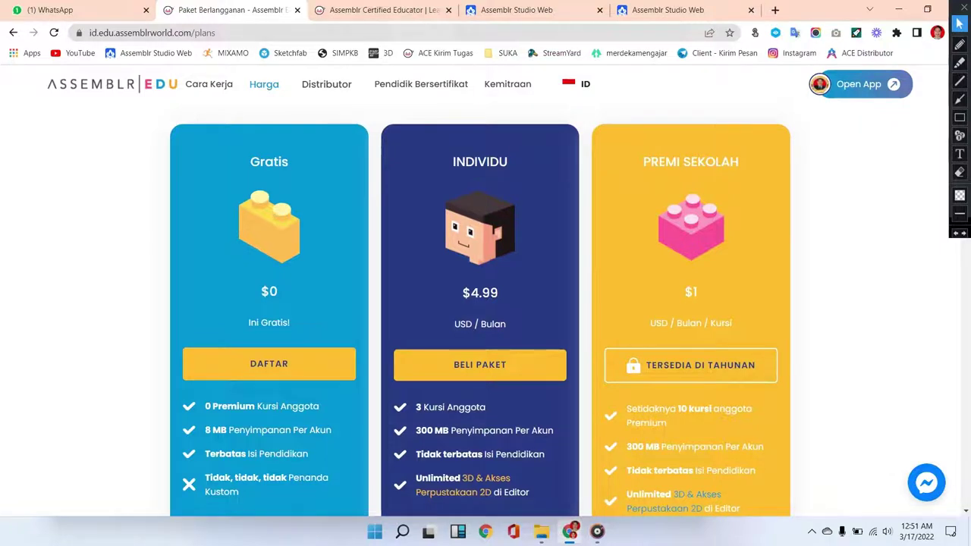
scroll(485, 304, up, 6)
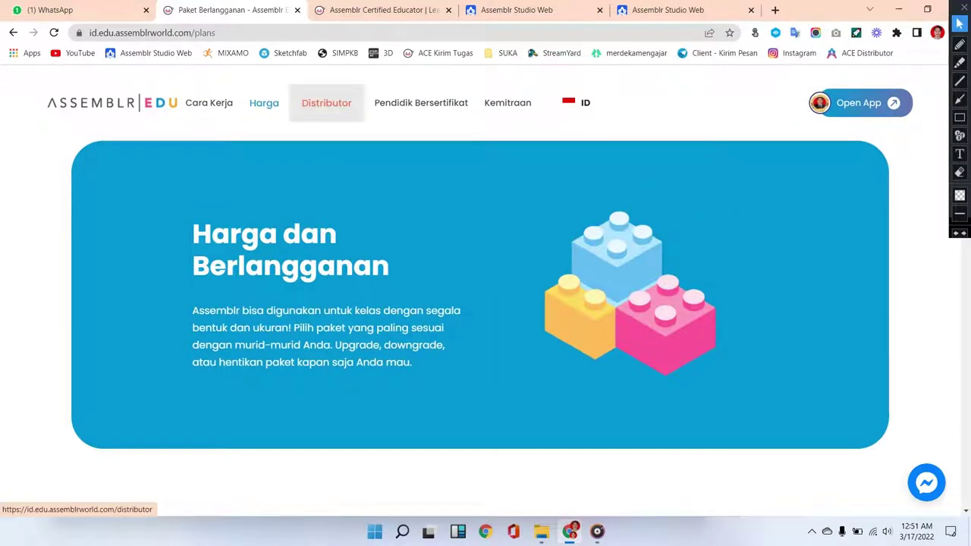
Step: Open the Distributor page and read through the benefits under Gain Perks For Your Works
click(326, 103)
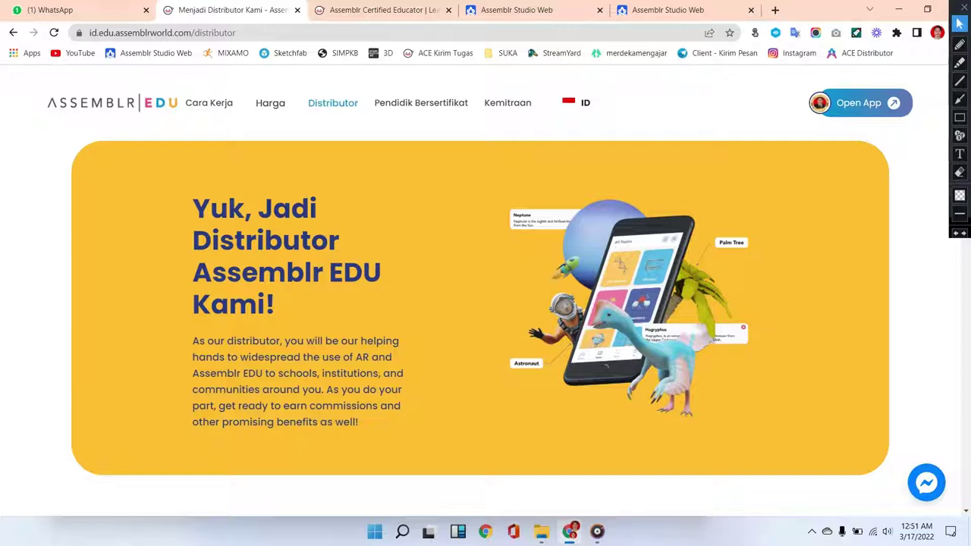
scroll(485, 304, down, 1)
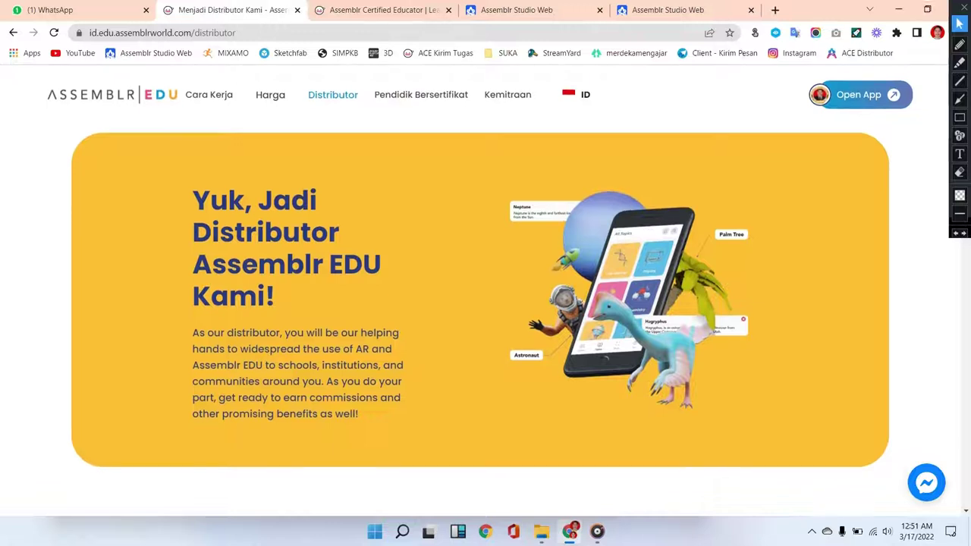
scroll(485, 303, down, 3)
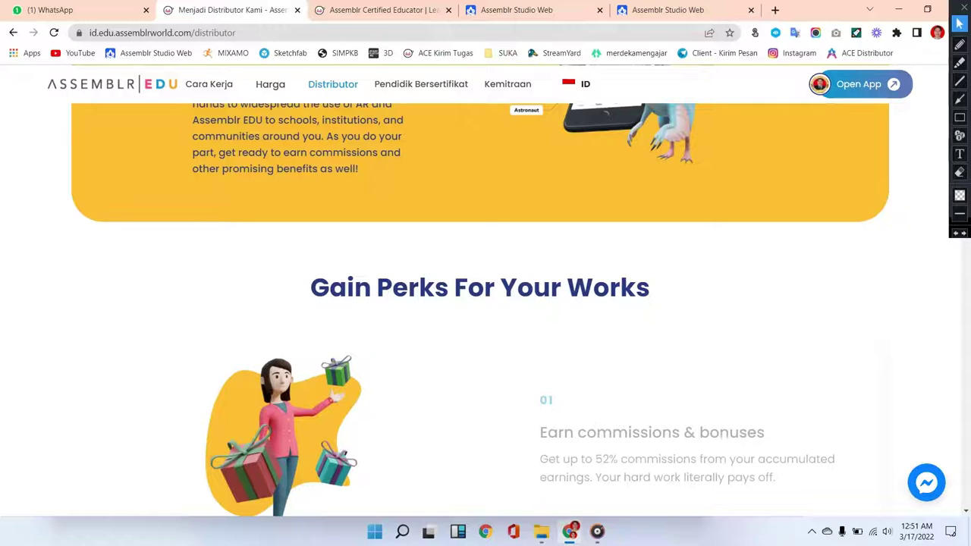
scroll(486, 304, down, 2)
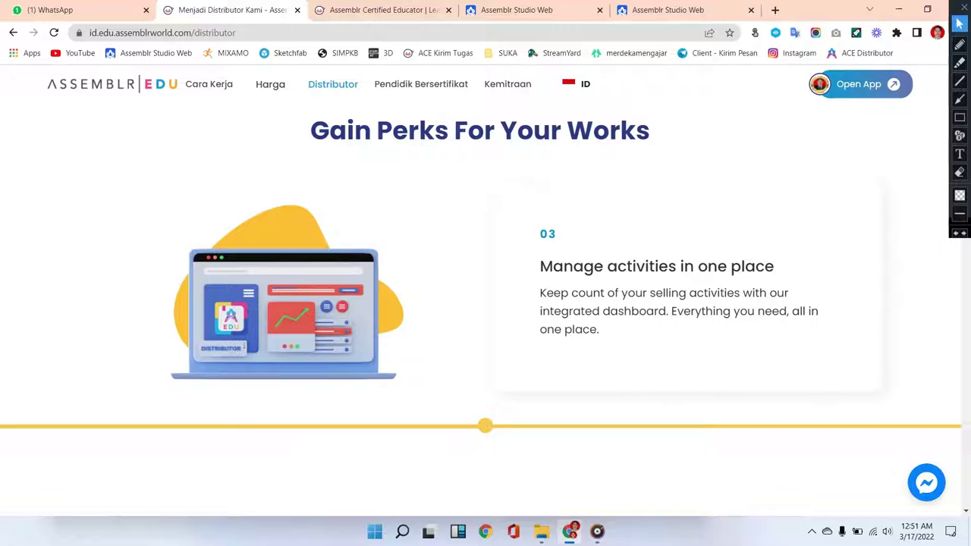
scroll(486, 288, down, 8)
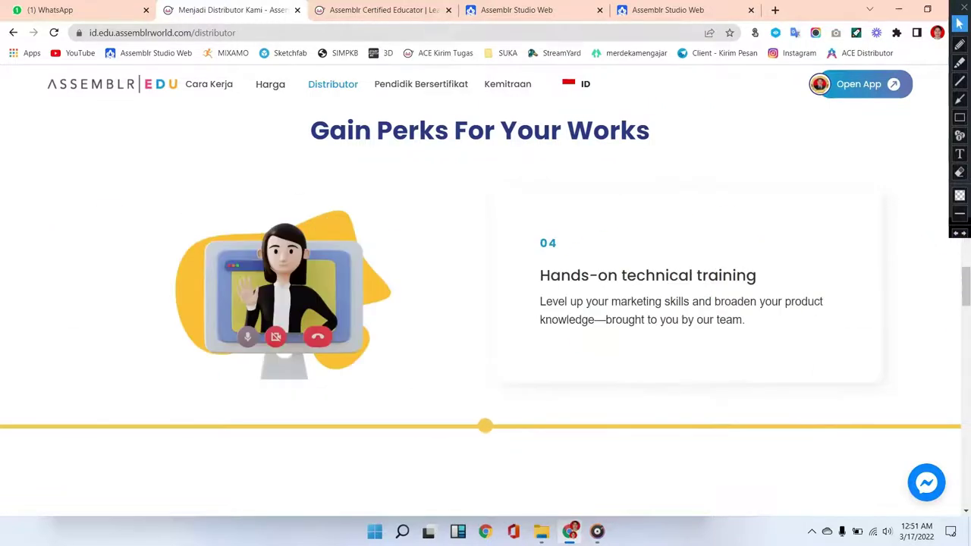
scroll(485, 288, down, 5)
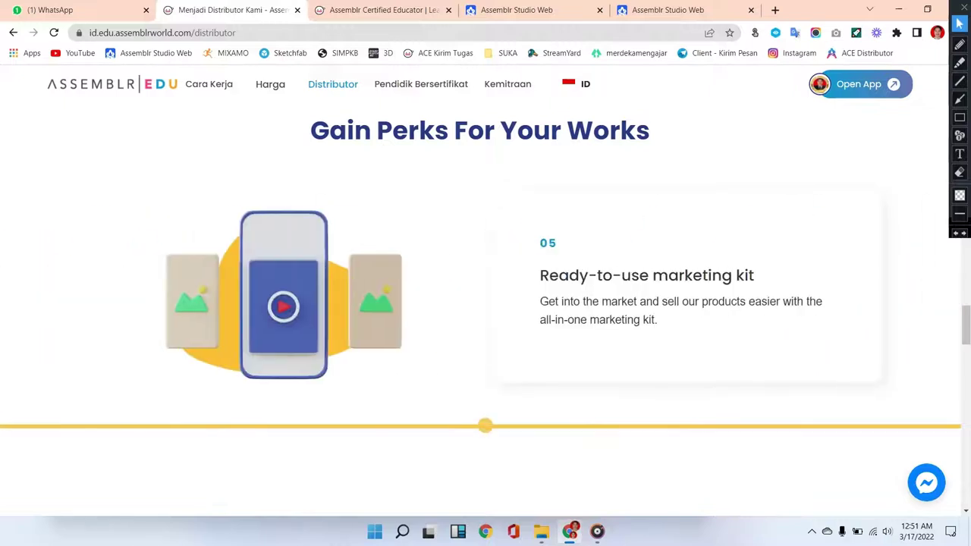
scroll(485, 288, down, 5)
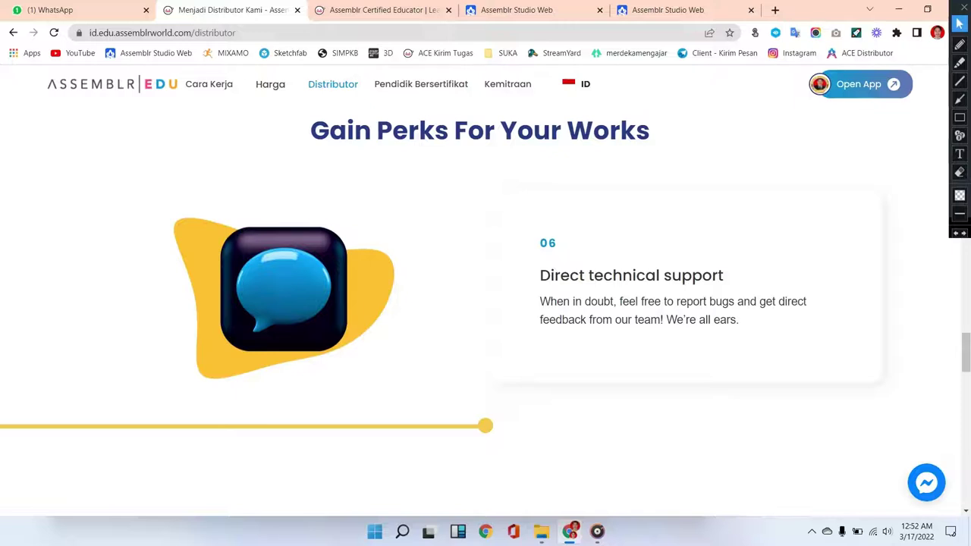
Step: Review the Our Ecosystem and Official Distributors sections through to the page footer, loading more distributors in the list
scroll(485, 303, down, 5)
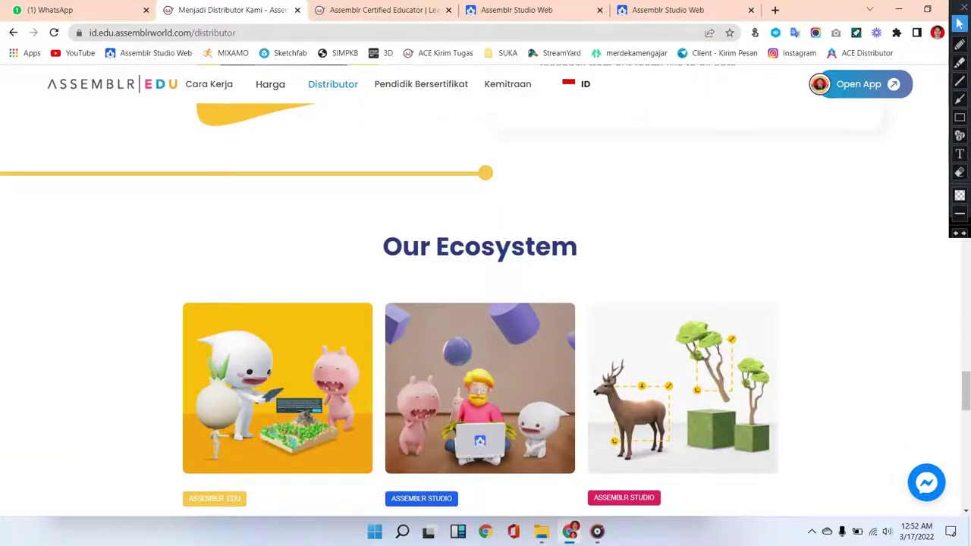
scroll(486, 303, down, 2)
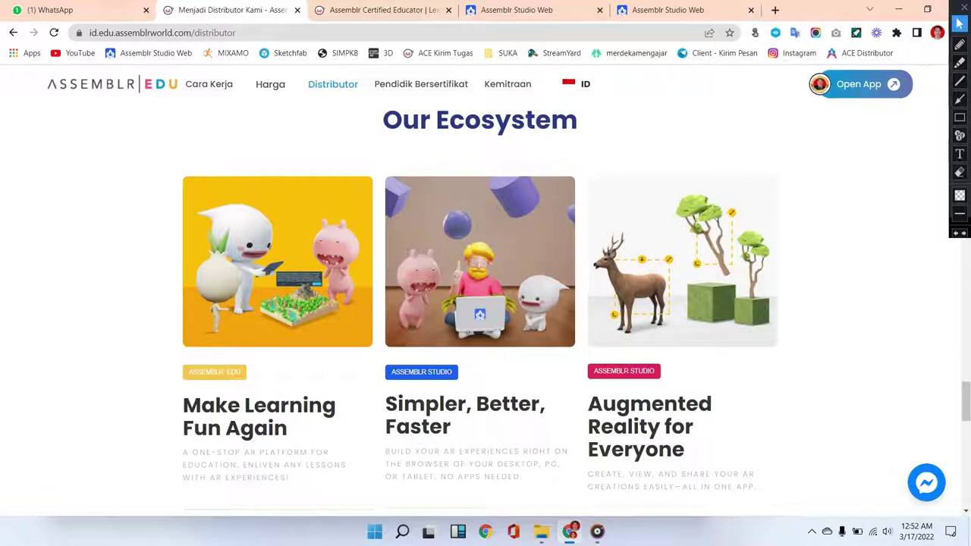
scroll(485, 303, down, 5)
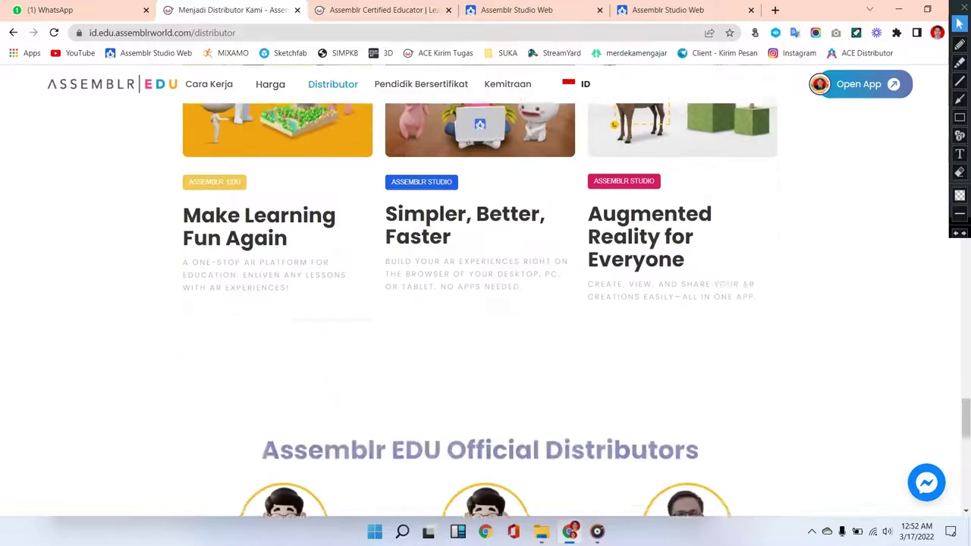
scroll(485, 303, down, 1)
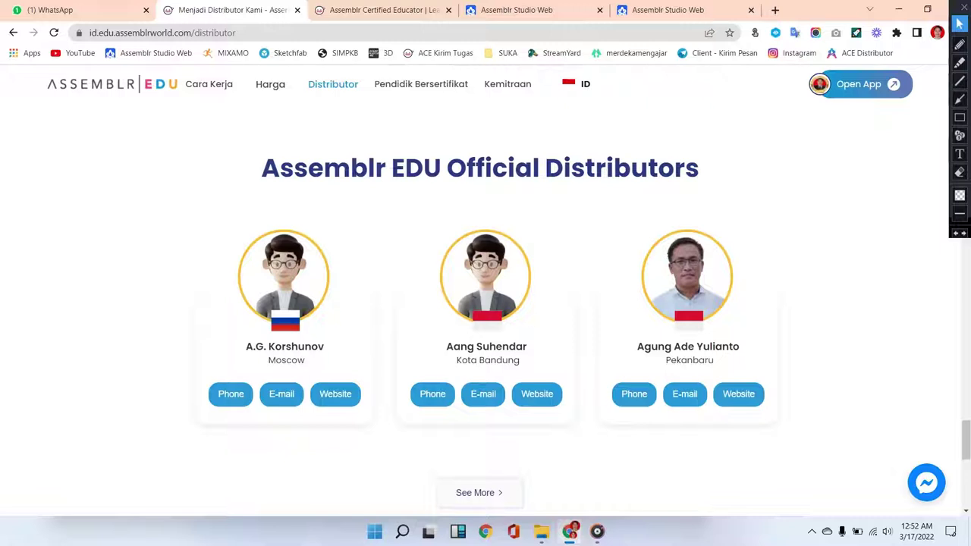
scroll(485, 303, down, 4)
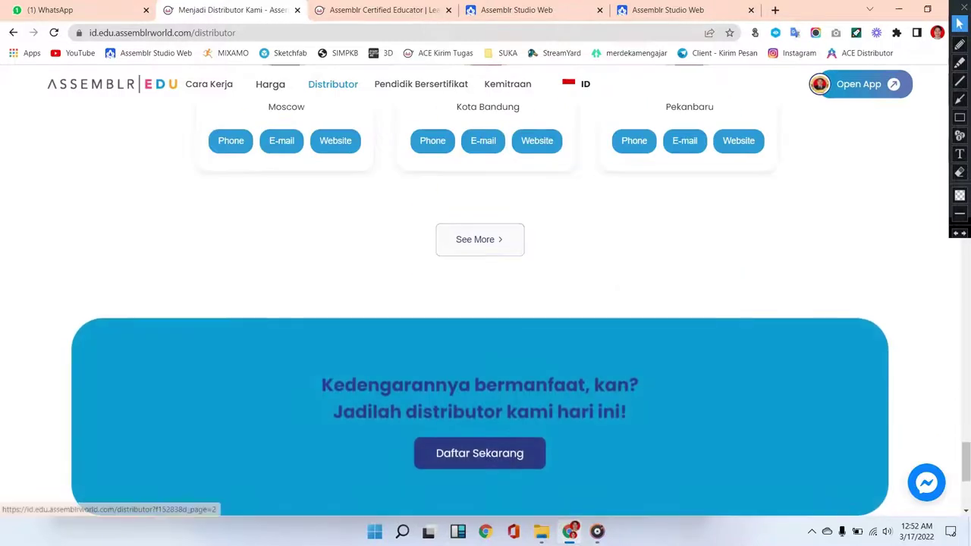
click(476, 238)
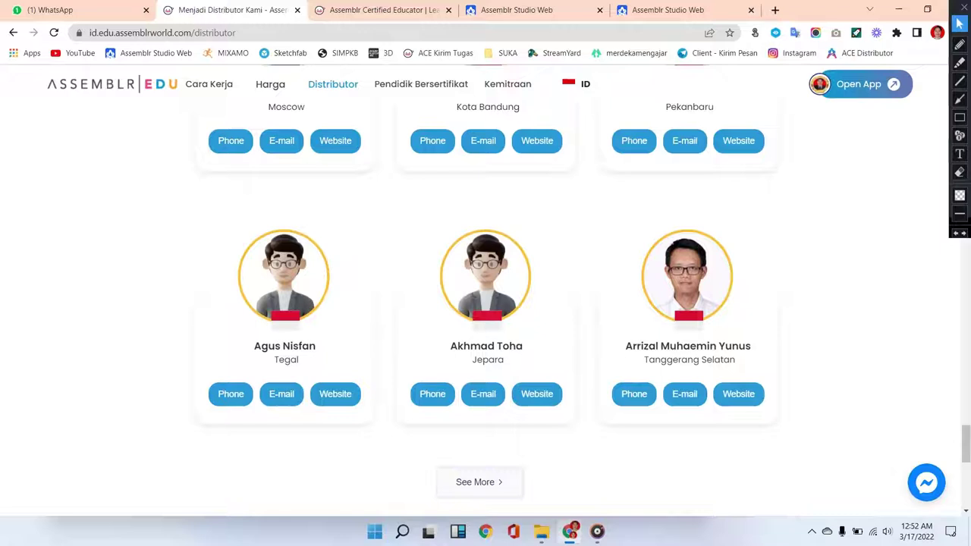
scroll(485, 304, down, 2)
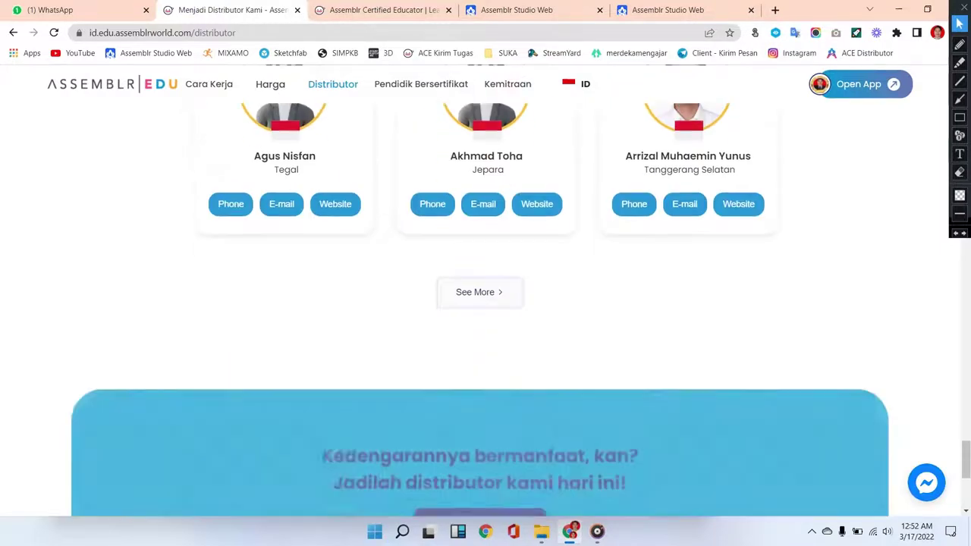
scroll(485, 303, down, 3)
scroll(485, 304, down, 1)
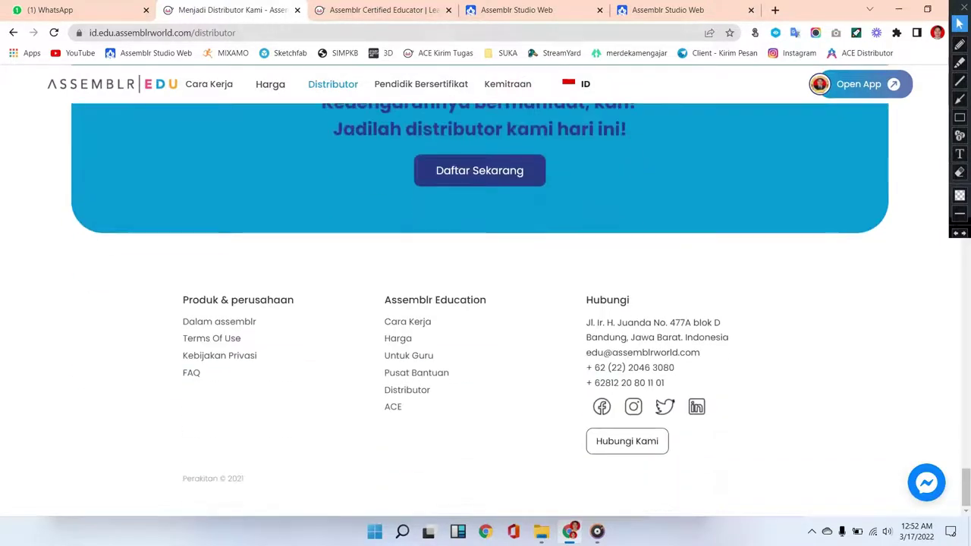
scroll(485, 304, up, 8)
scroll(485, 303, up, 4)
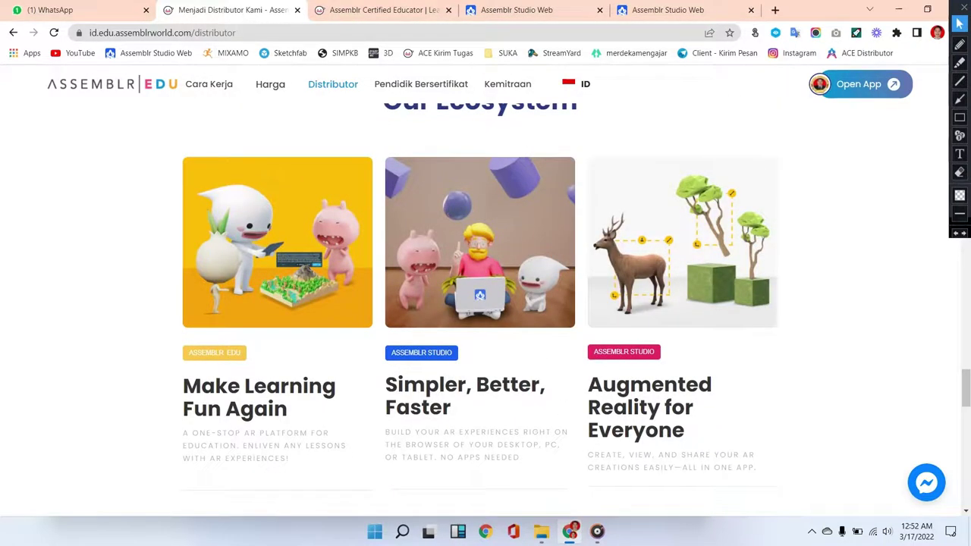
scroll(486, 304, up, 4)
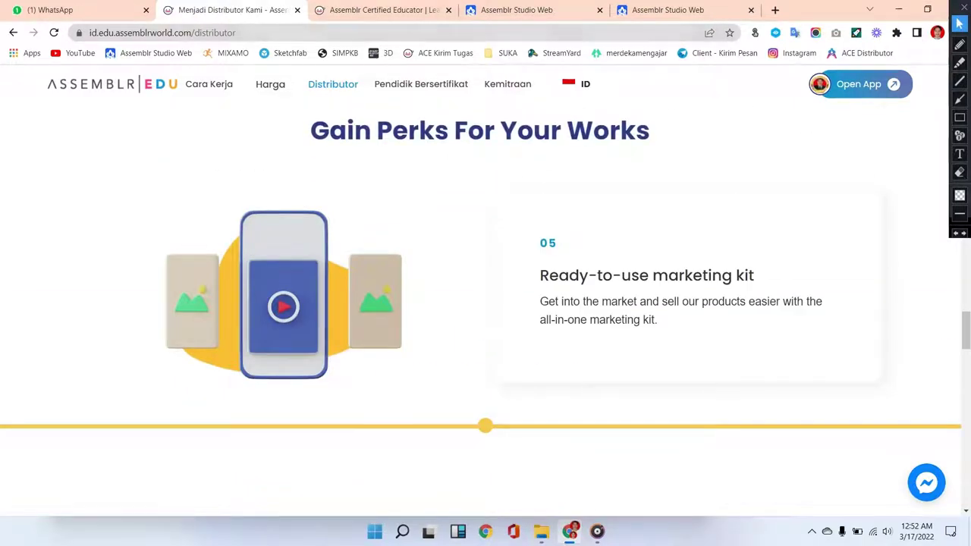
Step: Open the Cara Kerja page to view the introduction to what Assemblr EDU is
mouse_move(460, 85)
click(208, 84)
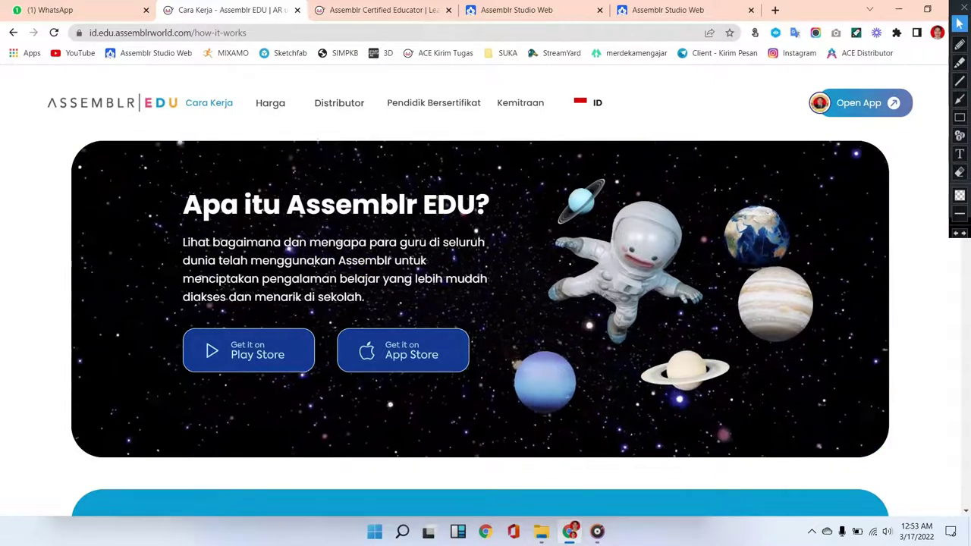
mouse_move(597, 104)
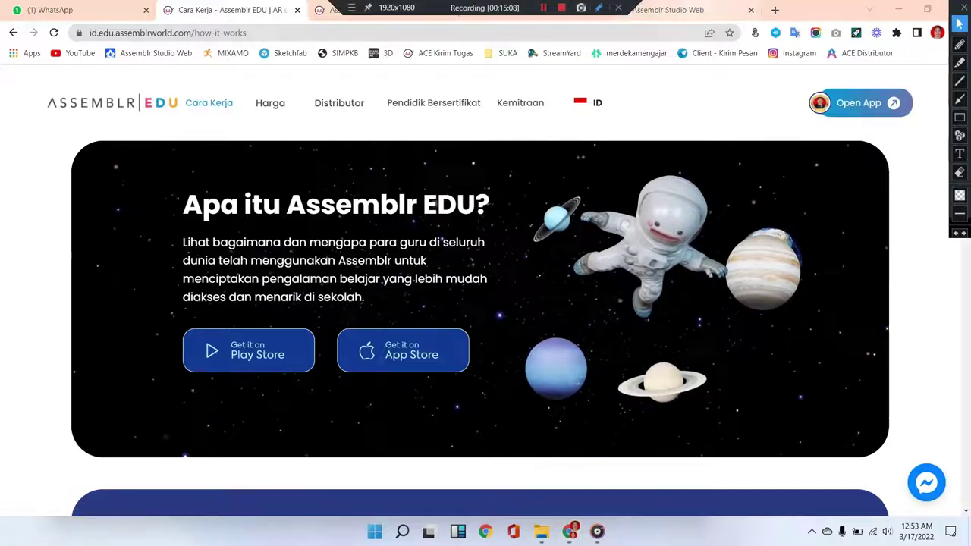
Step: Switch to Assemblr Studio Web and browse the existing projects in the Your Projects list
click(667, 10)
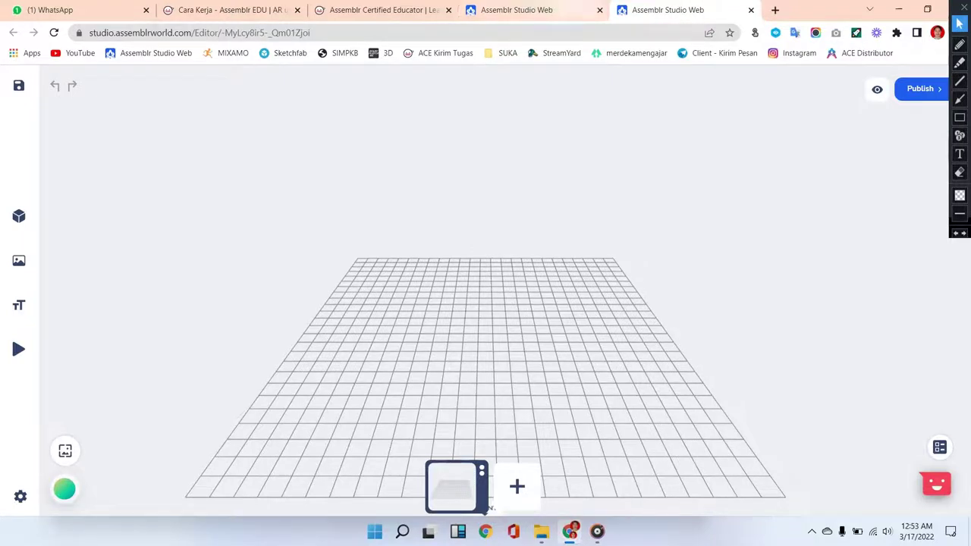
click(516, 10)
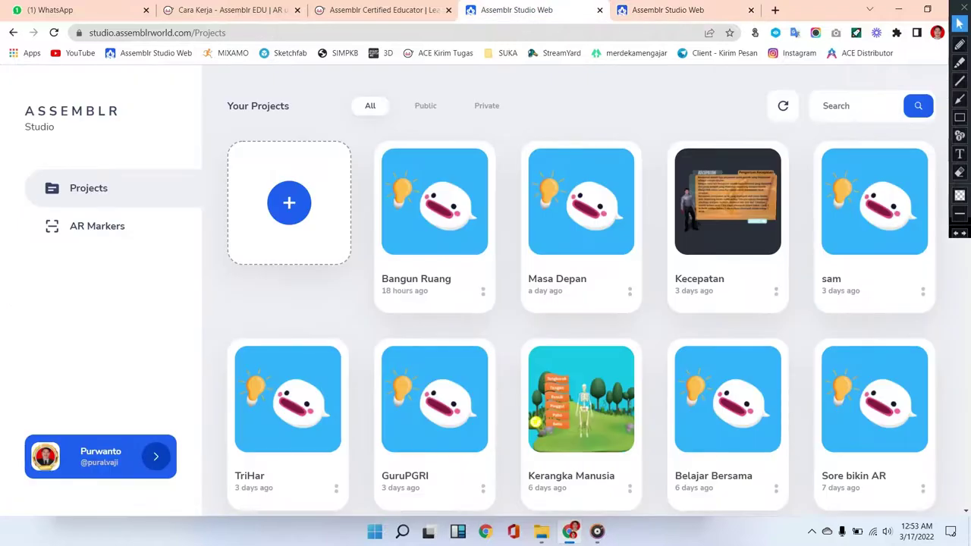
scroll(580, 319, down, 9)
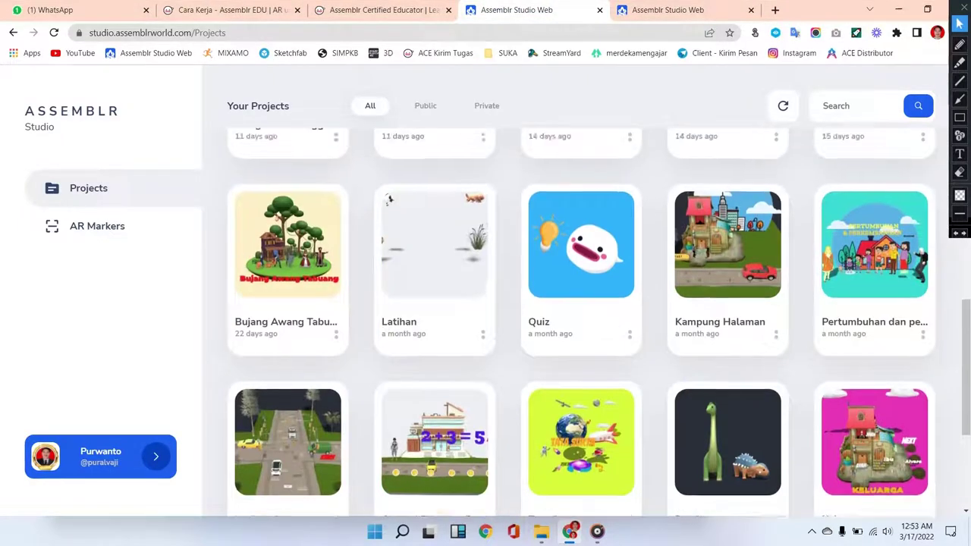
scroll(580, 318, up, 10)
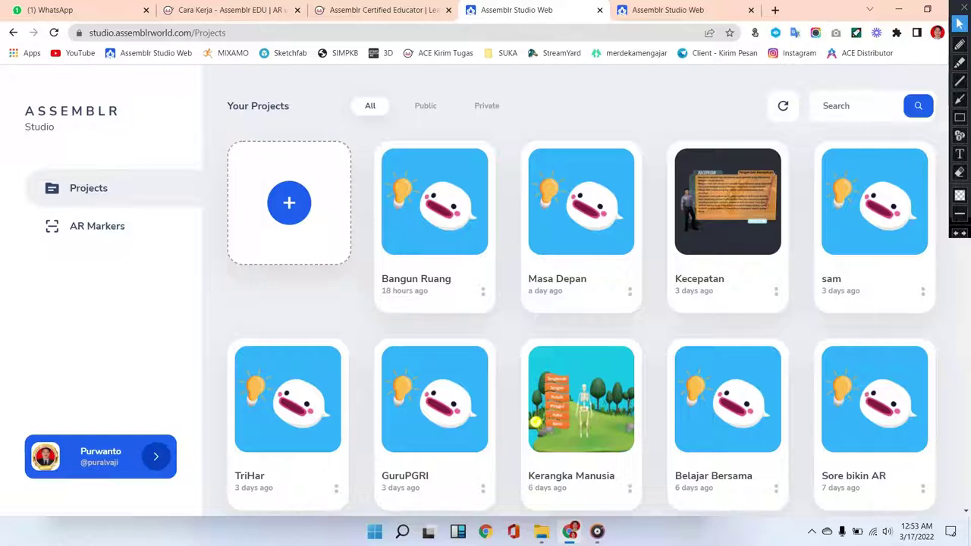
Step: Open the Studio account profile and compare what the paid plans such as Basic and Medium include
click(157, 457)
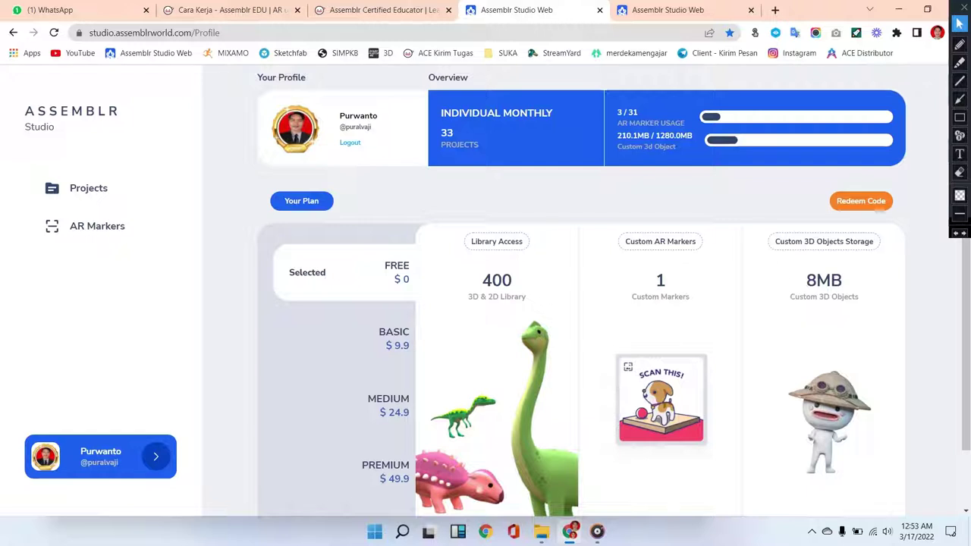
scroll(581, 303, down, 1)
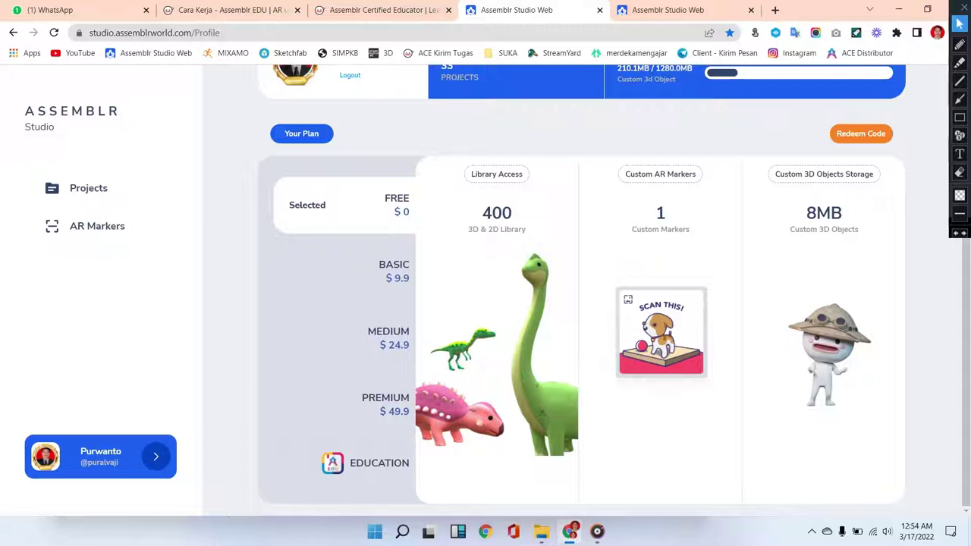
click(390, 271)
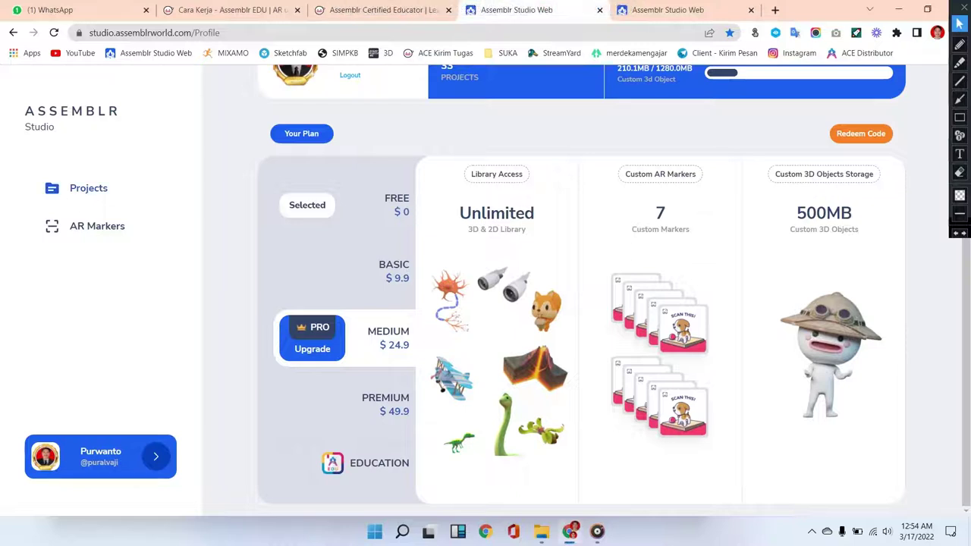
Step: Open the AR Markers page to view the custom markers, and return to the blank project editor
click(97, 226)
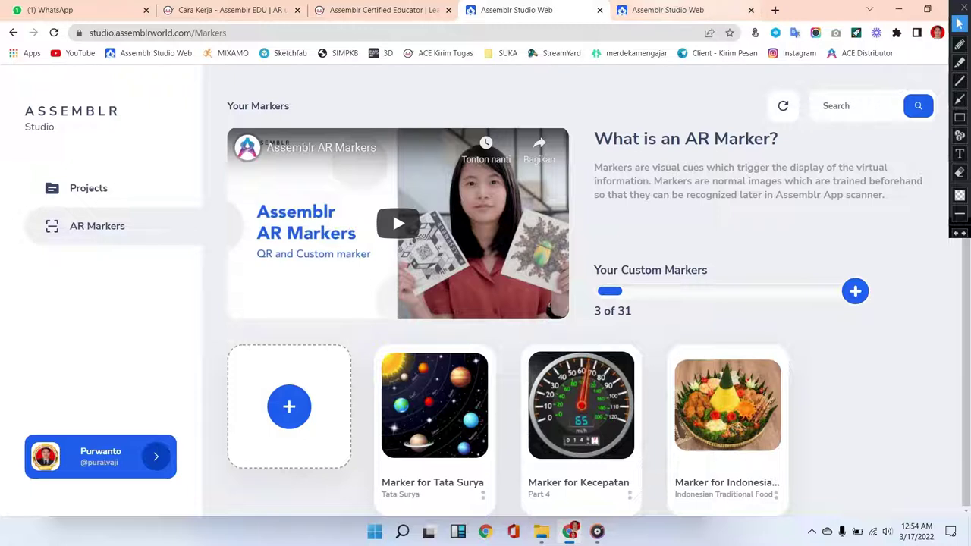
click(667, 10)
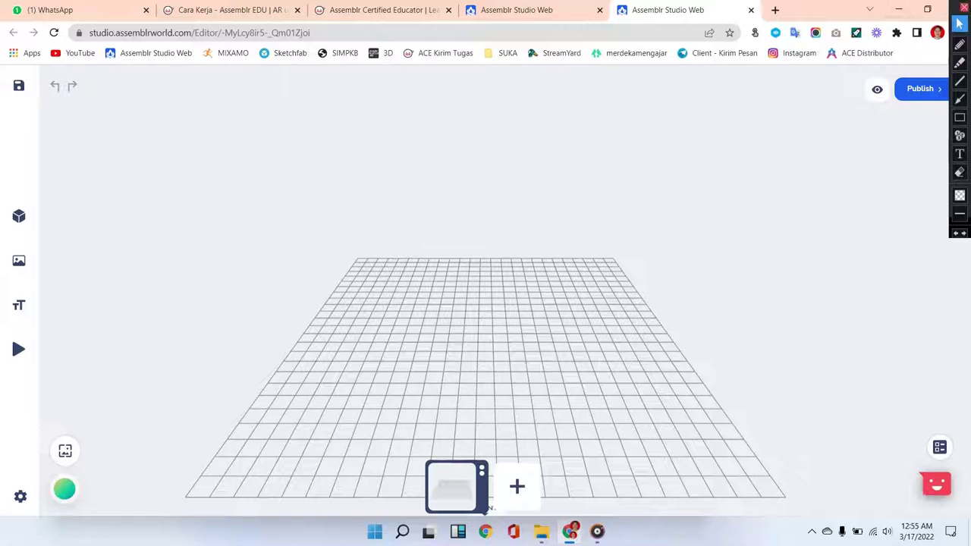
click(964, 7)
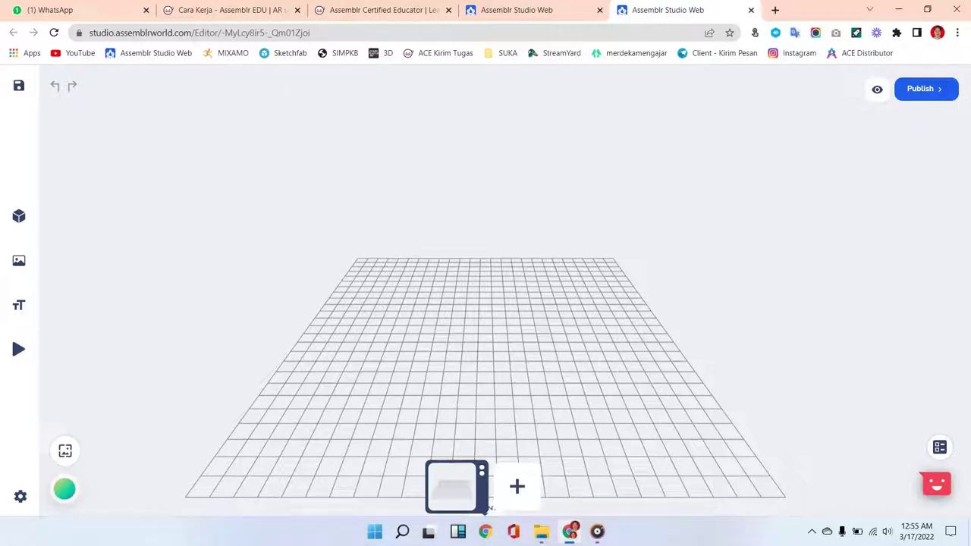
Step: Save the blank project under the name "Senang Eksplorasi"
mouse_move(24, 86)
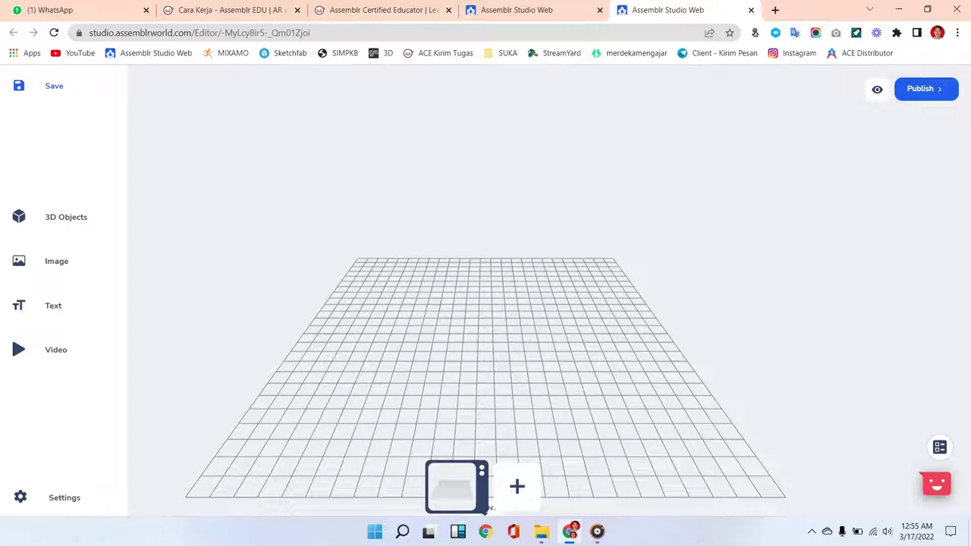
click(31, 86)
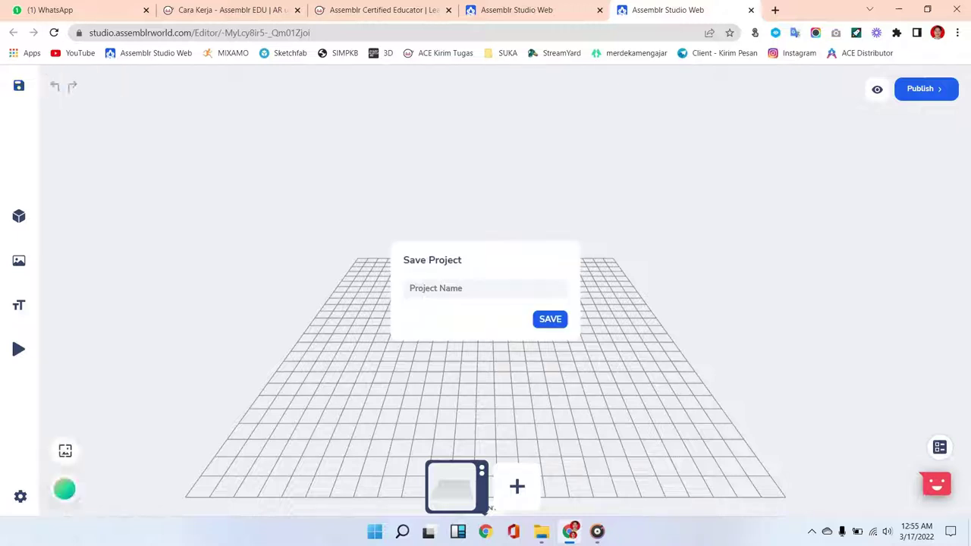
text(S)
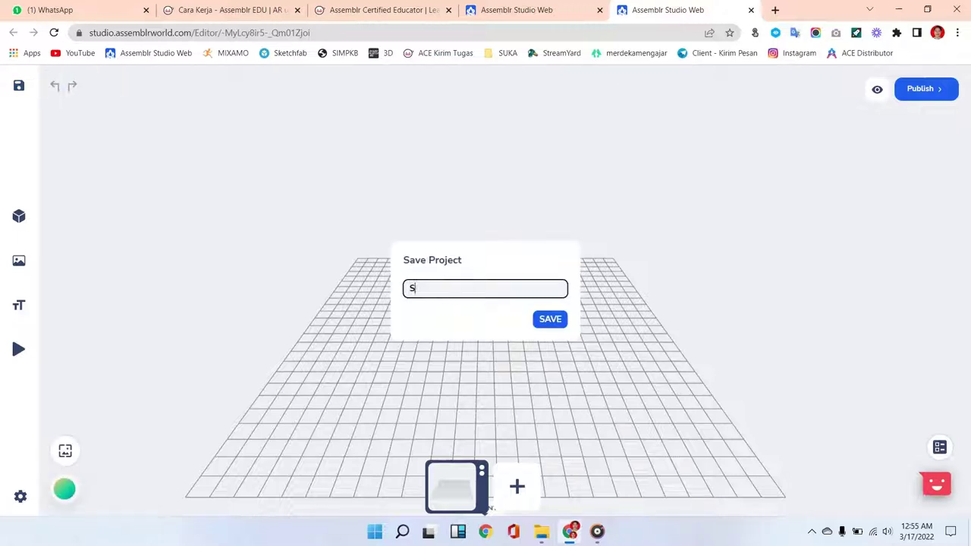
text(enang Eksplorasi)
key(Return)
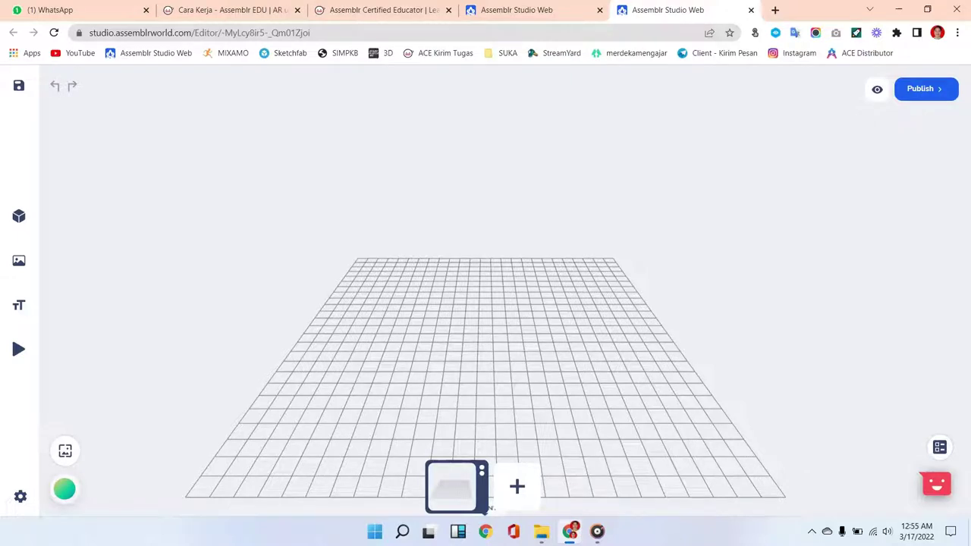
Step: Browse the categories of the 3D Objects library from the first row to the last and back
mouse_move(21, 216)
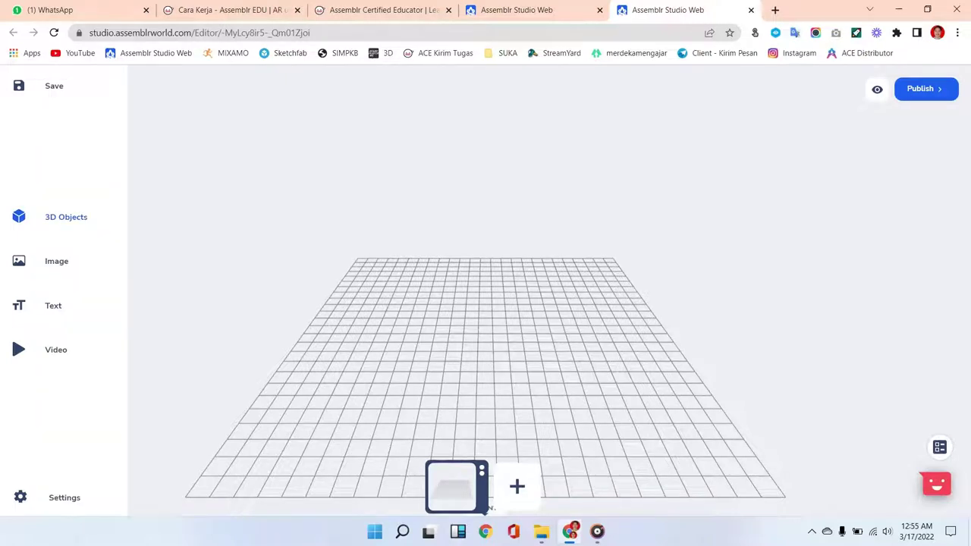
click(61, 217)
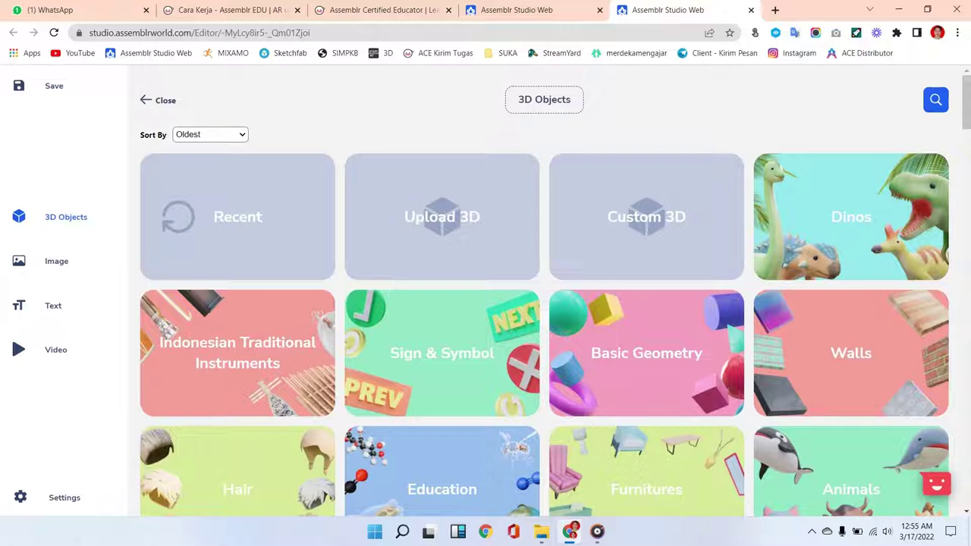
scroll(544, 328, down, 20)
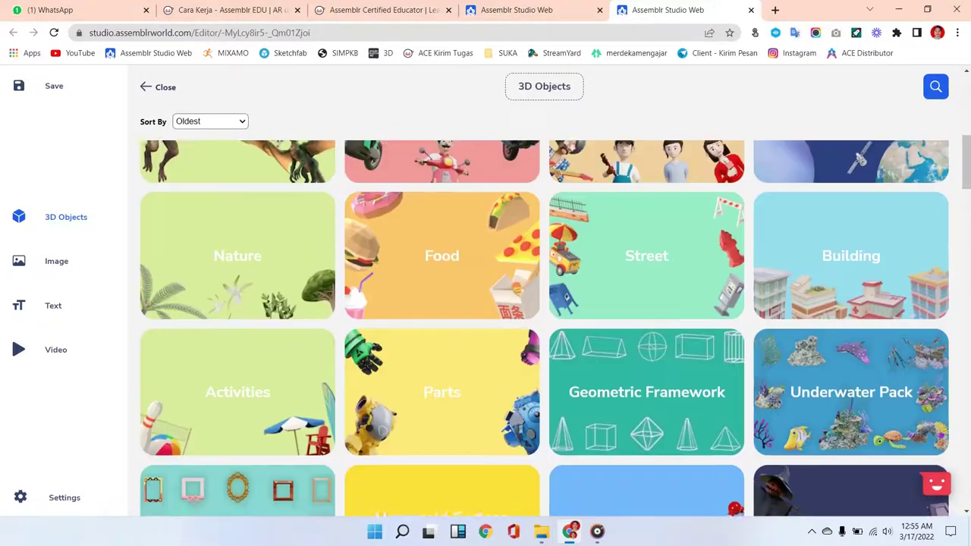
scroll(544, 329, down, 15)
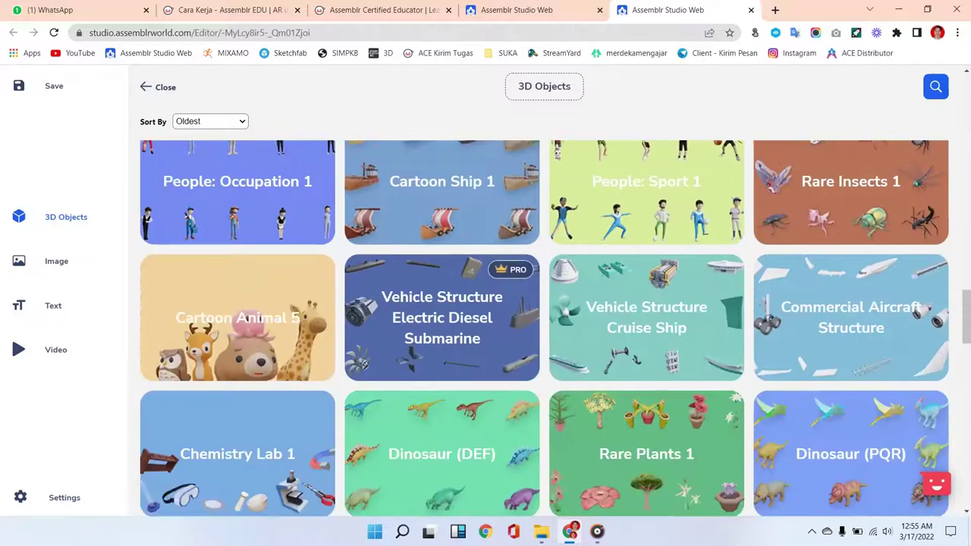
scroll(544, 328, down, 10)
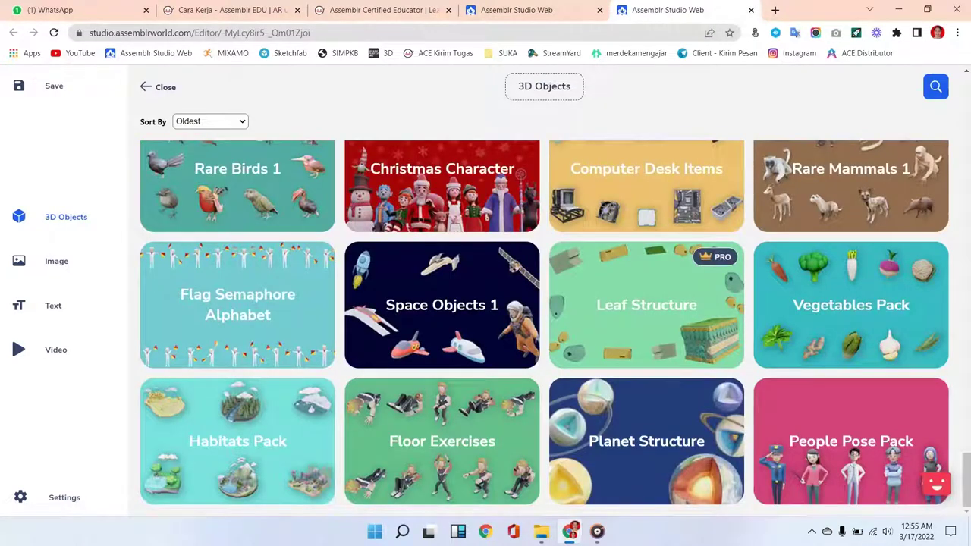
scroll(544, 329, up, 5)
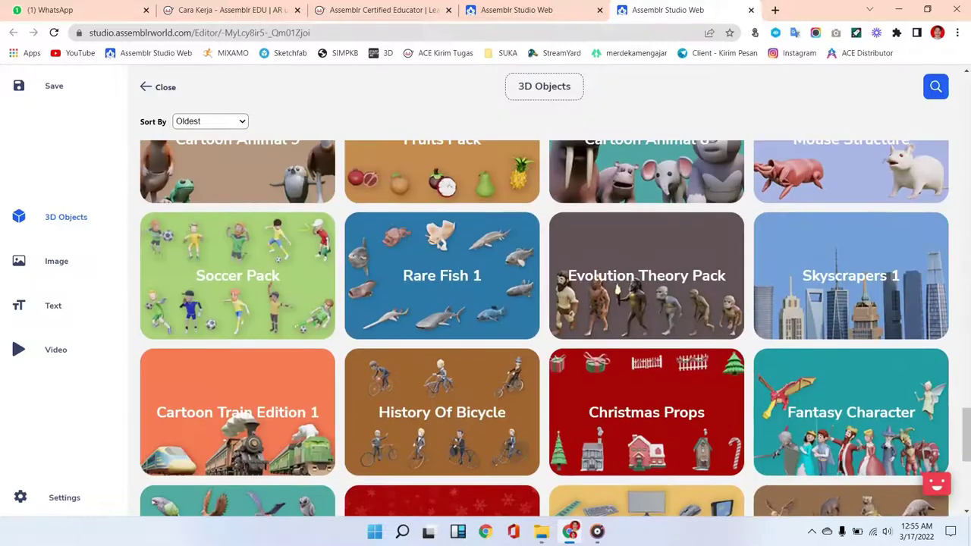
scroll(544, 329, up, 12)
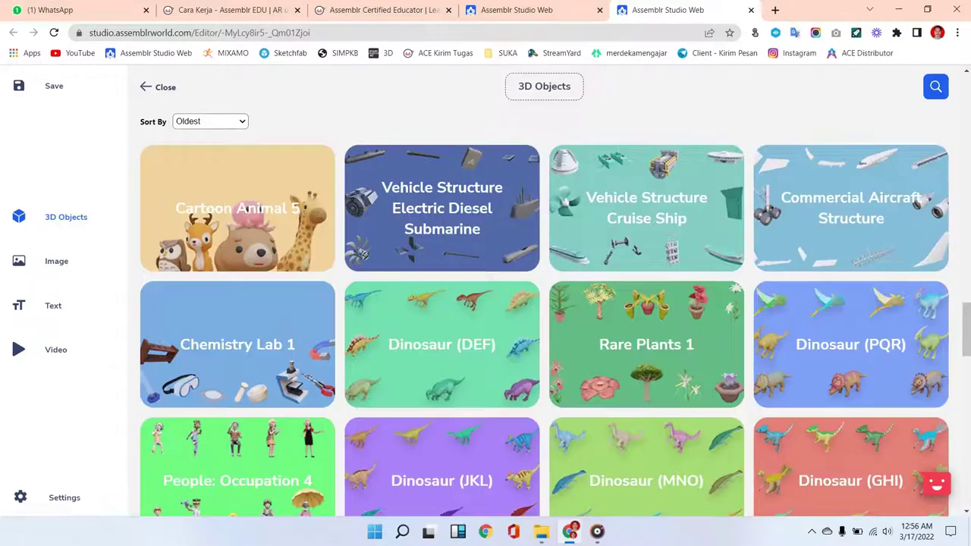
scroll(544, 328, up, 9)
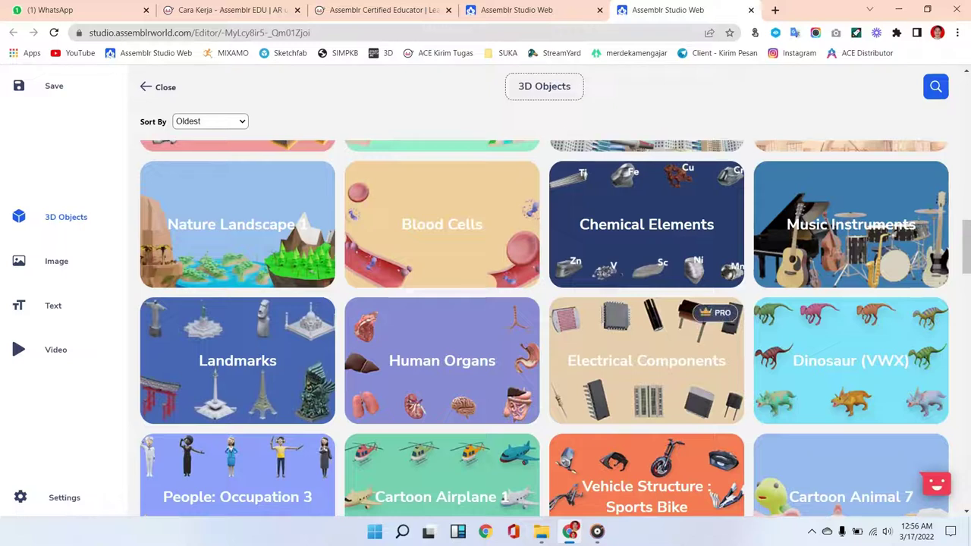
scroll(544, 328, up, 8)
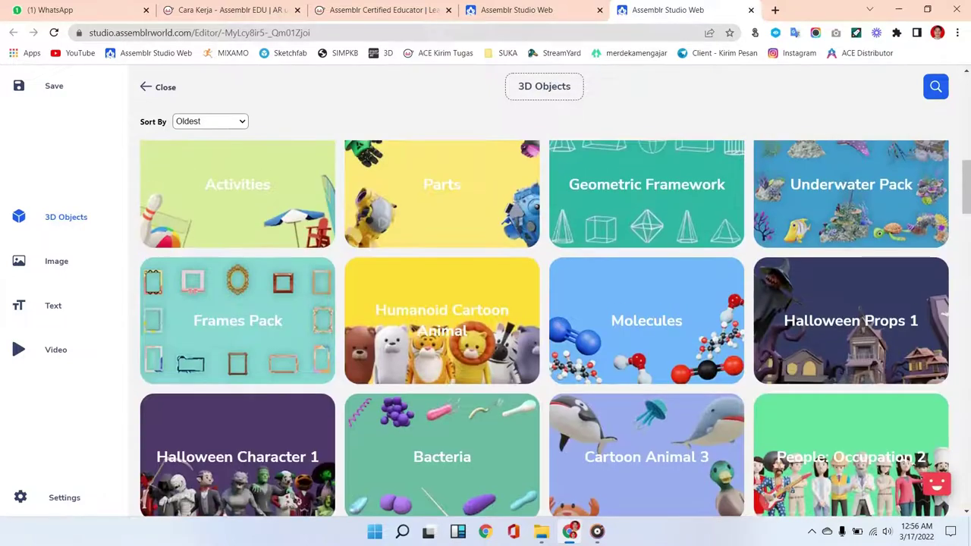
scroll(544, 328, up, 2)
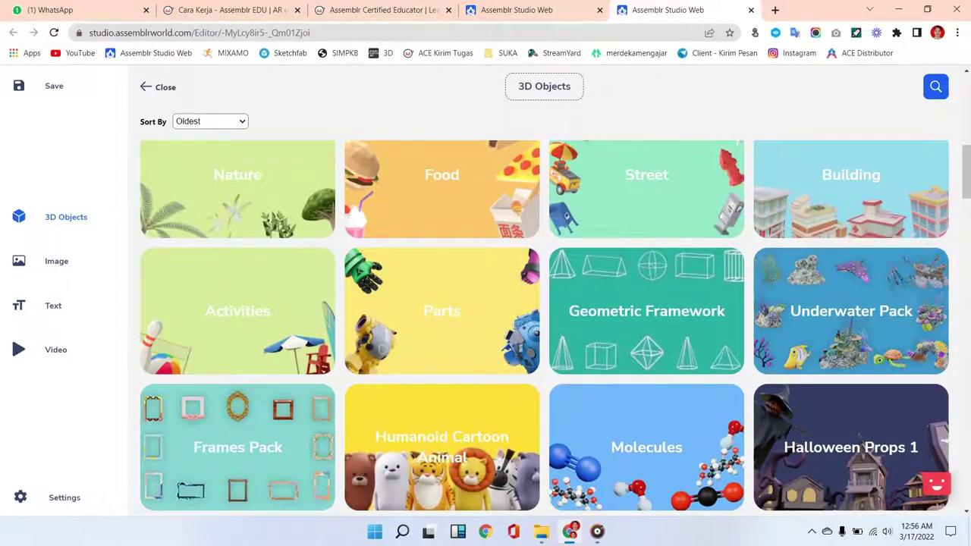
scroll(544, 328, up, 8)
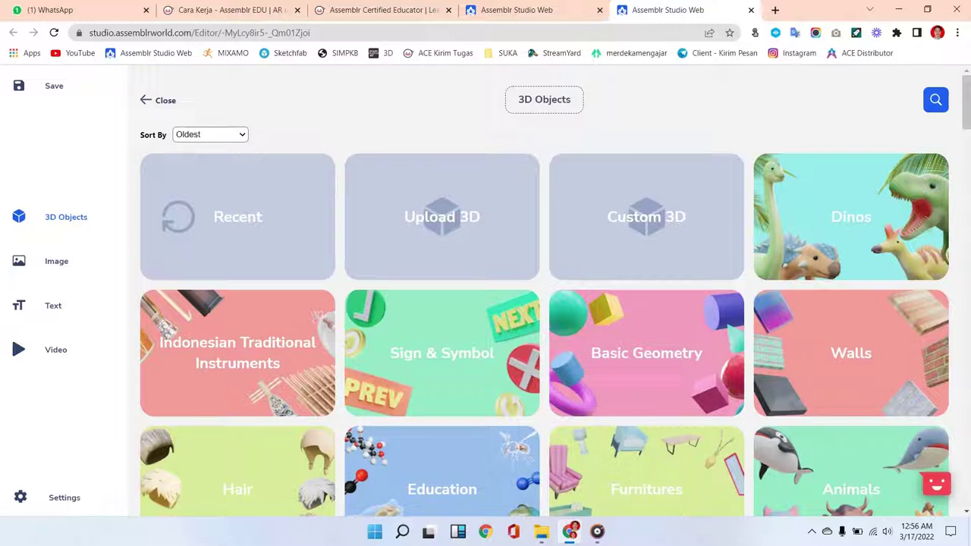
Step: Browse the image library's 2D Objects categories down to the end of the list
click(46, 261)
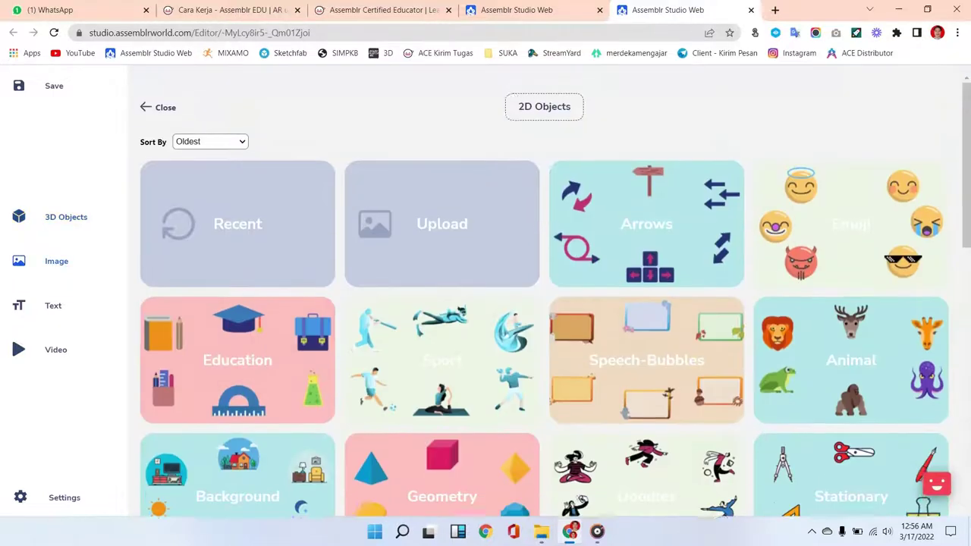
scroll(544, 326, down, 8)
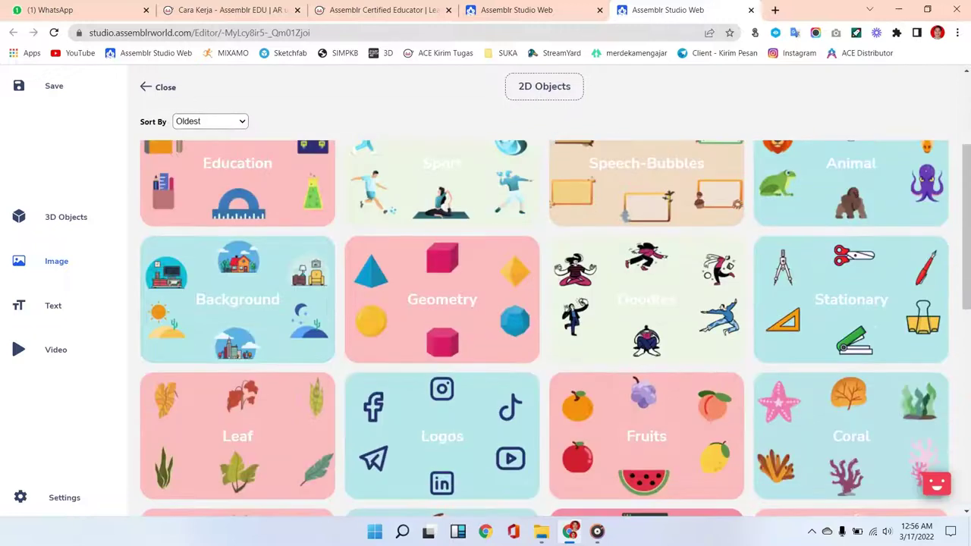
scroll(544, 326, down, 3)
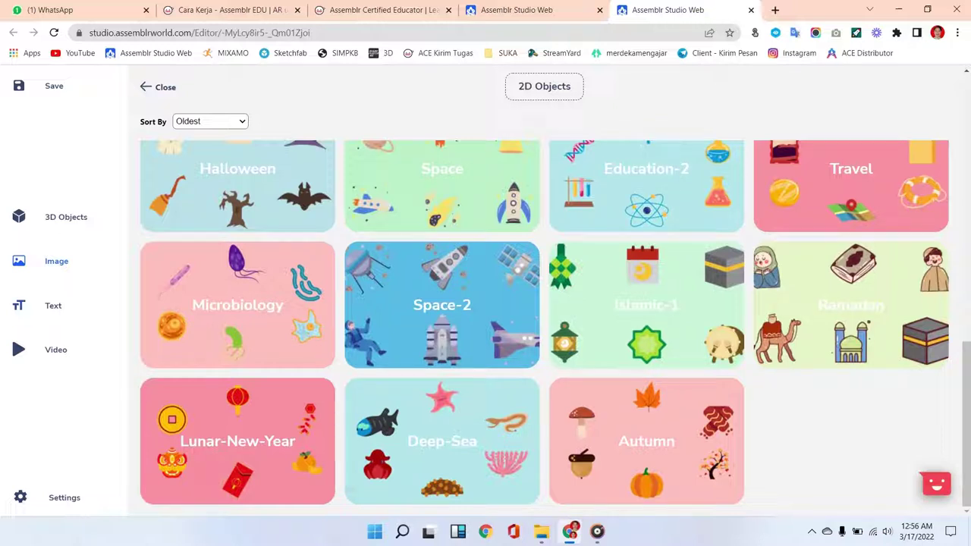
Step: Review the Add Text options for 3D Text and Annotation, including the available fonts, without placing any text
click(53, 306)
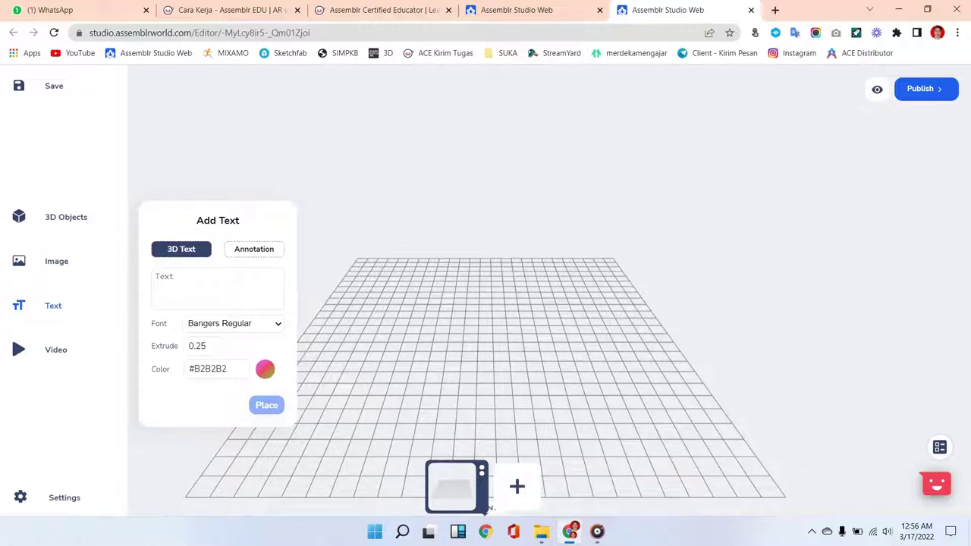
click(254, 249)
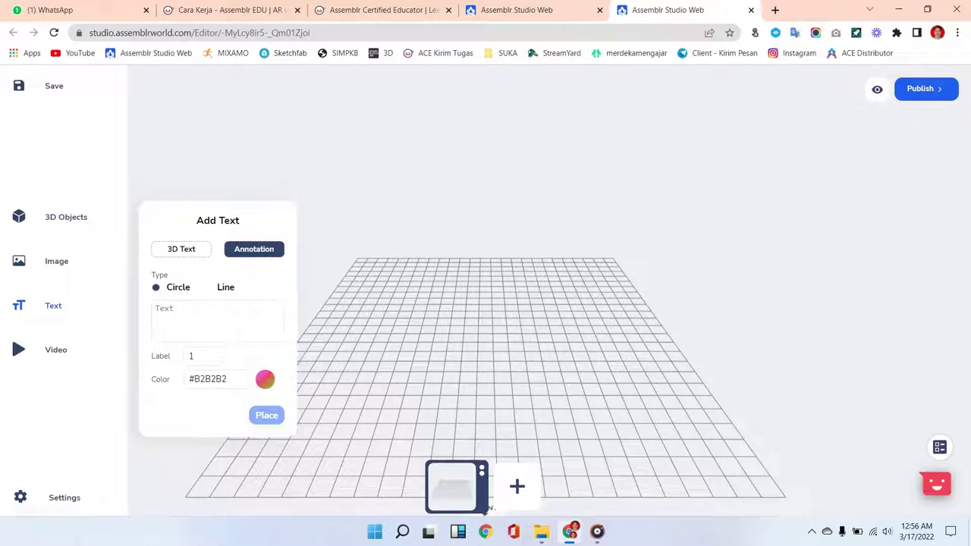
click(181, 248)
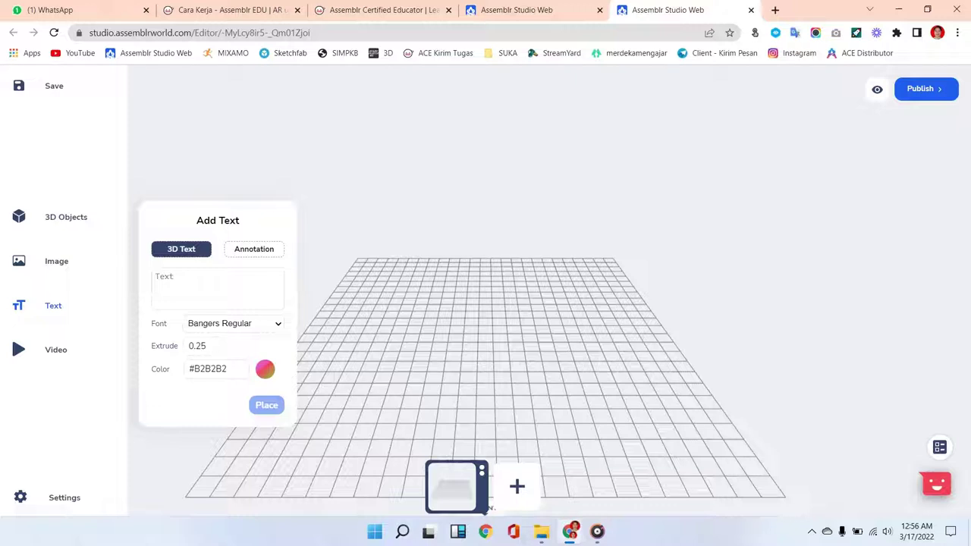
click(233, 324)
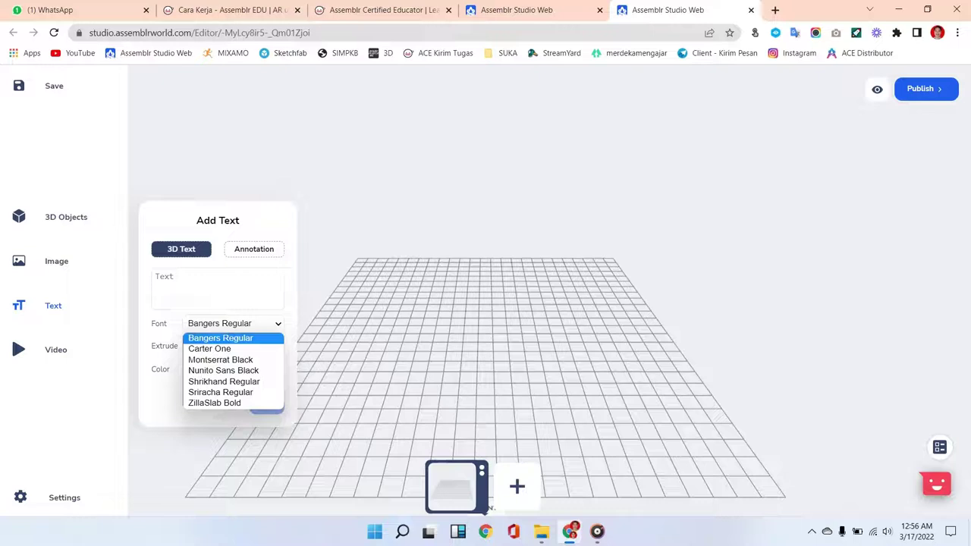
click(221, 338)
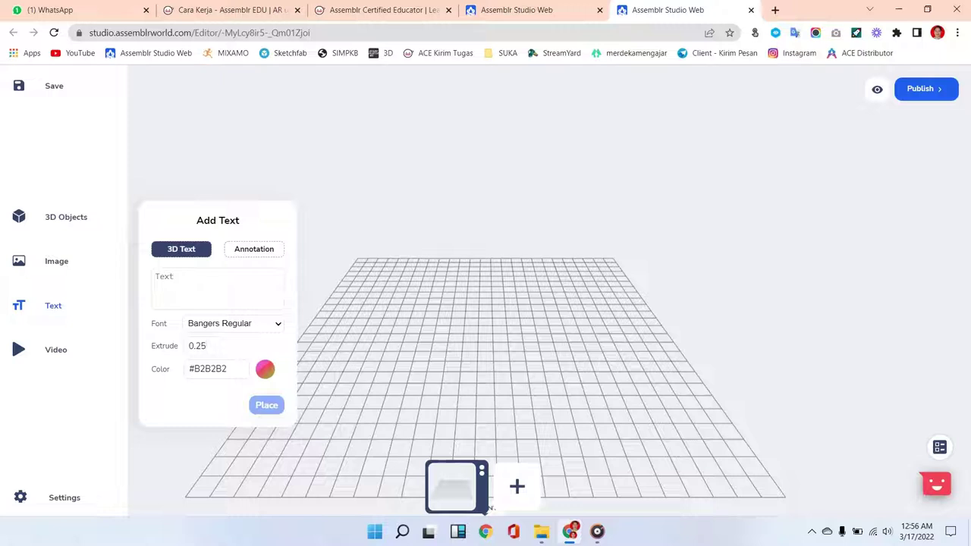
click(227, 369)
click(254, 250)
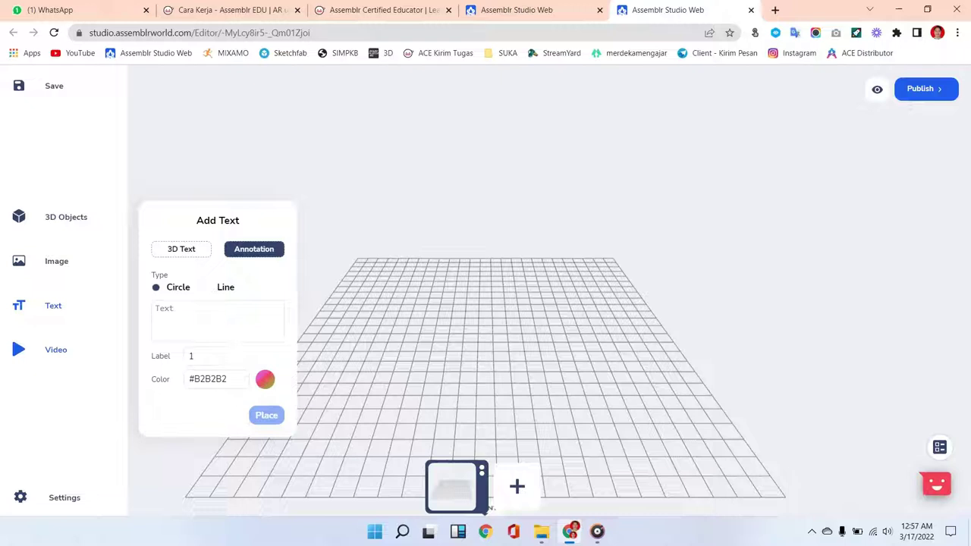
Step: View the Add Video options and expand the editor's Settings to see its entries
click(46, 350)
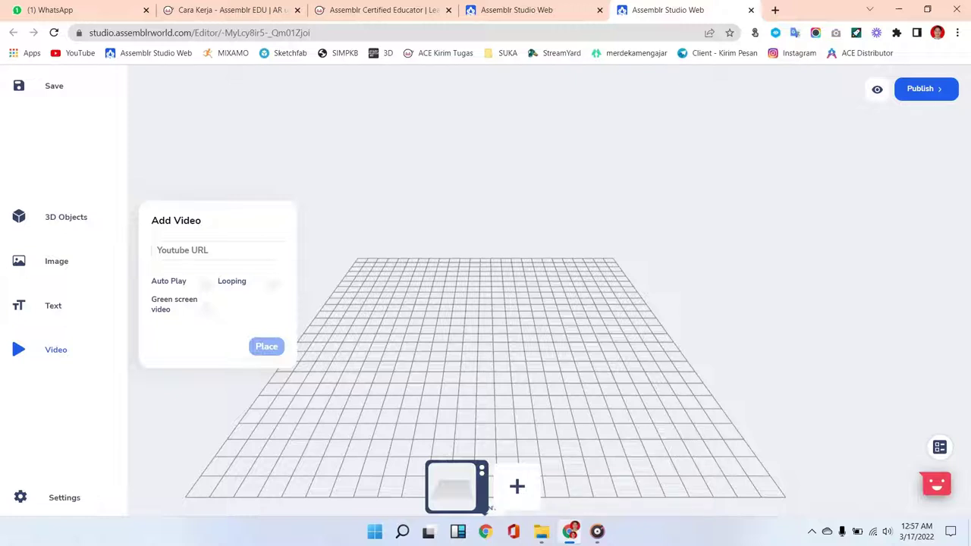
click(64, 498)
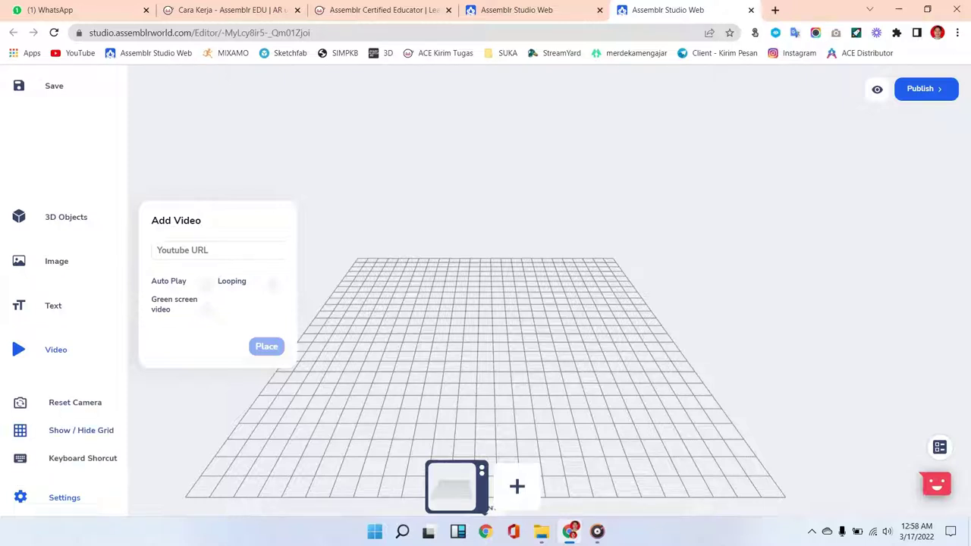
click(63, 497)
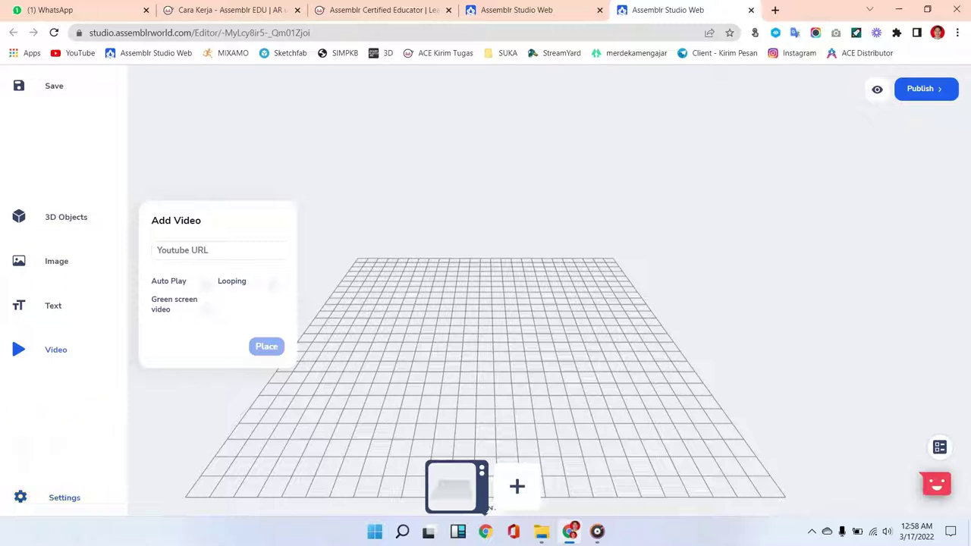
click(64, 497)
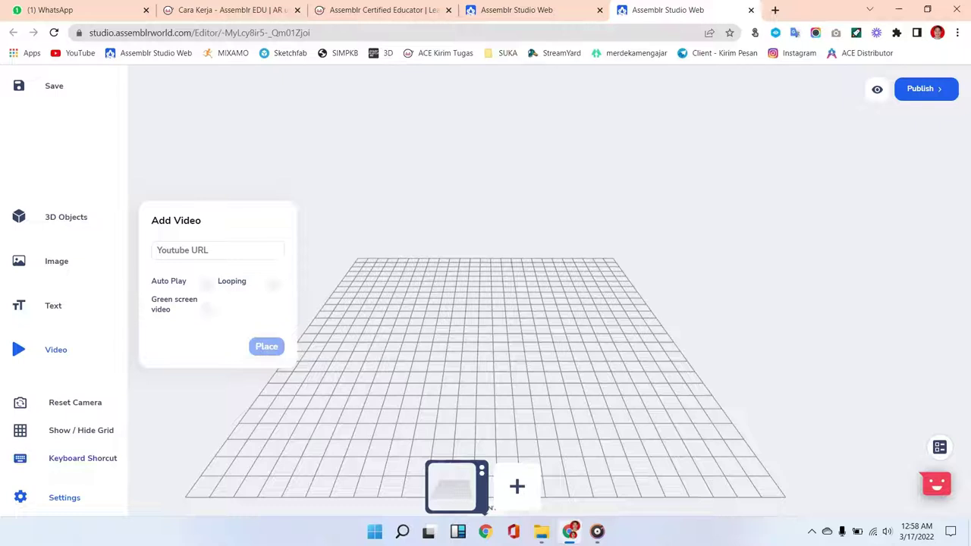
Step: Review the editor's list of keyboard shortcuts, and close it along with the Add Video form
click(82, 458)
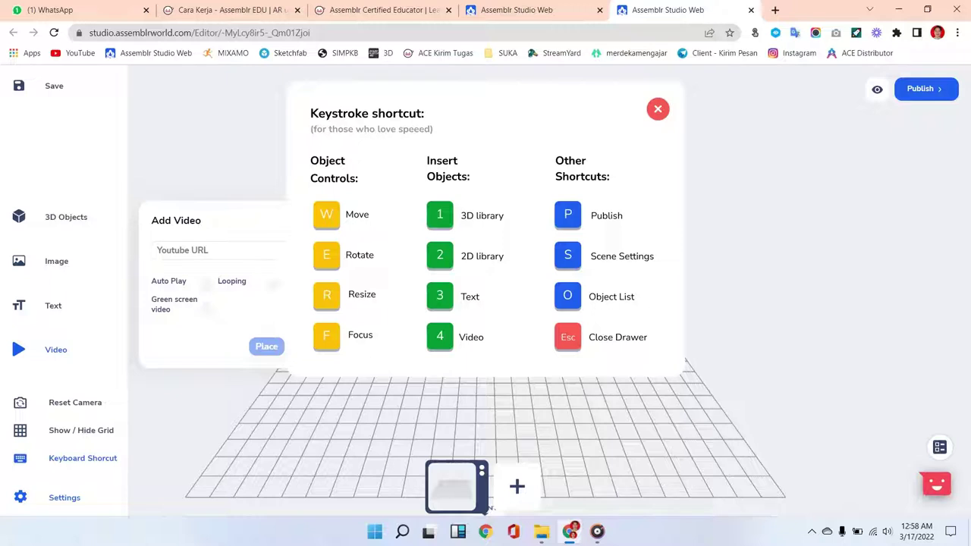
key(s)
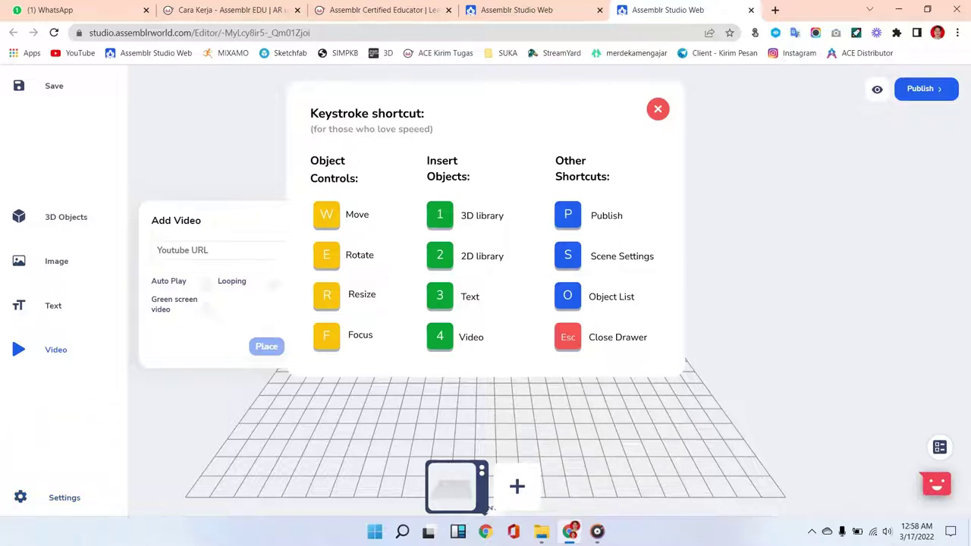
key(Escape)
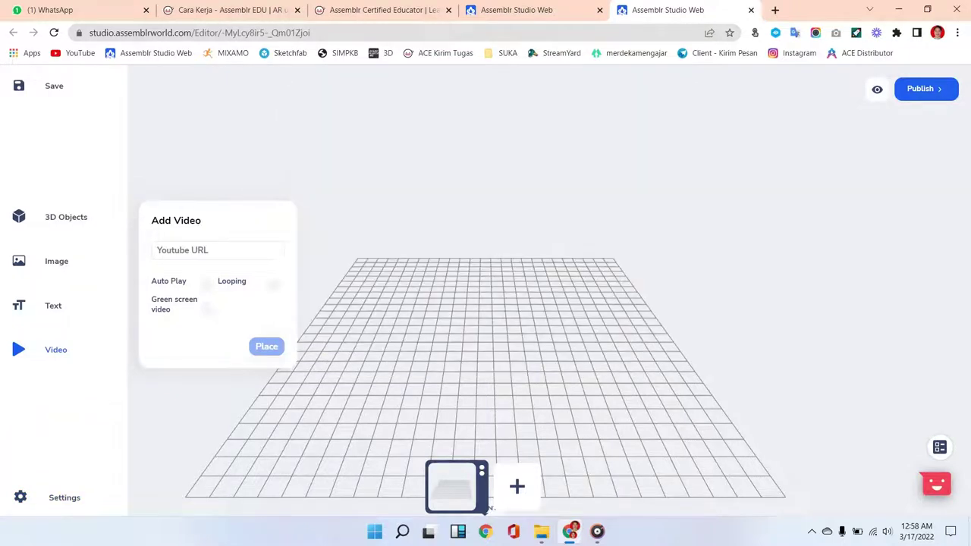
mouse_move(20, 496)
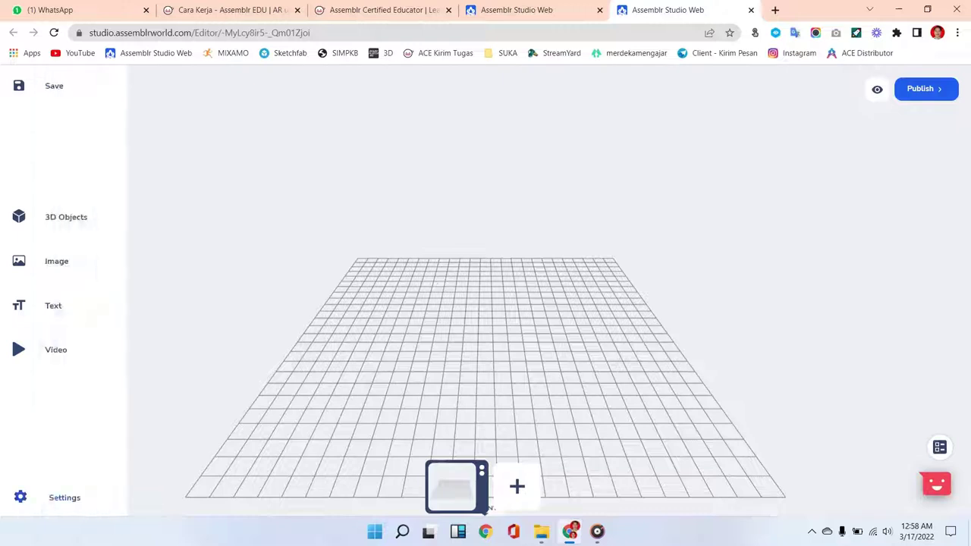
Step: Hide and reshow the floor grid, and tilt the view before resetting the camera
click(63, 497)
click(80, 431)
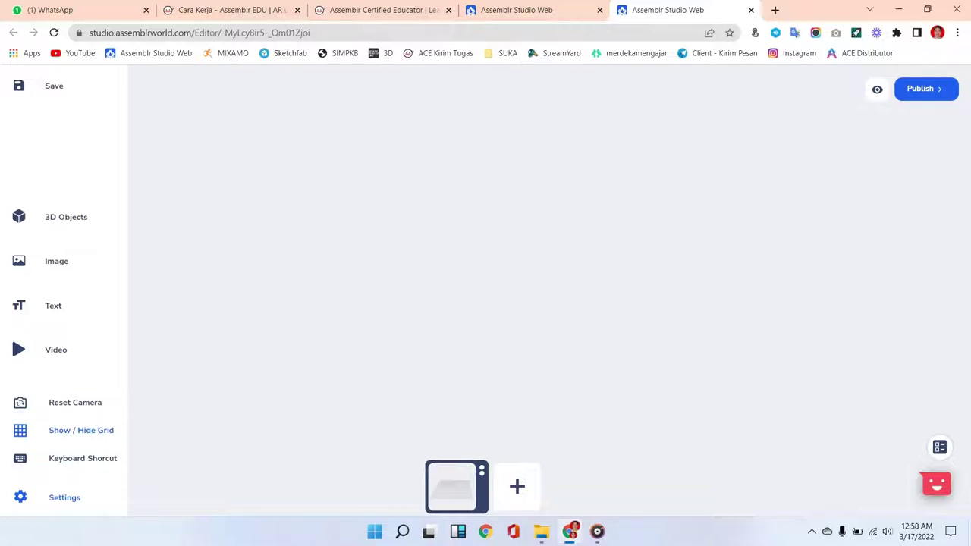
click(81, 431)
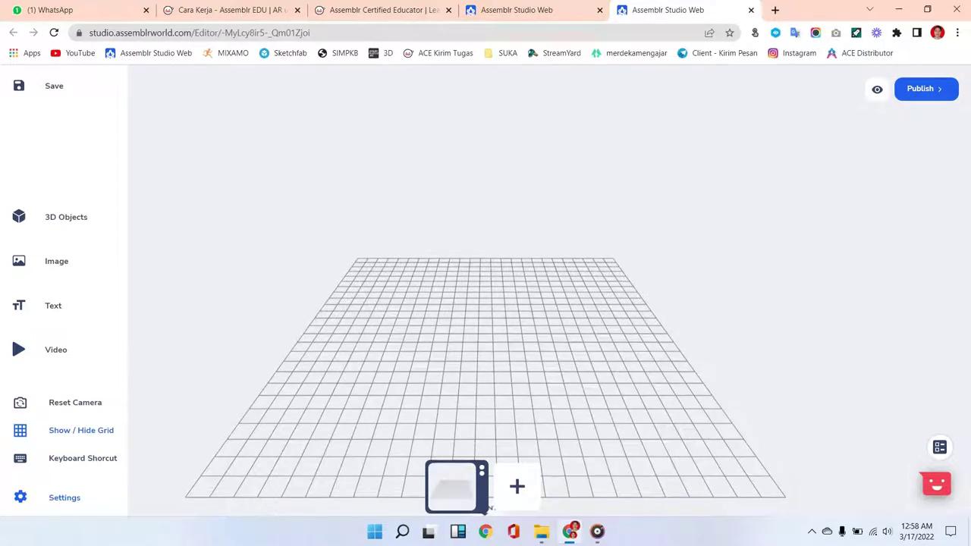
drag(485, 303, 497, 236)
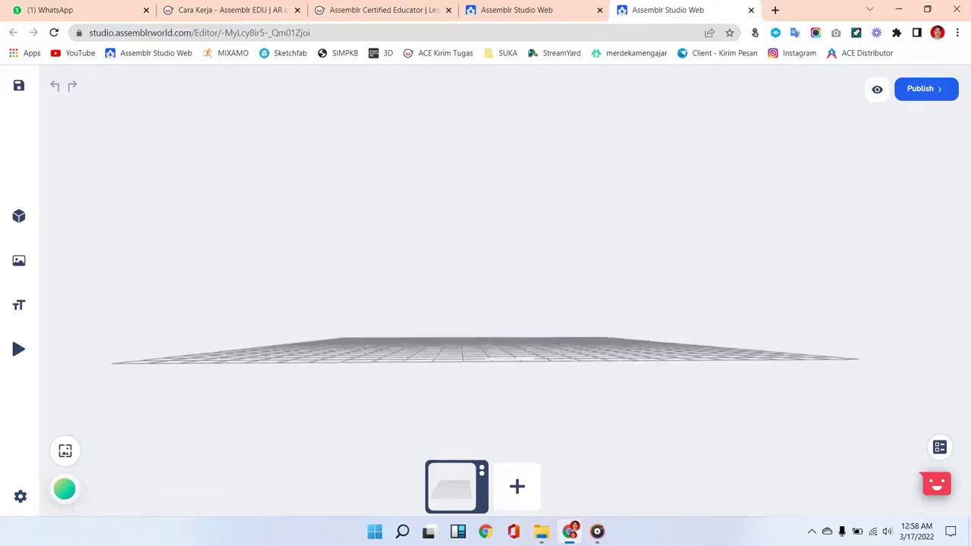
mouse_move(21, 496)
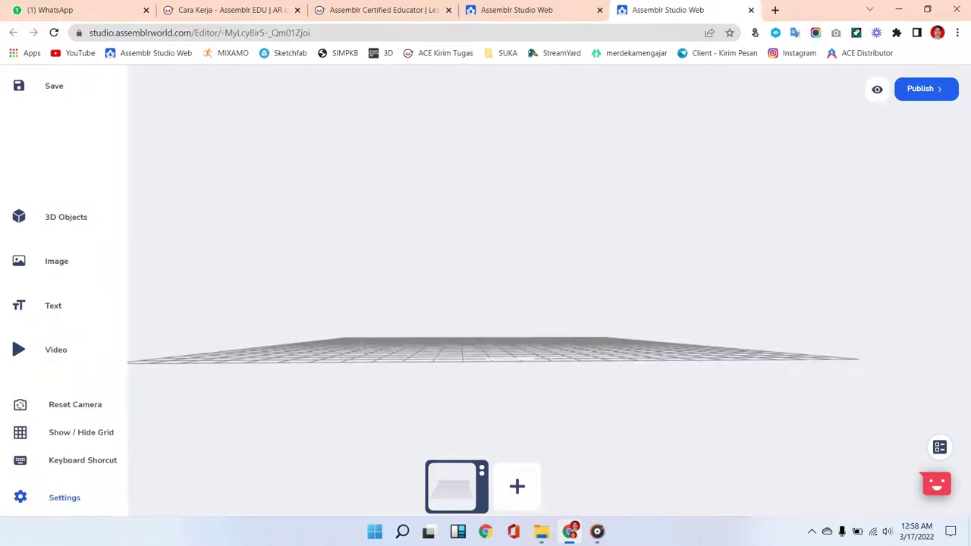
click(75, 403)
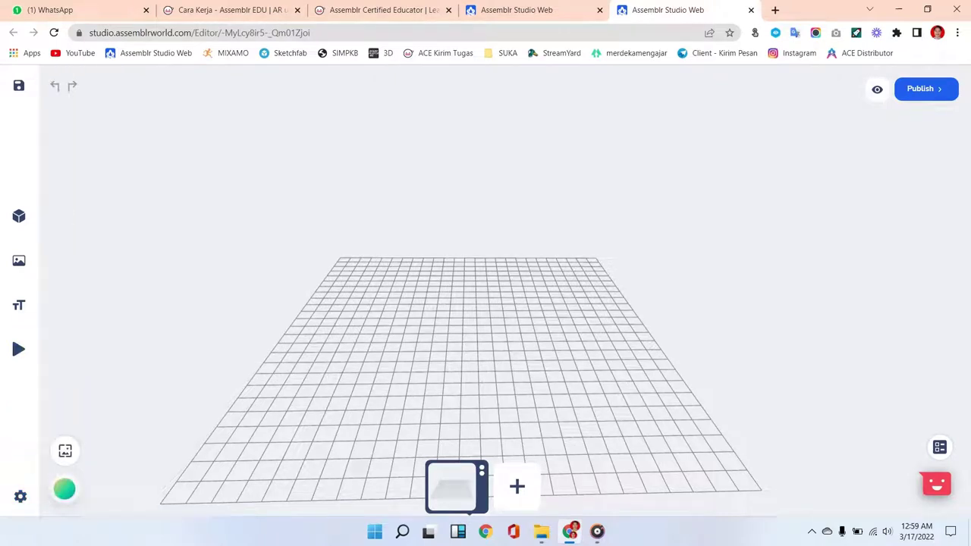
Step: Add the Coral Reef model from the Habitats Pack in the 3D Objects library to the scene
click(940, 447)
click(18, 217)
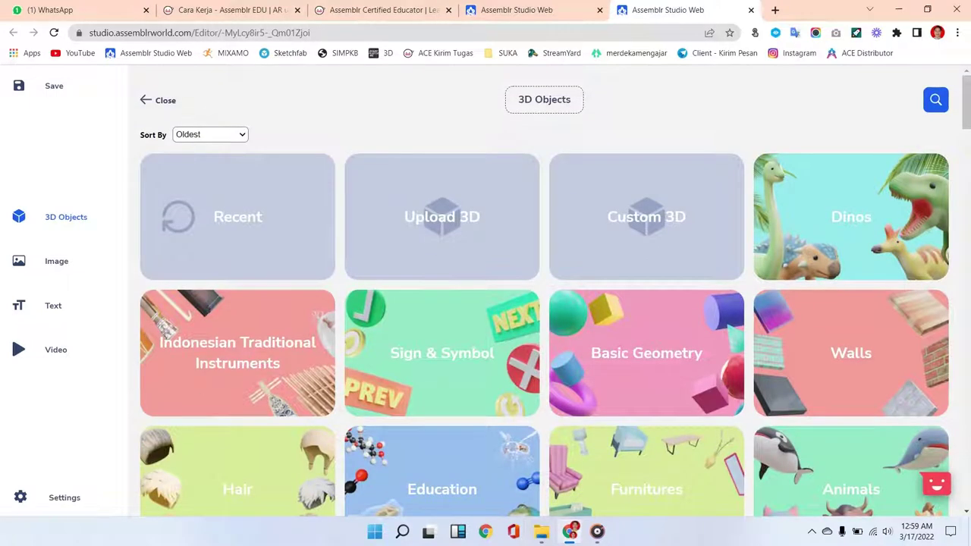
scroll(543, 326, down, 20)
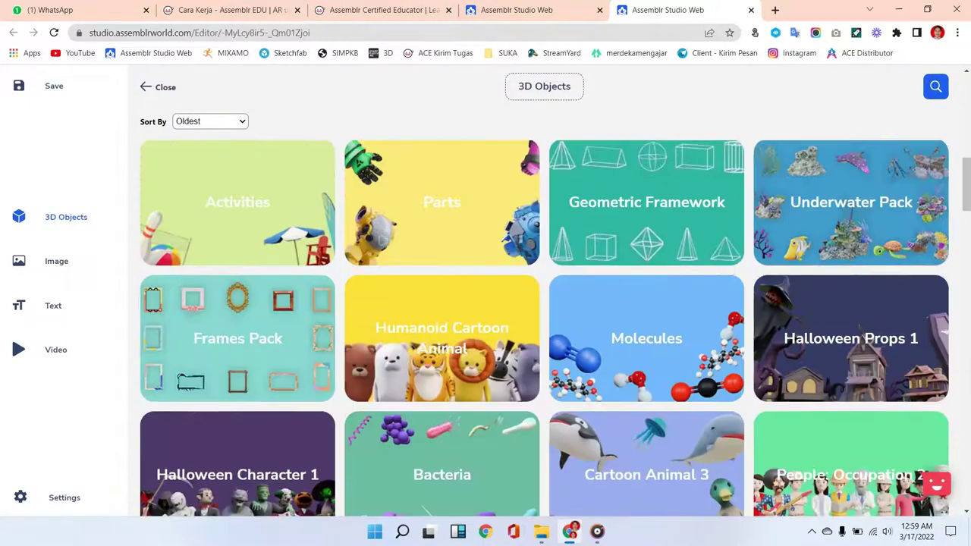
scroll(544, 326, down, 15)
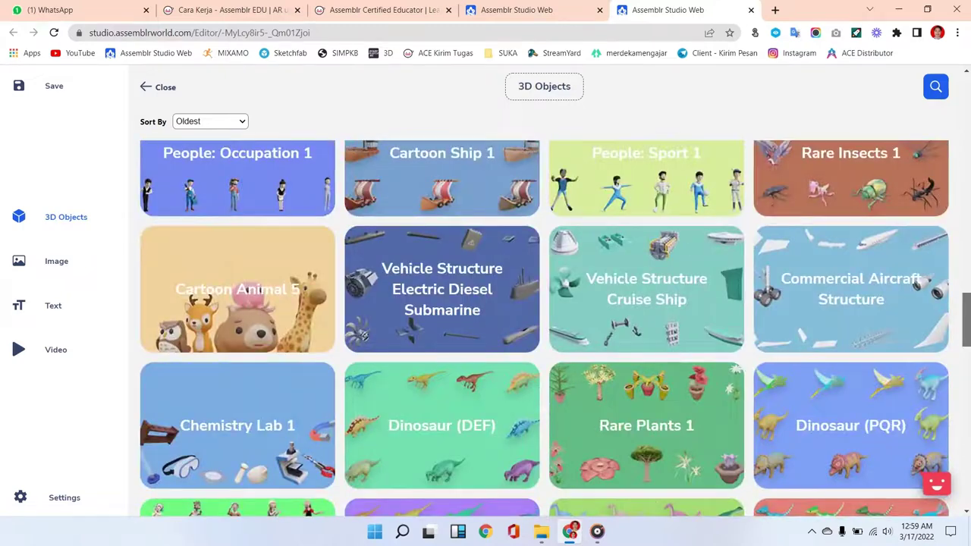
scroll(544, 326, down, 3)
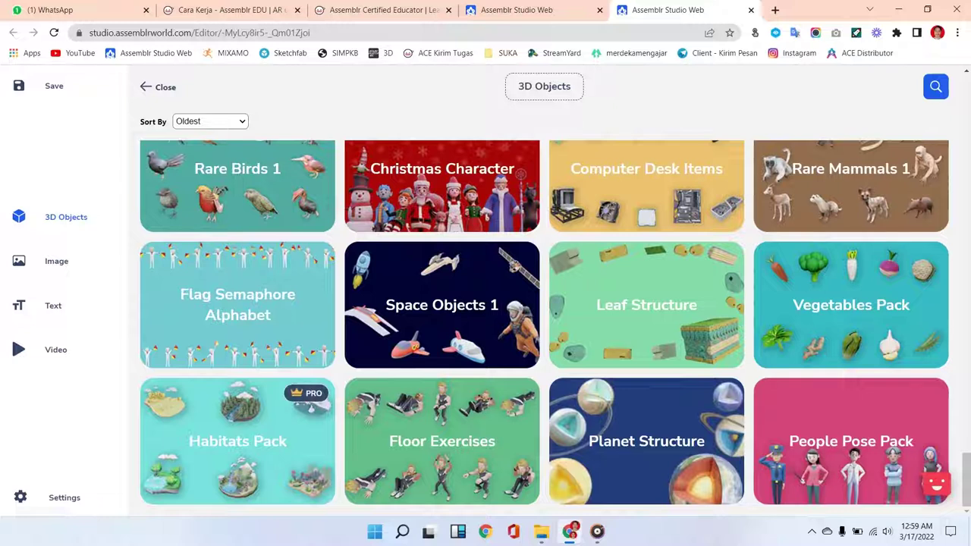
click(238, 441)
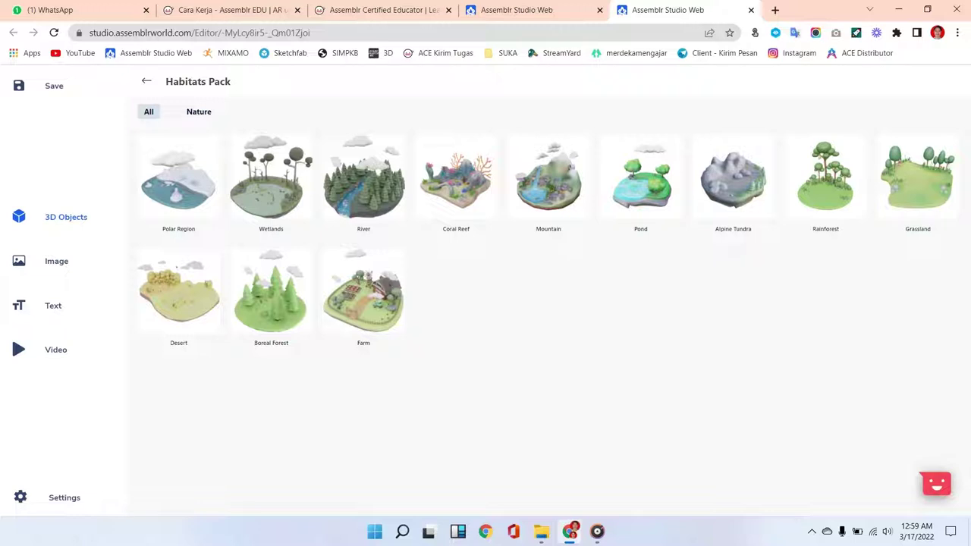
click(457, 182)
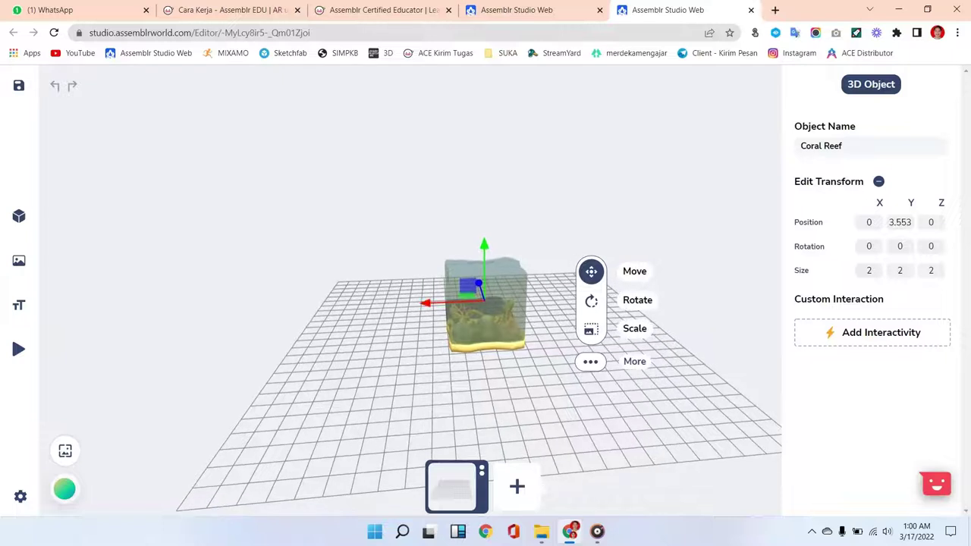
Step: Raise the Coral Reef to a Y position of about 12.04 and set its X position to 0
drag(428, 304, 391, 305)
drag(446, 247, 442, 161)
click(870, 222)
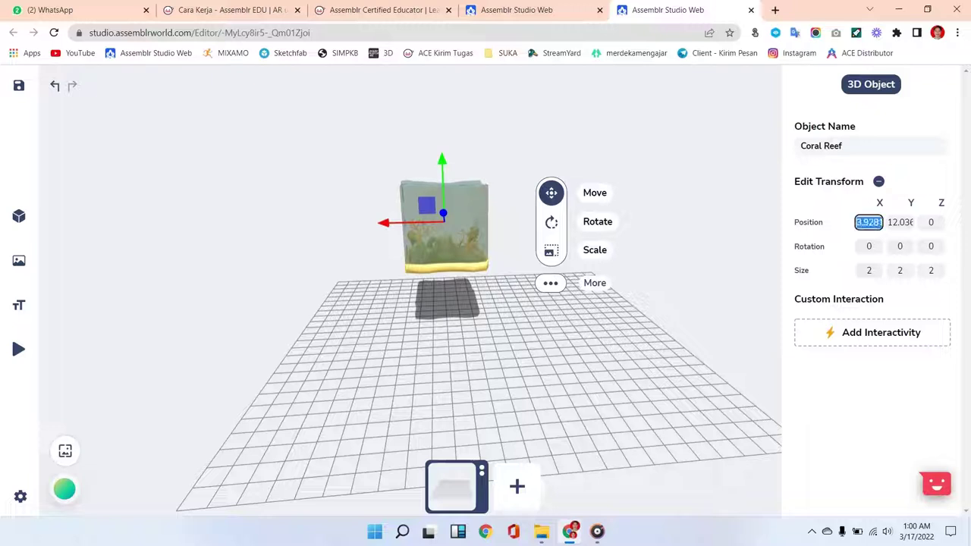
text(0)
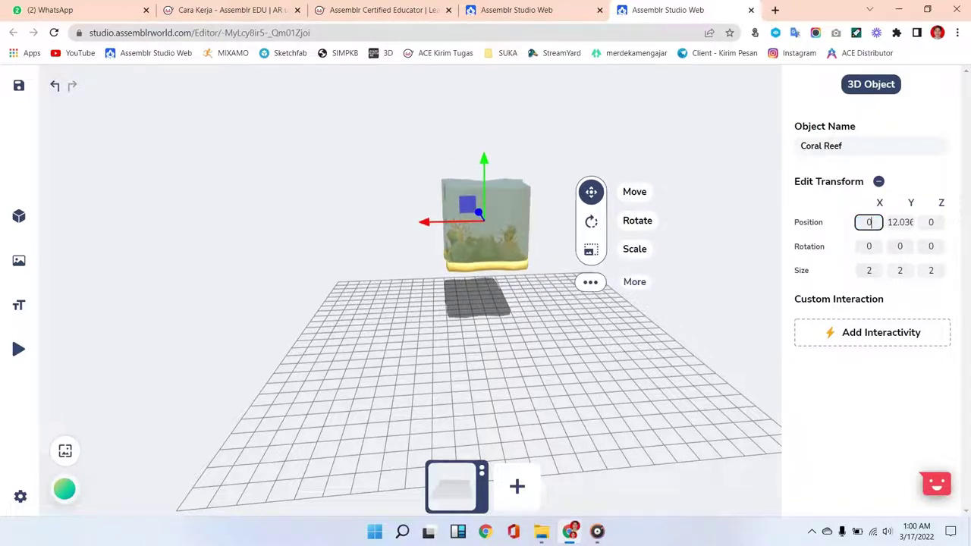
Step: Scale the Coral Reef up to a size of about 5.66 and keep it selected
click(590, 250)
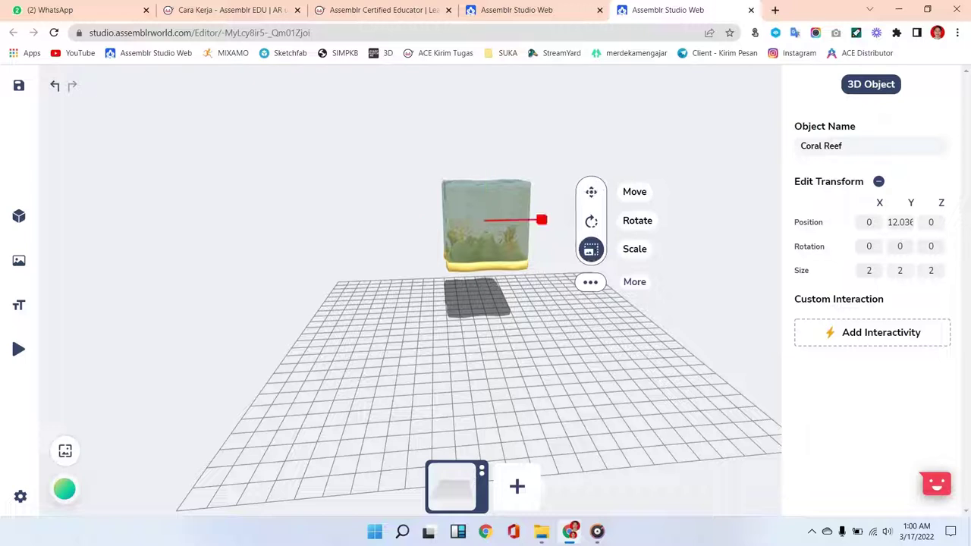
drag(541, 219, 583, 206)
click(697, 228)
drag(697, 228, 641, 277)
drag(353, 477, 197, 332)
drag(211, 373, 16, 341)
click(489, 280)
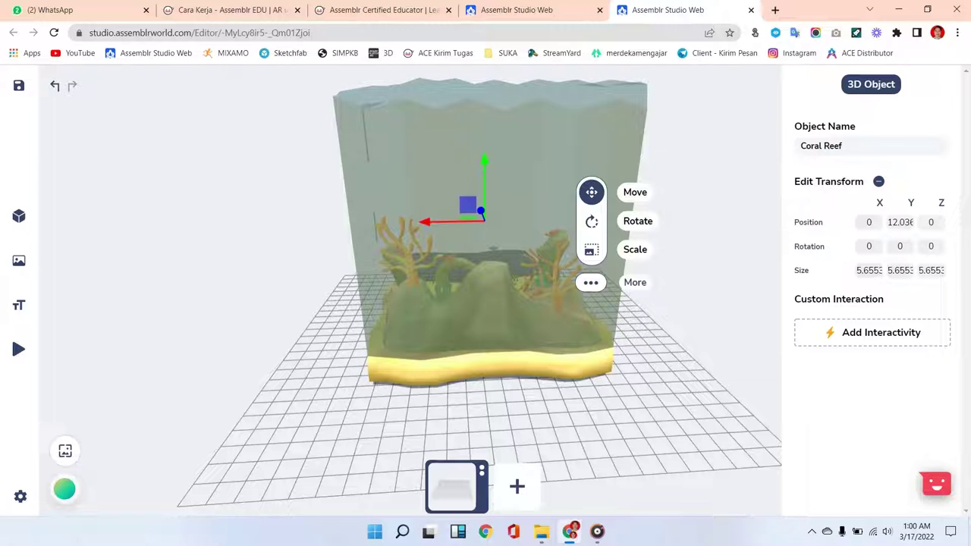
Step: Move the Coral Reef to a position of about X 1.70, Y 13.41 and Z -5.50
mouse_move(484, 161)
mouse_down()
mouse_move(484, 123)
mouse_move(484, 195)
mouse_move(484, 117)
mouse_move(484, 200)
mouse_move(484, 144)
mouse_up()
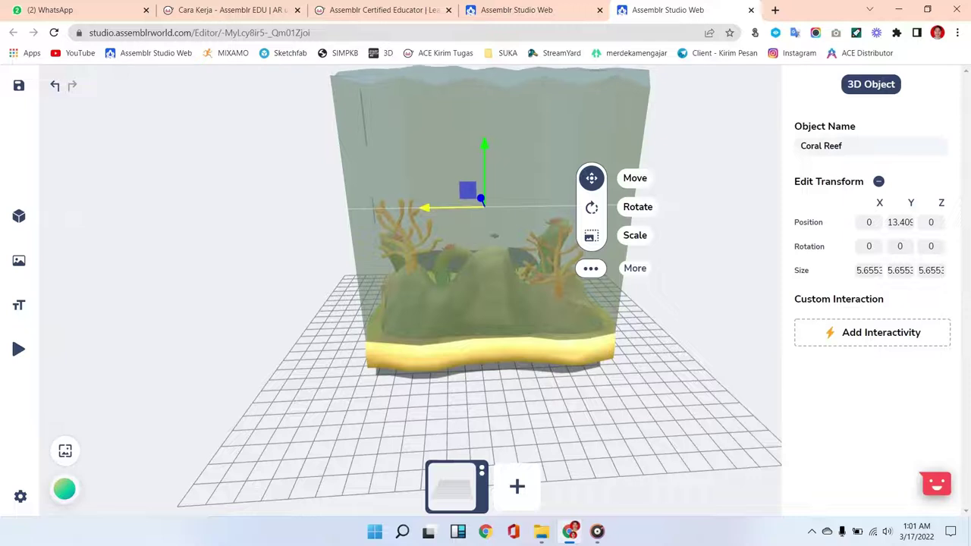
drag(428, 207, 403, 207)
drag(406, 292, 301, 316)
drag(551, 208, 615, 205)
drag(523, 319, 637, 286)
click(639, 287)
Step: Rotate the Coral Reef about its vertical axis to a Y rotation of about -151.6
click(496, 277)
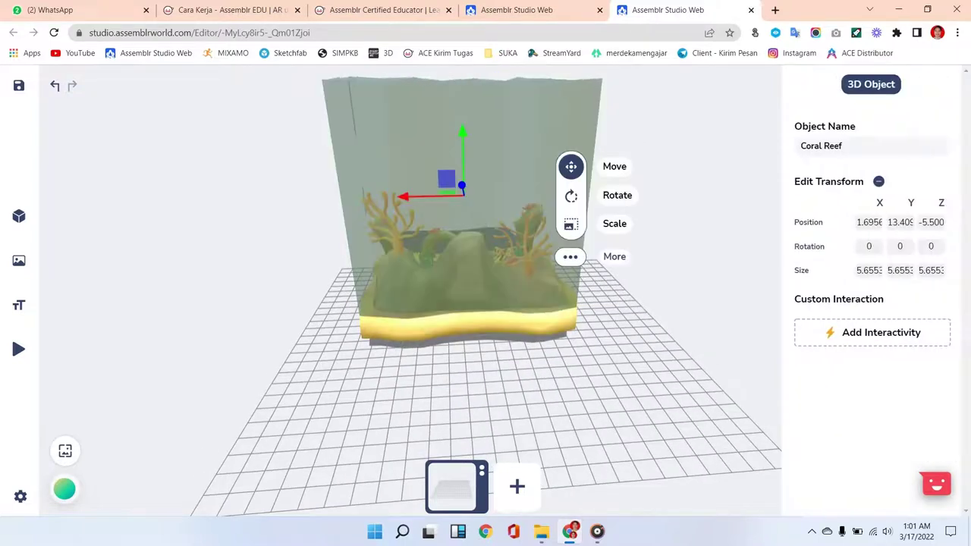
click(571, 196)
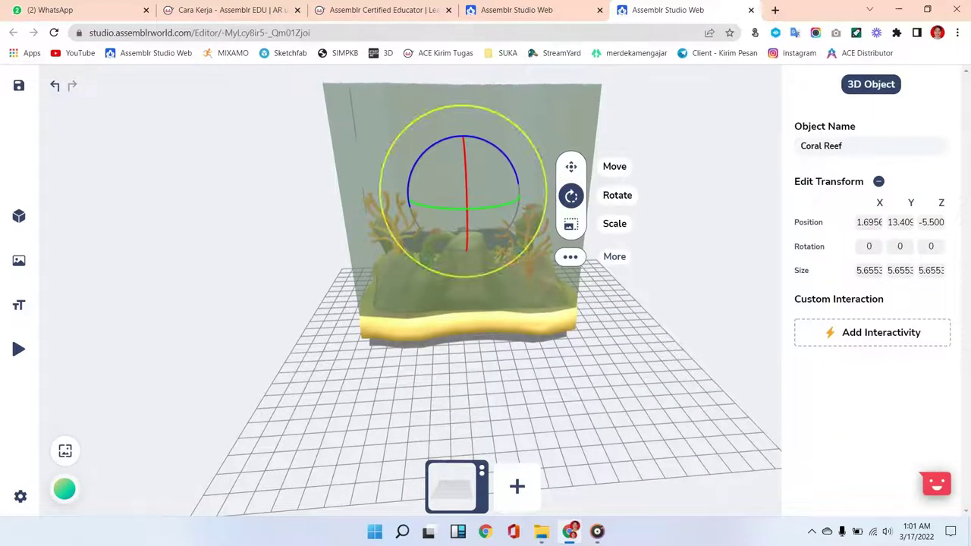
drag(489, 207, 345, 207)
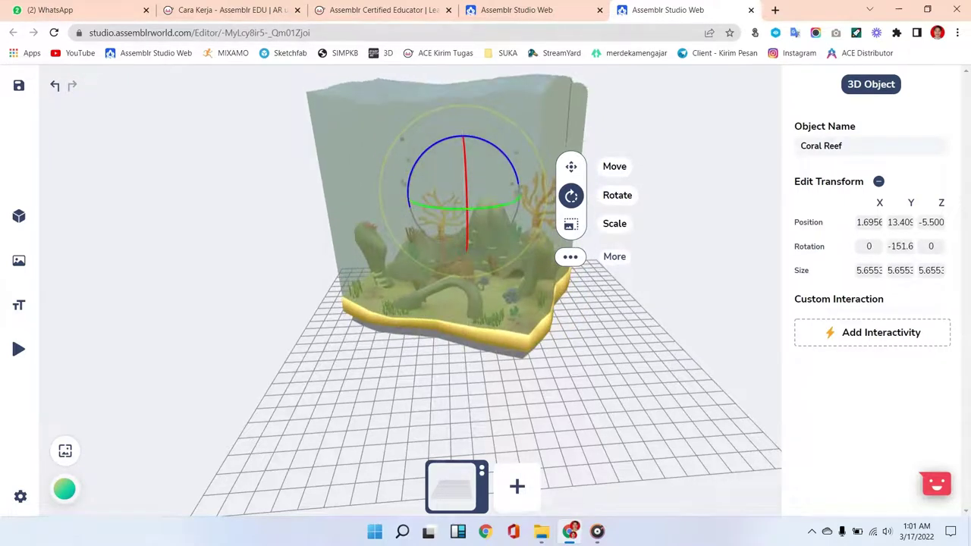
key(Escape)
Step: Try tilting the Coral Reef slightly about its Z and X axes with the Rotate tool
click(455, 262)
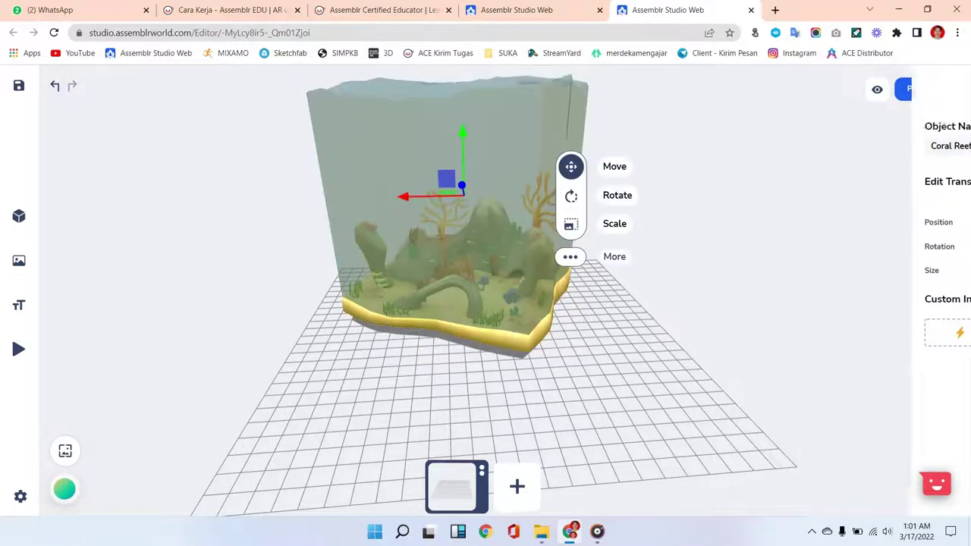
click(571, 195)
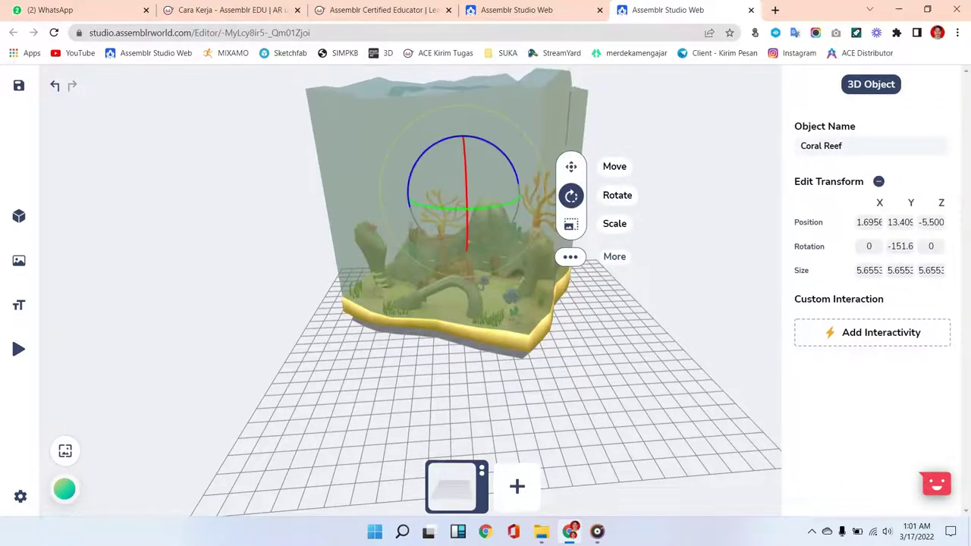
mouse_move(455, 137)
mouse_down()
mouse_move(496, 149)
mouse_move(452, 138)
mouse_move(428, 150)
mouse_move(491, 144)
mouse_move(459, 138)
mouse_up()
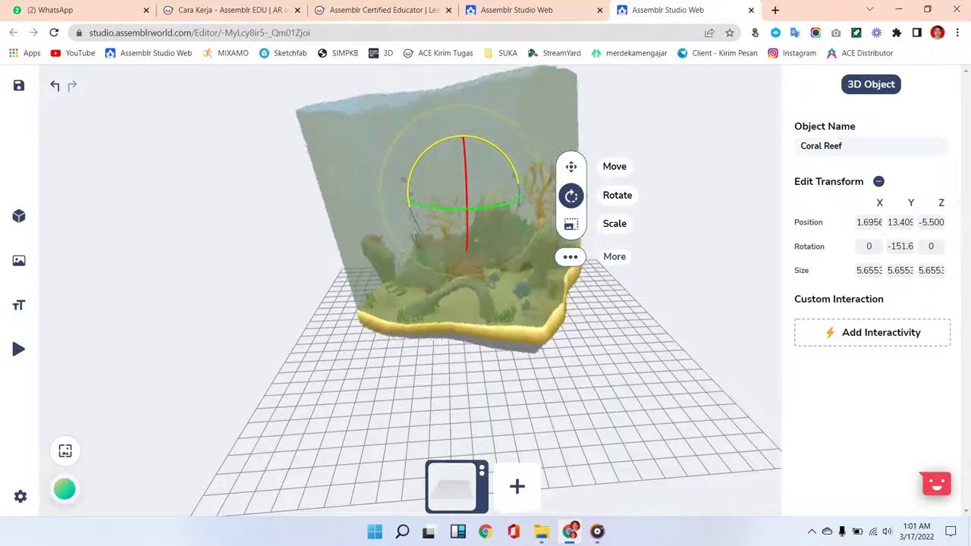
drag(465, 136, 467, 137)
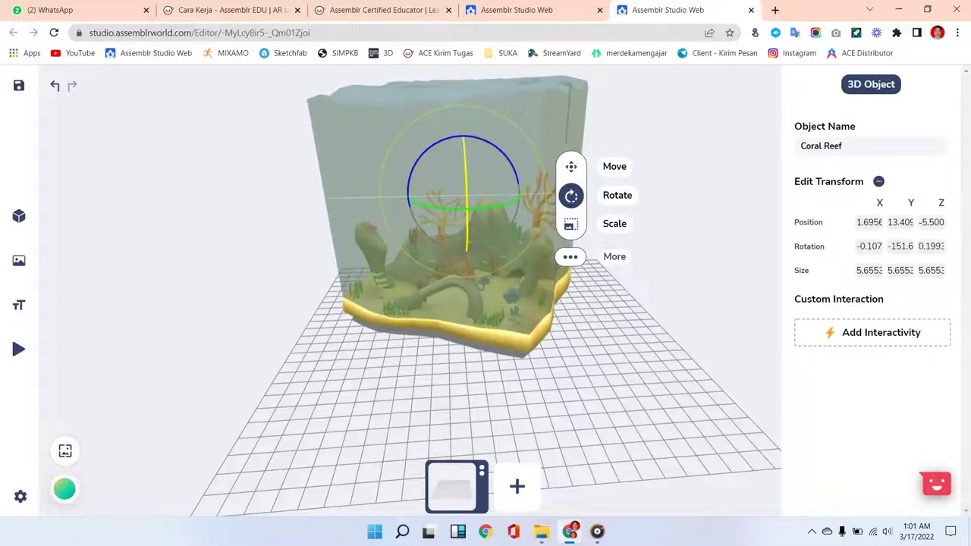
mouse_move(466, 174)
mouse_down()
mouse_move(466, 209)
mouse_move(465, 148)
mouse_move(465, 200)
mouse_move(466, 171)
mouse_up()
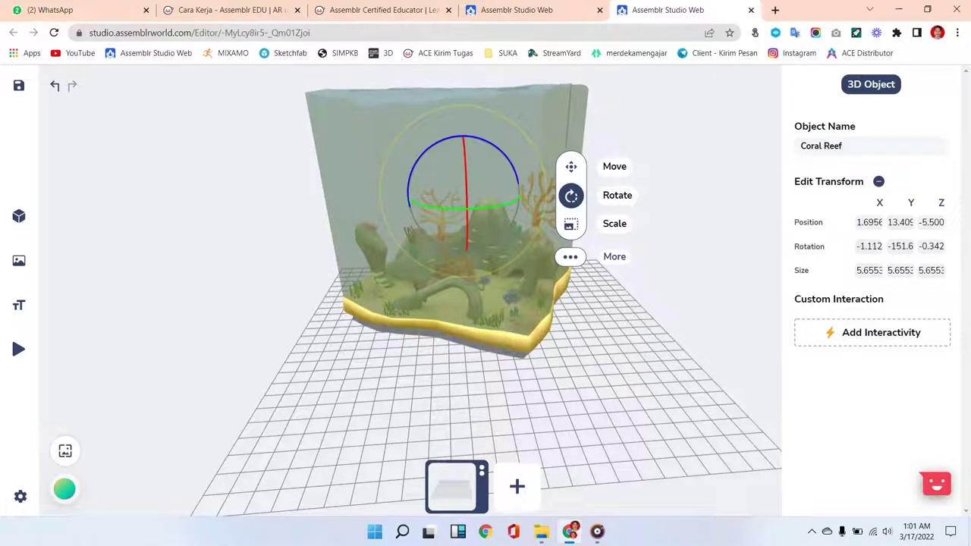
Step: Undo the latest transforms of the Coral Reef, and redo them up to its rotation about the vertical axis
click(54, 86)
click(55, 86)
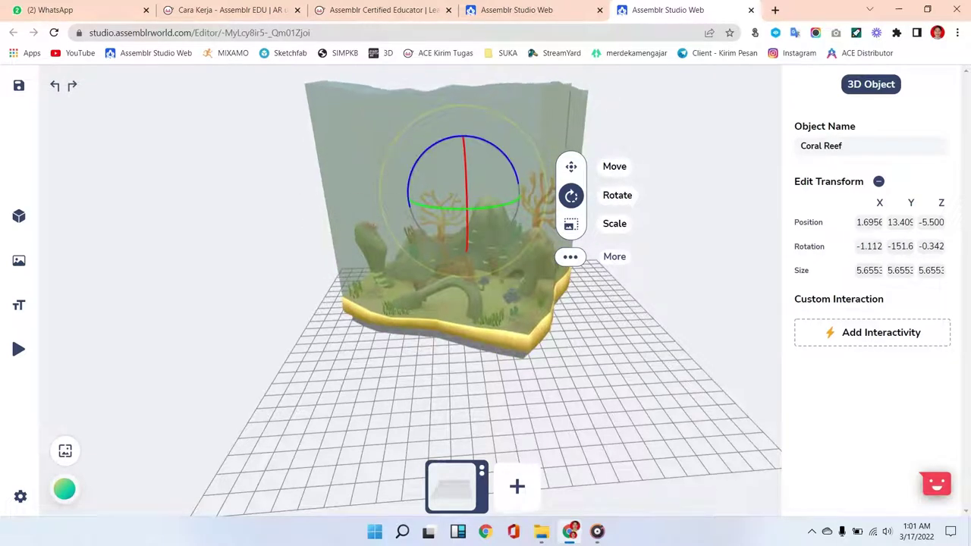
click(55, 85)
click(55, 86)
key(ctrl+z)
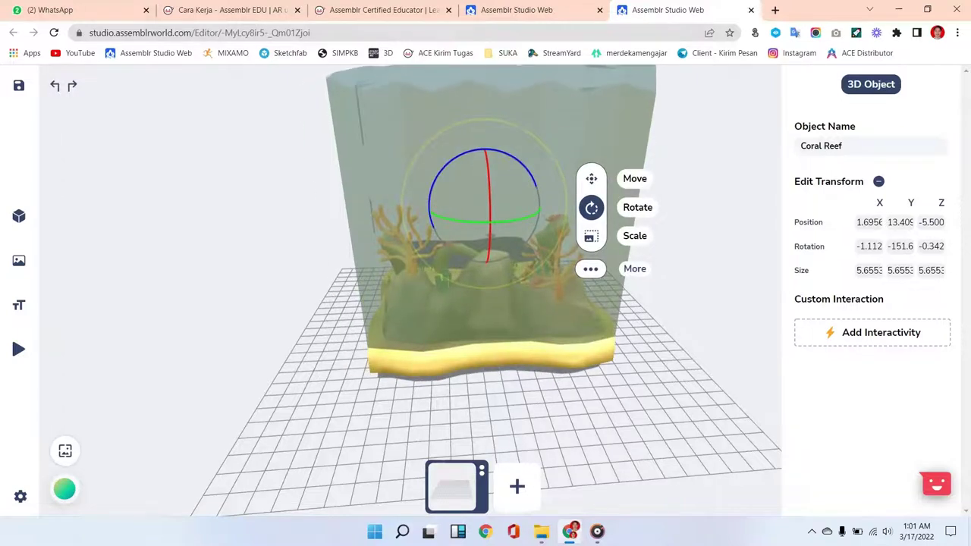
key(ctrl+y)
click(72, 85)
click(72, 86)
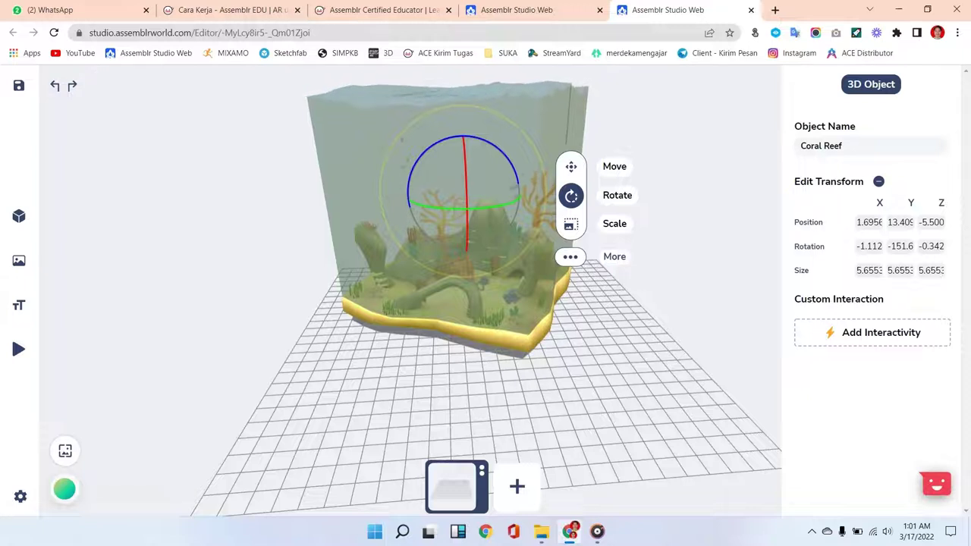
Step: Scale the Coral Reef up to a size of about 7.54
click(571, 224)
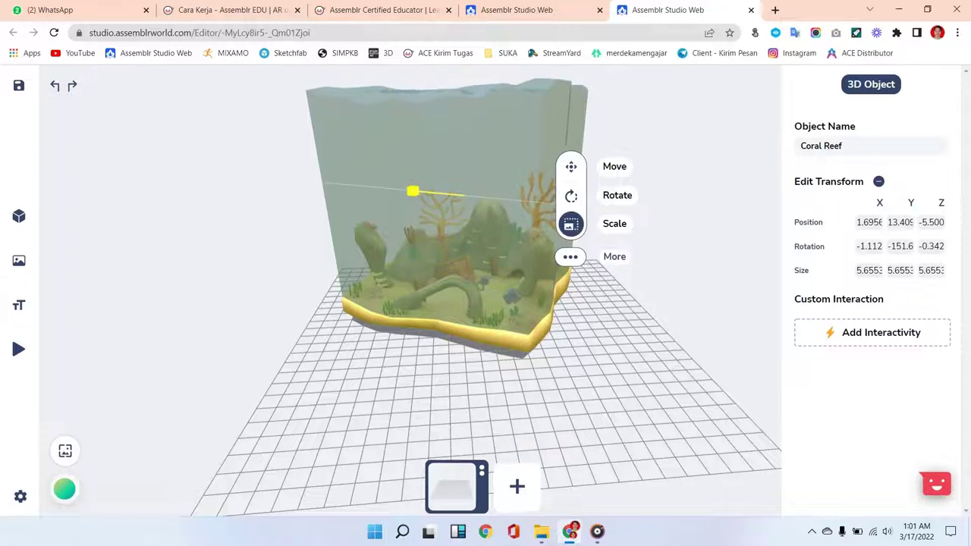
mouse_move(413, 191)
mouse_down()
mouse_move(358, 187)
mouse_move(470, 197)
mouse_move(375, 188)
mouse_move(413, 191)
mouse_up()
drag(683, 266, 745, 256)
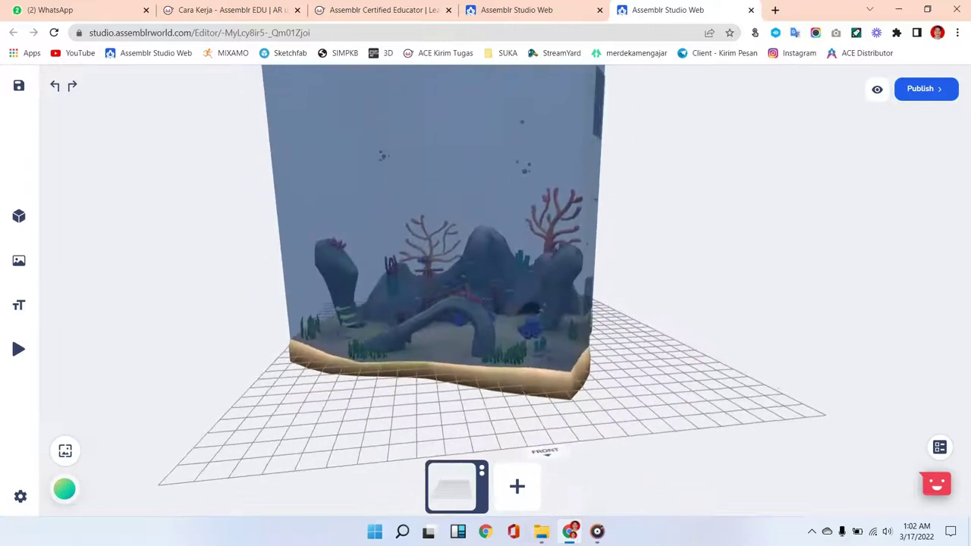
Step: Scale the Coral Reef down to a size of about 5.87
scroll(498, 258, down, 4)
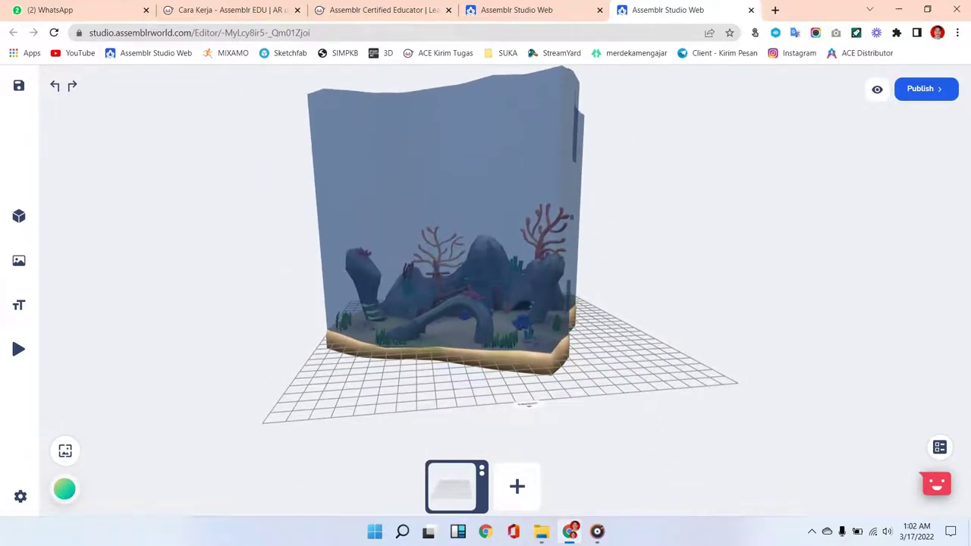
click(450, 207)
click(572, 250)
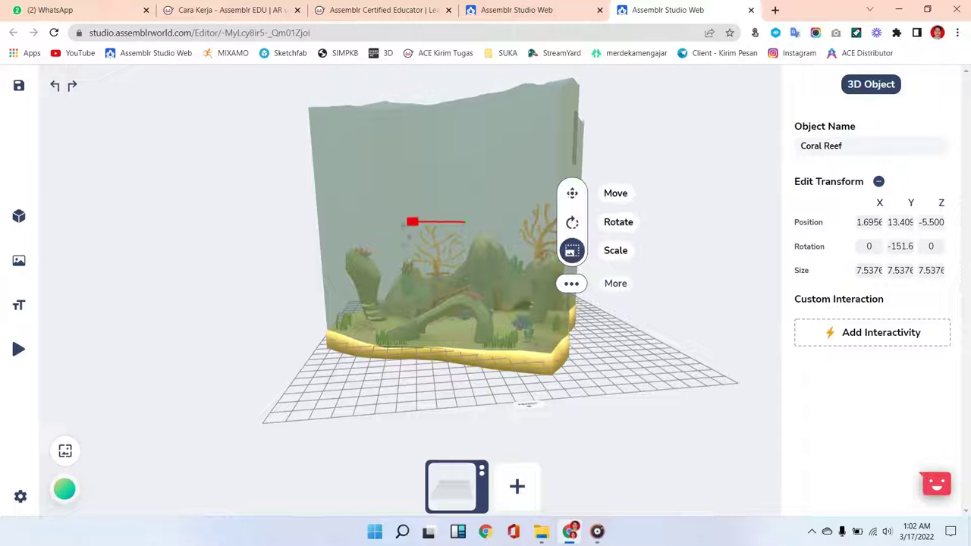
drag(413, 222, 425, 221)
mouse_move(319, 342)
mouse_down()
mouse_move(340, 350)
mouse_move(320, 367)
mouse_move(336, 363)
mouse_move(334, 350)
mouse_move(322, 352)
mouse_up()
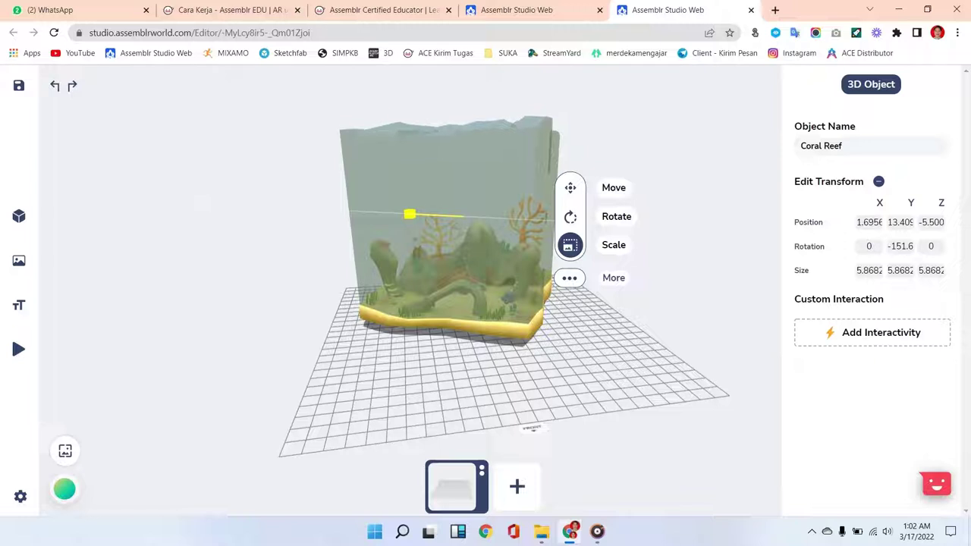
Step: View the Coral Reef's additional object actions, and add a second scene before returning to scene-1
click(570, 278)
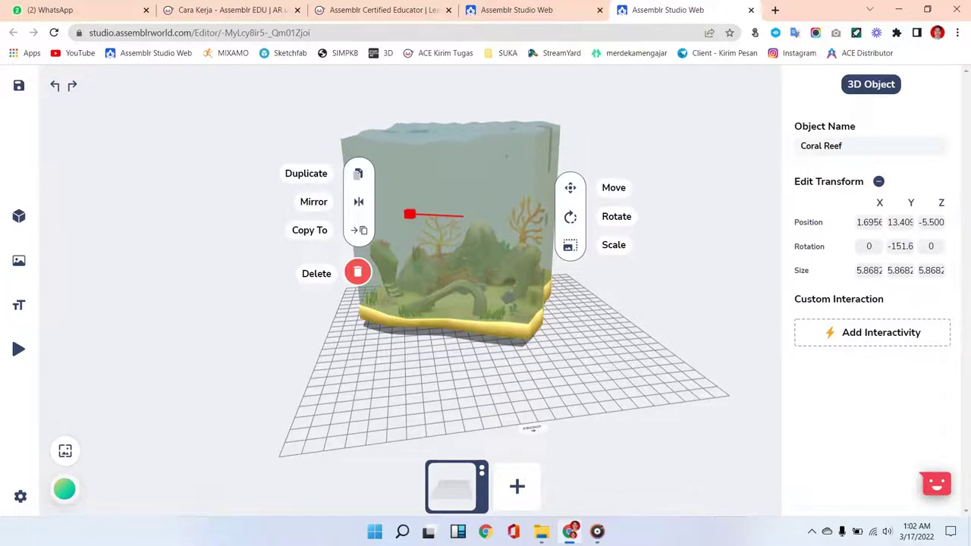
key(Escape)
click(518, 486)
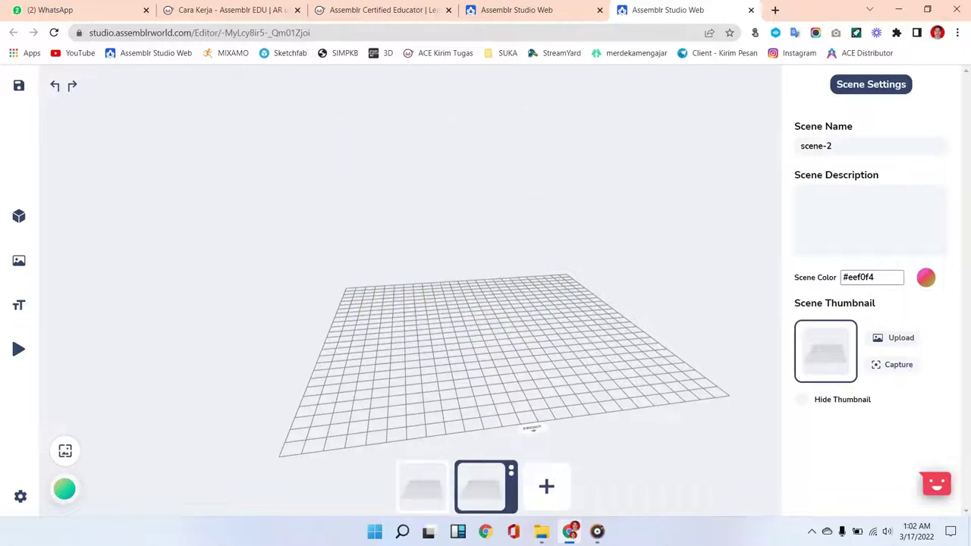
click(423, 487)
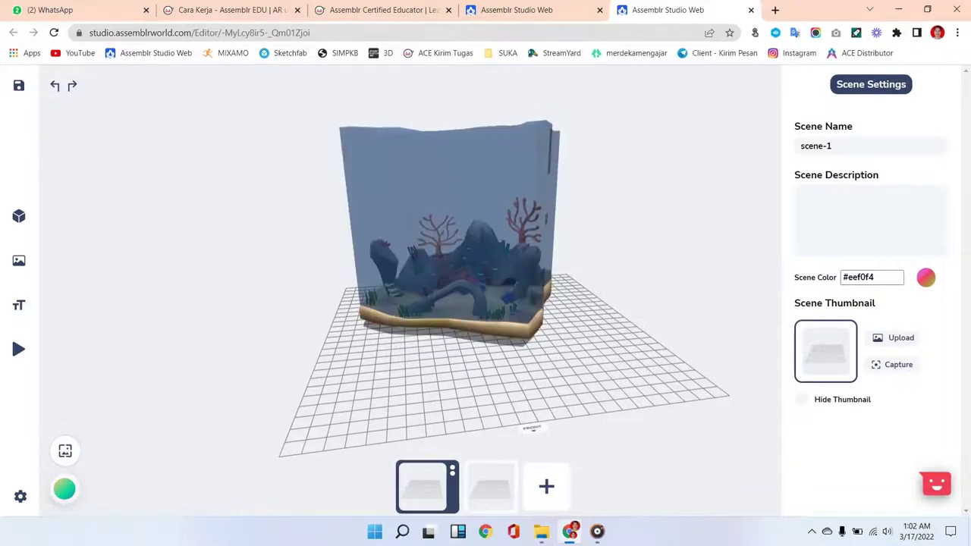
Step: View the second scene, return to scene-1, and delete the Coral Reef from it
click(492, 487)
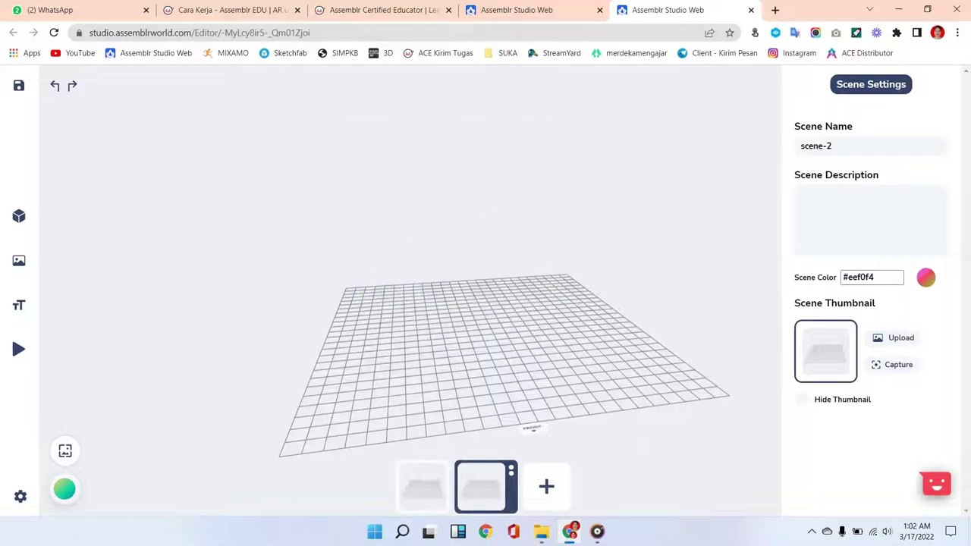
click(423, 487)
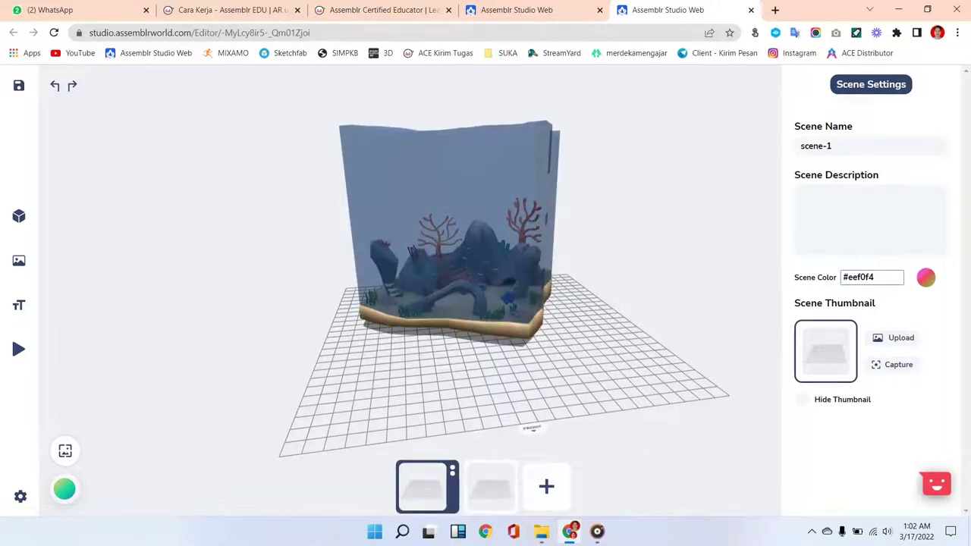
click(455, 250)
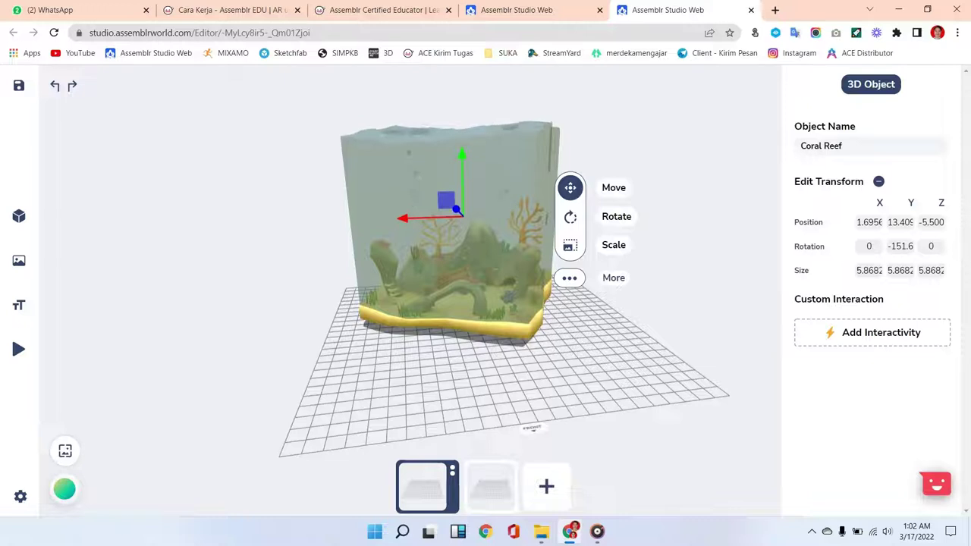
click(568, 278)
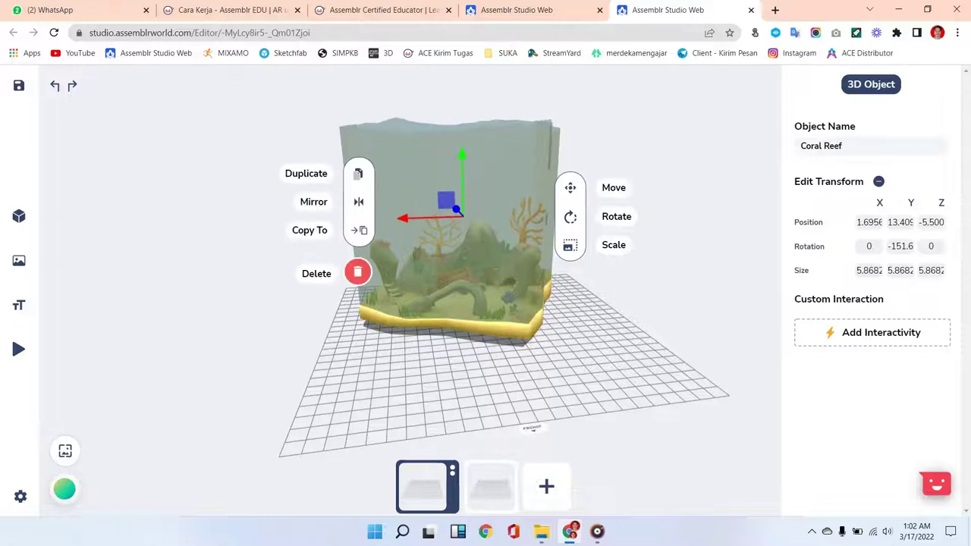
click(358, 272)
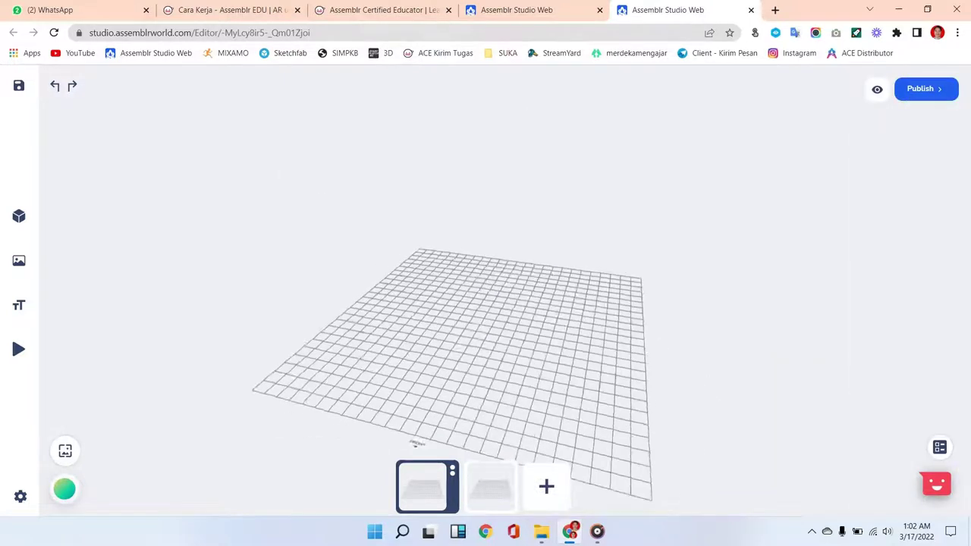
Step: Add the Grassland model from the Habitats Pack and move it to about X -0.34 and Y 8.75
click(19, 217)
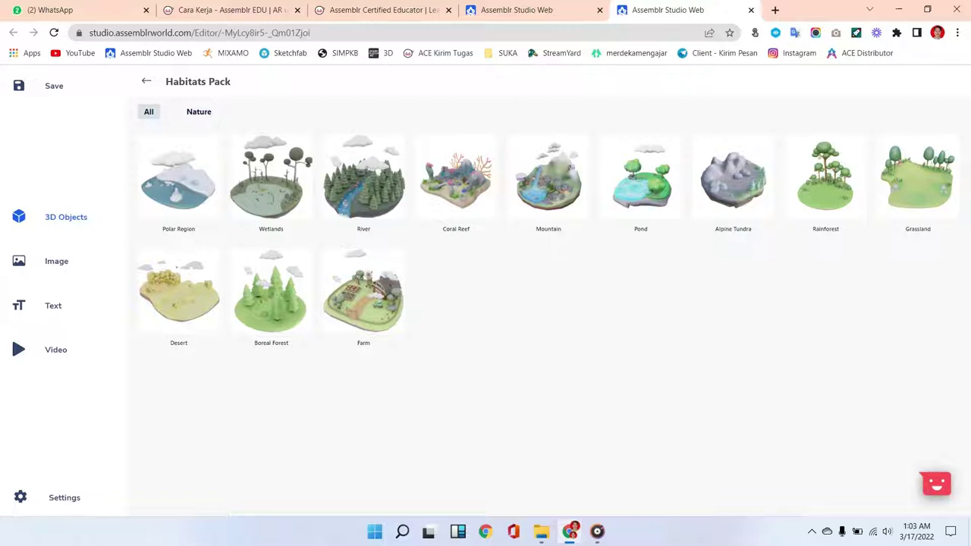
click(918, 178)
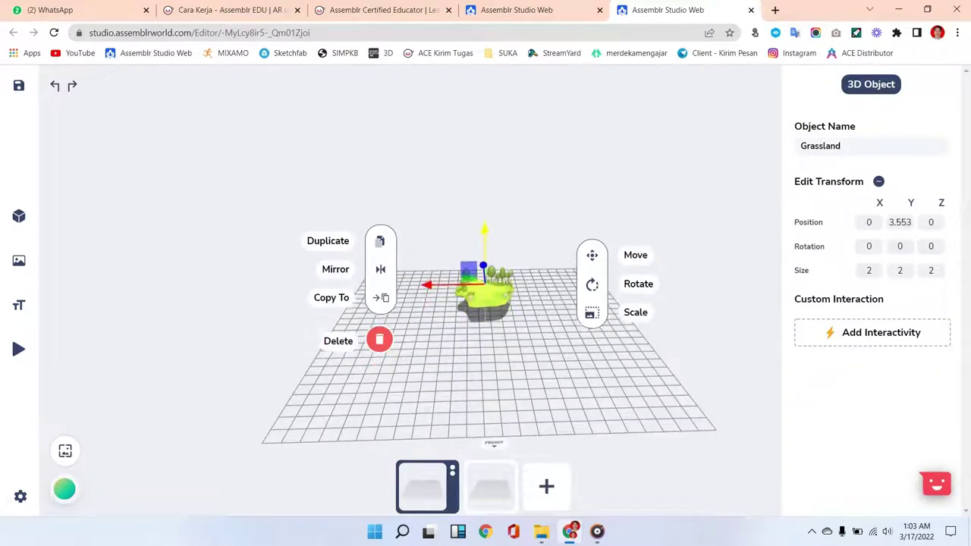
drag(484, 160, 485, 202)
mouse_move(427, 262)
mouse_down()
mouse_move(375, 262)
mouse_move(430, 261)
mouse_up()
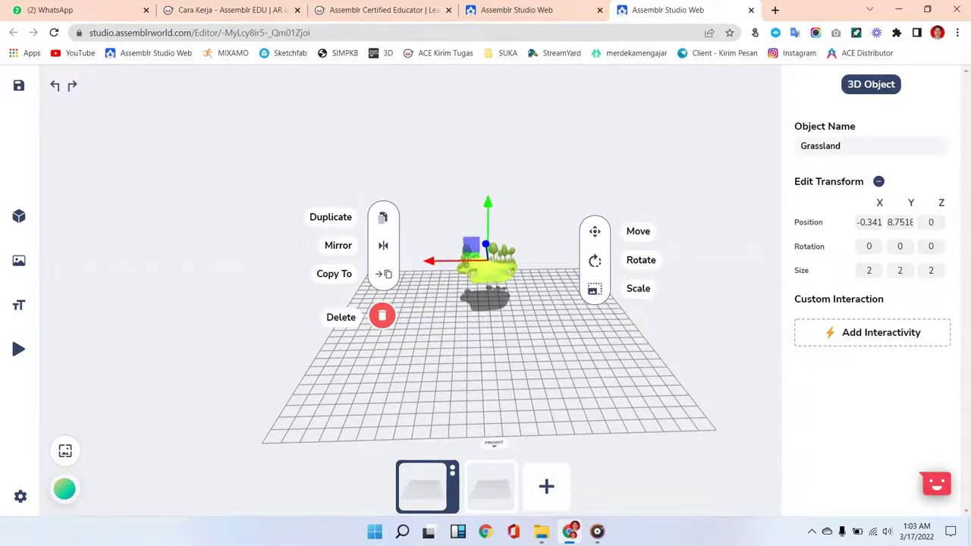
Step: Move the Grassland along the Z axis to about 1.24
drag(524, 341, 461, 362)
mouse_move(536, 246)
mouse_down()
mouse_move(585, 221)
mouse_move(480, 271)
mouse_move(529, 251)
mouse_up()
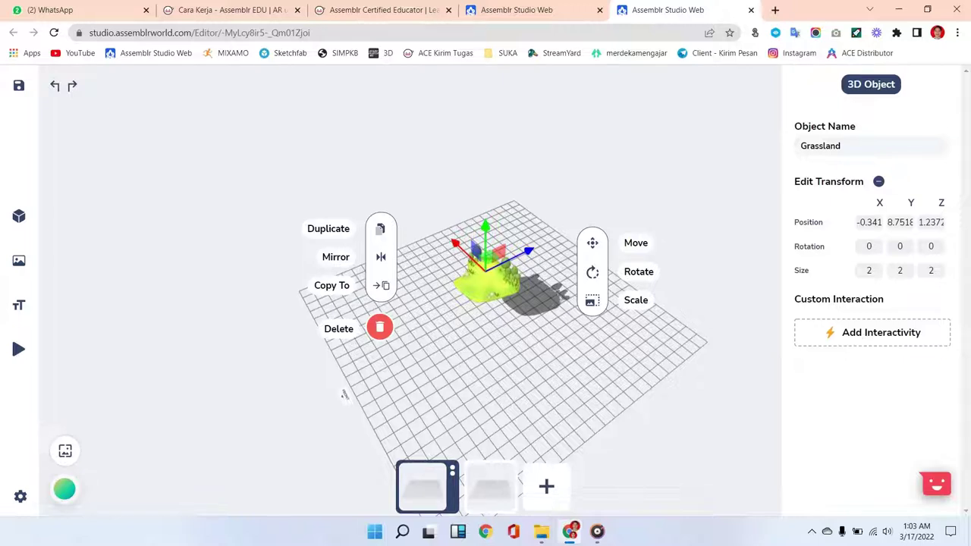
drag(493, 371, 542, 334)
drag(561, 391, 716, 407)
drag(523, 449, 491, 448)
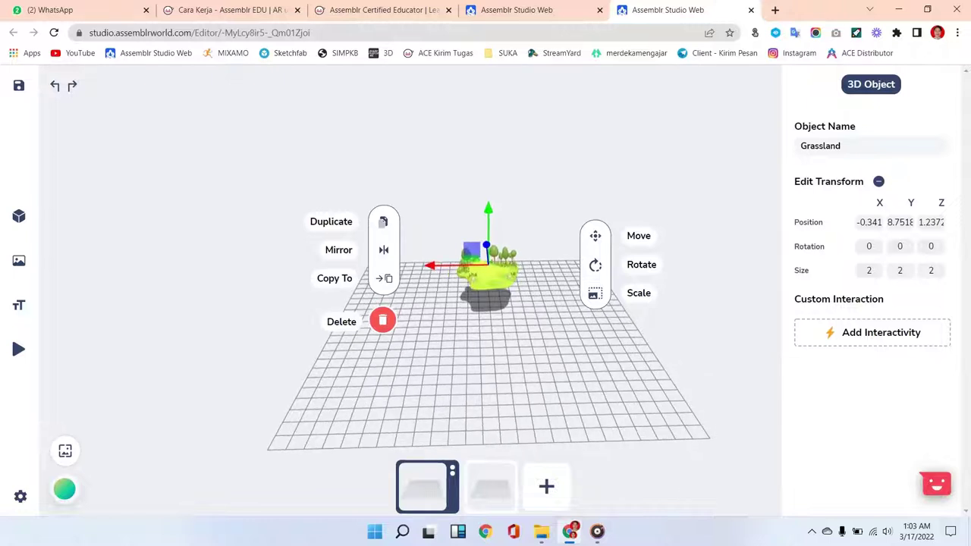
Step: Scale the Grassland up until it covers most of the grid, adjust its height, and deselect it
click(594, 294)
drag(502, 264, 546, 264)
drag(507, 432, 474, 363)
drag(488, 205, 488, 215)
click(523, 409)
mouse_move(524, 402)
mouse_down()
mouse_move(510, 447)
mouse_move(378, 461)
mouse_move(447, 449)
mouse_move(510, 412)
mouse_up()
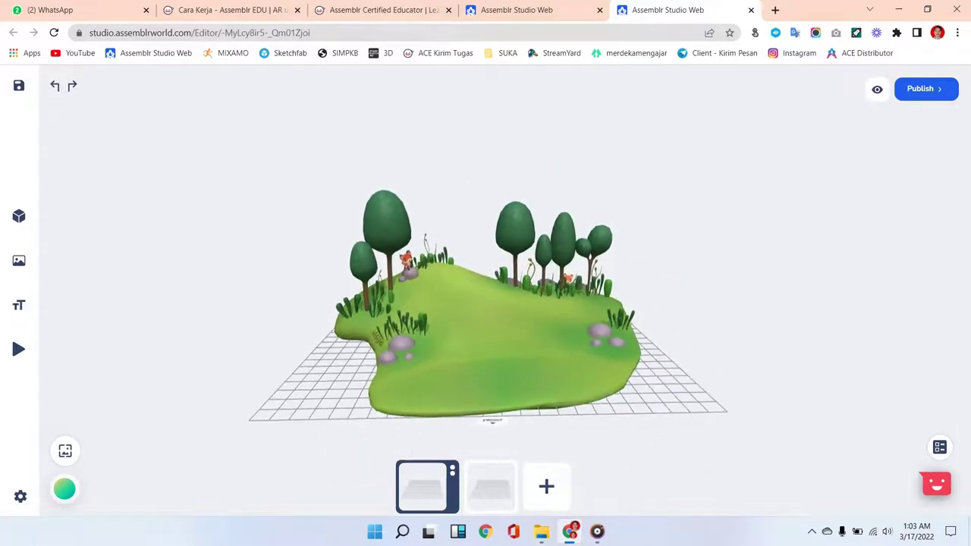
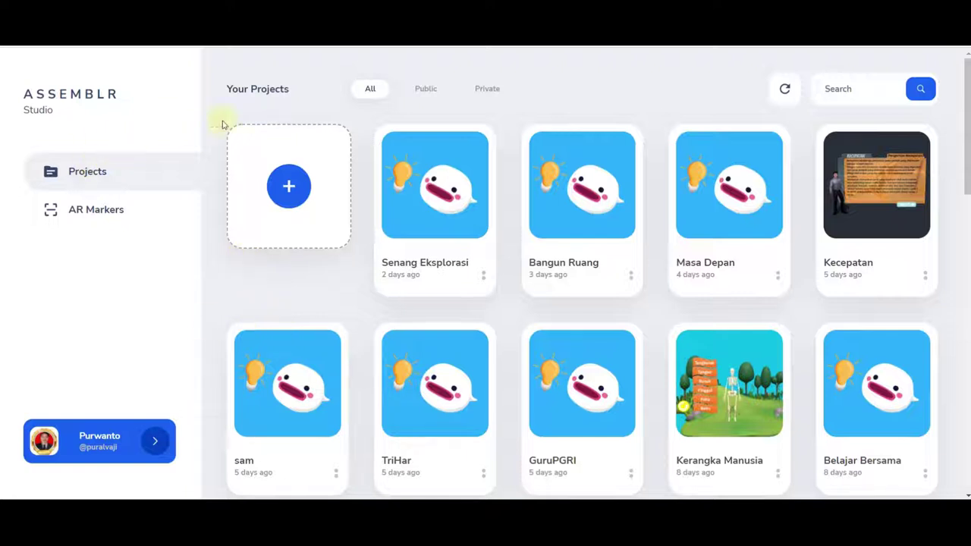
Step: Create a new project and add the Rainforest model from the Habitats Pack in the 3D object library
click(289, 188)
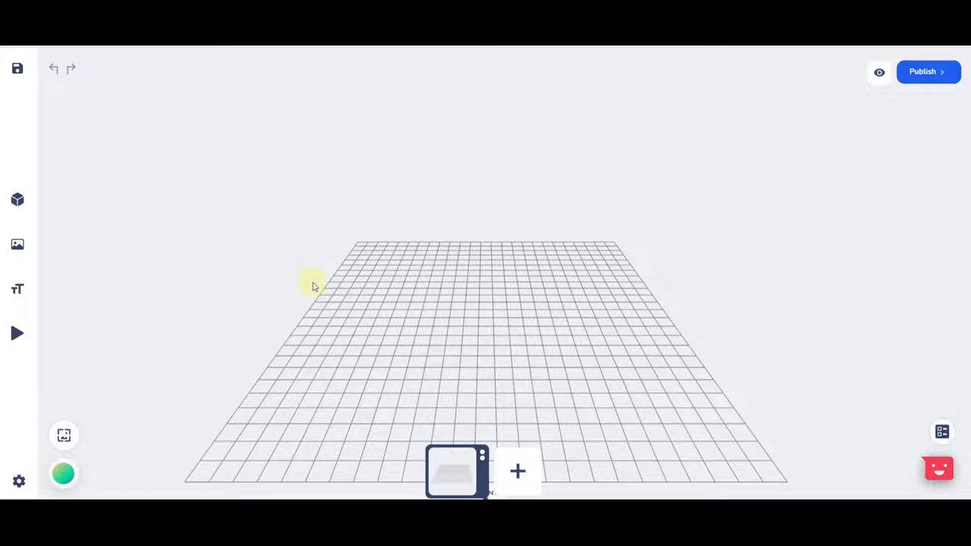
mouse_move(18, 70)
click(18, 203)
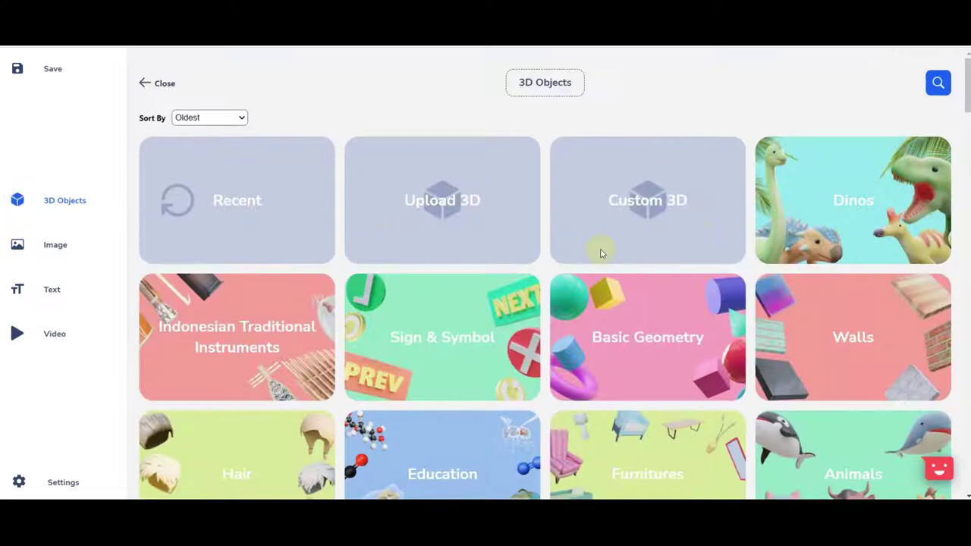
scroll(670, 226, down, 10)
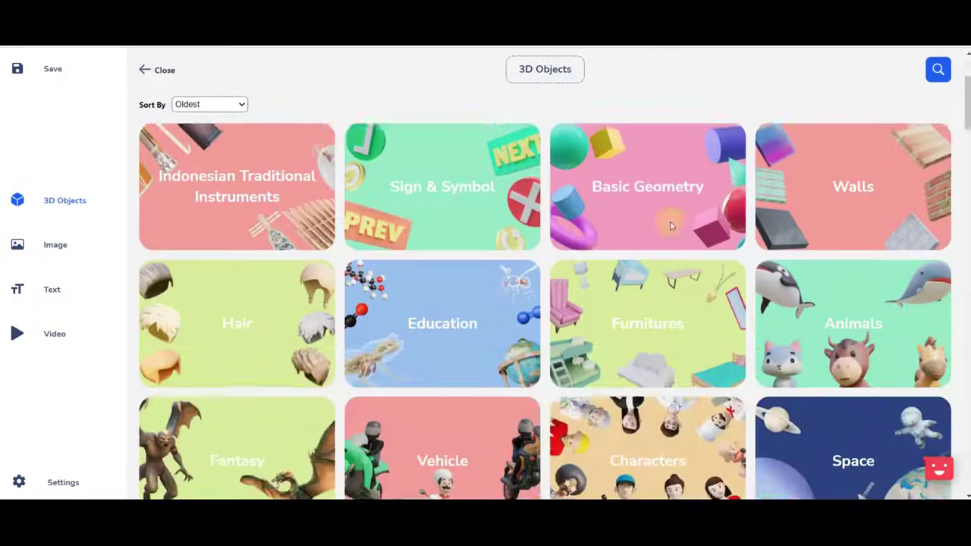
scroll(673, 245, down, 15)
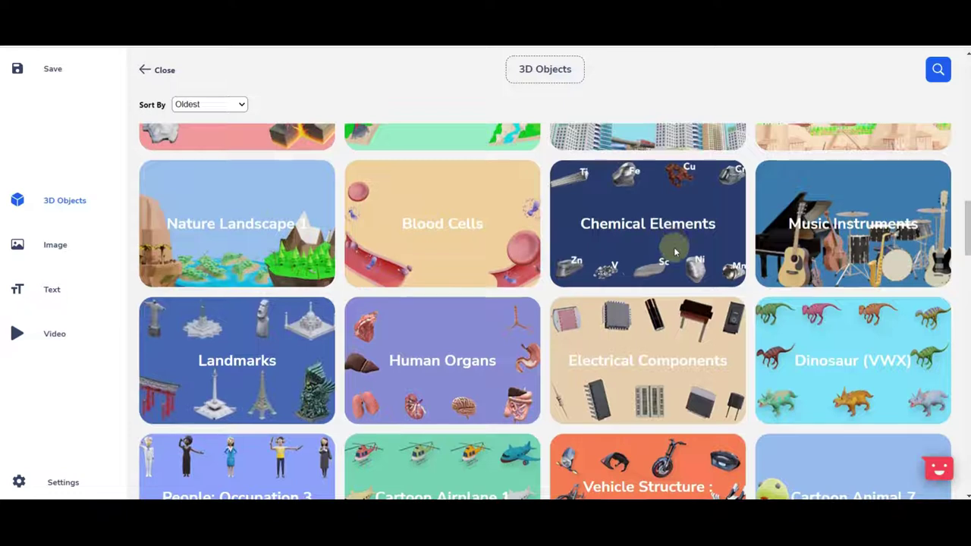
scroll(645, 265, down, 15)
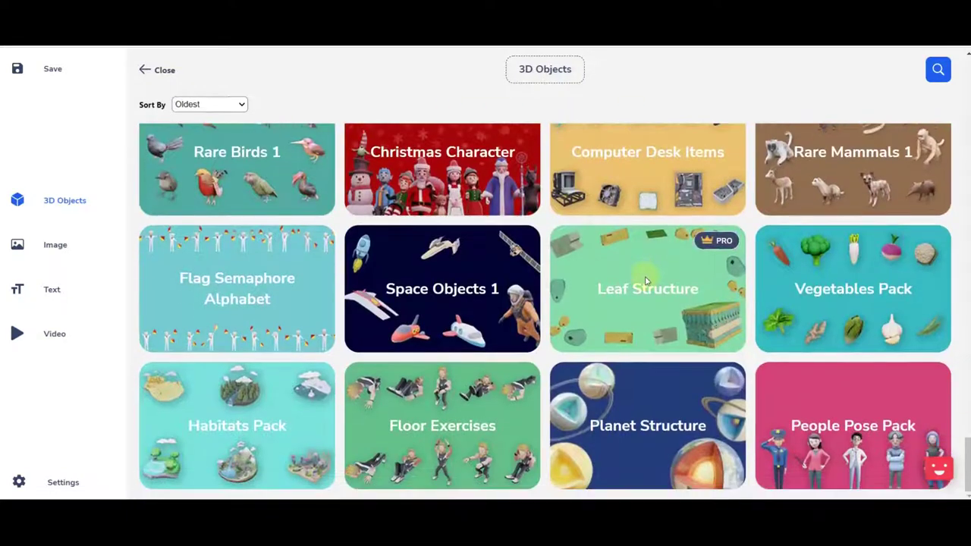
click(256, 429)
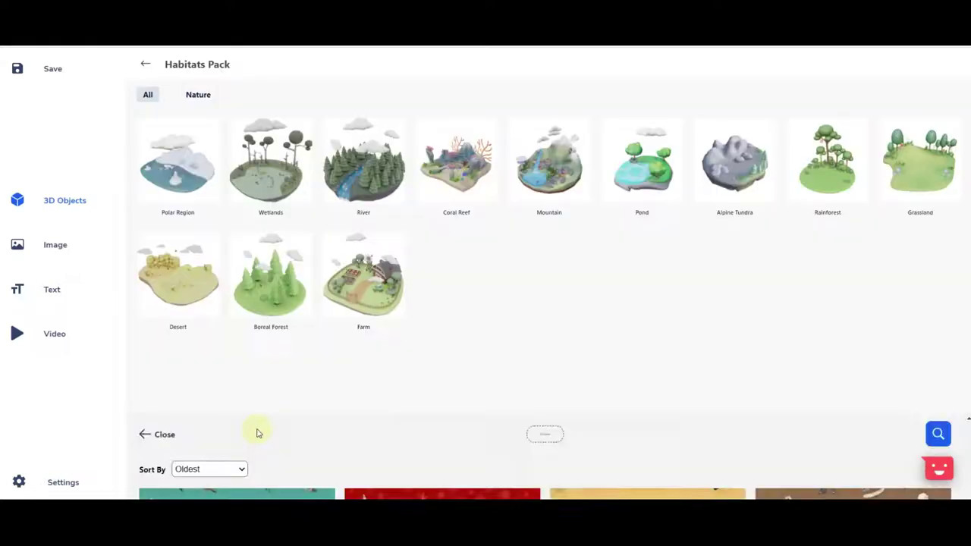
click(823, 182)
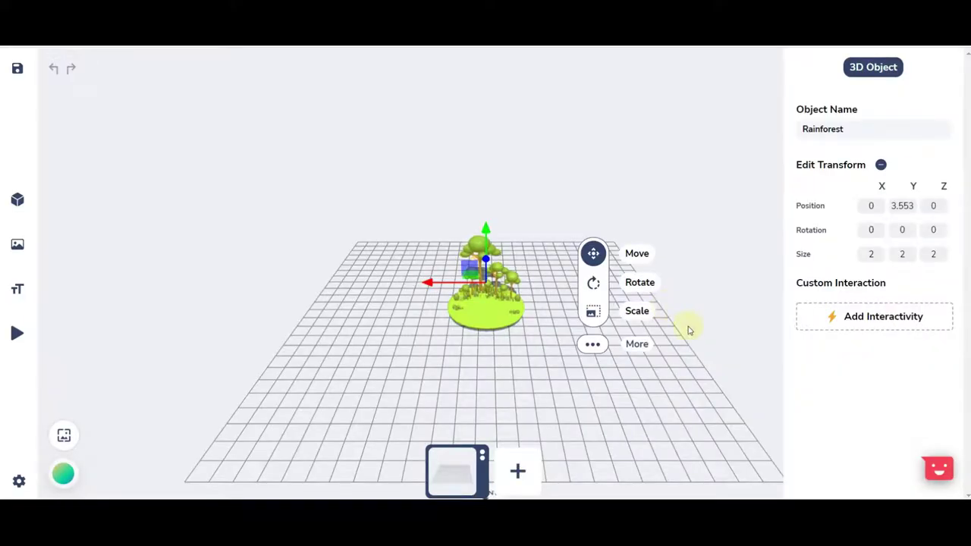
Step: Scale the Rainforest up to about 6.88 and move it to about Y 9.25 and Z -10.28
drag(713, 300, 689, 315)
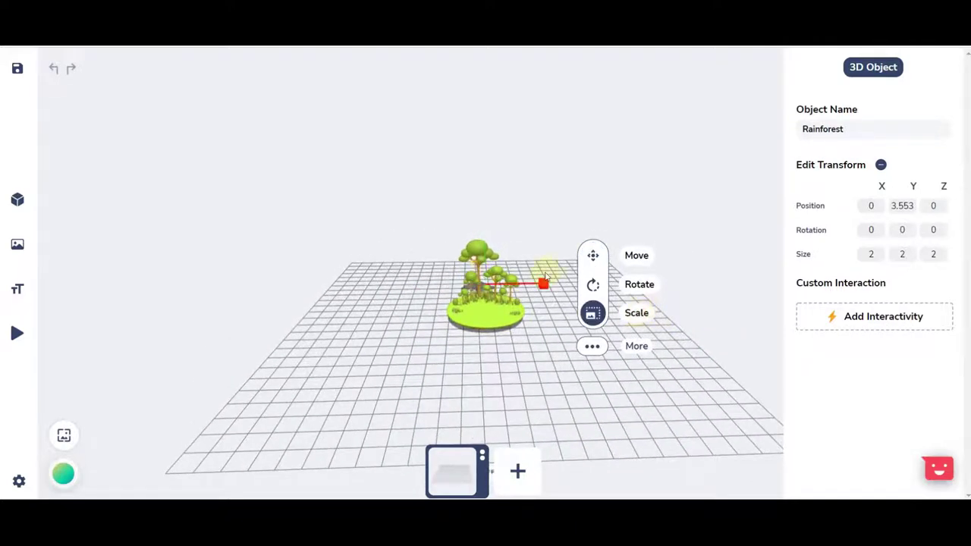
drag(545, 284, 644, 270)
drag(416, 339, 516, 302)
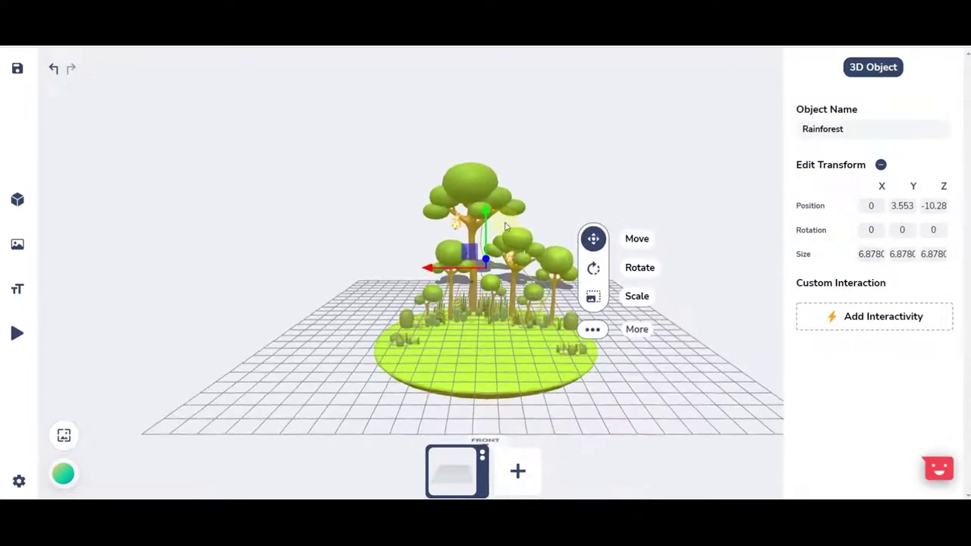
drag(486, 209, 487, 170)
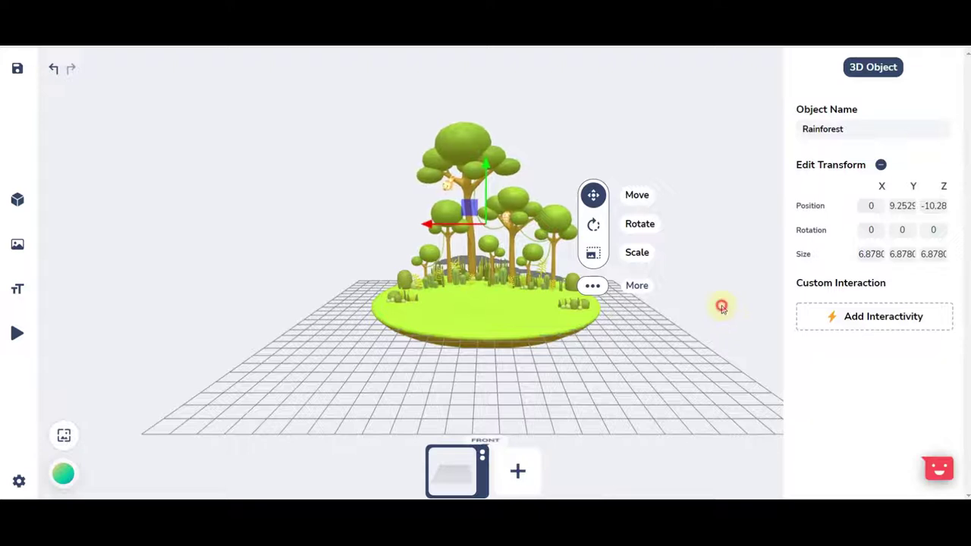
click(722, 306)
drag(671, 346, 662, 364)
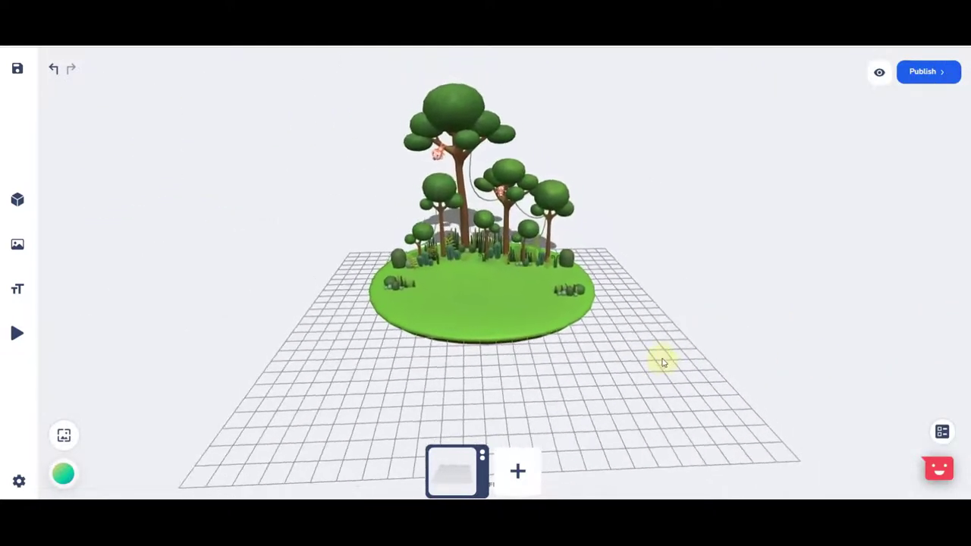
Step: Set the Rainforest's X size to 12 to widen it, and deselect it
click(507, 304)
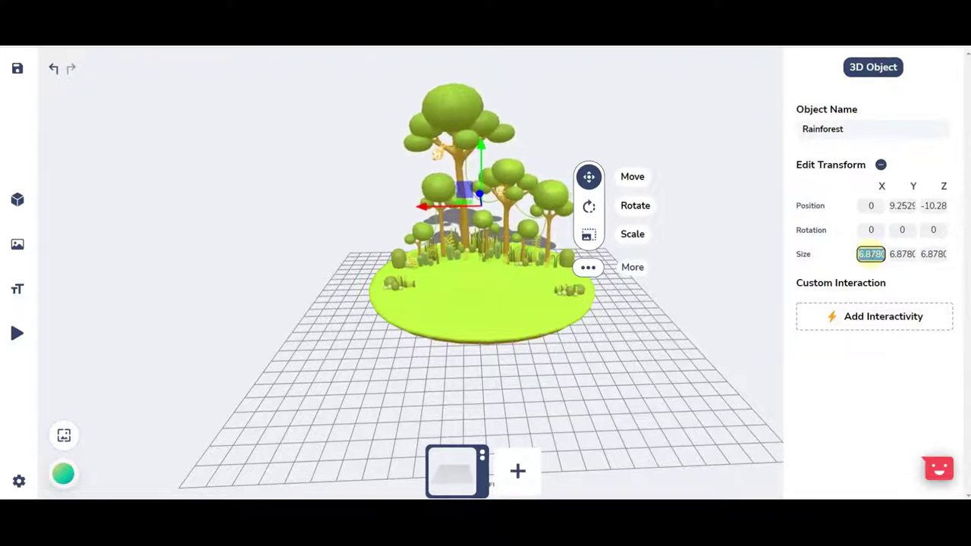
key(Return)
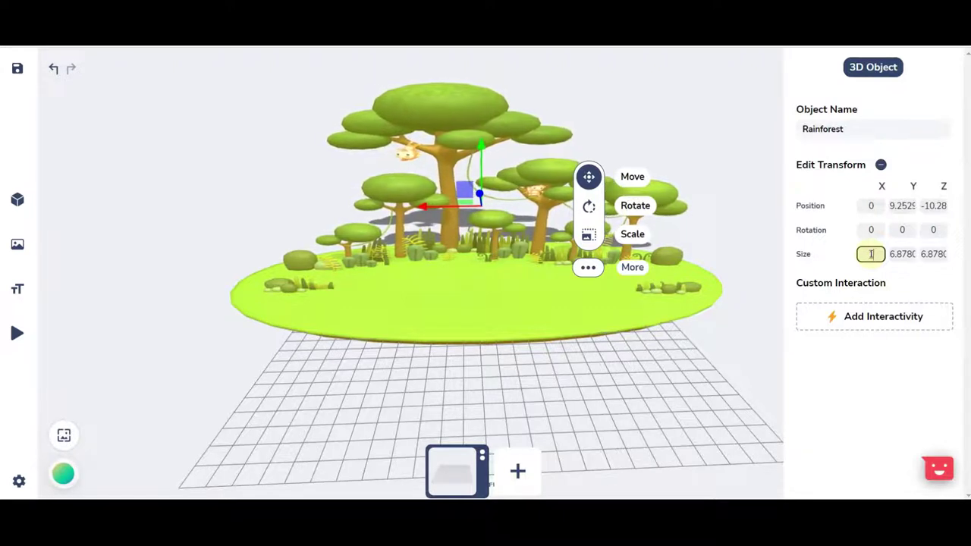
text(2)
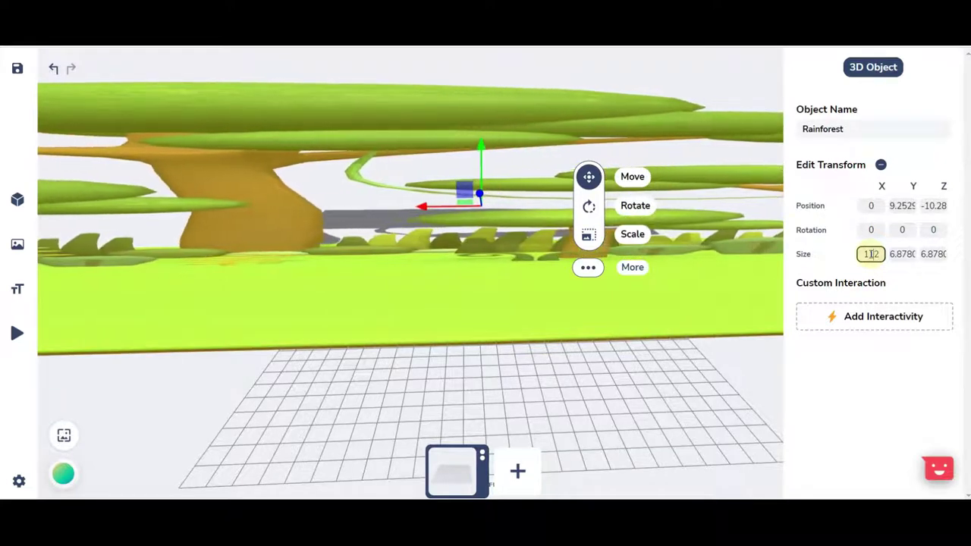
key(BackSpace)
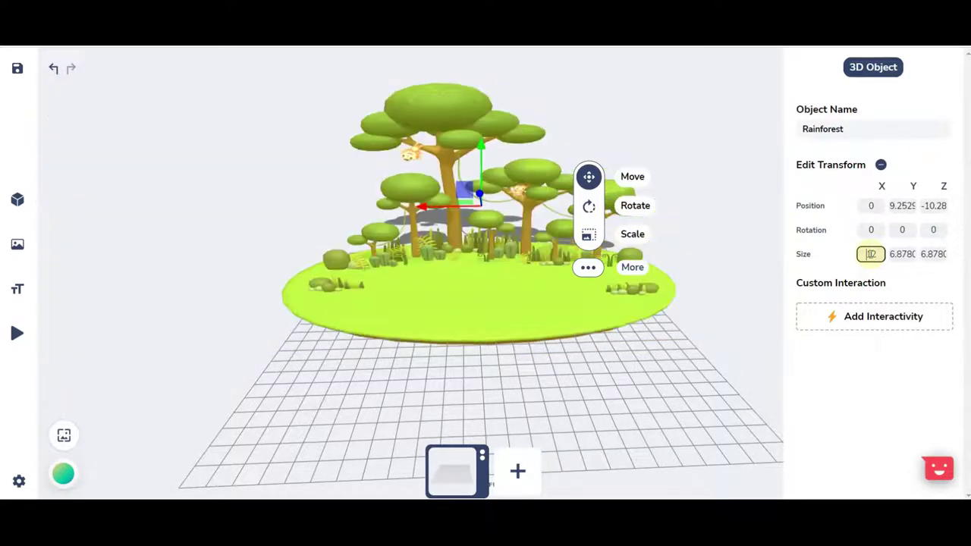
click(711, 253)
drag(780, 273, 800, 267)
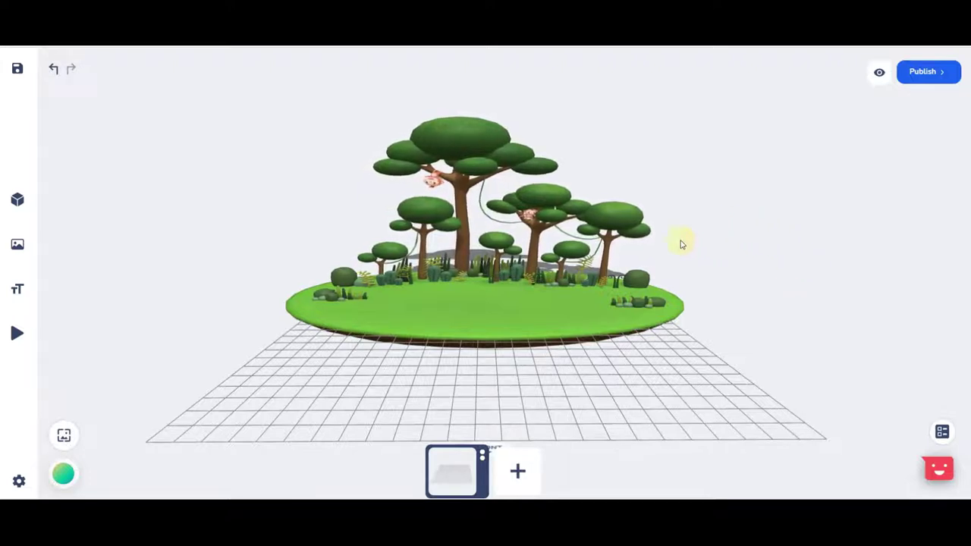
Step: Upload the image EDU GAME.png from the Downloads folder into the scene
click(17, 247)
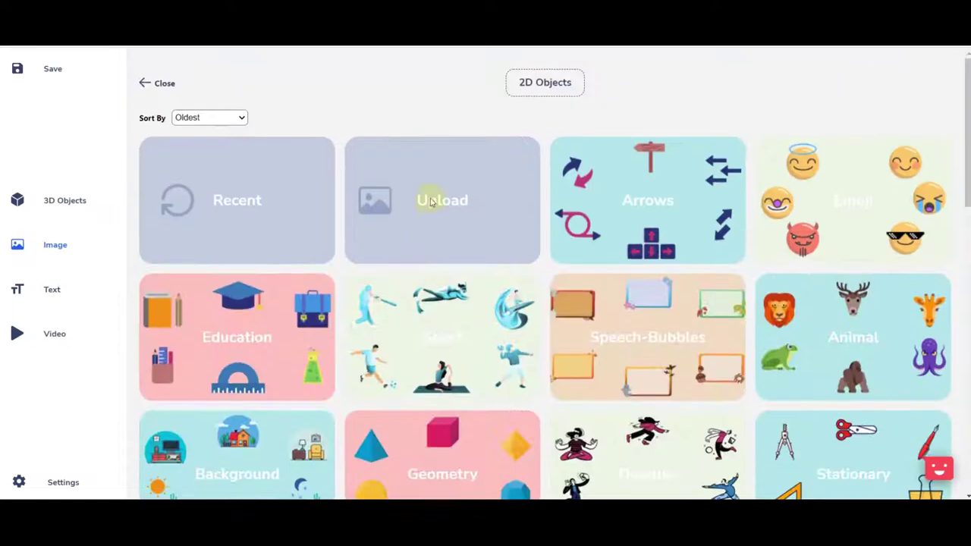
click(430, 200)
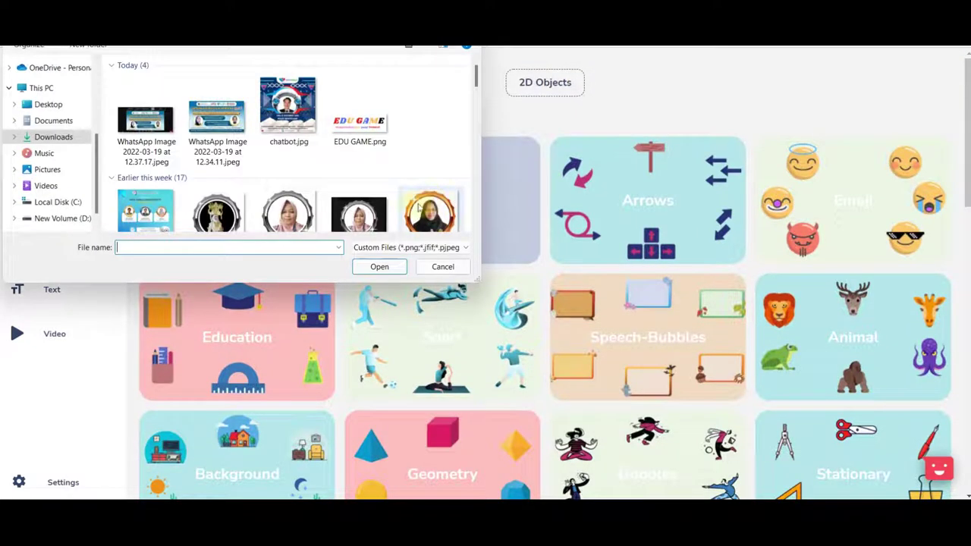
click(362, 125)
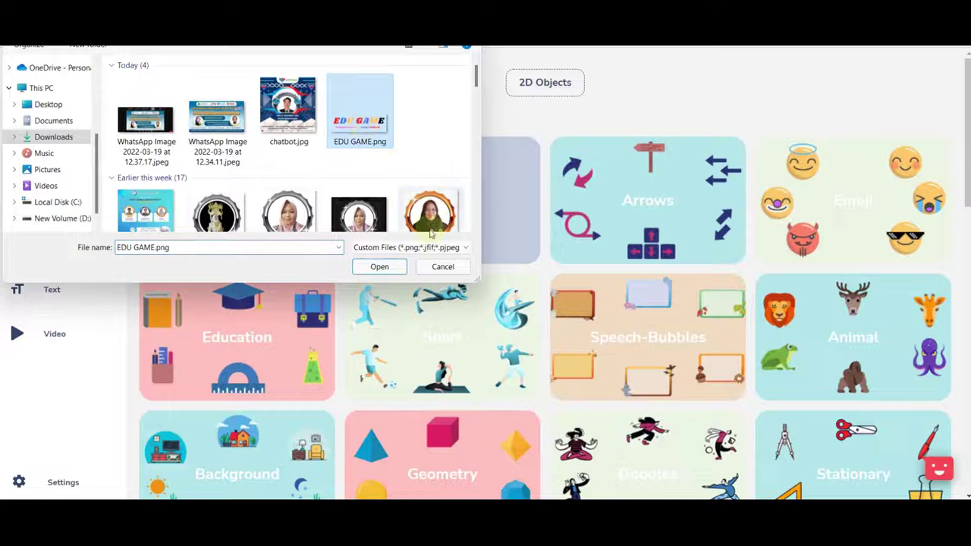
click(365, 268)
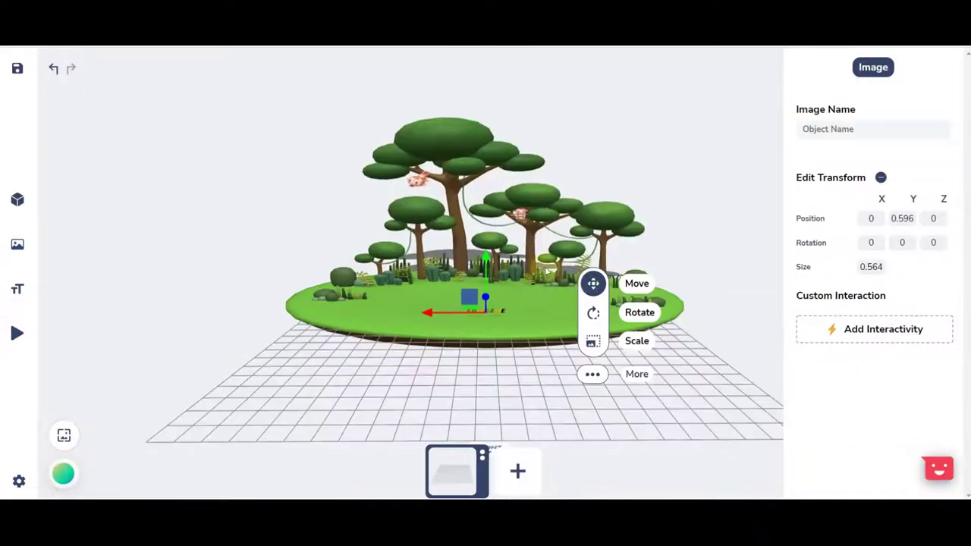
Step: Raise the EDU GAME image to about Y 15.08 and scale it up to about 1.78
drag(486, 257, 481, 121)
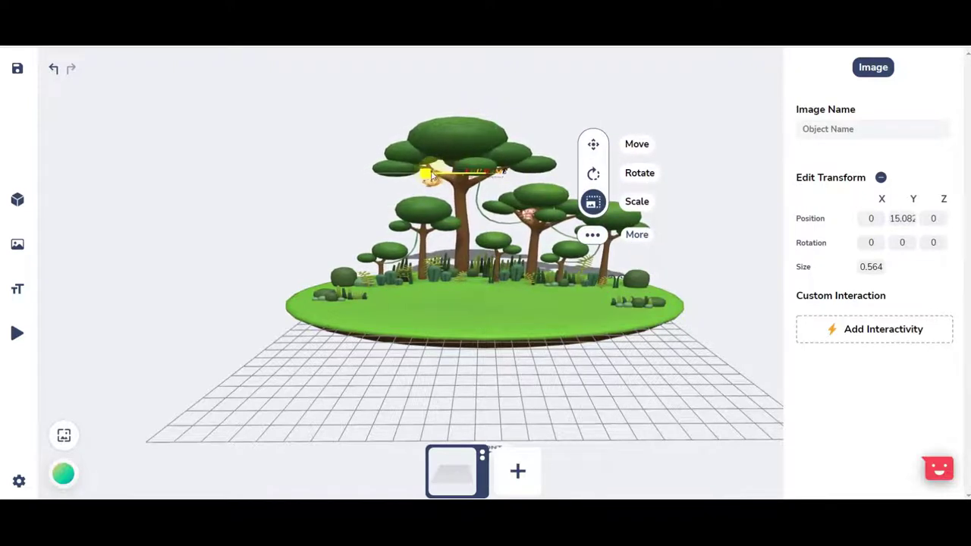
drag(546, 174, 552, 180)
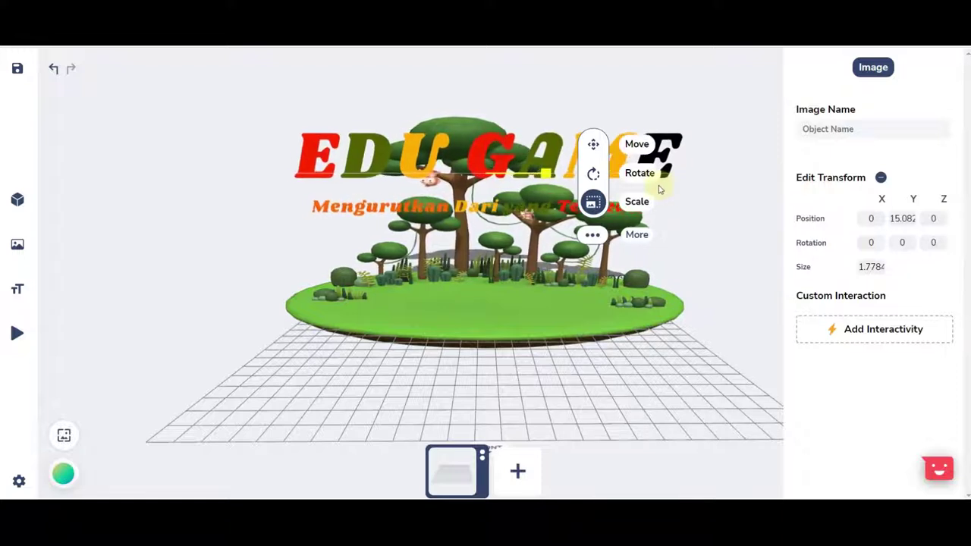
click(686, 259)
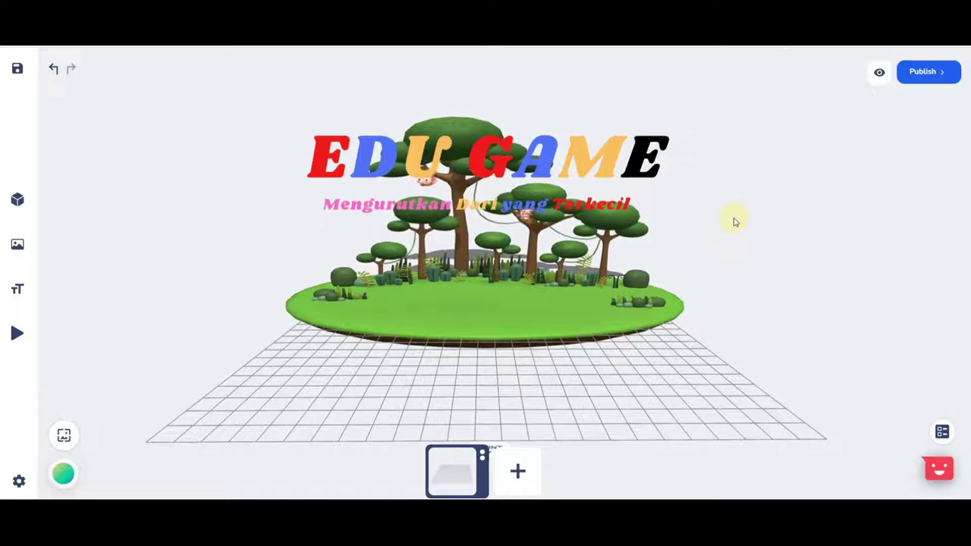
Step: Move the EDU GAME image back along the Z axis, closer to the Rainforest's trees, and deselect it
drag(749, 205, 713, 230)
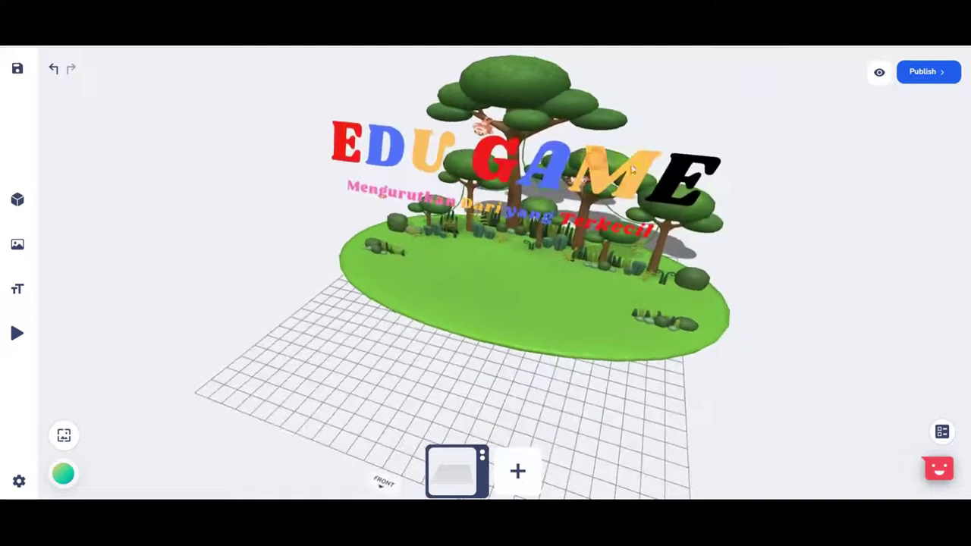
click(543, 194)
drag(756, 196, 623, 265)
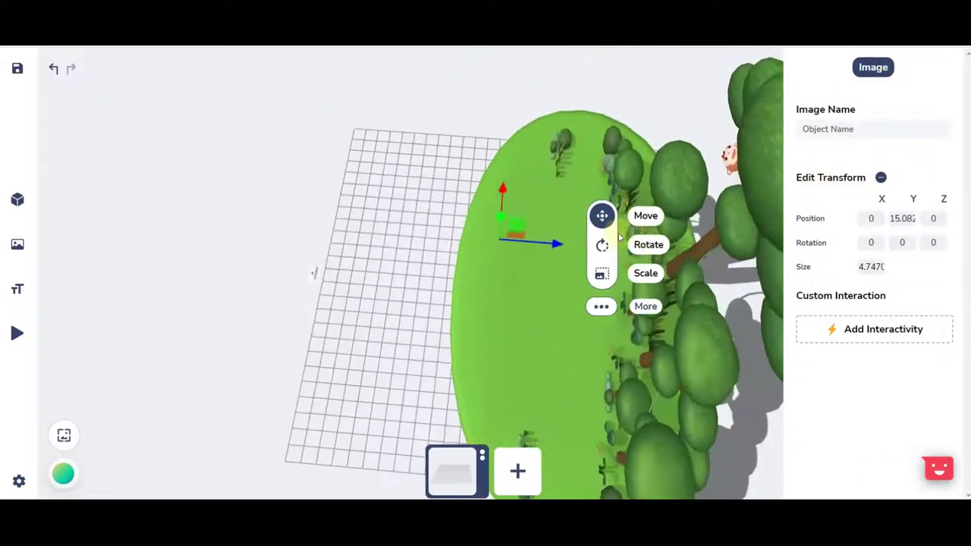
drag(560, 252, 645, 257)
click(358, 282)
drag(389, 304, 474, 230)
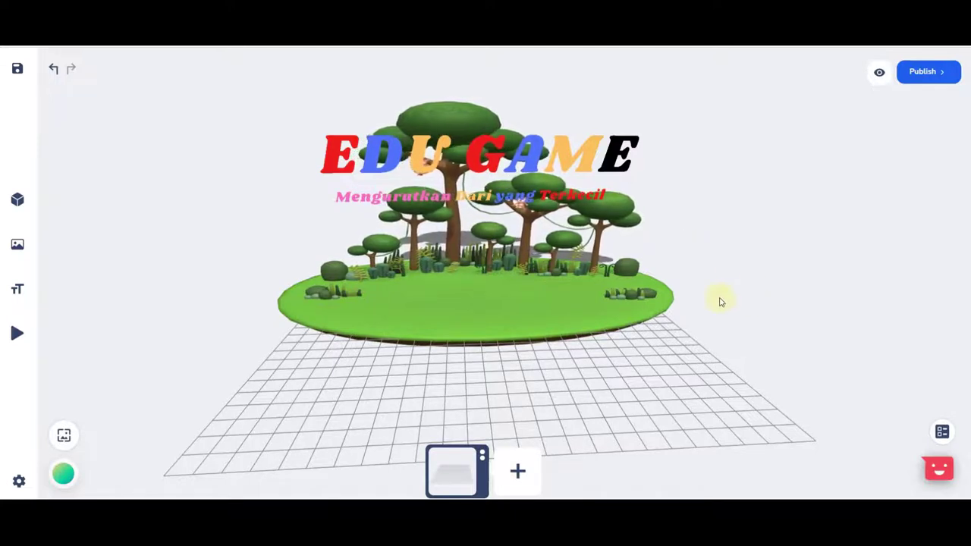
Step: Leave the Habitats Pack in the 3D object library and open the Humanoid Cartoon Animal pack
click(21, 203)
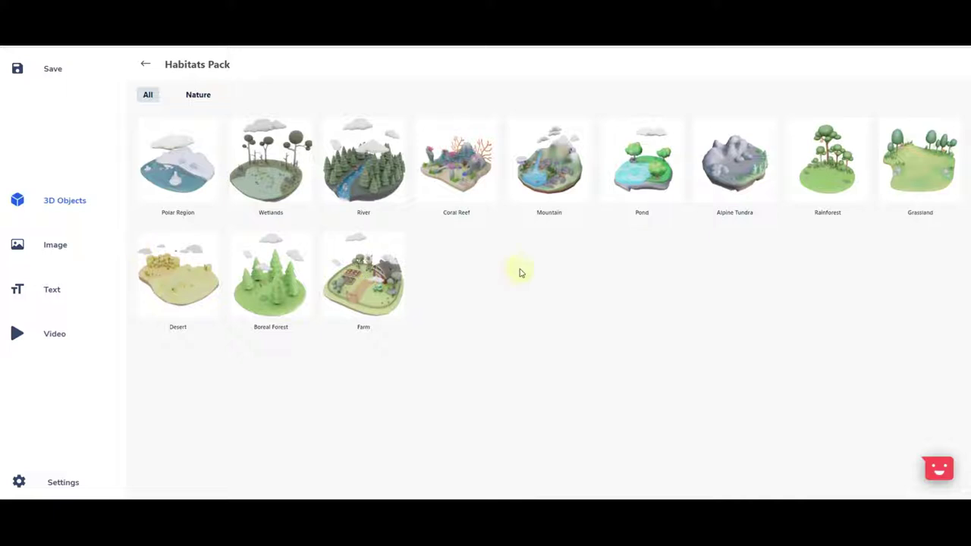
click(148, 63)
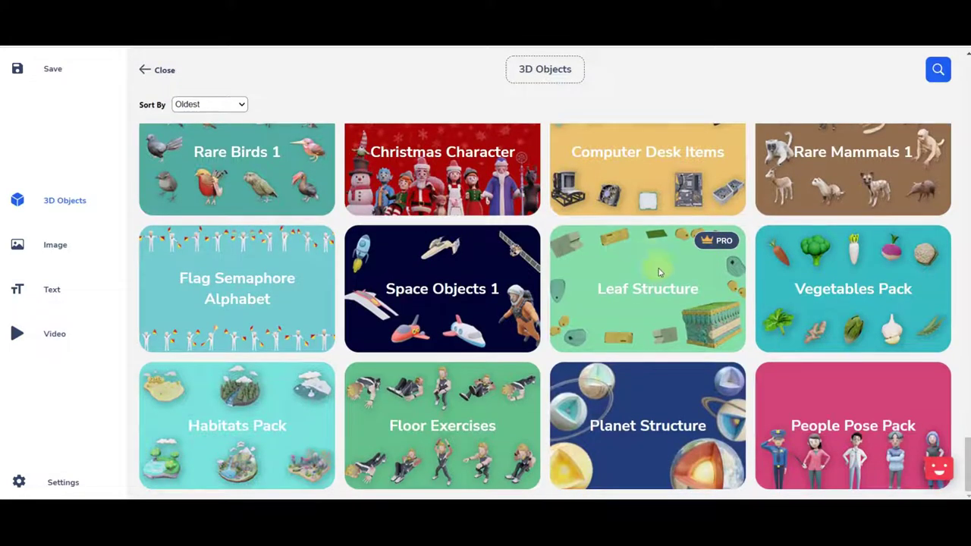
scroll(658, 273, up, 10)
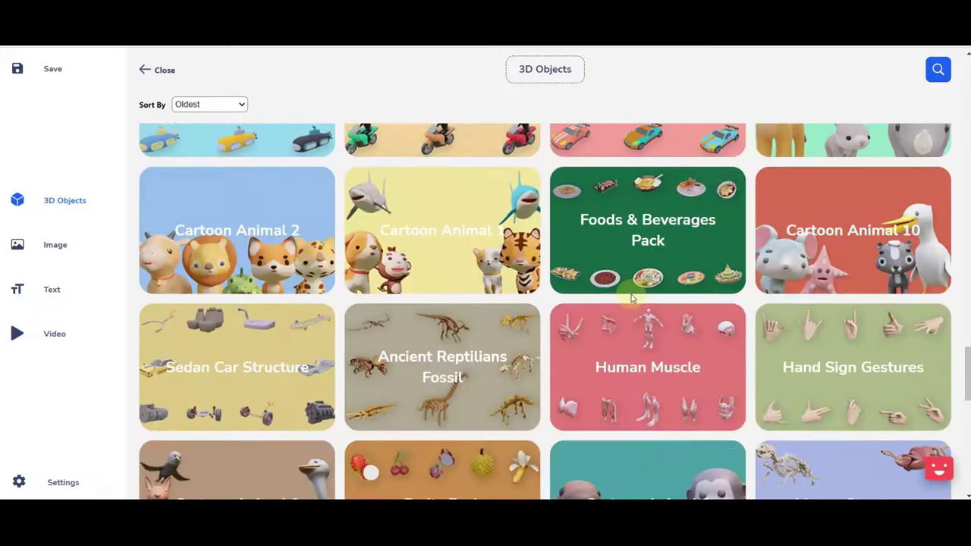
scroll(632, 298, up, 3)
scroll(632, 298, up, 12)
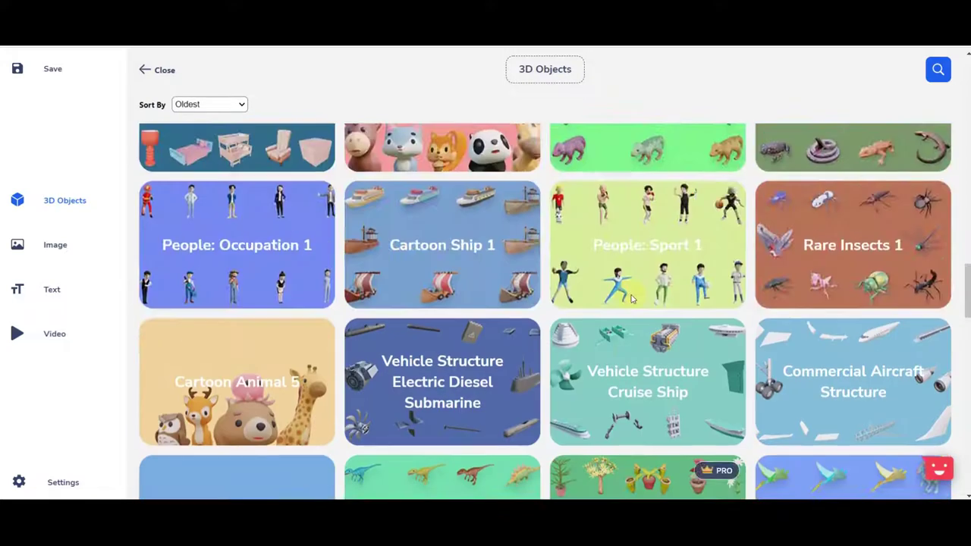
scroll(631, 298, up, 6)
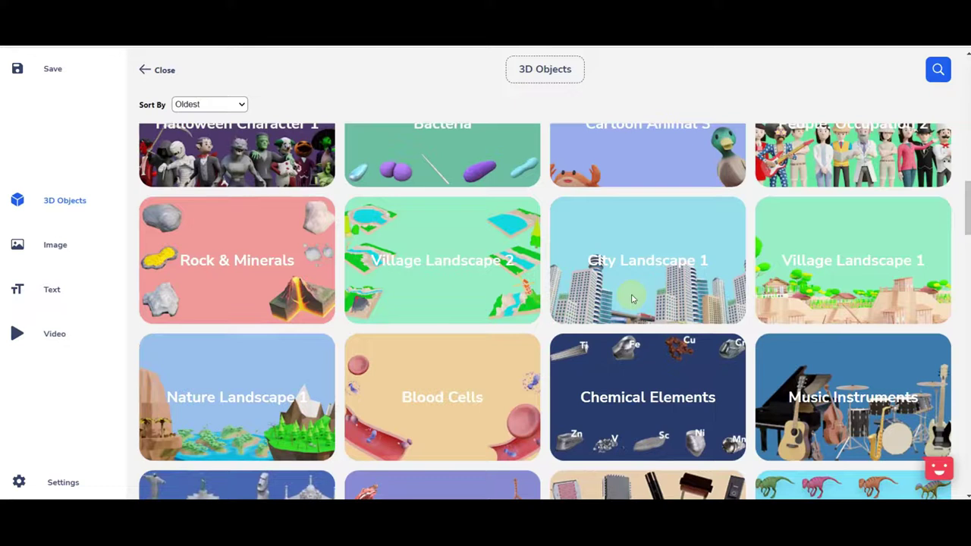
scroll(631, 298, up, 2)
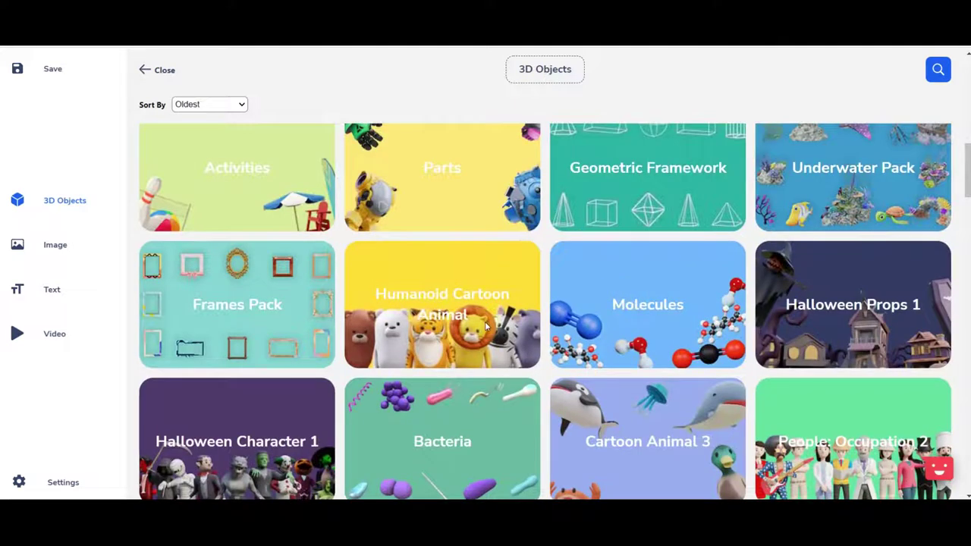
click(442, 308)
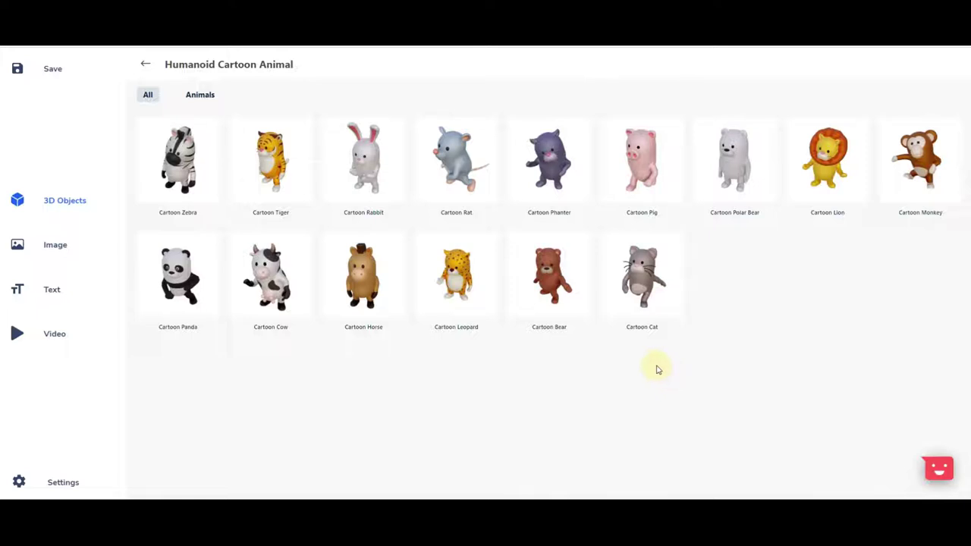
Step: Add the Cartoon Rat and the Cartoon Cat from the Humanoid Cartoon Animal pack to the scene
click(457, 158)
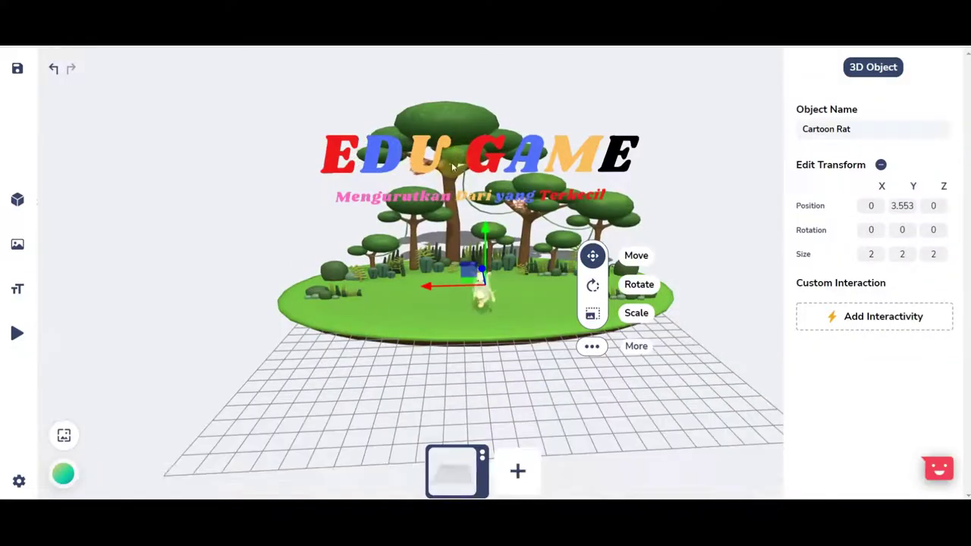
click(18, 201)
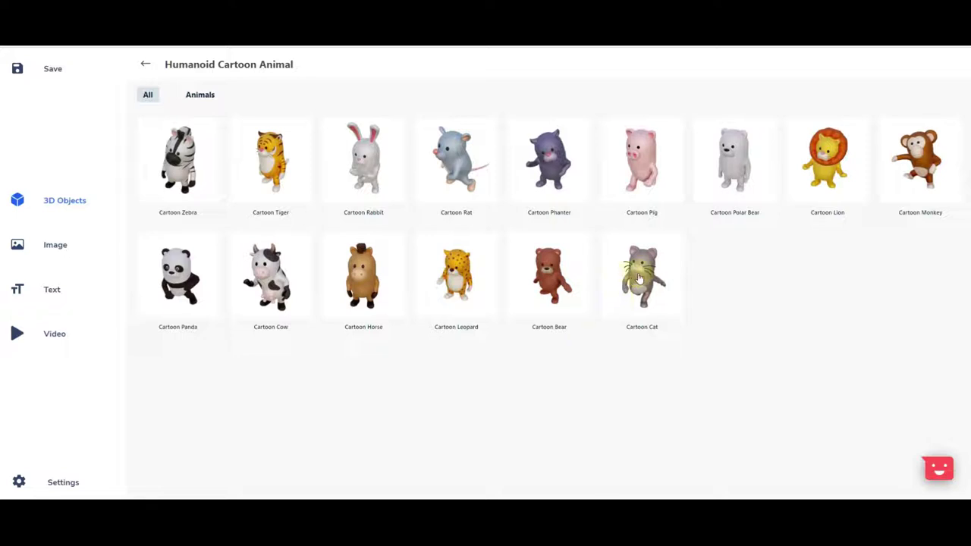
click(640, 279)
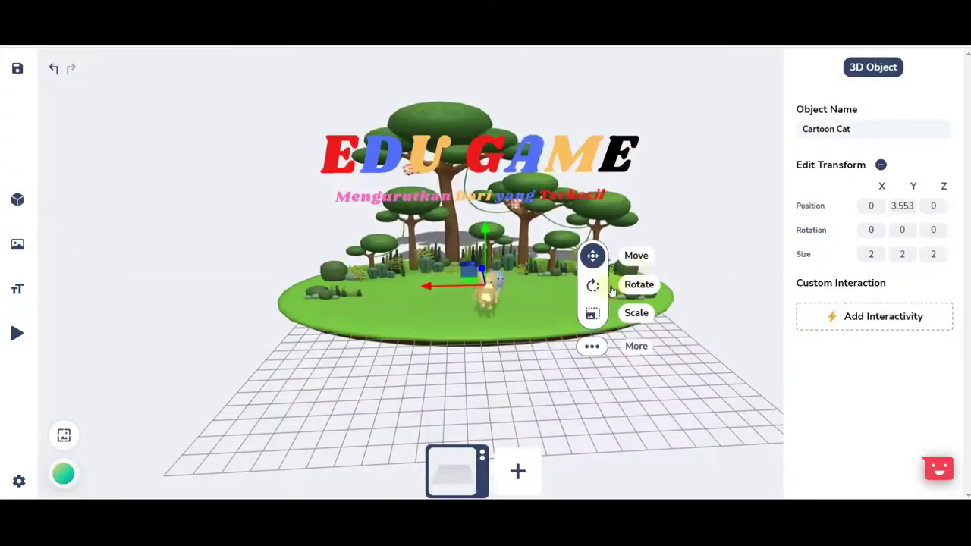
Step: Add the Cartoon Cow from the Humanoid Cartoon Animal collection to the scene
click(17, 199)
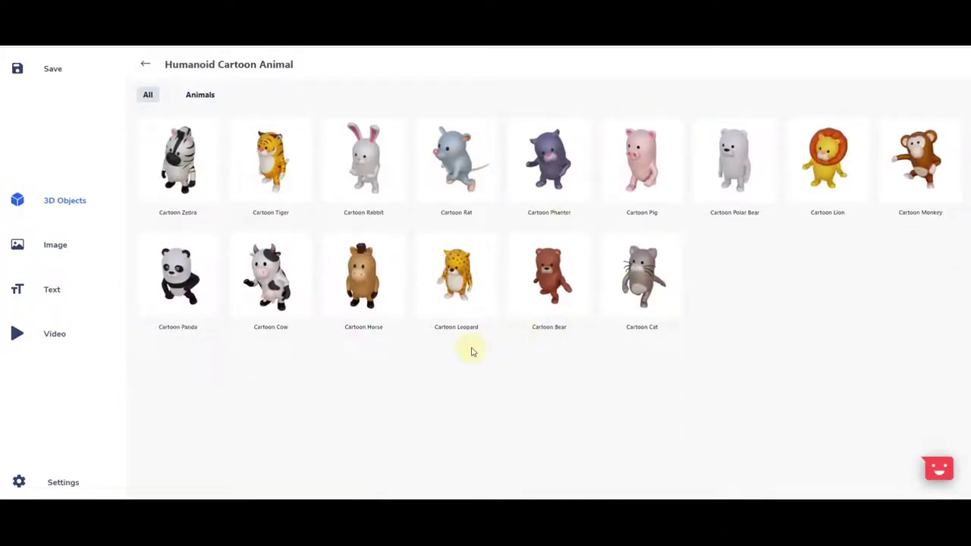
click(269, 275)
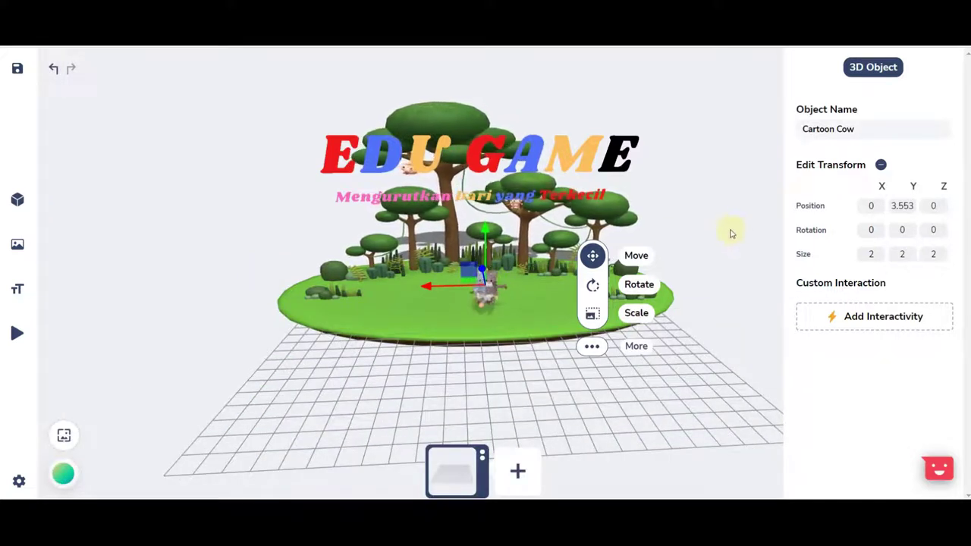
drag(734, 235, 730, 227)
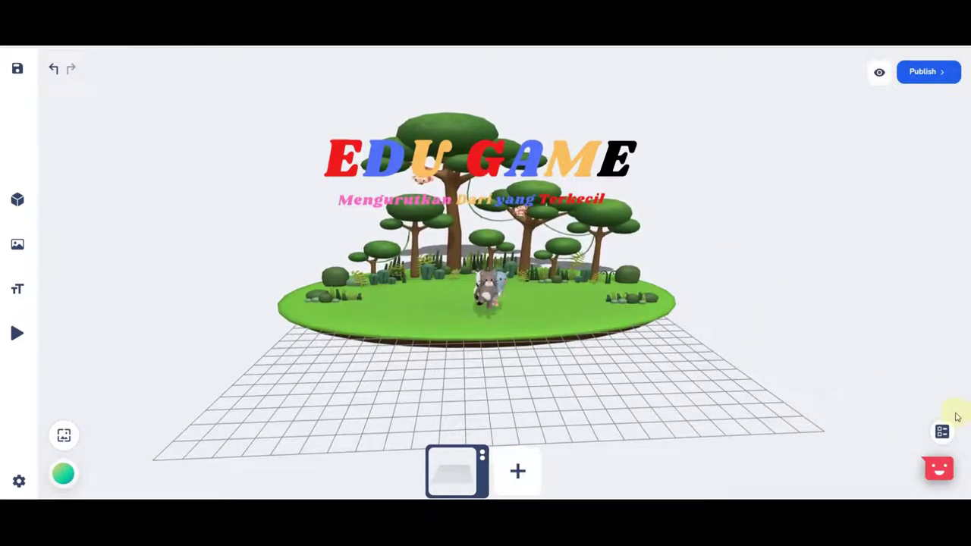
Step: Move the Cartoon Rat along the X axis to about -8.05, away from the overlapping animals
click(942, 432)
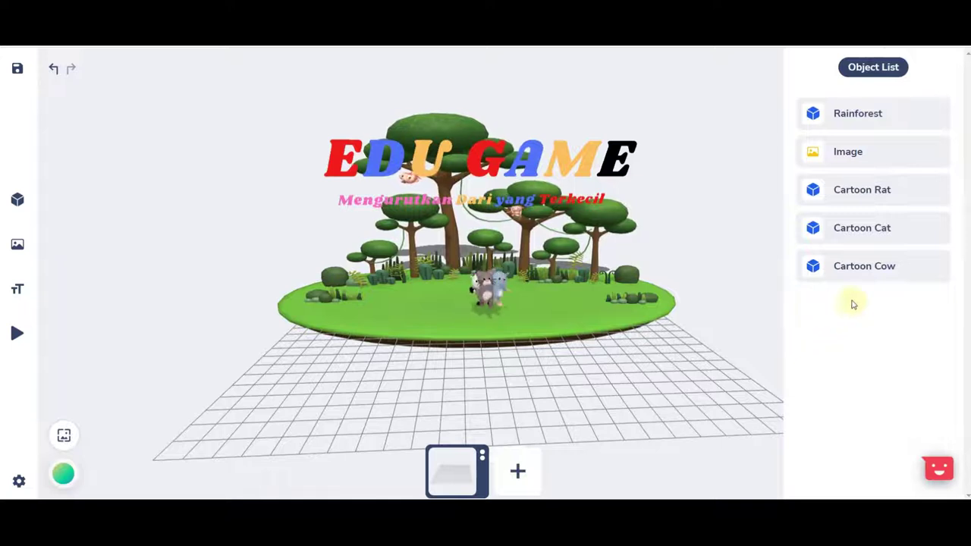
click(860, 190)
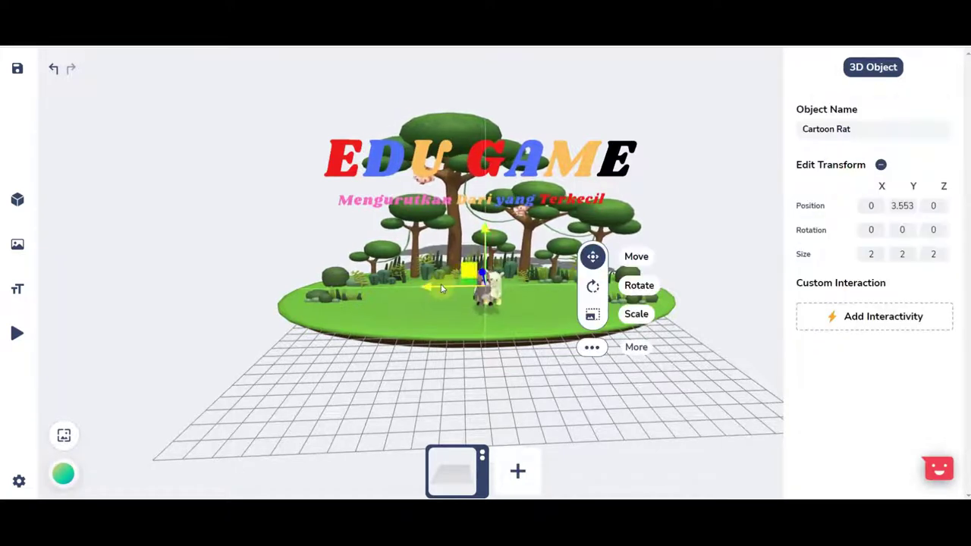
drag(440, 286, 508, 279)
click(724, 188)
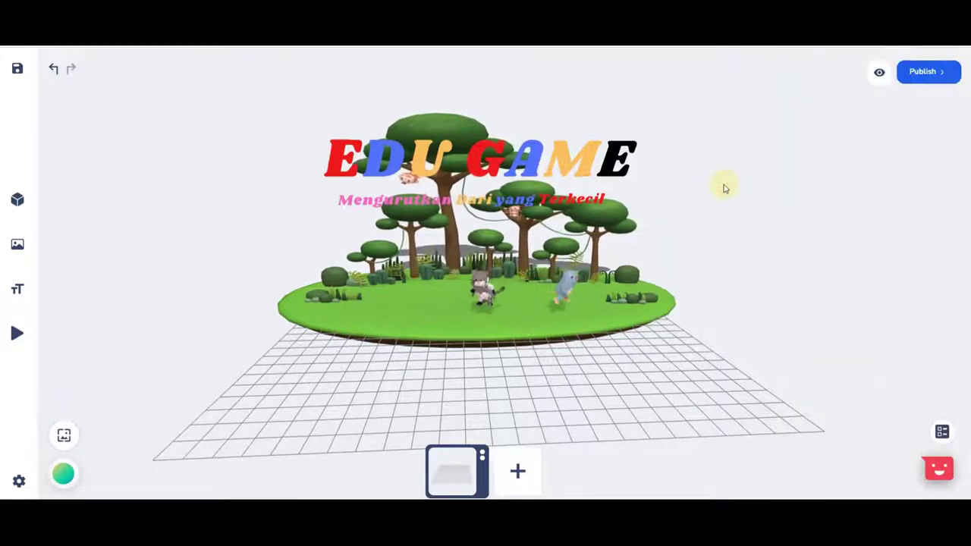
Step: Move the Cartoon Cat along the X axis to about 8.52, on the opposite side of the cow from the rat
click(941, 430)
click(862, 225)
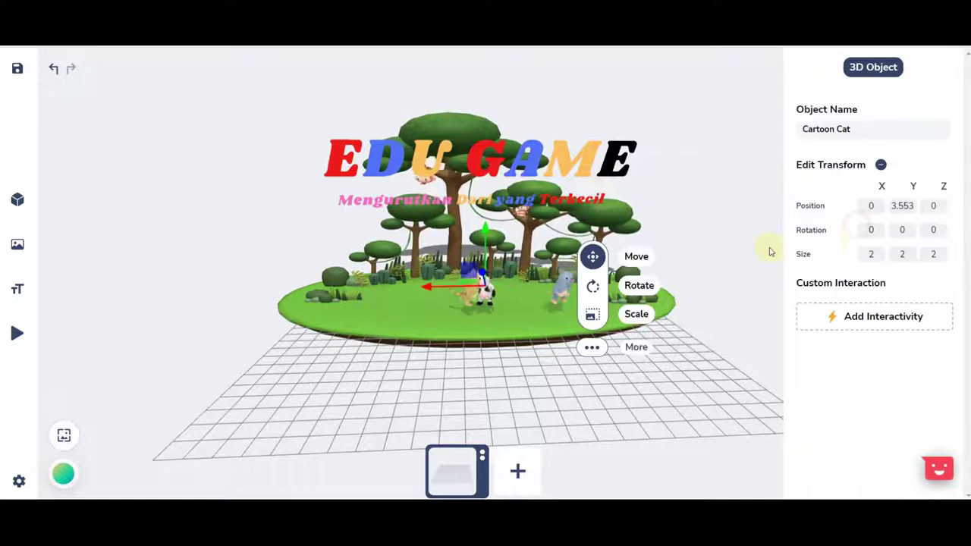
drag(427, 289, 343, 291)
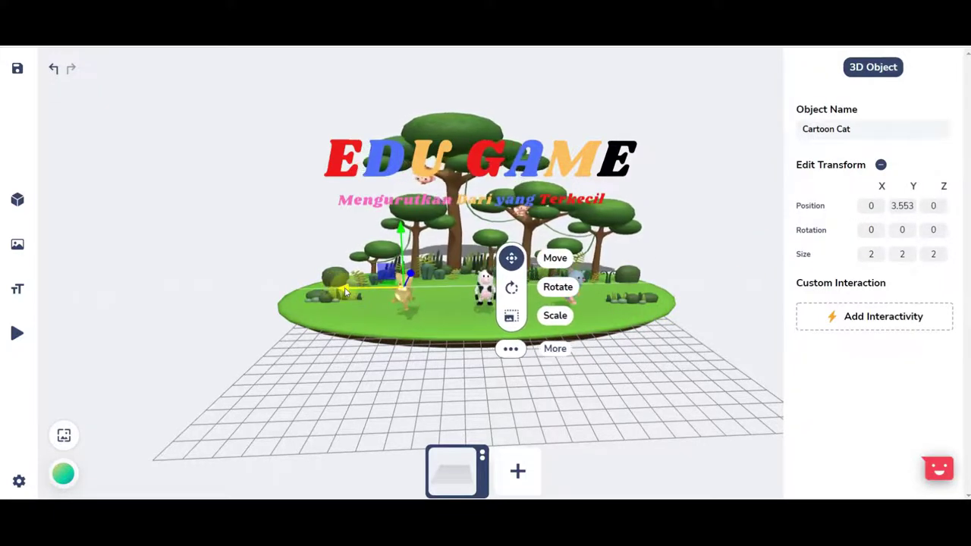
click(680, 230)
drag(745, 258, 740, 233)
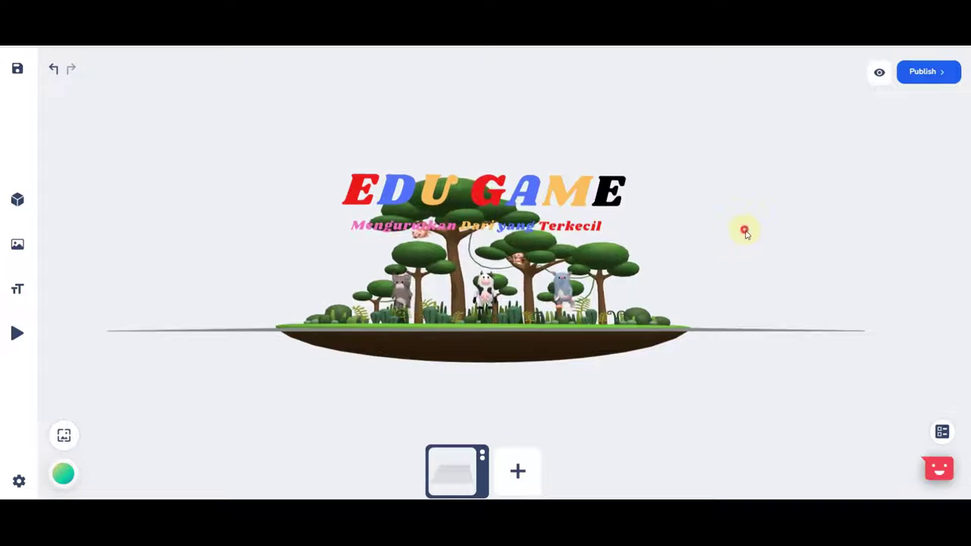
drag(745, 233, 746, 235)
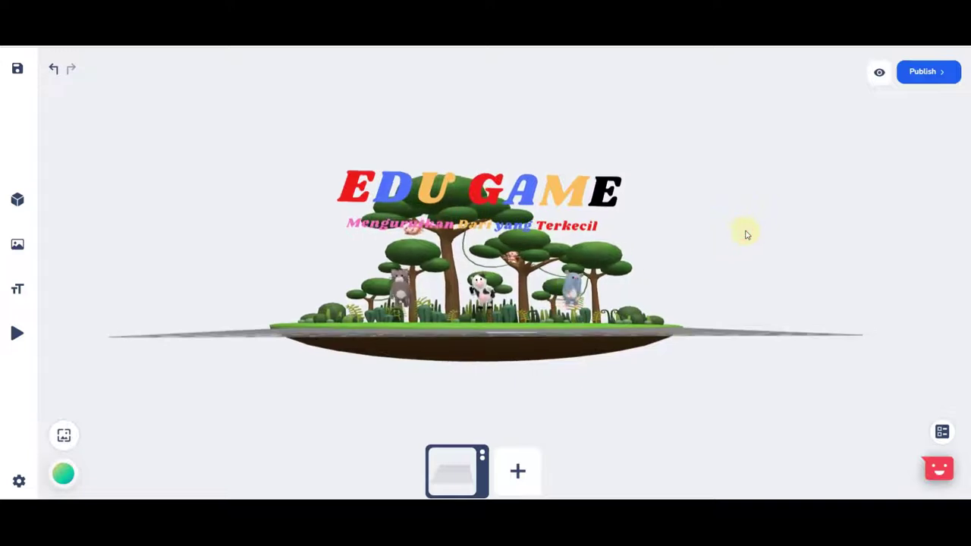
Step: Scale the Cartoon Cow up uniformly to a size of about 4.13
click(398, 282)
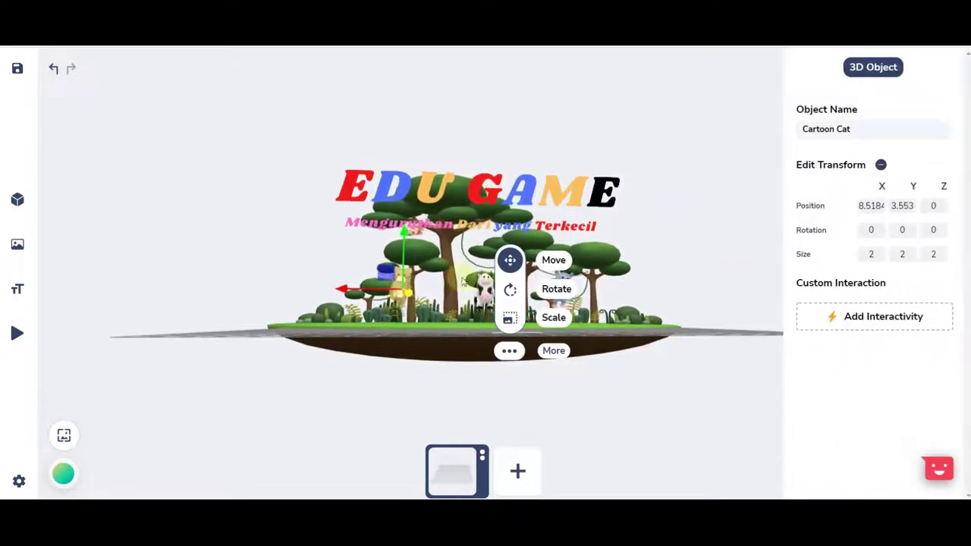
click(486, 282)
click(573, 292)
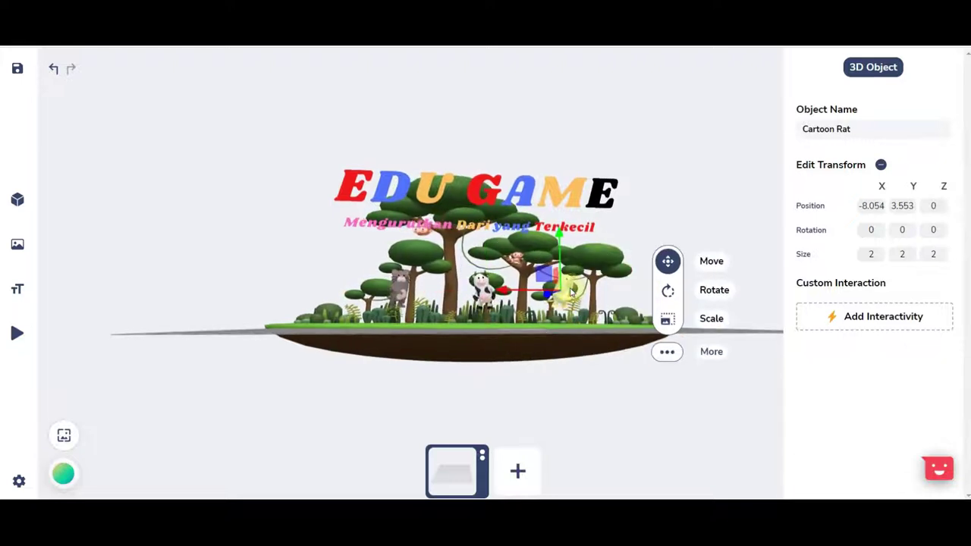
click(488, 289)
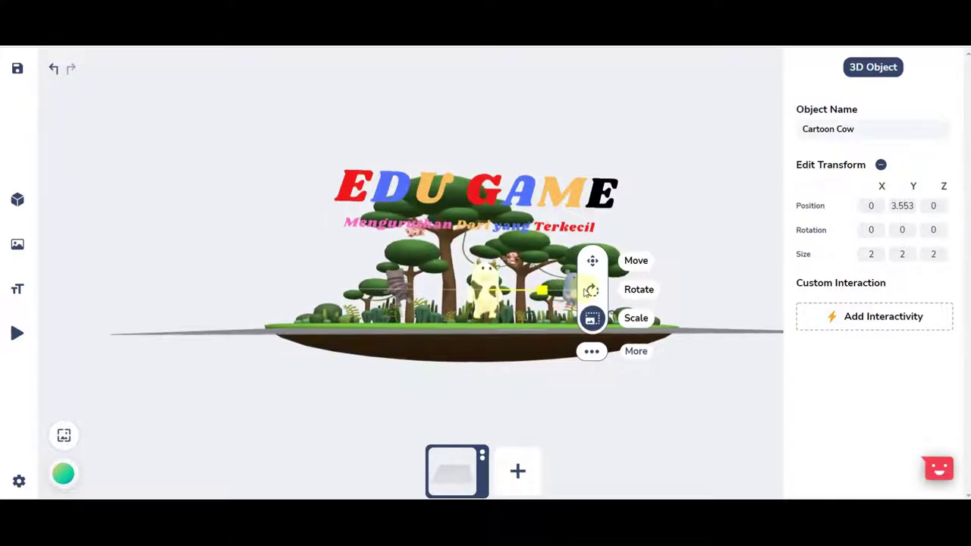
drag(716, 230, 691, 242)
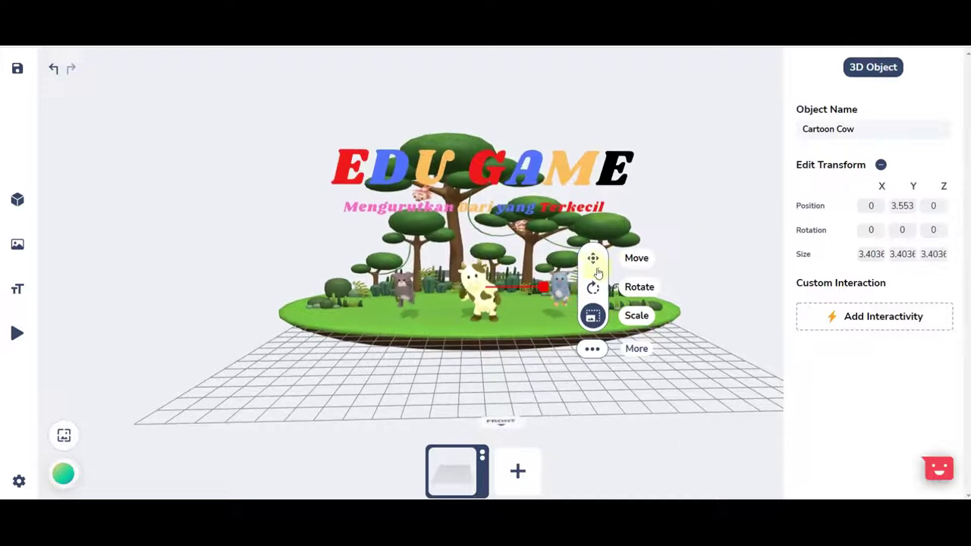
drag(550, 292, 564, 289)
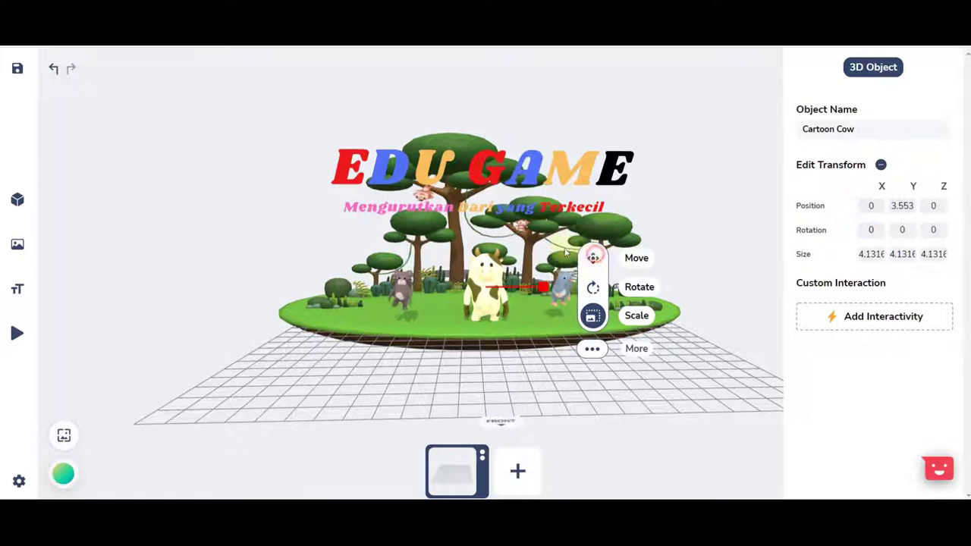
Step: Raise the Cartoon Cow to a Y position of about 4.23 so it stands on the grass
click(591, 259)
drag(487, 219, 487, 221)
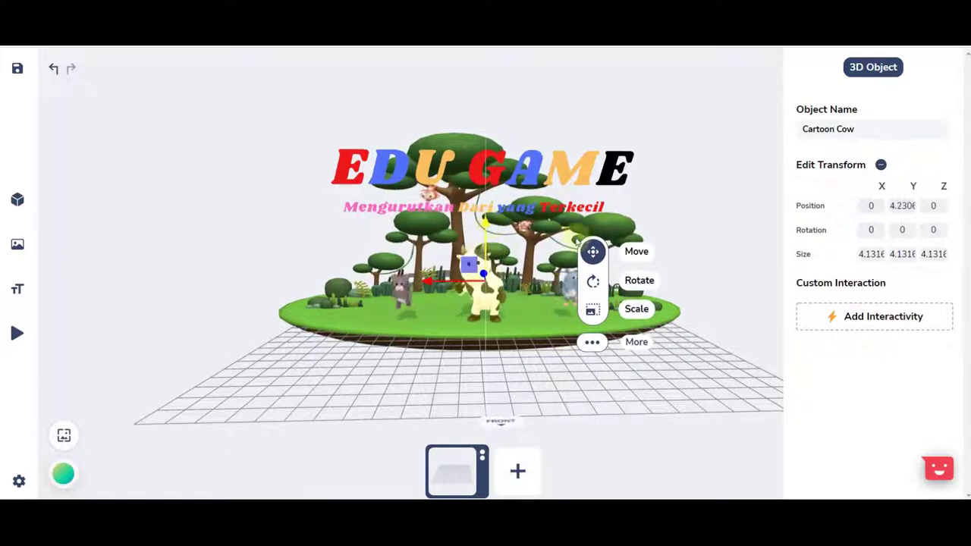
click(689, 219)
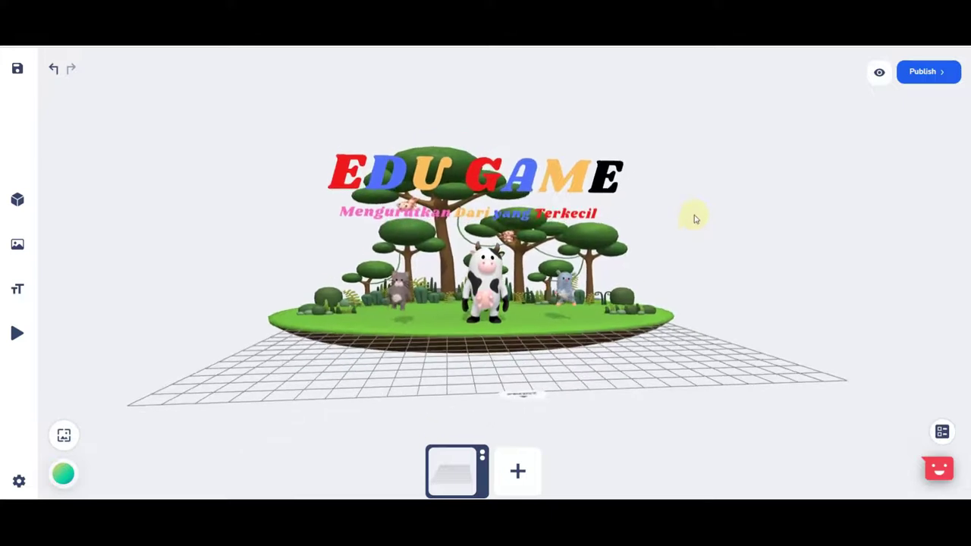
Step: Scale the Cartoon Cat up uniformly to a size of about 2.88
click(400, 291)
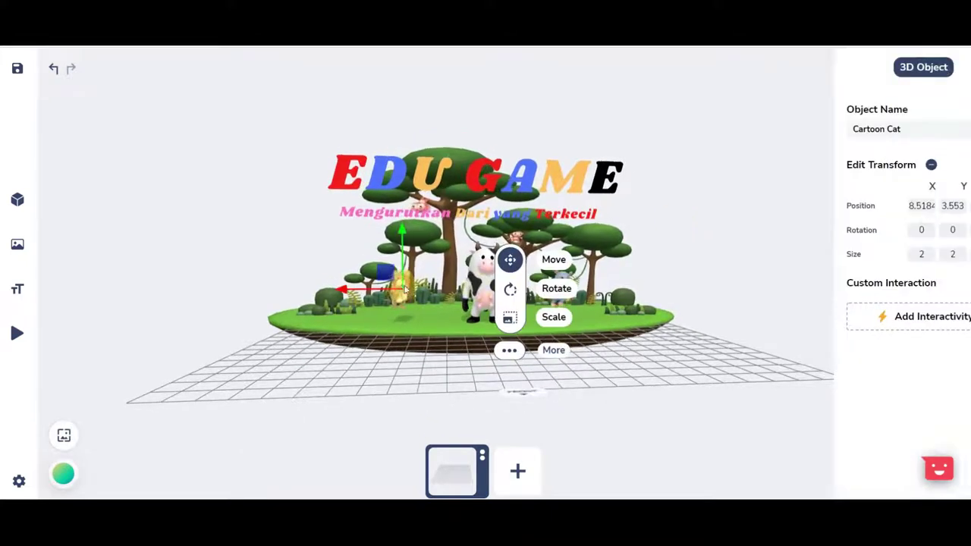
click(554, 317)
drag(476, 291, 588, 281)
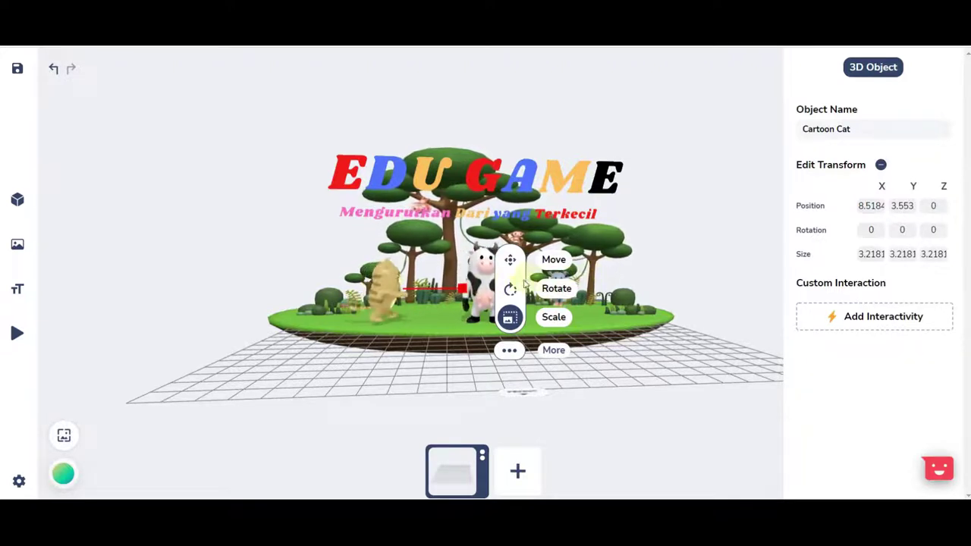
click(650, 261)
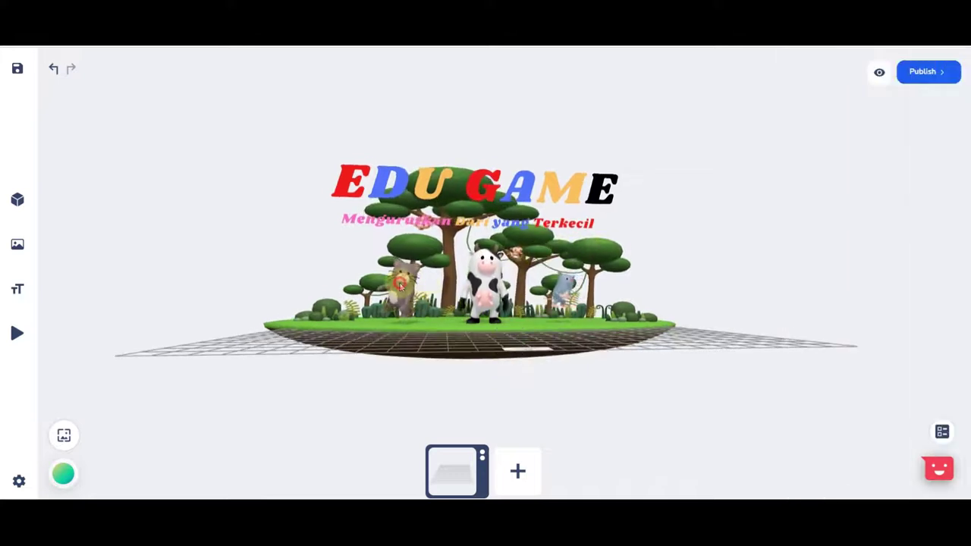
Step: Lower the Cartoon Cat onto the grass at a Y position of about 3.04
click(425, 282)
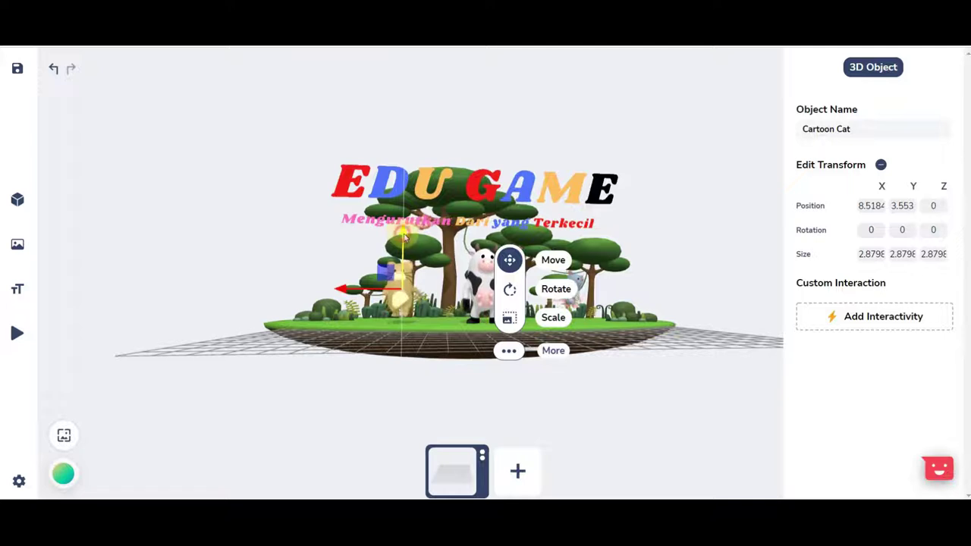
drag(406, 236, 406, 242)
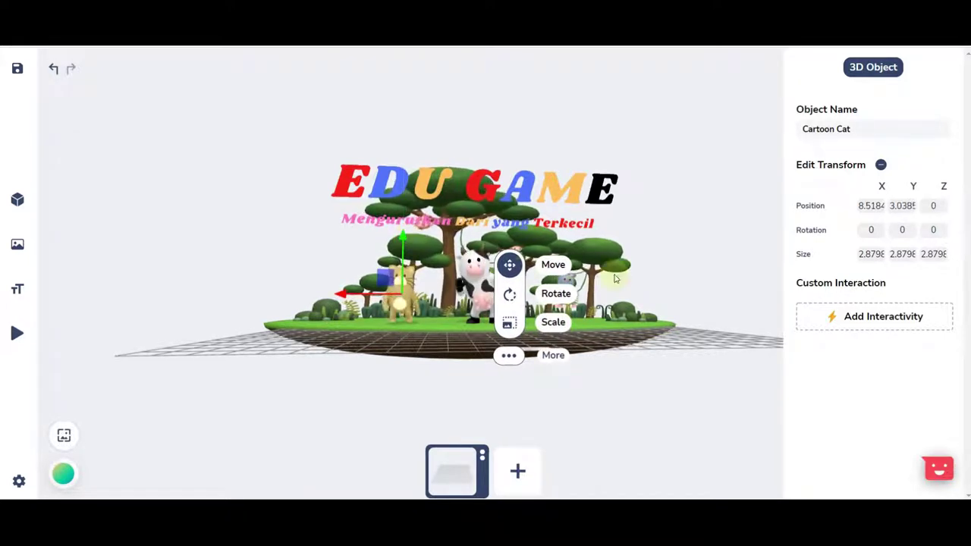
drag(676, 233, 679, 261)
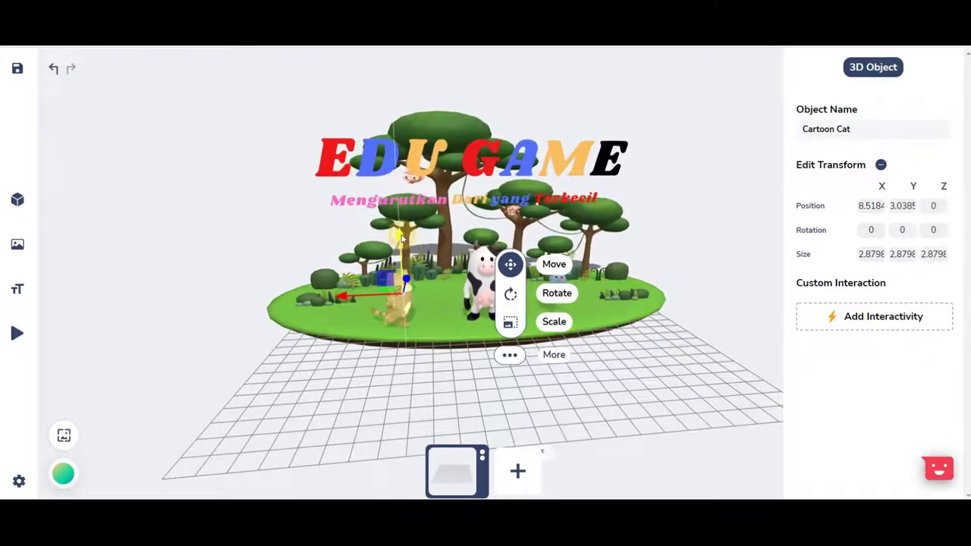
click(708, 230)
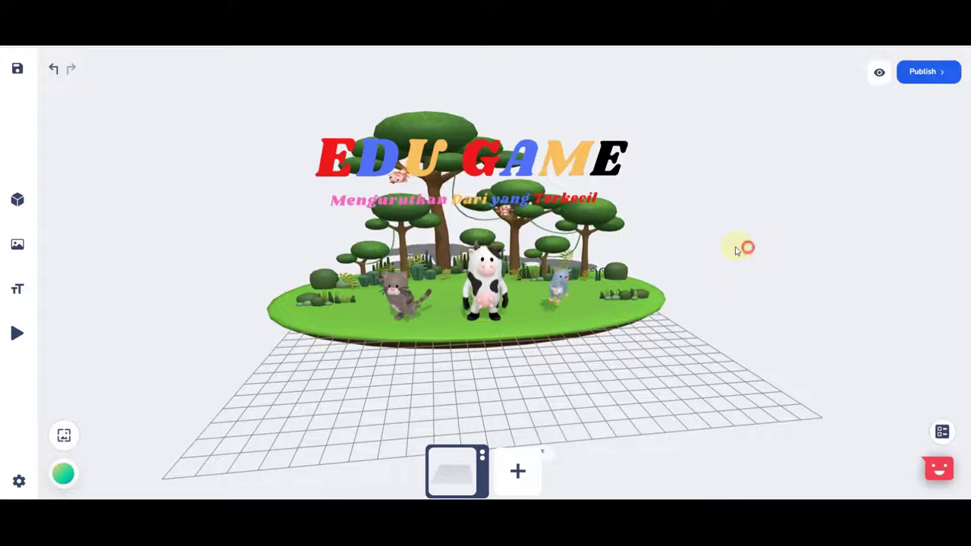
Step: Lower the Cartoon Rat onto the grass at a Y position of about 1.97
drag(741, 249, 723, 234)
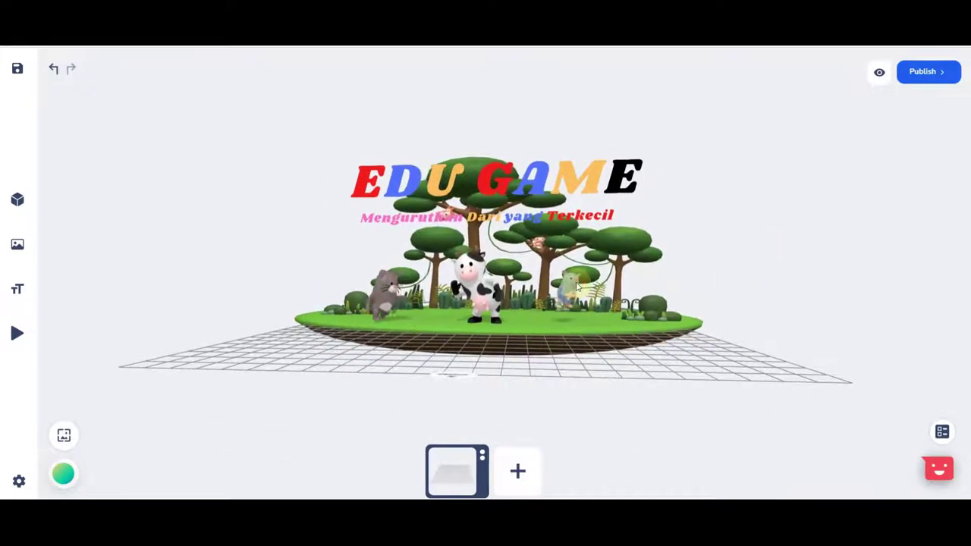
click(578, 286)
click(563, 285)
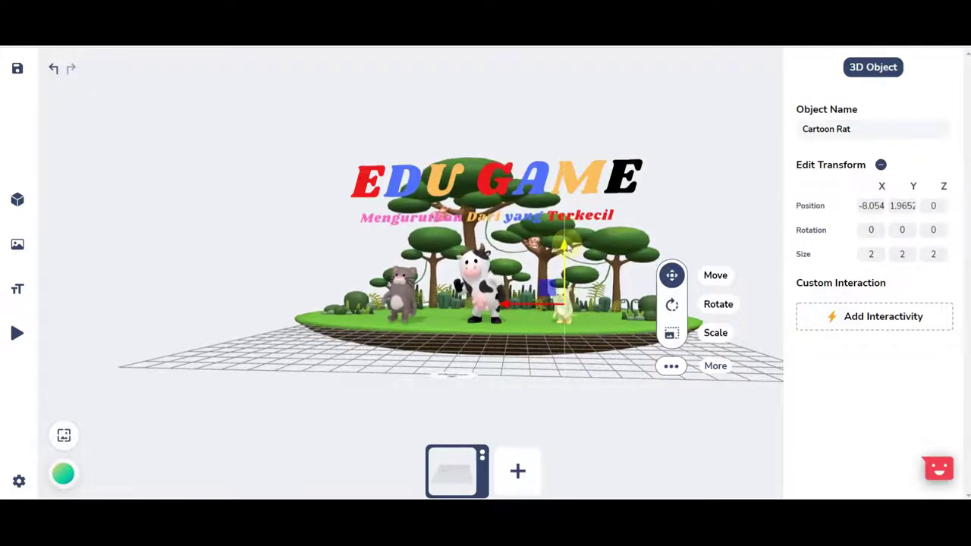
click(702, 205)
mouse_move(704, 223)
mouse_down()
mouse_move(815, 245)
mouse_move(830, 238)
mouse_move(829, 247)
mouse_move(733, 256)
mouse_move(711, 230)
mouse_up()
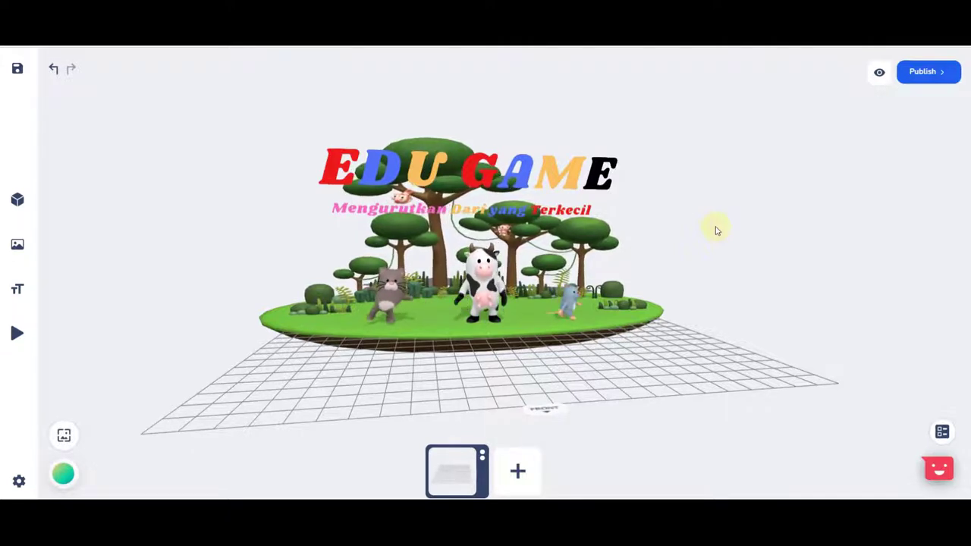
Step: Add the Rock D model from the Nature collection of 3D objects to the scene
click(17, 199)
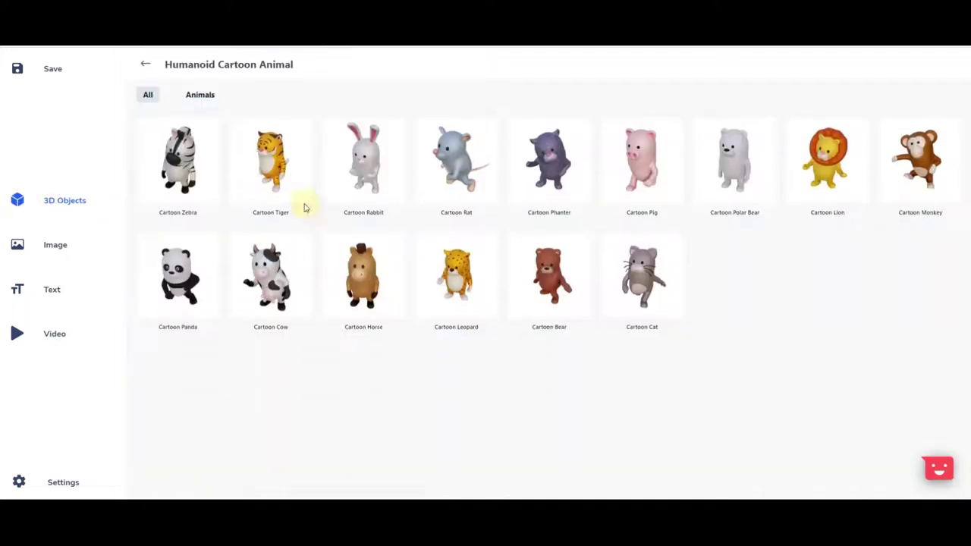
click(144, 66)
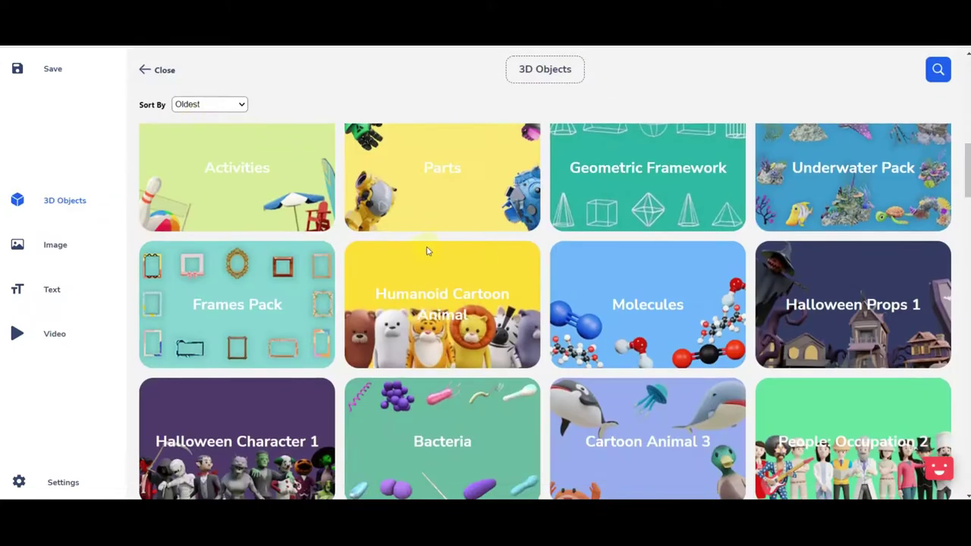
scroll(427, 251, up, 10)
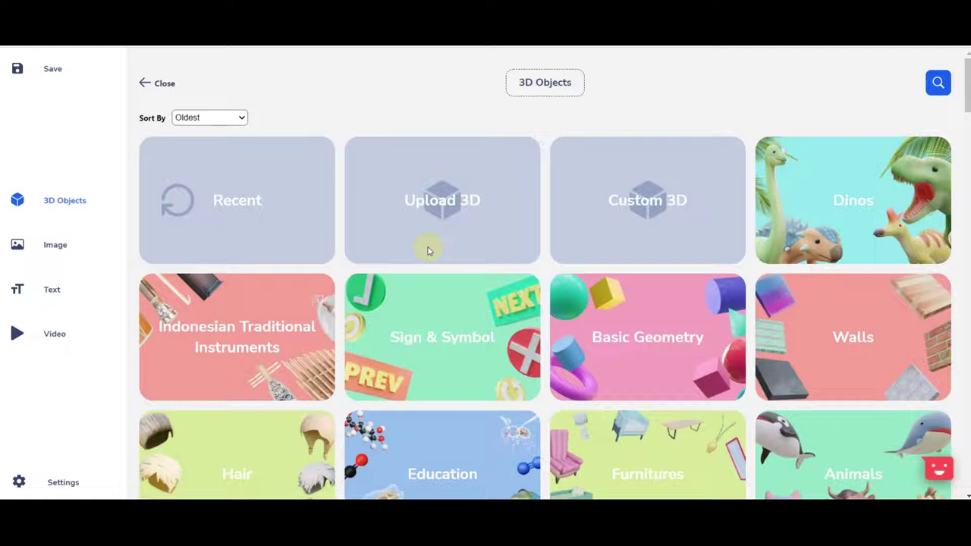
scroll(427, 251, down, 2)
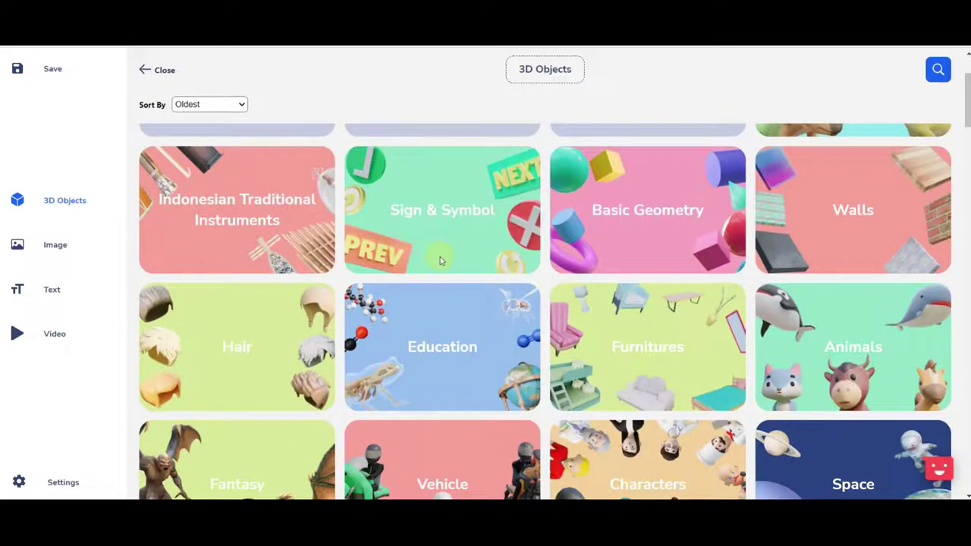
scroll(442, 261, down, 3)
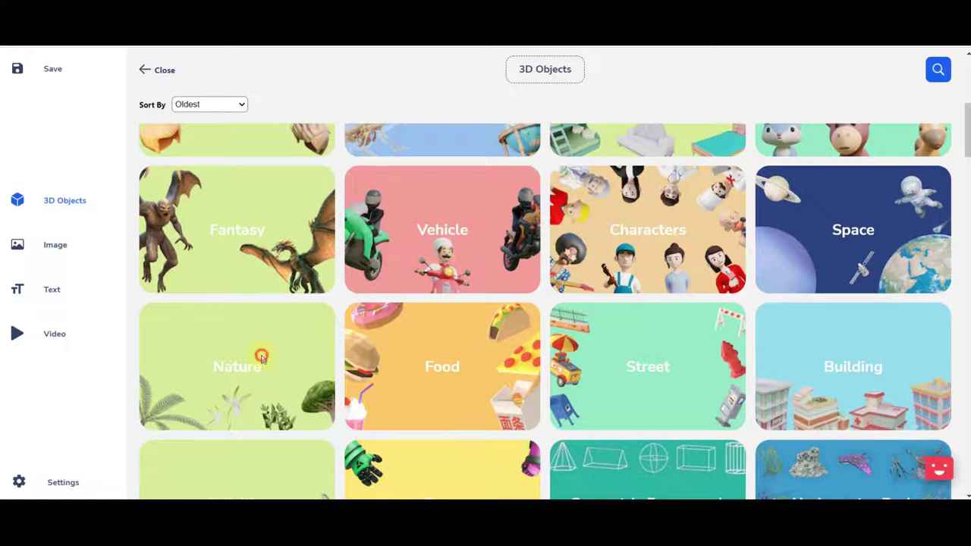
click(260, 358)
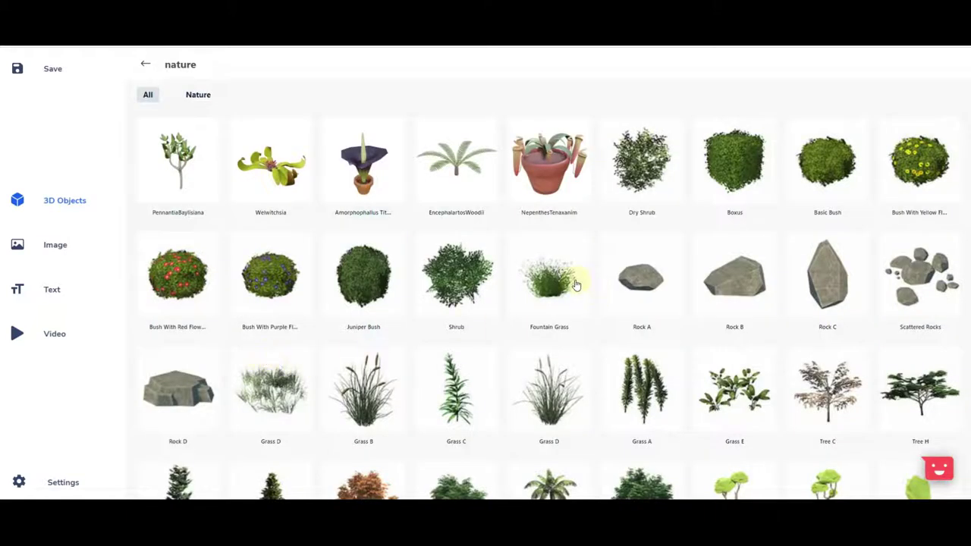
scroll(576, 284, down, 3)
click(185, 205)
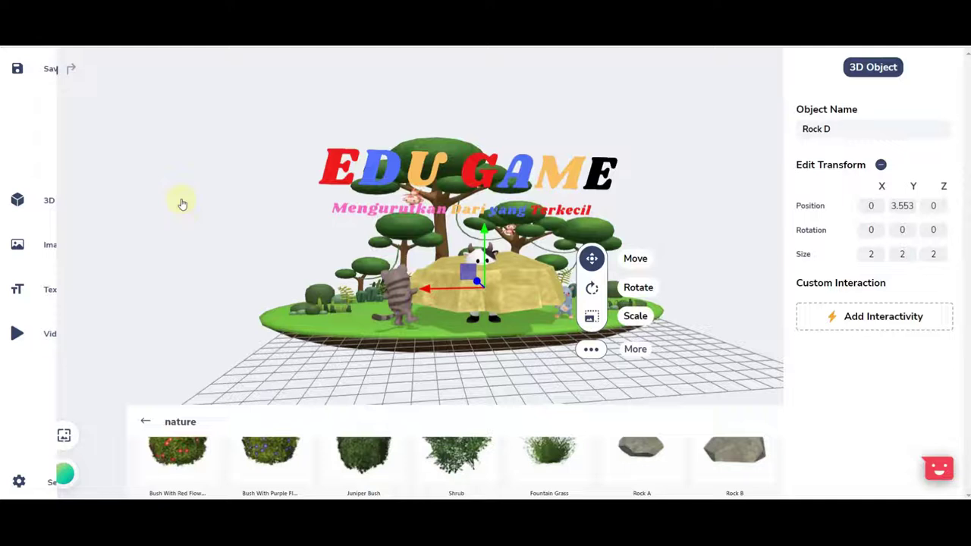
Step: Move Rock D in front of the island, to about X 10.78 and Z 12.36
drag(724, 225, 423, 293)
drag(267, 329, 402, 286)
drag(436, 327, 289, 323)
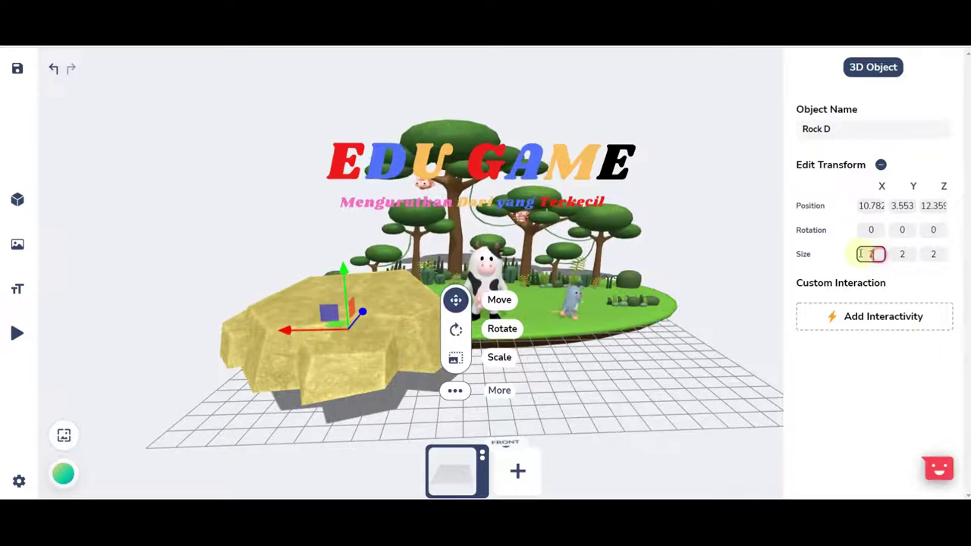
Step: Set Rock D's size to 1 in X, 0.5 in Y and 1 in Z
text(1)
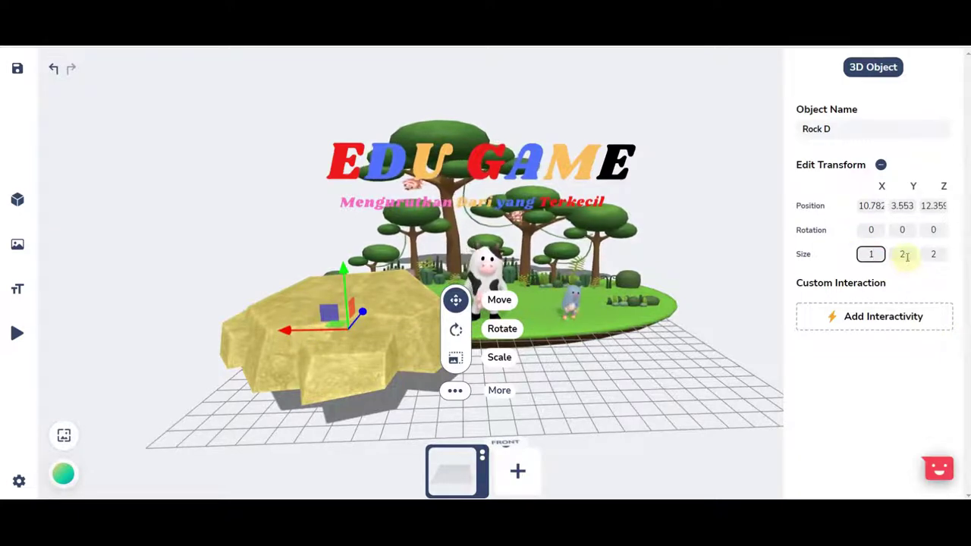
click(896, 254)
click(943, 254)
text(1)
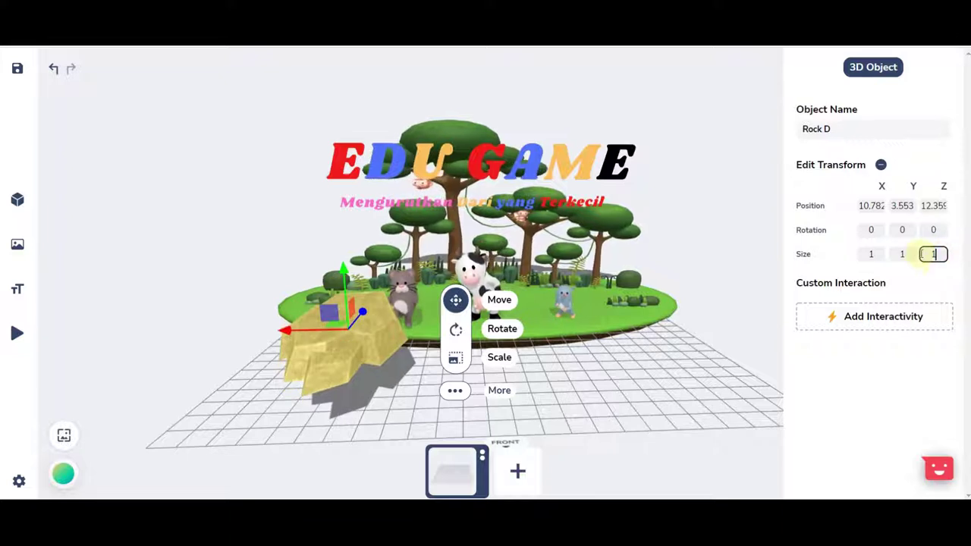
mouse_move(707, 302)
mouse_down()
mouse_move(718, 260)
mouse_move(725, 296)
mouse_up()
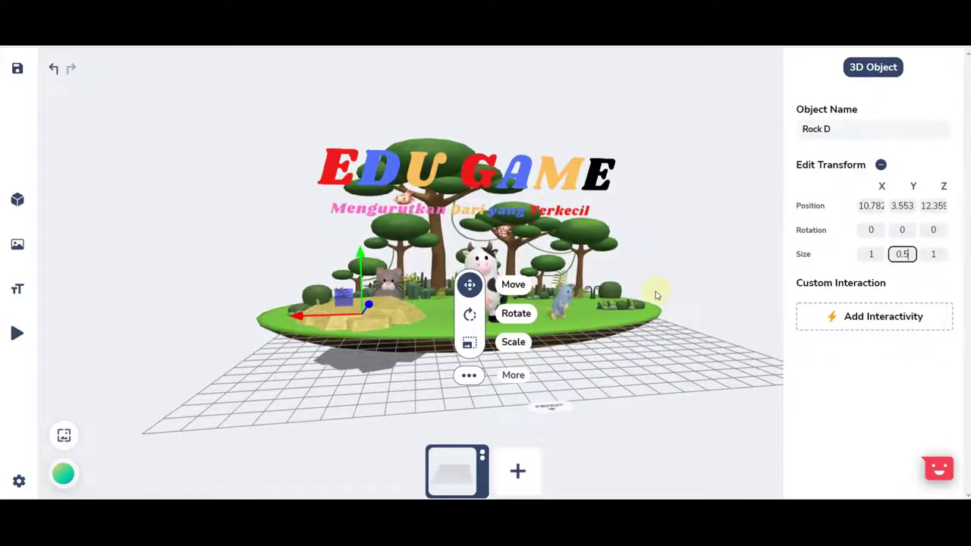
Step: Lower Rock D to the ground grid, at a Y position of about -0.21
drag(360, 260, 345, 314)
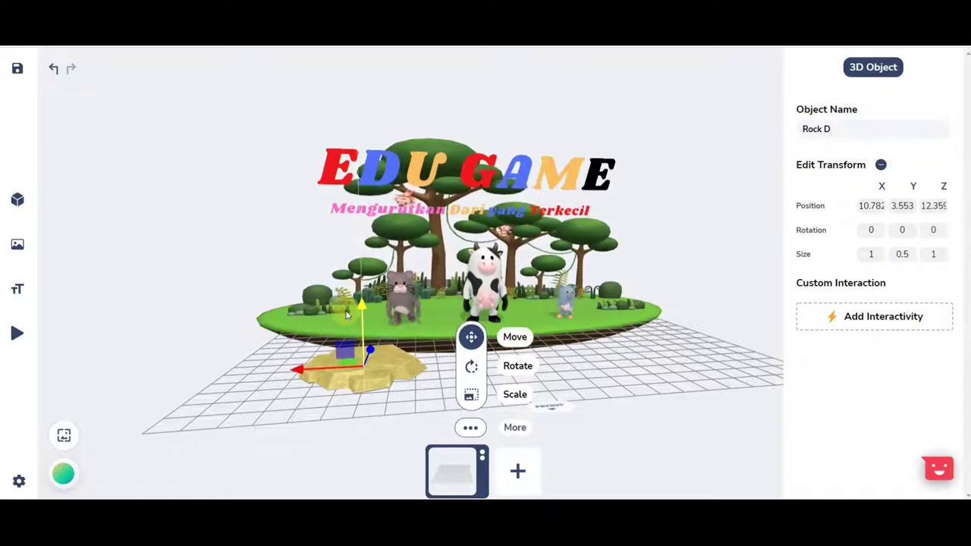
click(721, 245)
mouse_move(795, 288)
mouse_down()
mouse_move(711, 288)
mouse_move(650, 303)
mouse_move(739, 322)
mouse_move(867, 284)
mouse_move(895, 295)
mouse_move(829, 321)
mouse_move(796, 311)
mouse_move(801, 293)
mouse_up()
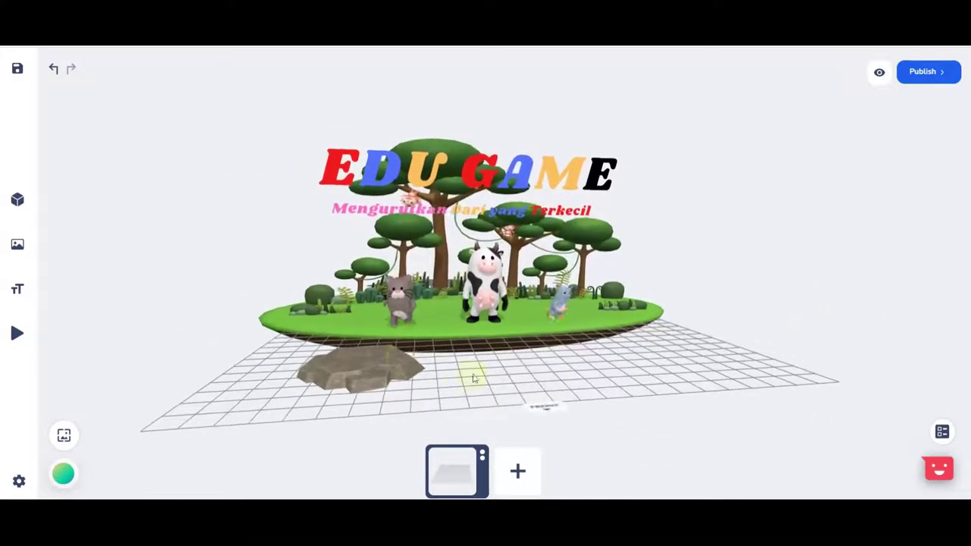
drag(823, 288, 824, 289)
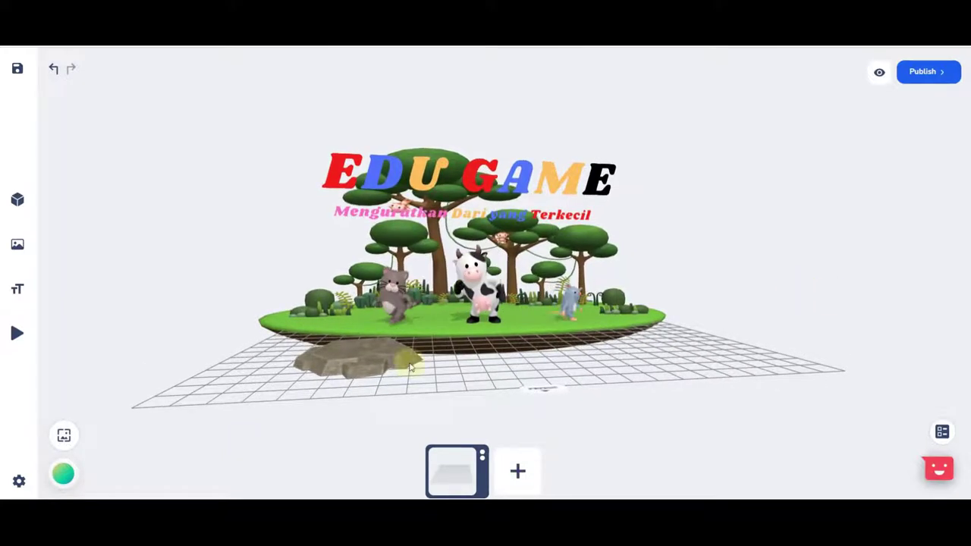
Step: Duplicate Rock D and place the copy in front of the cow with its X position set to 0
click(360, 361)
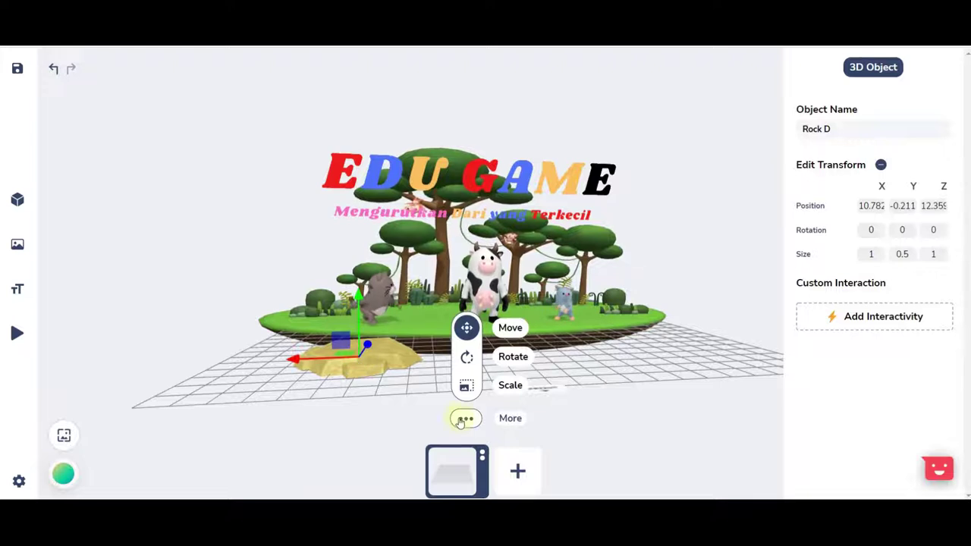
click(466, 420)
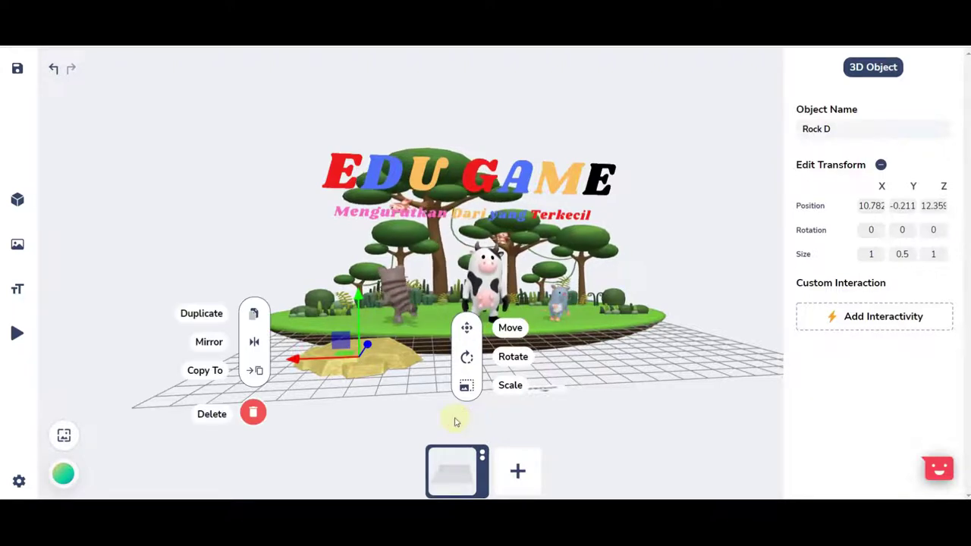
click(252, 317)
drag(282, 365, 456, 386)
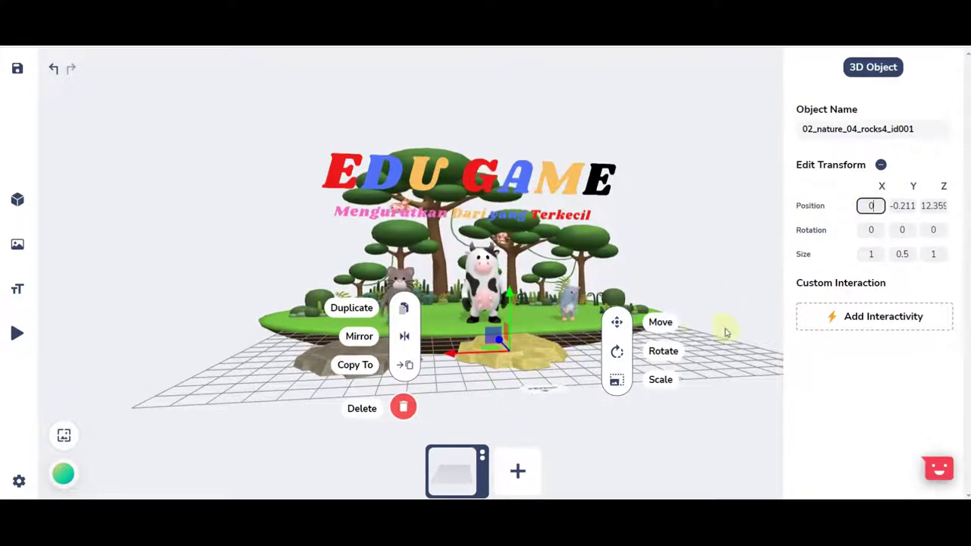
click(433, 349)
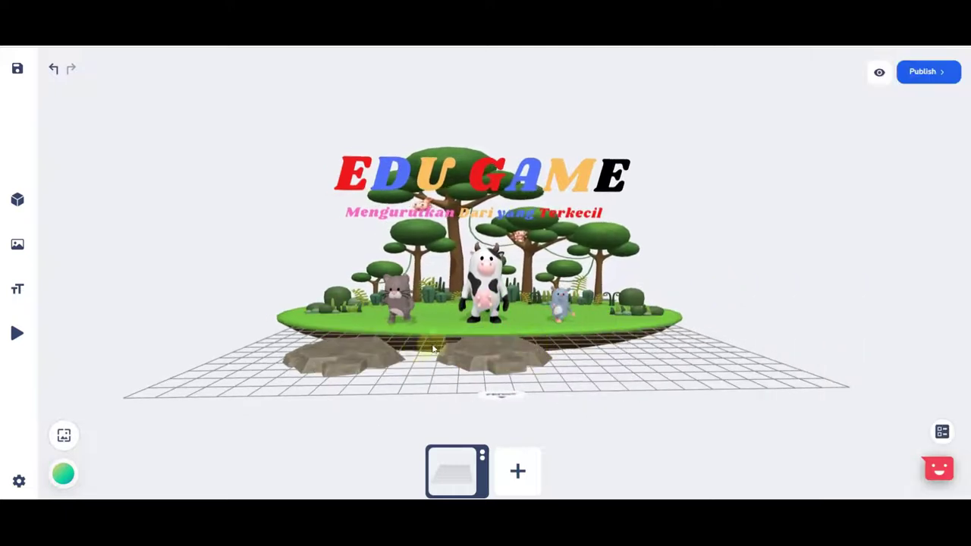
Step: Duplicate the middle rock and move the copy in front of the rat, to about X -11.2
click(499, 359)
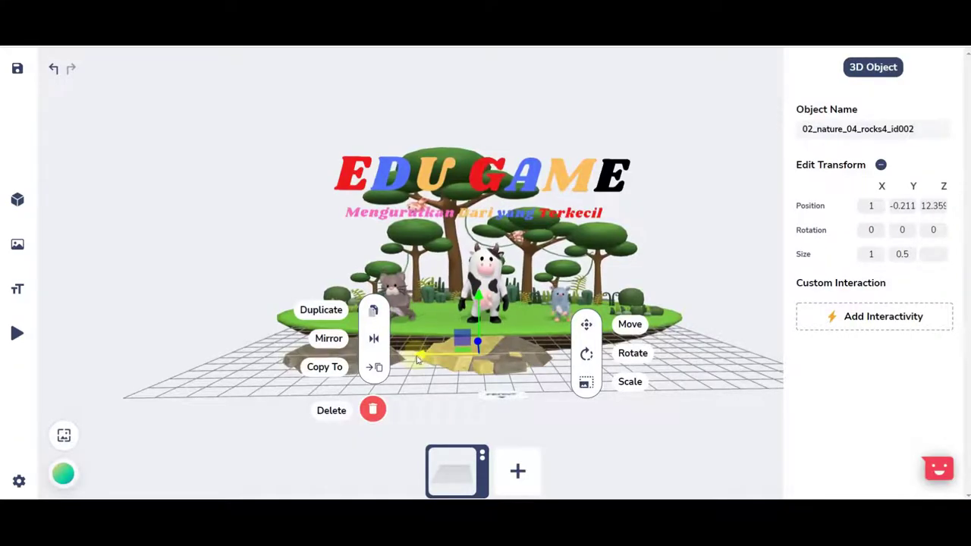
drag(425, 356, 587, 362)
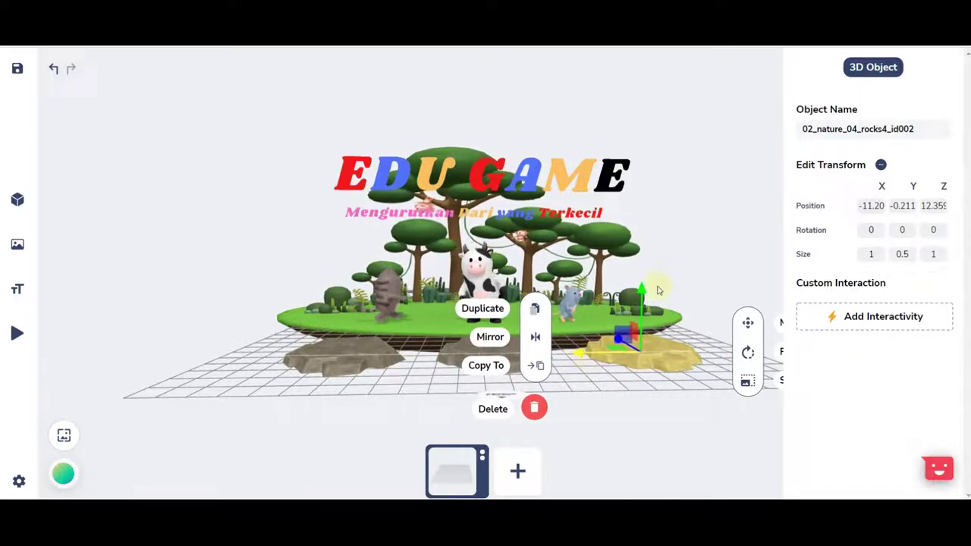
click(732, 258)
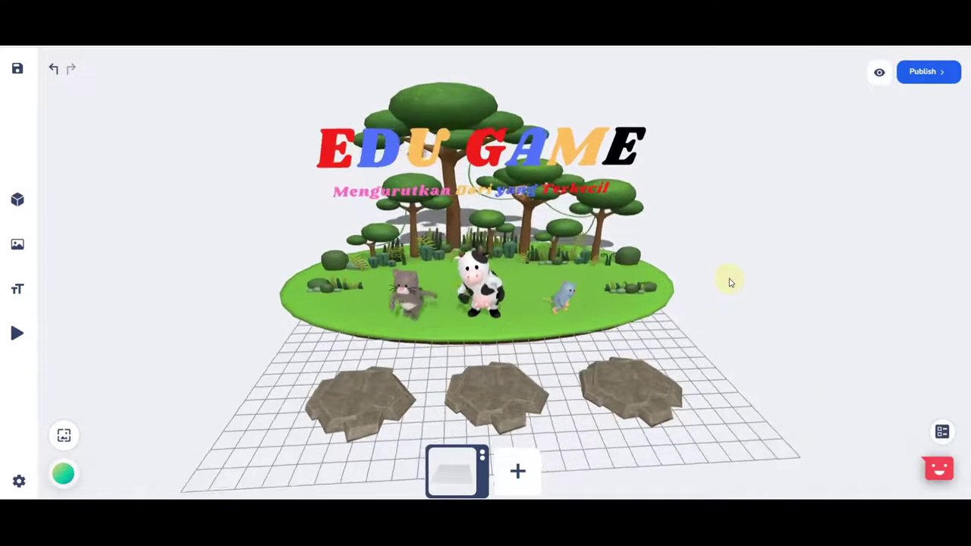
click(607, 390)
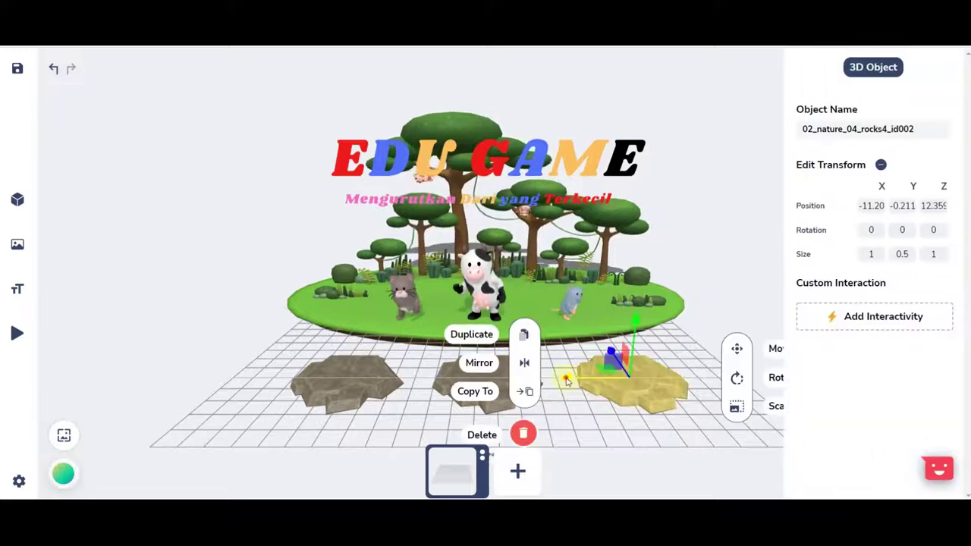
click(723, 254)
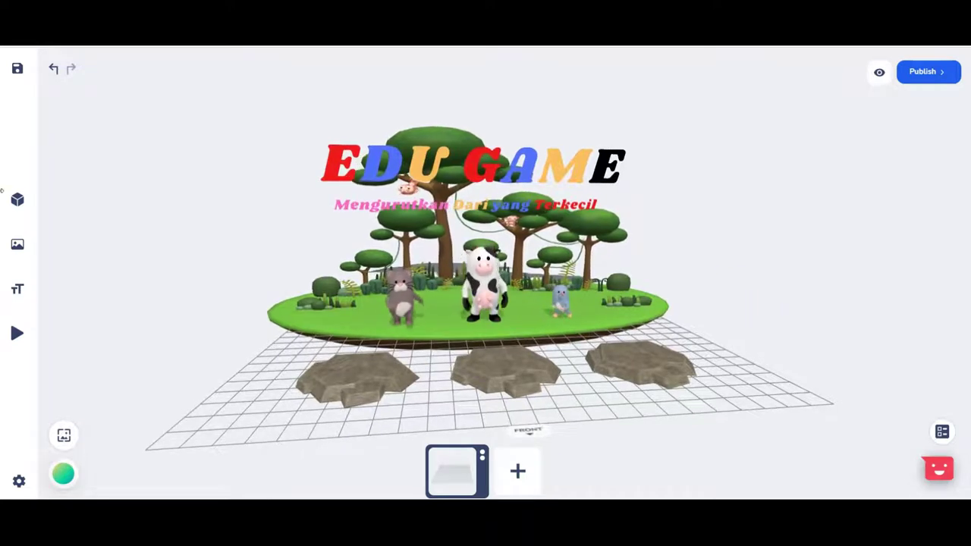
Step: Add the model of the standing man in the patterned jacket from the Custom 3D collection of 3D objects
click(17, 200)
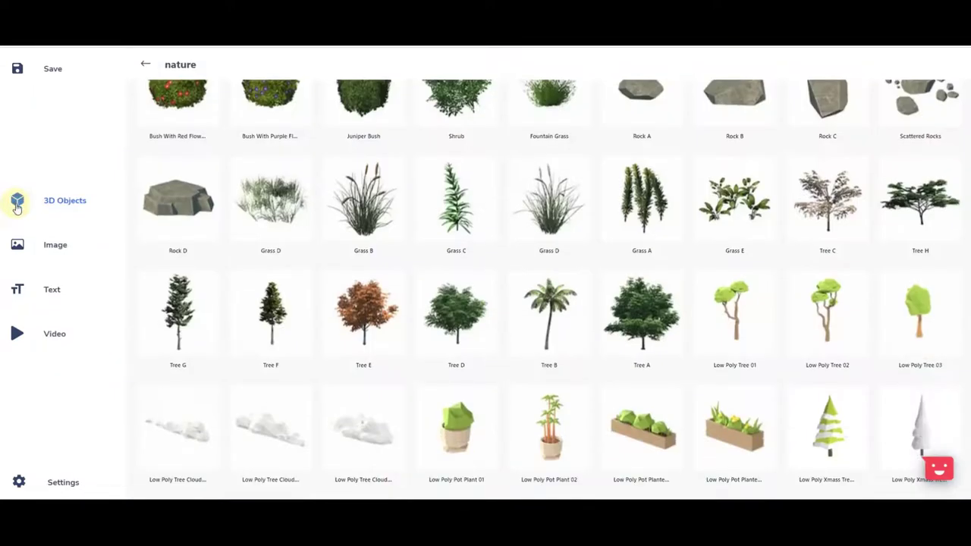
click(148, 63)
scroll(423, 226, up, 5)
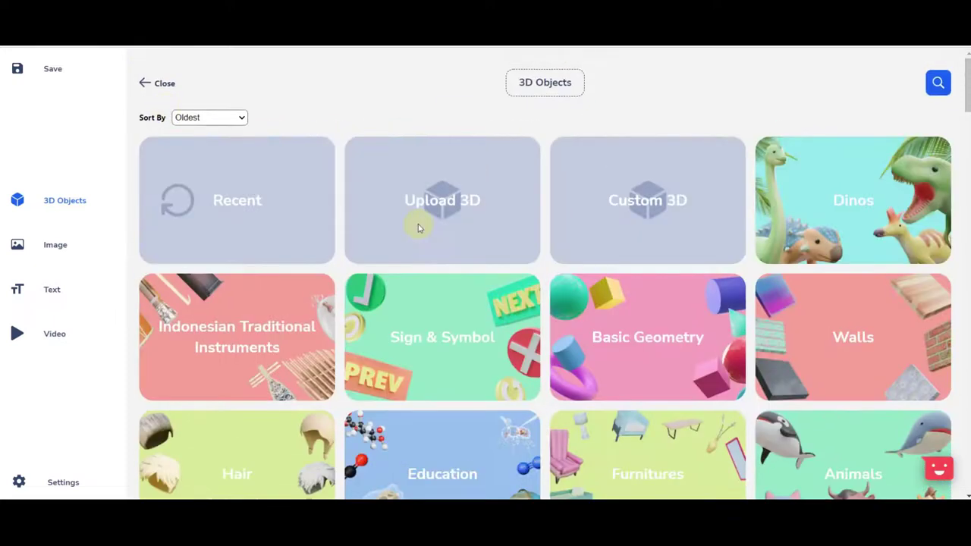
click(649, 199)
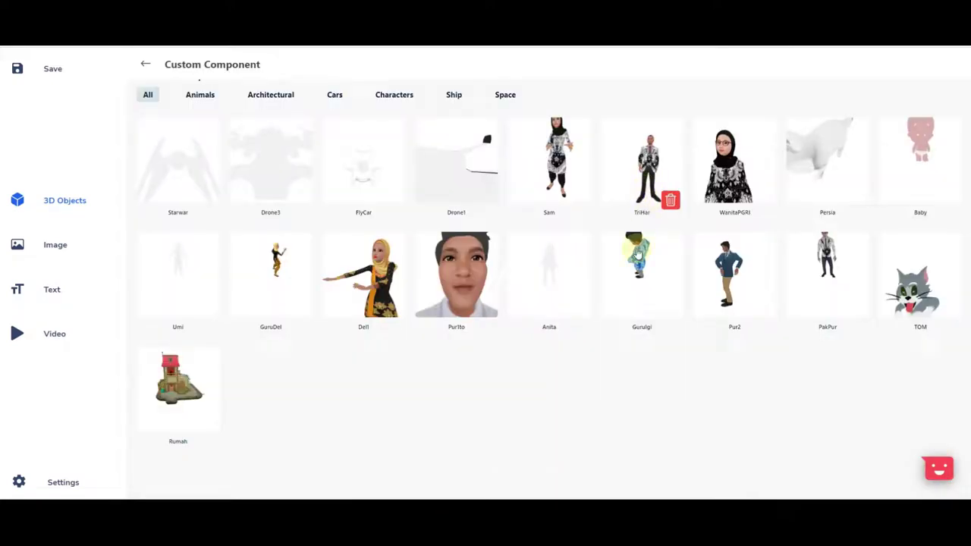
click(651, 173)
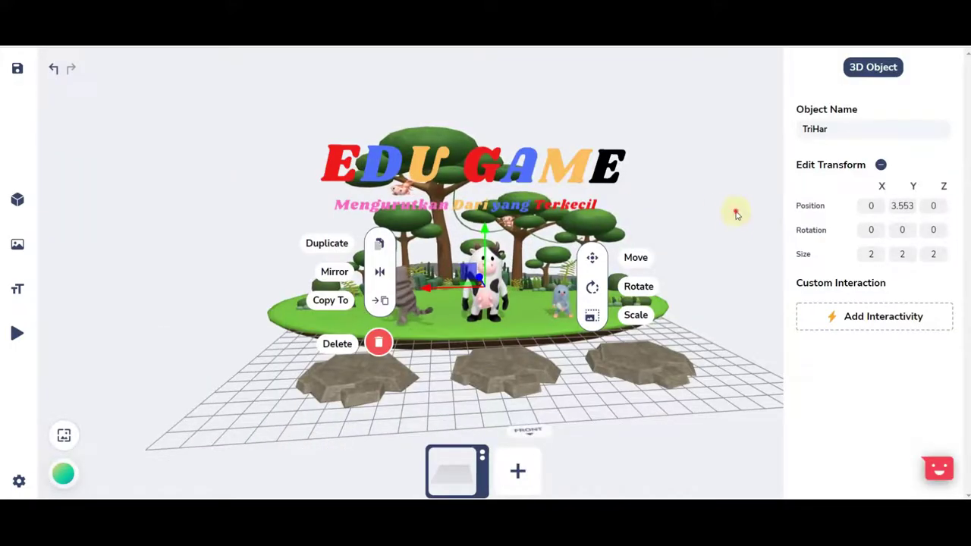
Step: Move the man model beside the rock in front of the cat, to about X 16.79 and Z 12.07
drag(735, 215, 450, 303)
drag(644, 440, 713, 397)
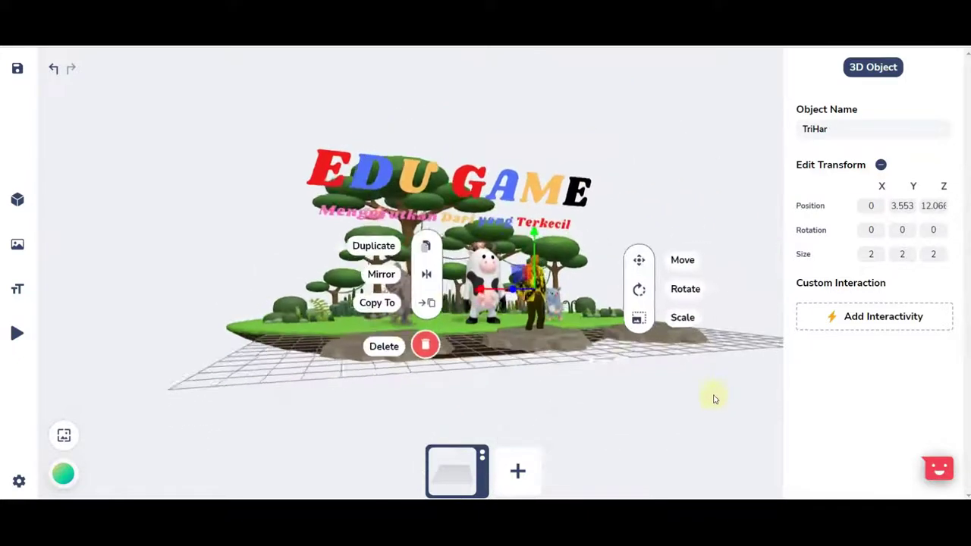
drag(451, 291, 200, 288)
drag(545, 424, 480, 416)
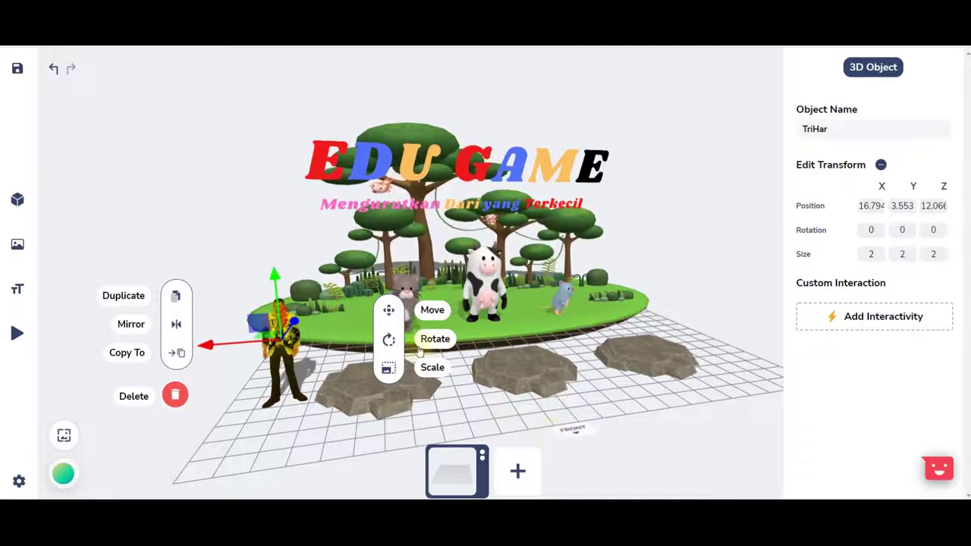
Step: Scale the man model uniformly to about 3.02 and reposition it at about X 17.23 and Y 6.18
click(433, 367)
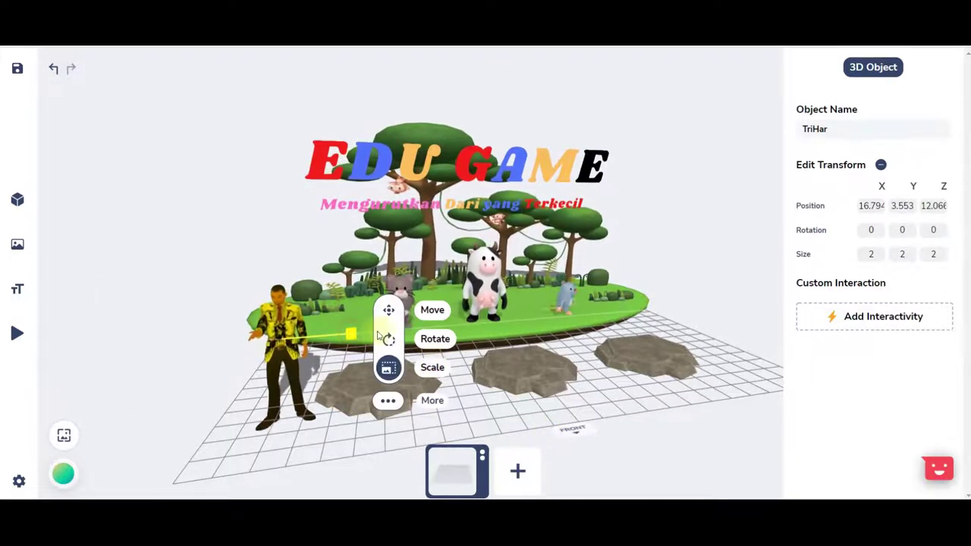
drag(278, 281, 258, 230)
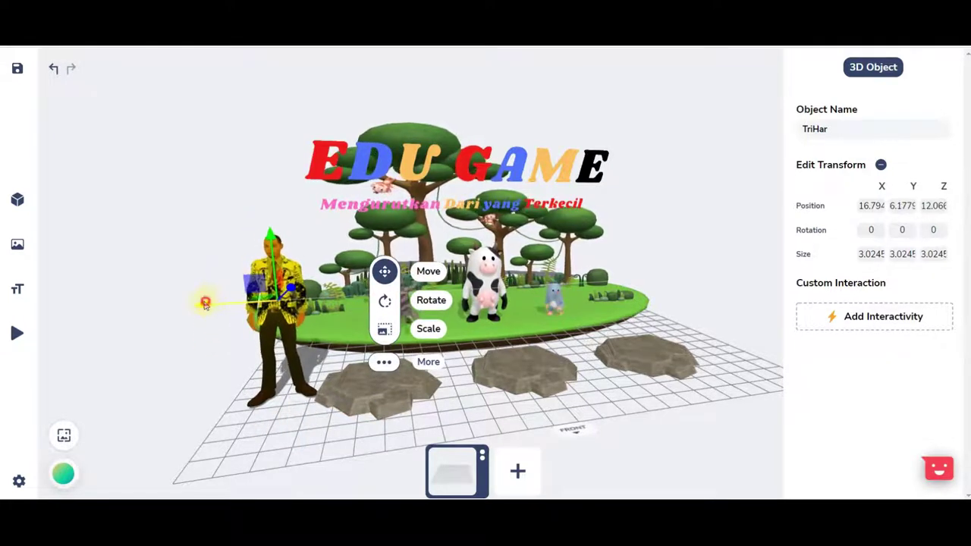
drag(695, 253, 699, 240)
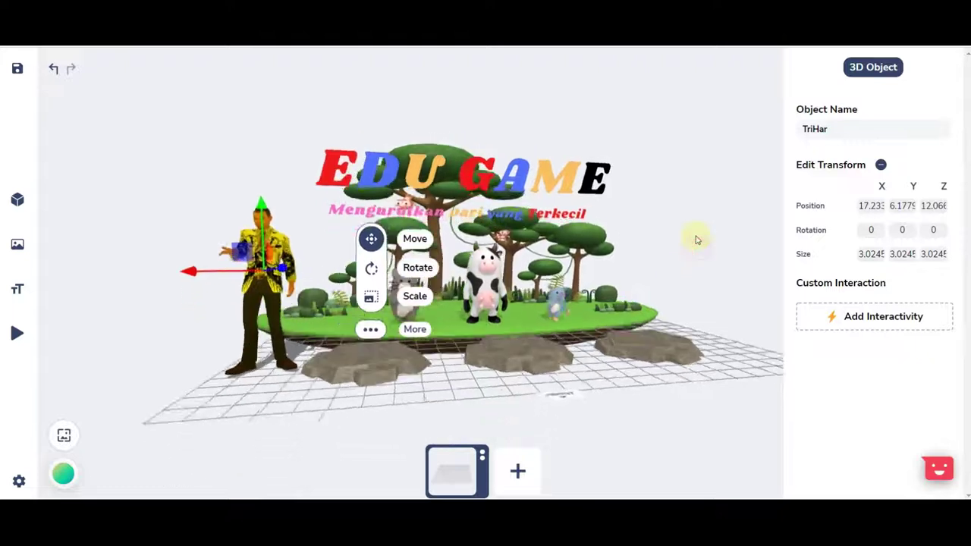
click(700, 240)
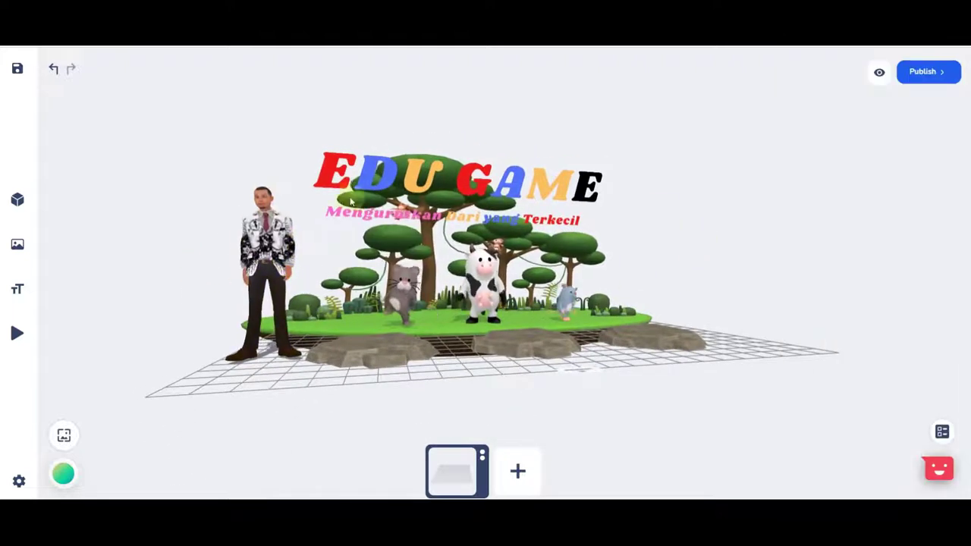
Step: Lower the man model so his feet meet the ground, at a Y position of about 6.07
click(273, 222)
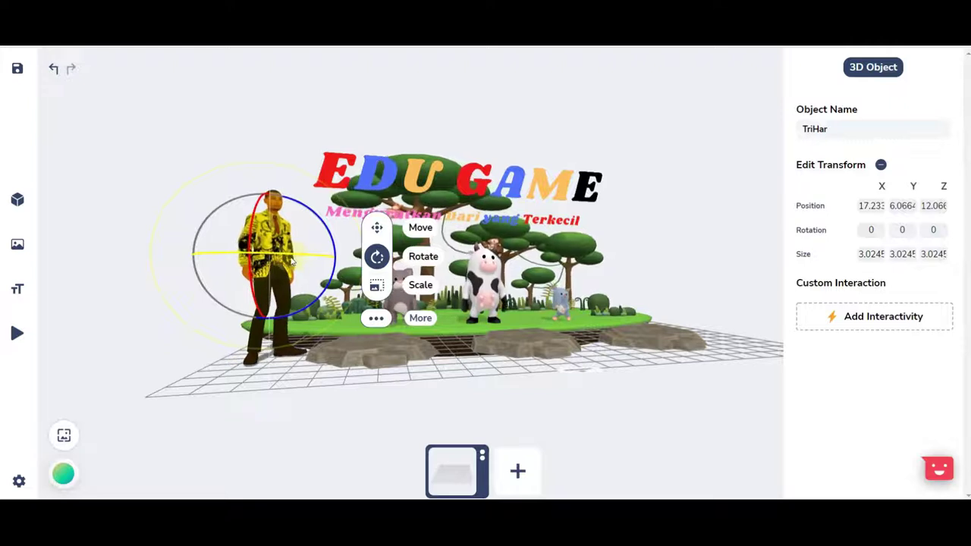
click(701, 148)
mouse_move(729, 156)
mouse_down()
mouse_move(733, 197)
mouse_move(678, 184)
mouse_move(666, 168)
mouse_move(716, 165)
mouse_up()
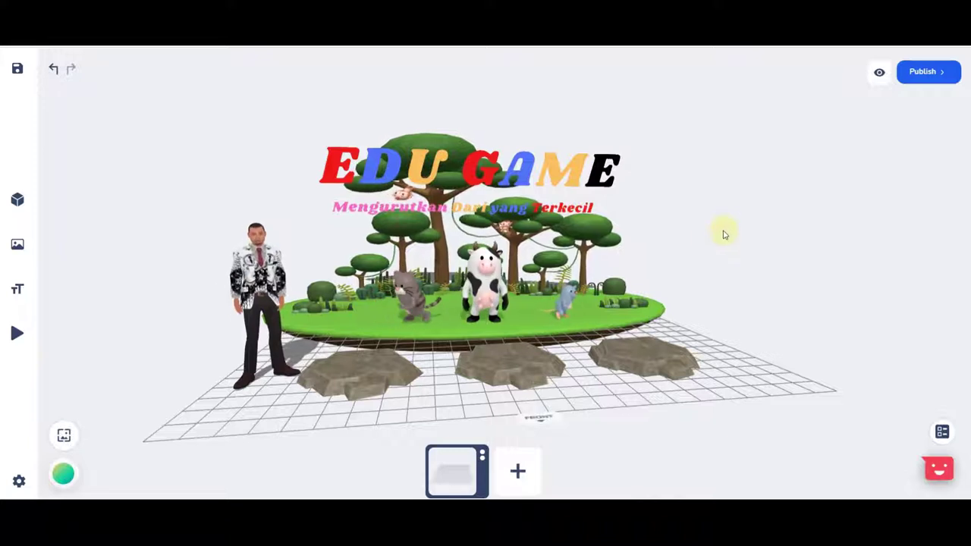
Step: Duplicate scene-1 and open the copy, scene-2, for editing
drag(770, 220, 549, 434)
click(459, 471)
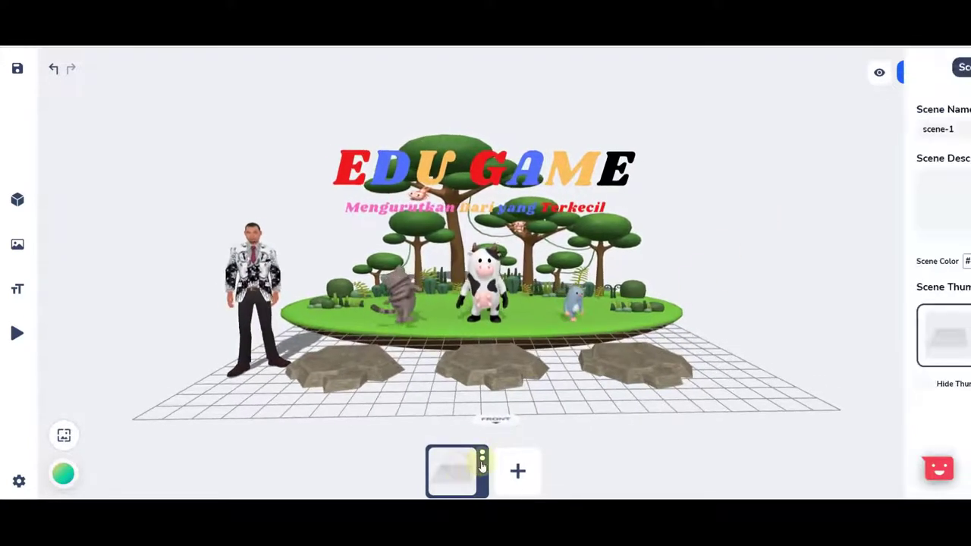
click(482, 458)
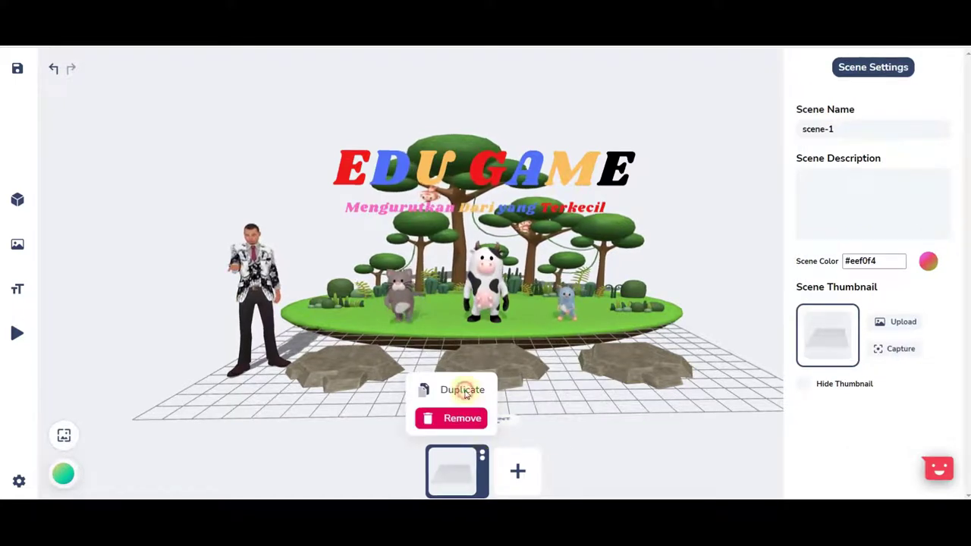
click(462, 390)
click(491, 478)
drag(720, 260, 727, 246)
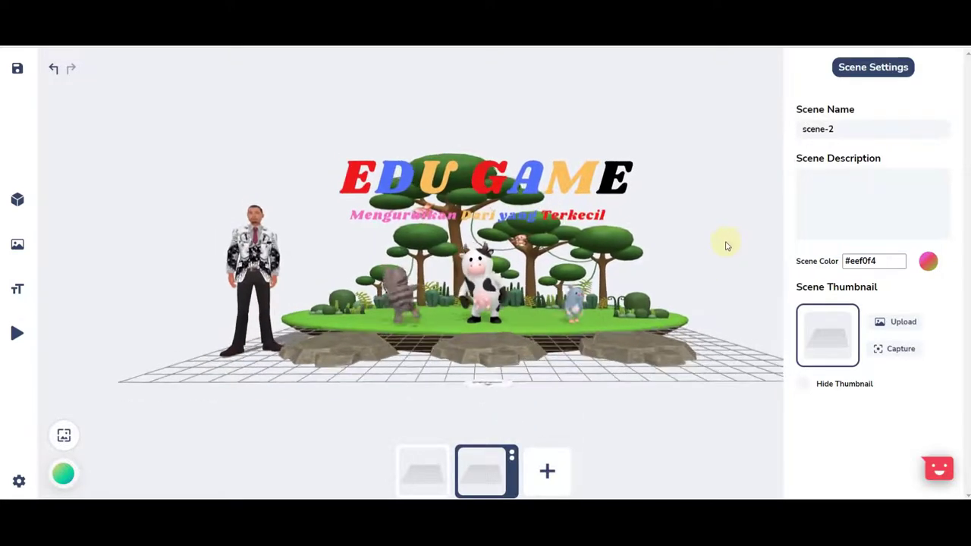
click(726, 247)
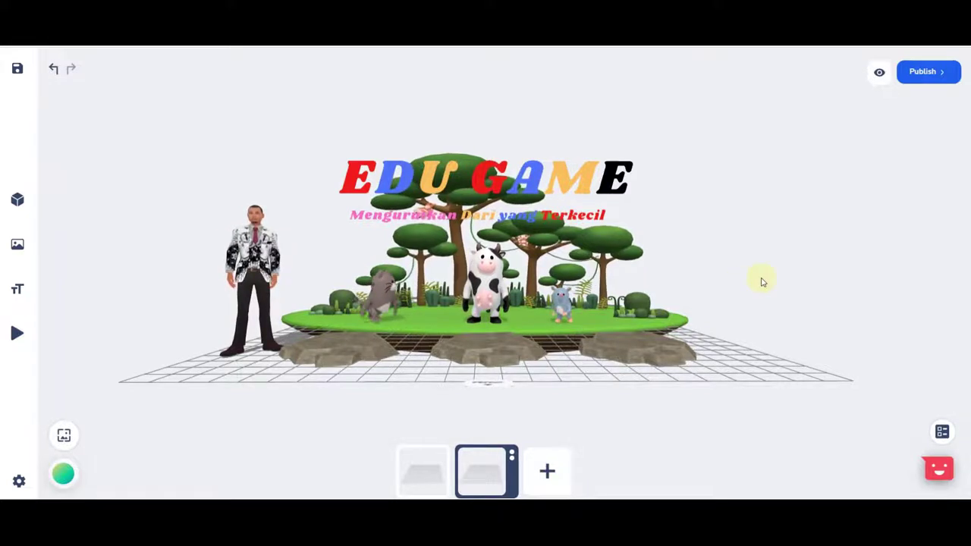
Step: Place the Cartoon Rat in scene-2 on top of the rock nearest the man, at about X 11.44, Y 2.53 and Z 12.23
drag(826, 232, 693, 253)
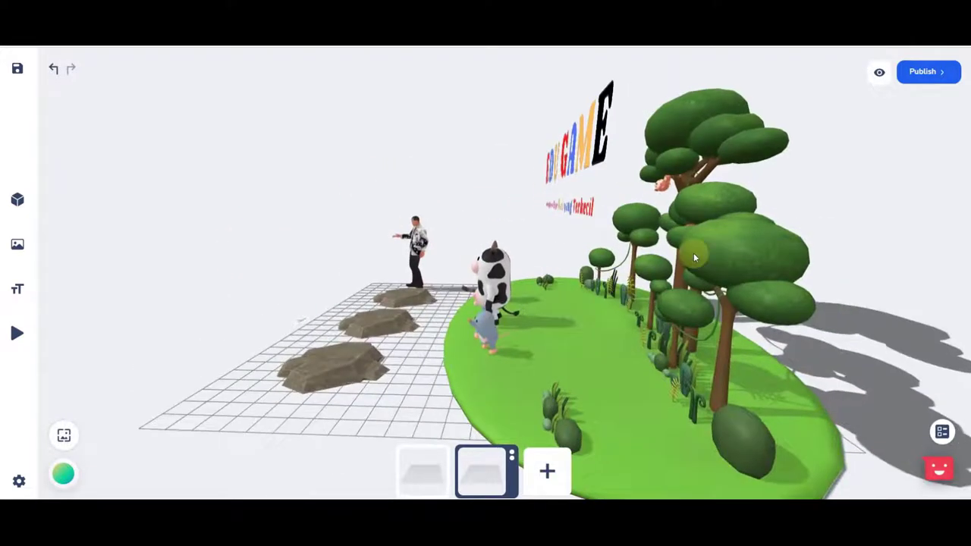
click(482, 335)
drag(507, 332, 409, 306)
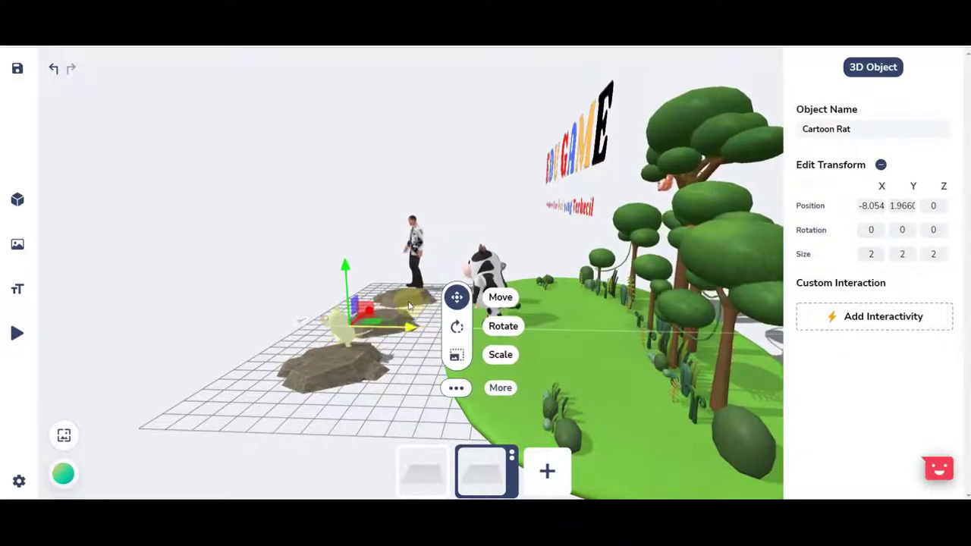
drag(223, 339, 278, 325)
drag(710, 267, 578, 280)
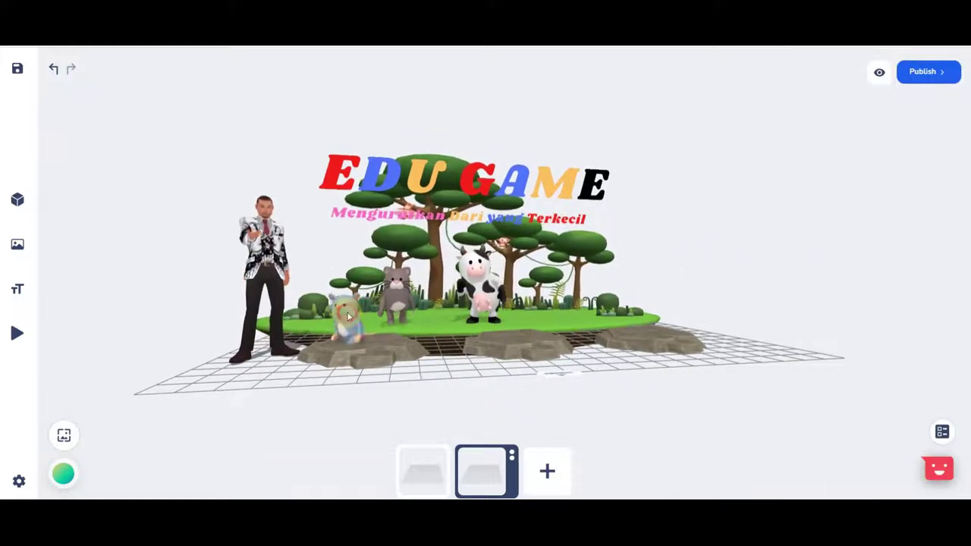
click(363, 310)
drag(355, 255, 363, 248)
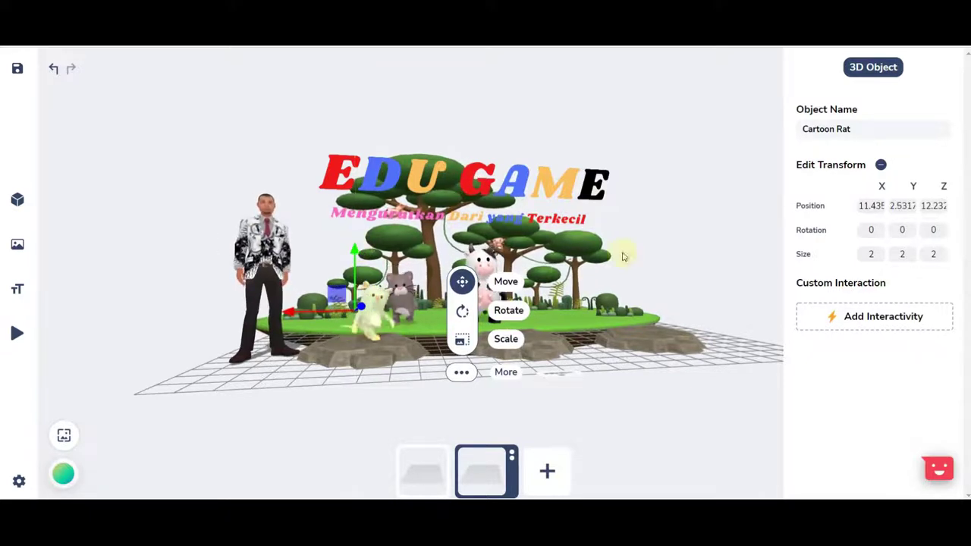
Step: Duplicate scene-2 and open the copy, scene-3, for editing
click(713, 201)
mouse_move(746, 217)
mouse_down()
mouse_move(750, 250)
mouse_move(743, 205)
mouse_move(744, 219)
mouse_up()
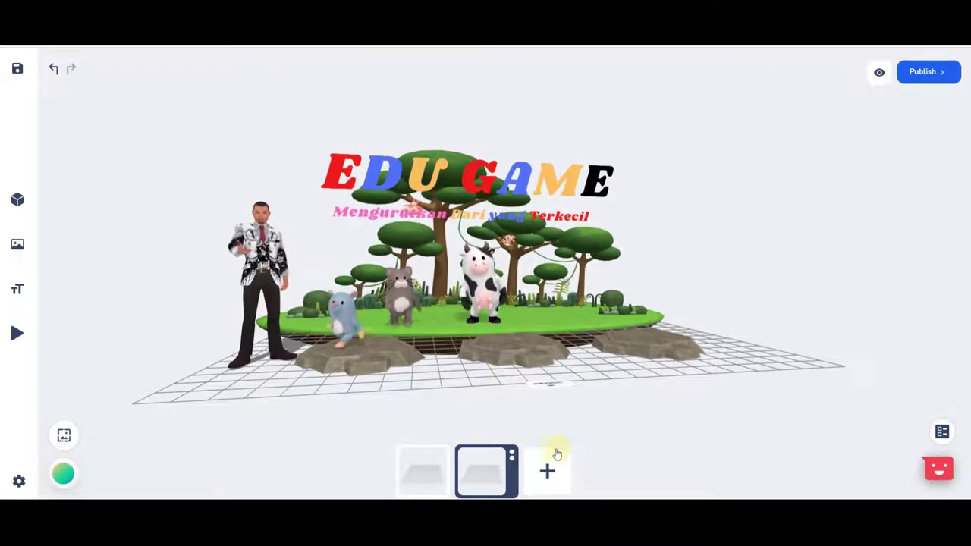
click(512, 455)
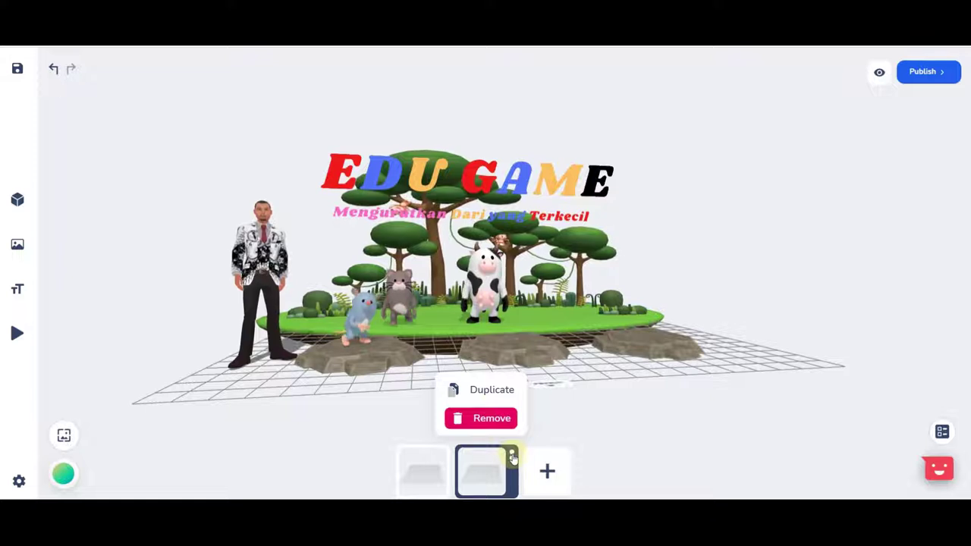
click(493, 389)
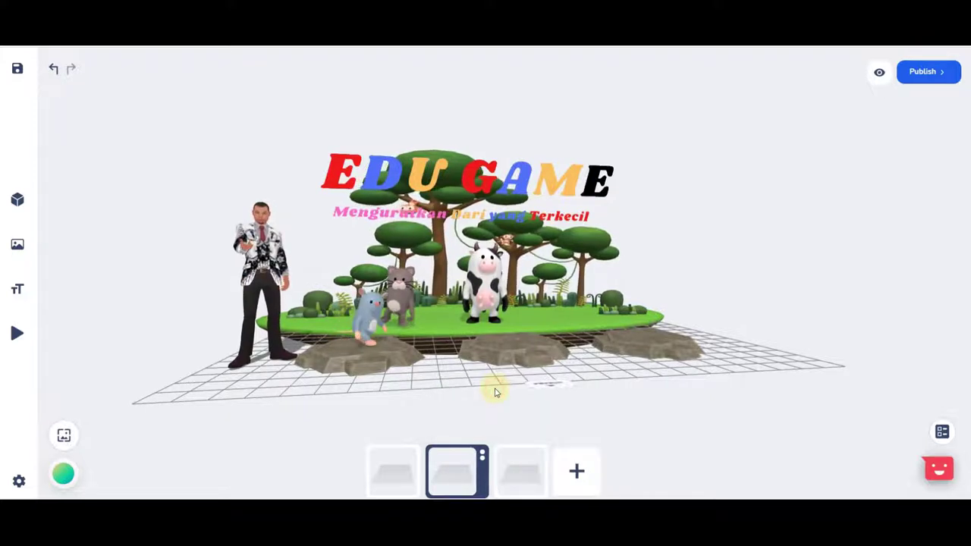
click(515, 471)
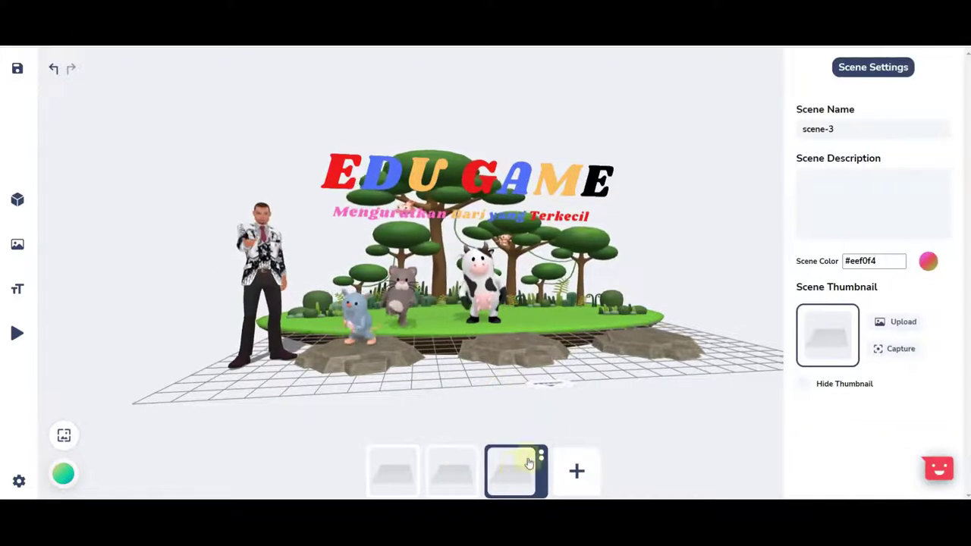
Step: Place the Cartoon Cat in scene-3 on top of the middle rock, at about X -0.22 and Z 11.73
drag(681, 287, 638, 294)
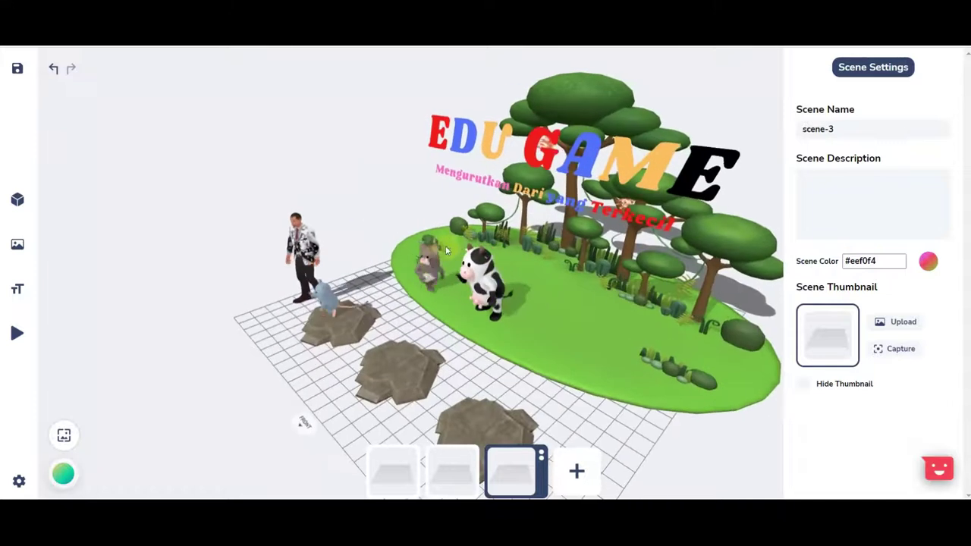
click(444, 269)
drag(480, 252, 396, 269)
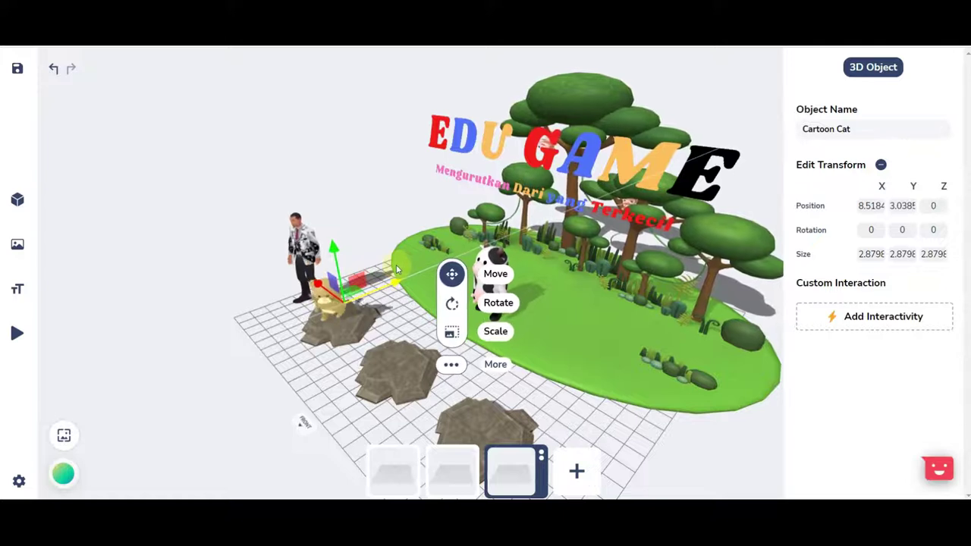
drag(273, 375, 457, 322)
drag(742, 280, 641, 315)
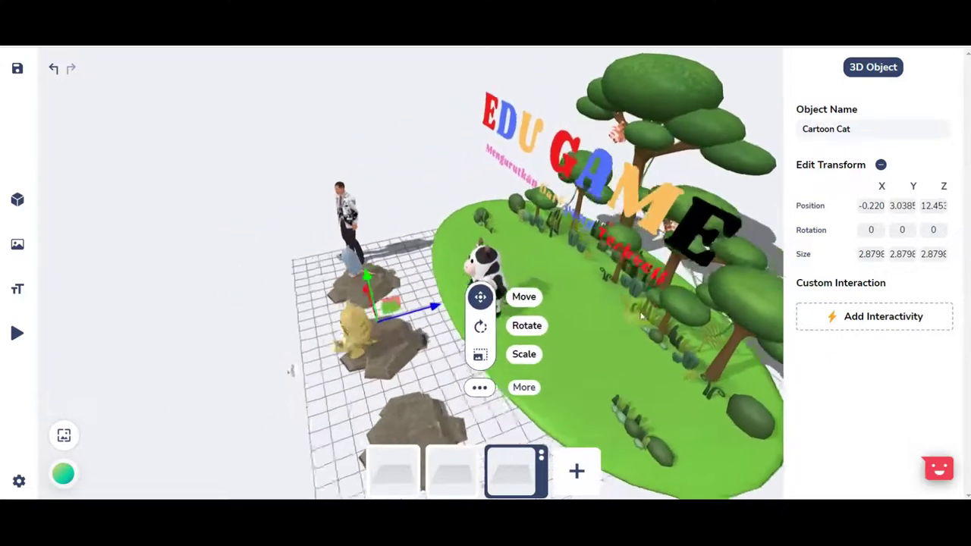
drag(438, 308, 442, 308)
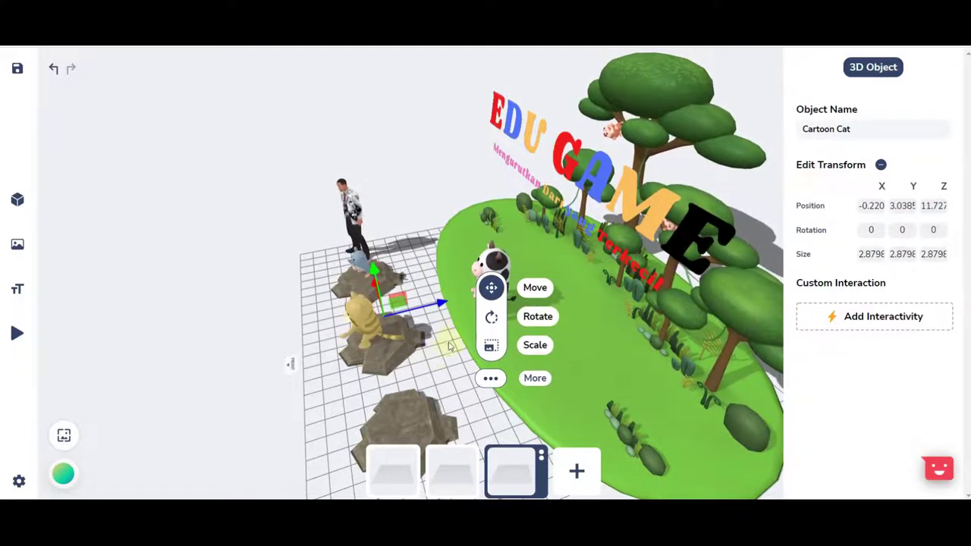
drag(235, 377, 320, 348)
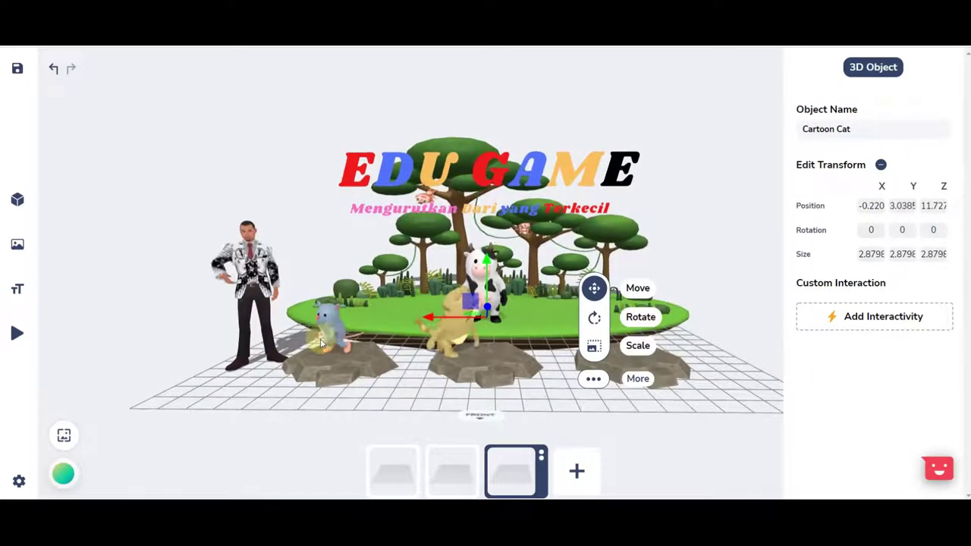
Step: Duplicate scene-3 and open the copy, scene-4, for editing
click(717, 233)
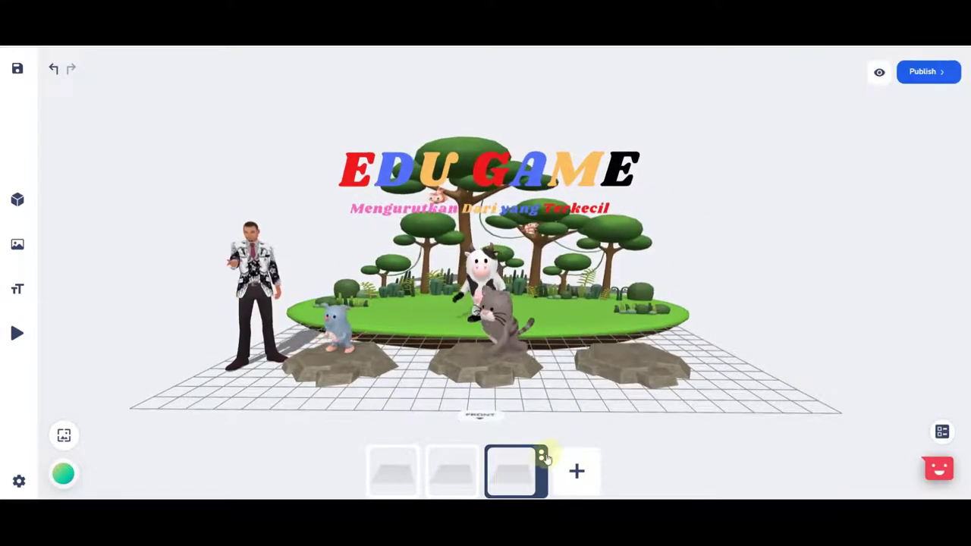
click(542, 455)
click(513, 390)
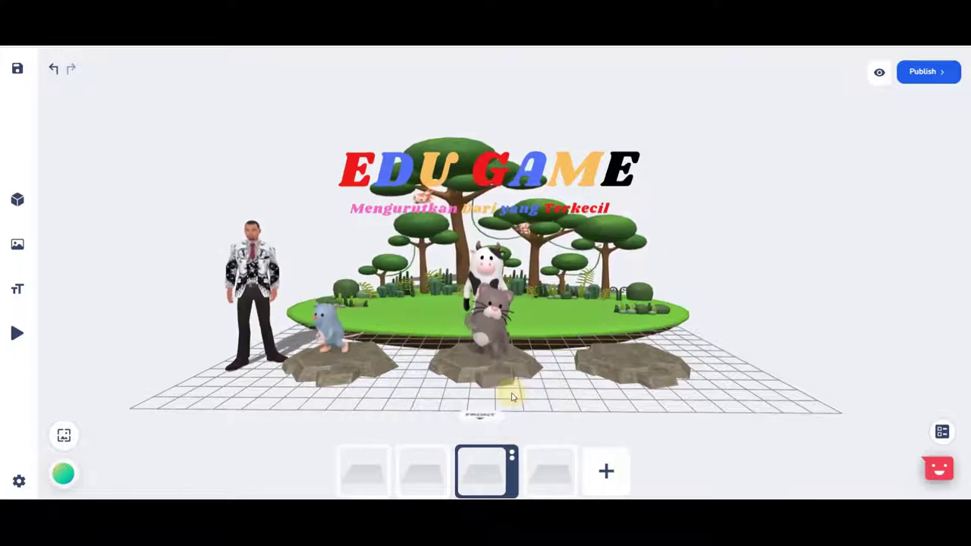
click(549, 470)
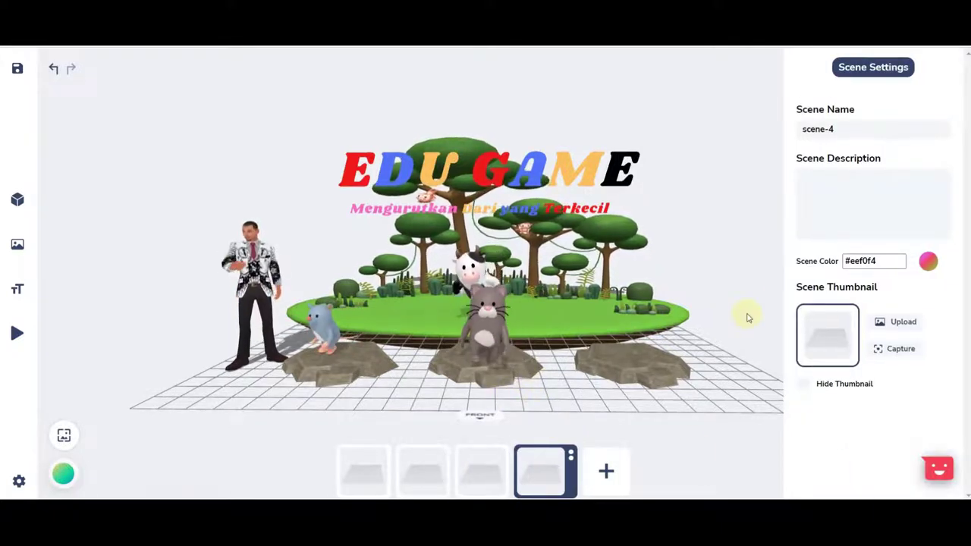
Step: Place the Cartoon Cow in scene-4 on top of the rock farthest from the man, at about X -11.49 and Z 11.01
drag(705, 306, 539, 328)
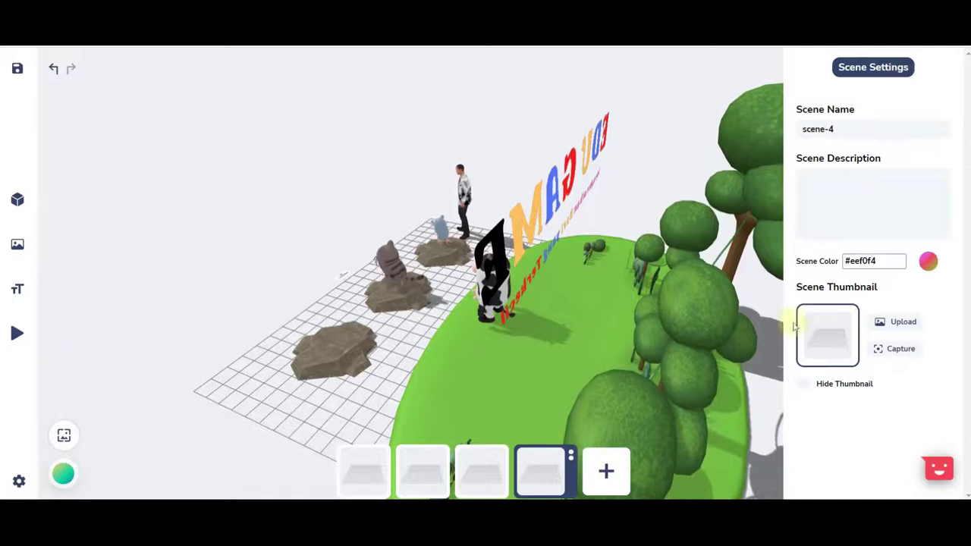
drag(336, 418, 465, 345)
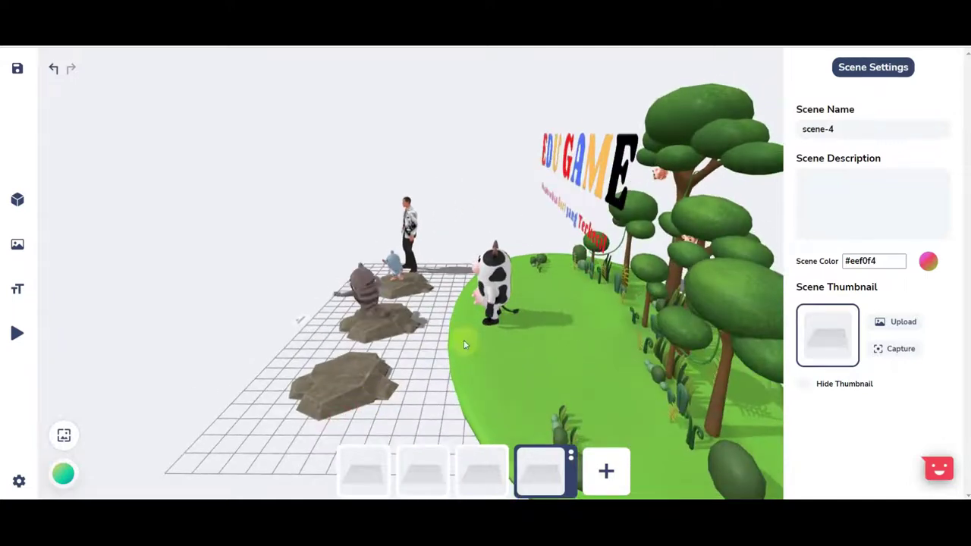
click(493, 290)
drag(489, 286, 439, 285)
drag(307, 323, 604, 288)
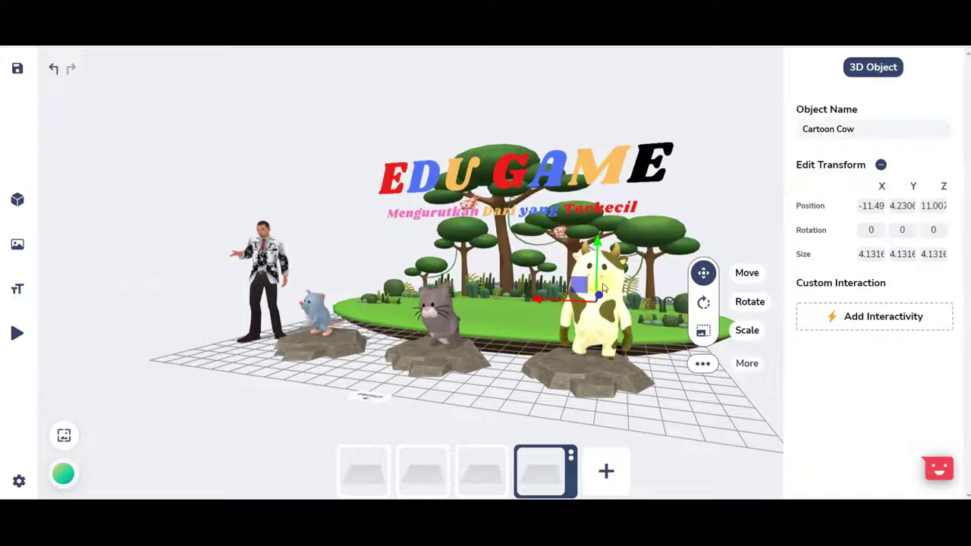
drag(717, 207, 731, 205)
click(730, 204)
click(626, 277)
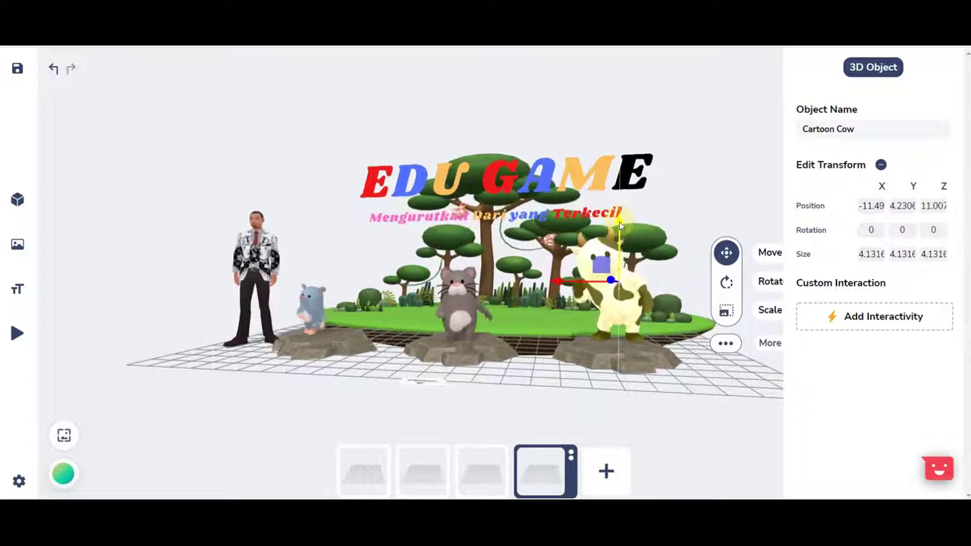
click(736, 277)
mouse_move(746, 282)
mouse_down()
mouse_move(765, 298)
mouse_move(763, 342)
mouse_move(736, 325)
mouse_move(751, 293)
mouse_move(761, 295)
mouse_up()
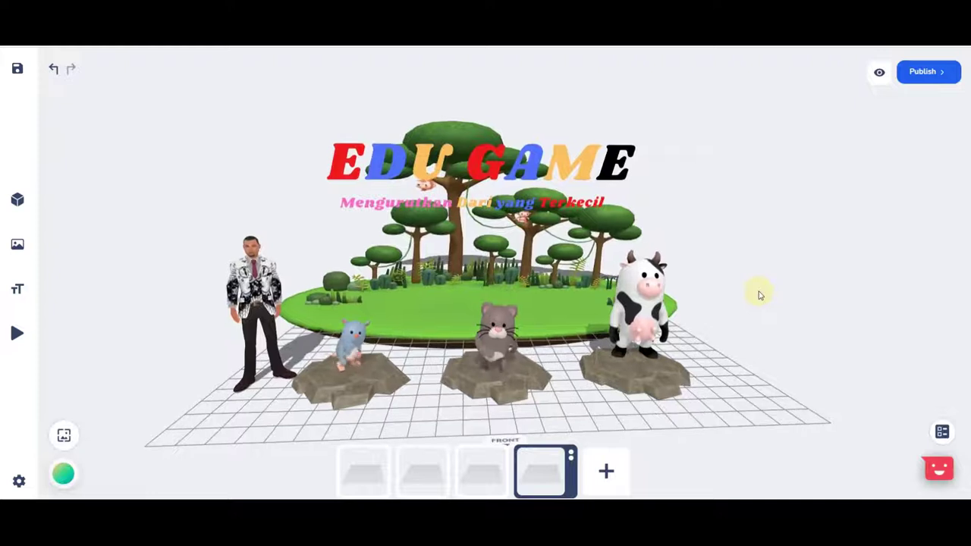
mouse_move(788, 264)
mouse_down()
mouse_move(801, 256)
mouse_move(785, 258)
mouse_up()
Step: Add the custom 3D model of the woman in an orange top to scene-4
click(371, 470)
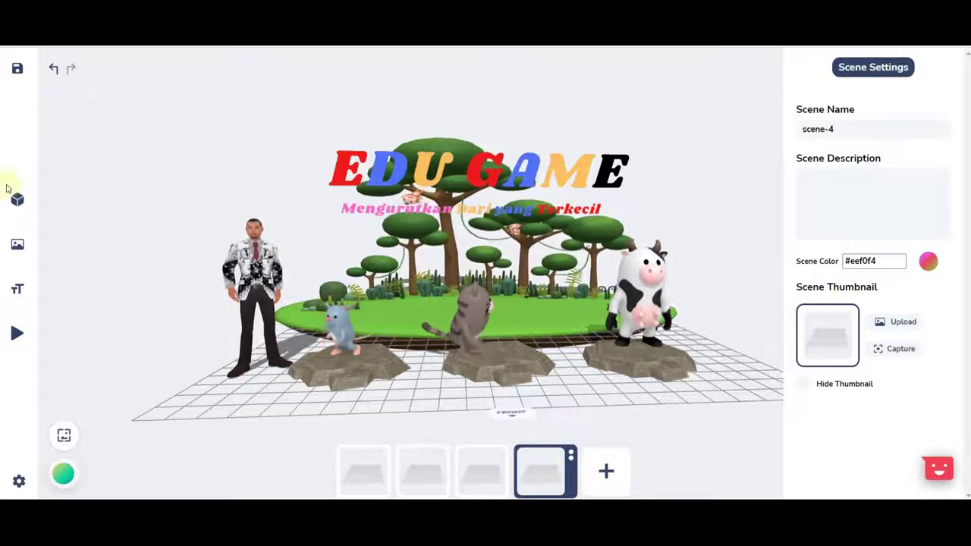
click(39, 202)
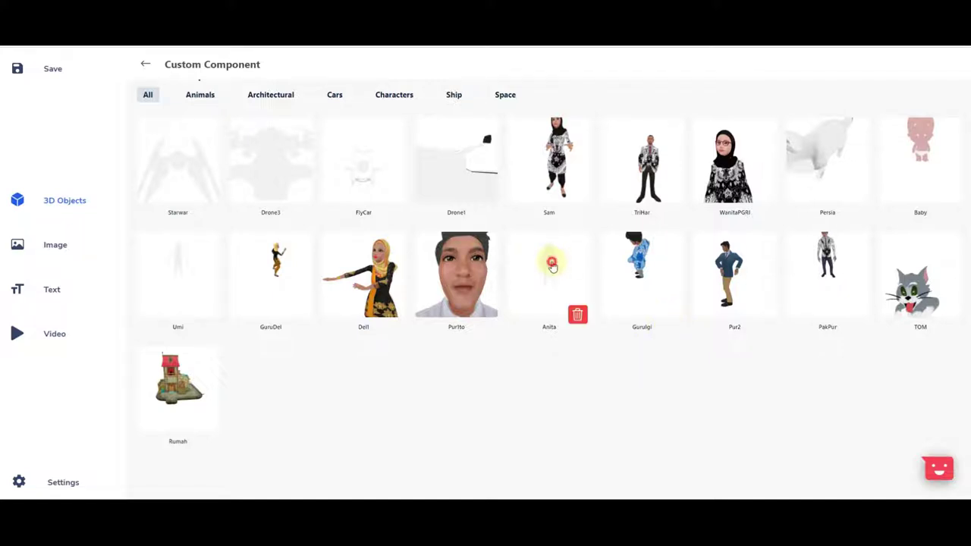
click(552, 264)
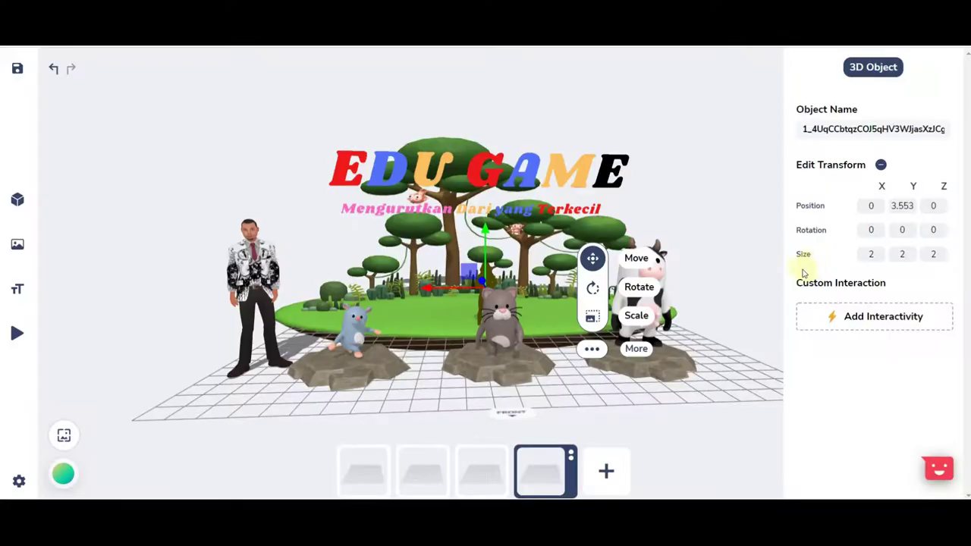
Step: Move the woman model beside the cow's rock, to about X -18.77 and Z 10.06
drag(703, 264, 603, 293)
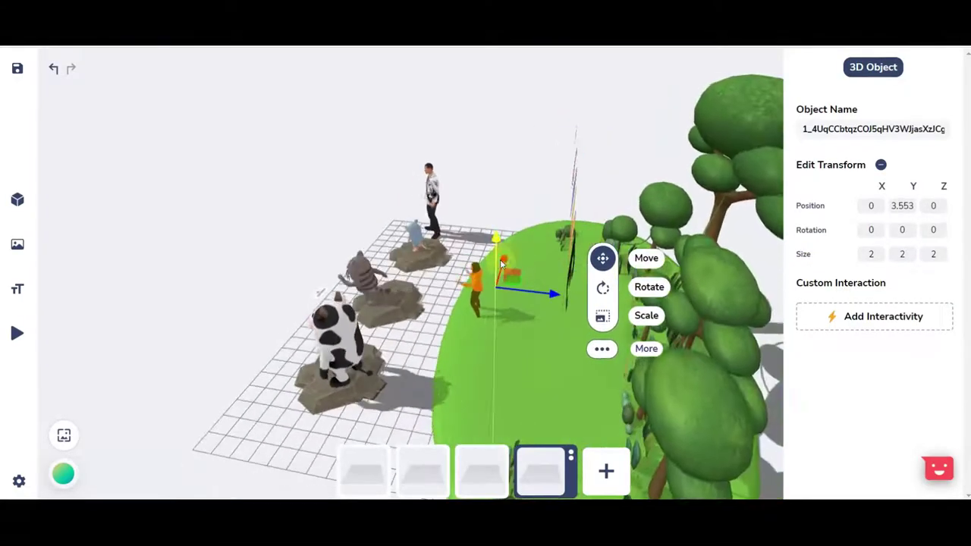
drag(249, 342, 580, 258)
drag(770, 123, 650, 121)
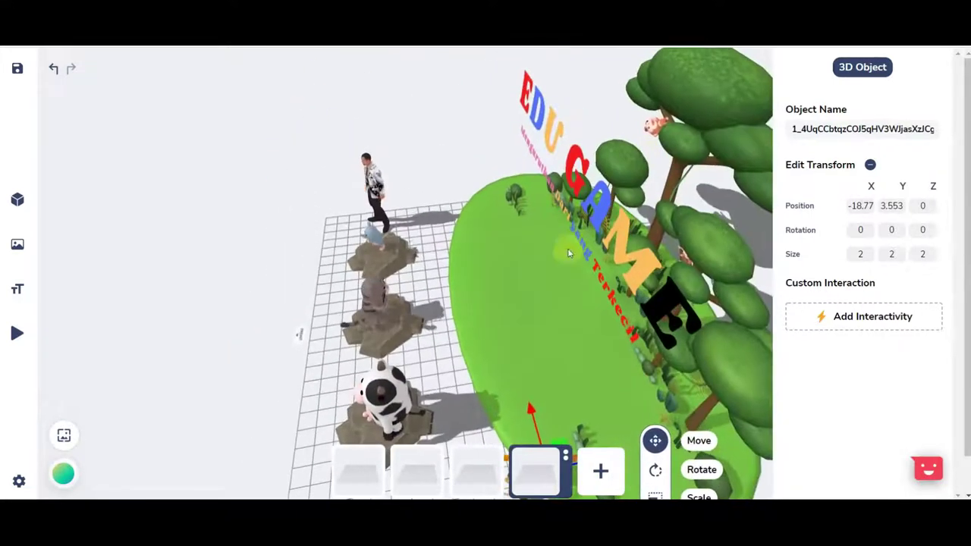
scroll(538, 275, down, 5)
drag(730, 325, 486, 348)
drag(490, 344, 417, 354)
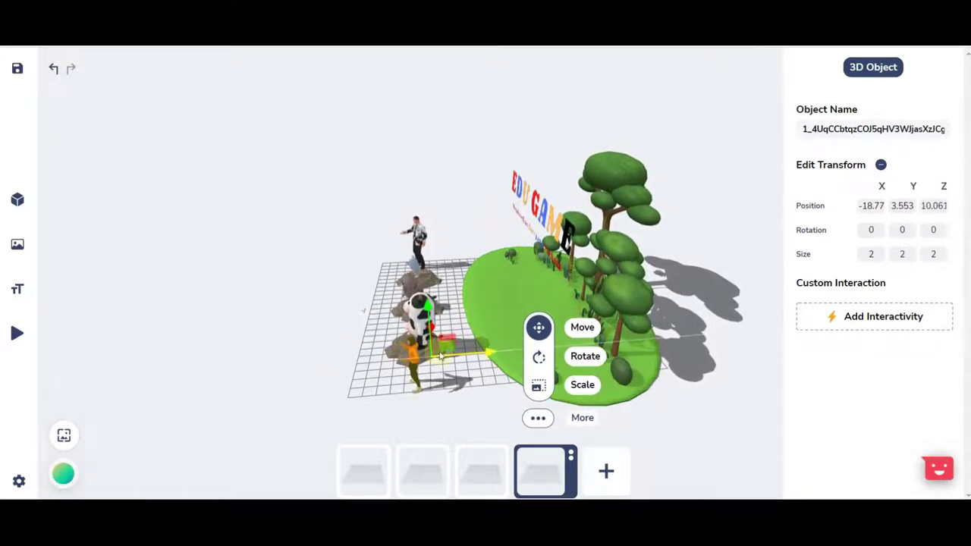
drag(283, 372, 370, 345)
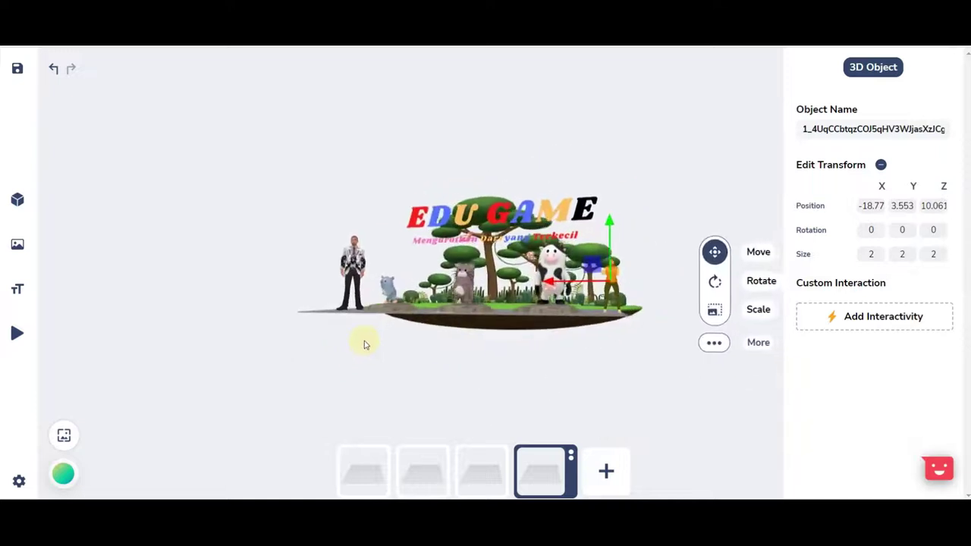
Step: Scale the woman model uniformly to about 2.88 and set her height to a Y position of about 5.72
drag(612, 224, 609, 203)
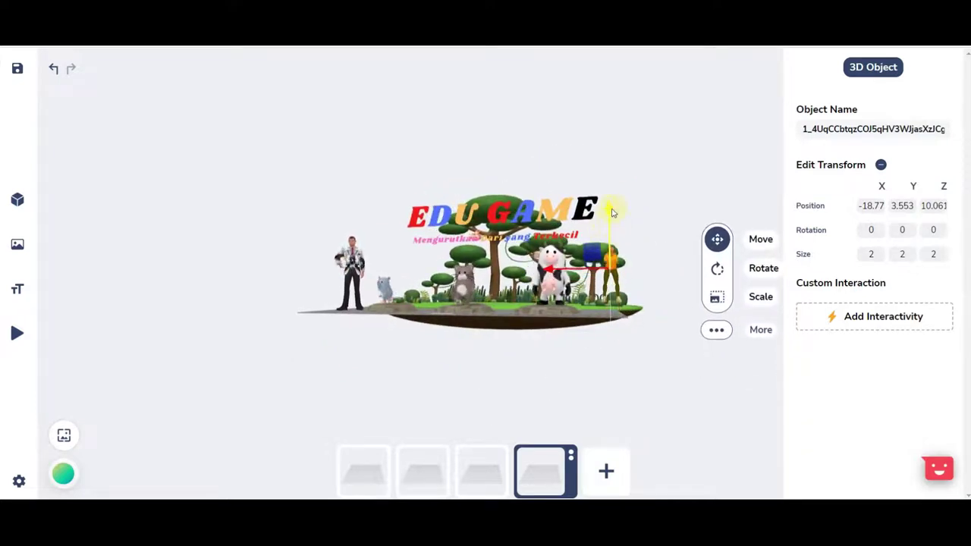
click(719, 292)
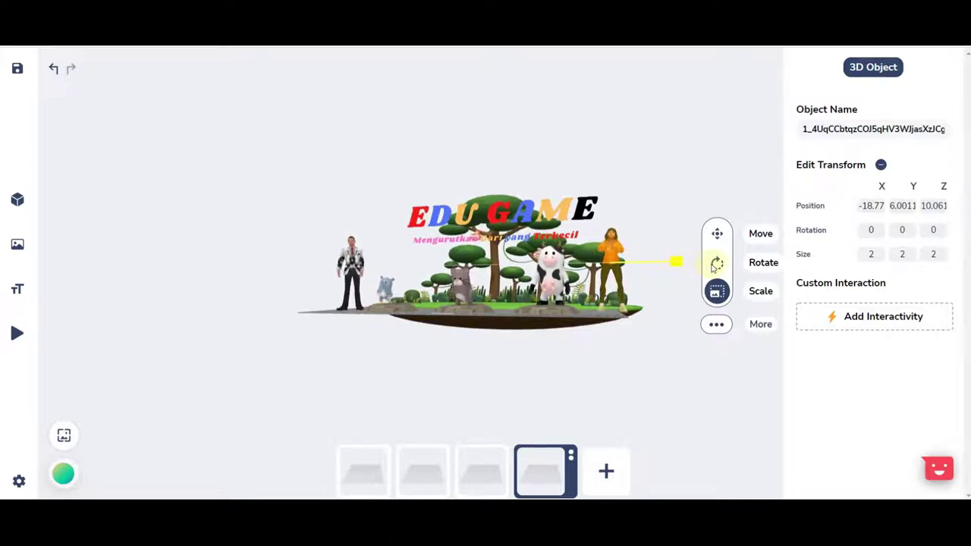
drag(718, 267, 712, 282)
drag(637, 325, 663, 362)
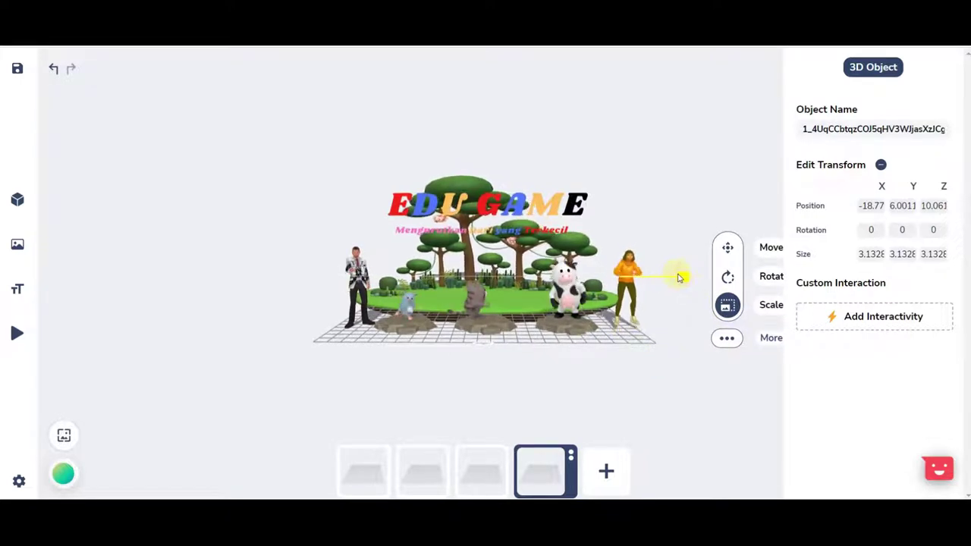
click(724, 250)
drag(628, 218, 631, 220)
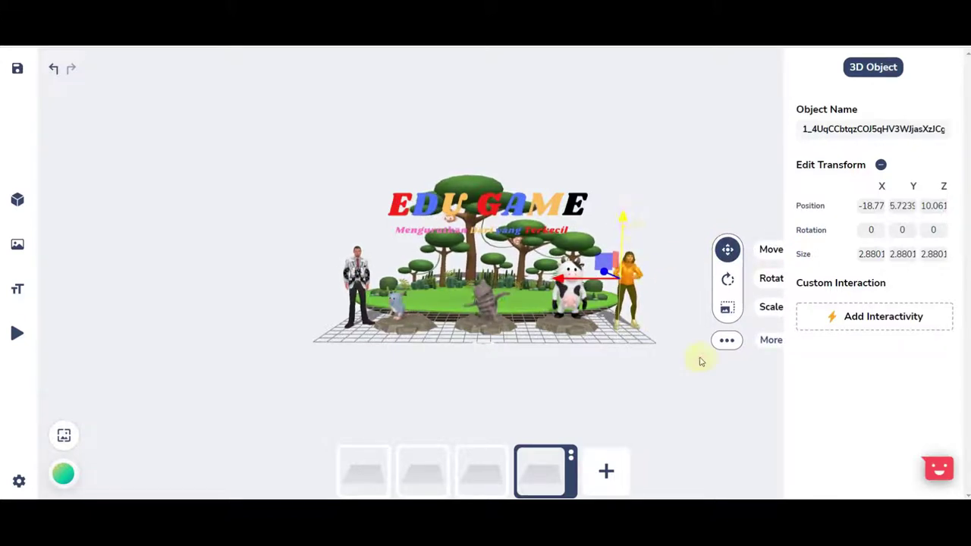
click(699, 361)
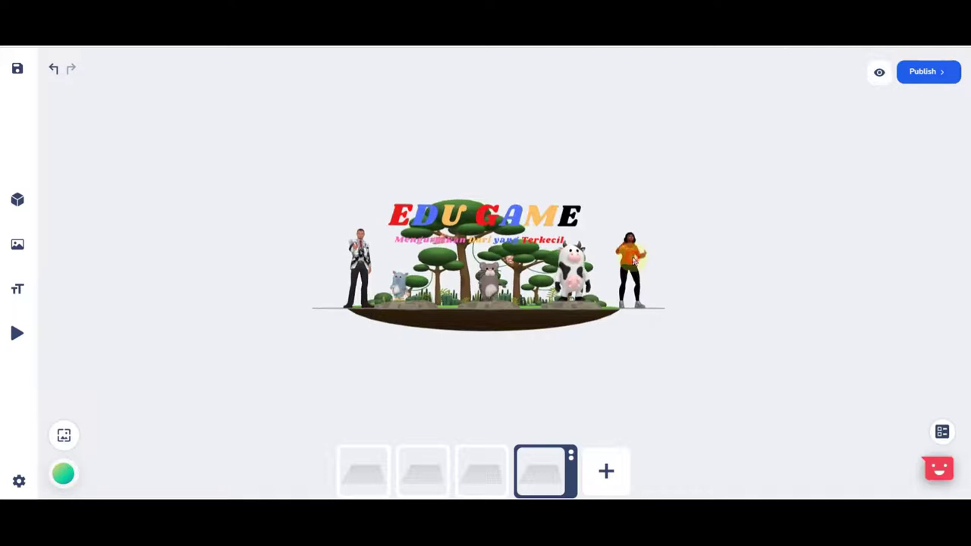
click(634, 260)
click(727, 267)
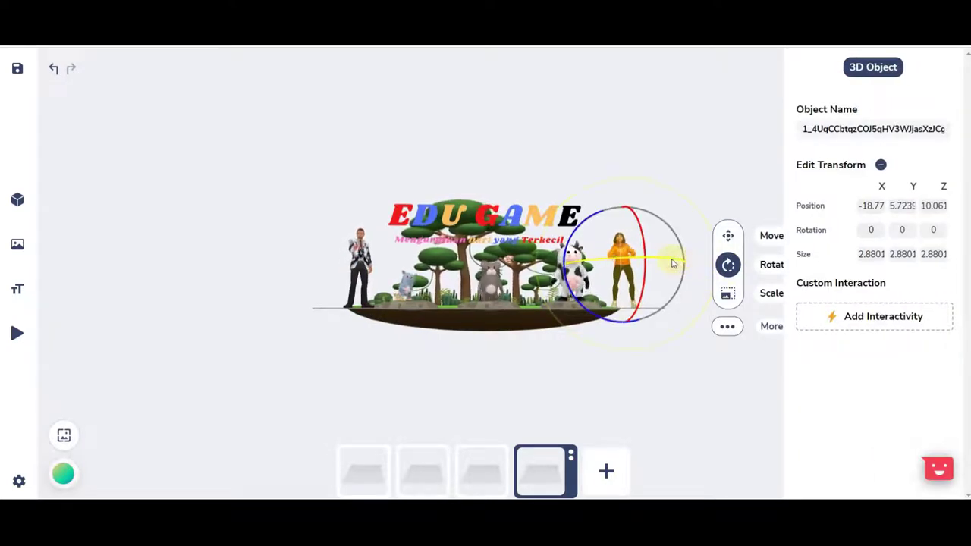
click(682, 389)
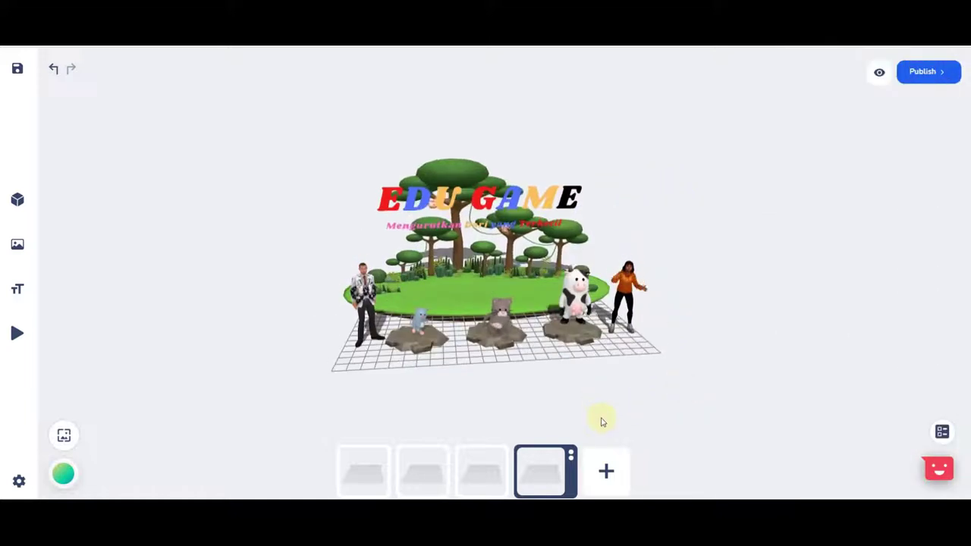
drag(708, 390, 693, 388)
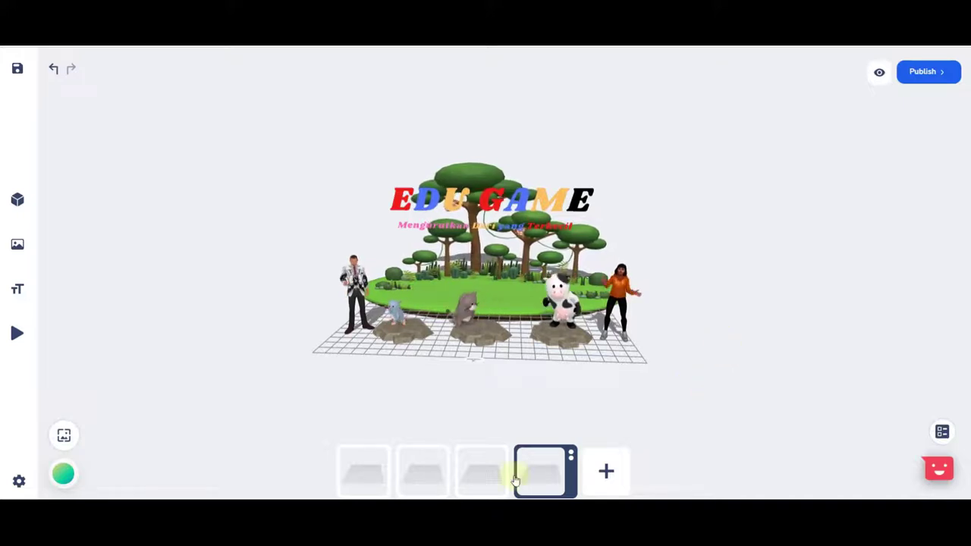
Step: Give the Cartoon Rat in scene-1 an on-tap Switch Scene interaction with scene-2 as the target
click(486, 476)
click(425, 473)
click(367, 464)
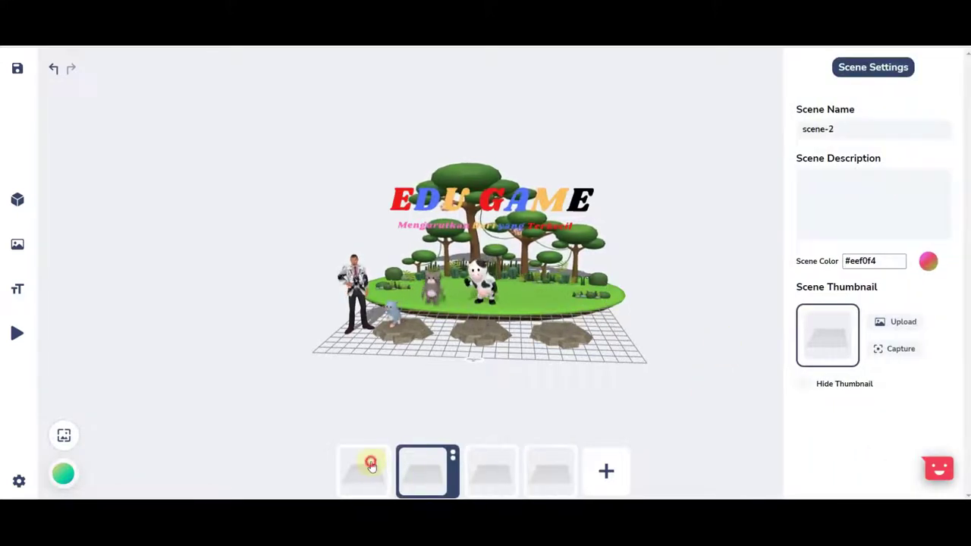
drag(541, 410, 557, 405)
click(550, 404)
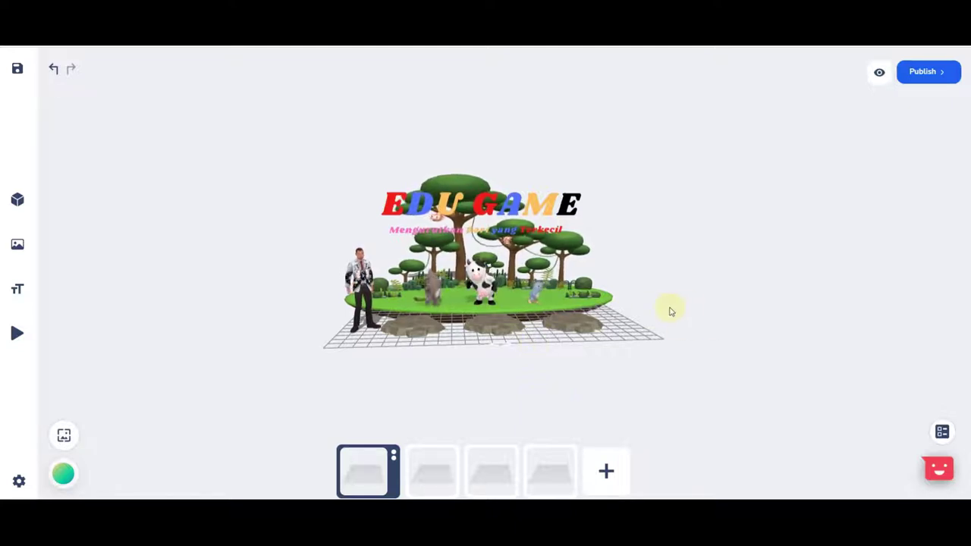
click(534, 289)
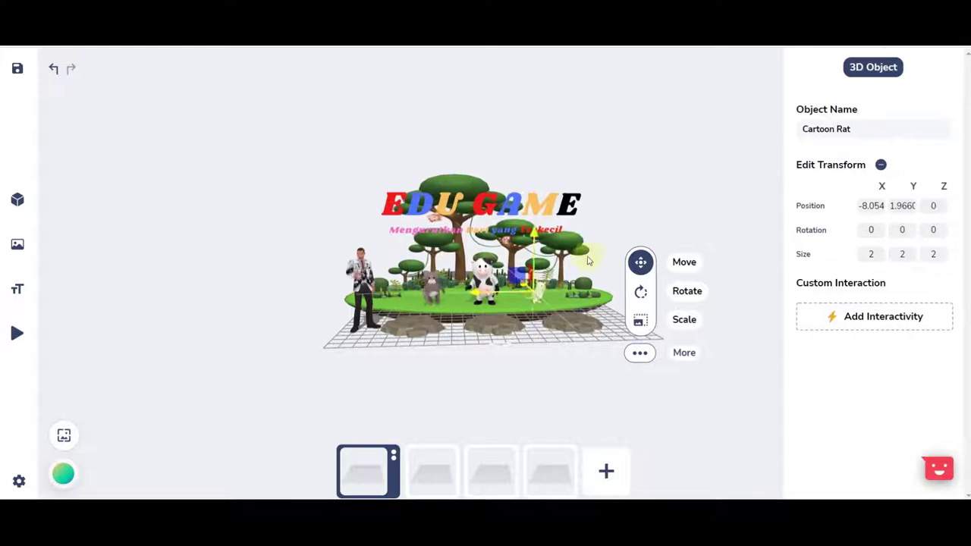
click(861, 320)
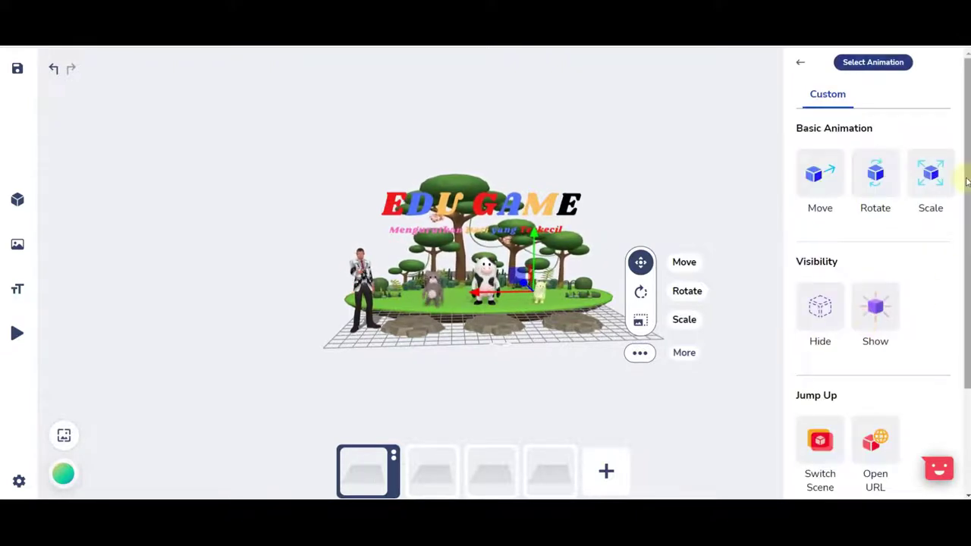
scroll(964, 178, down, 1)
scroll(814, 421, down, 1)
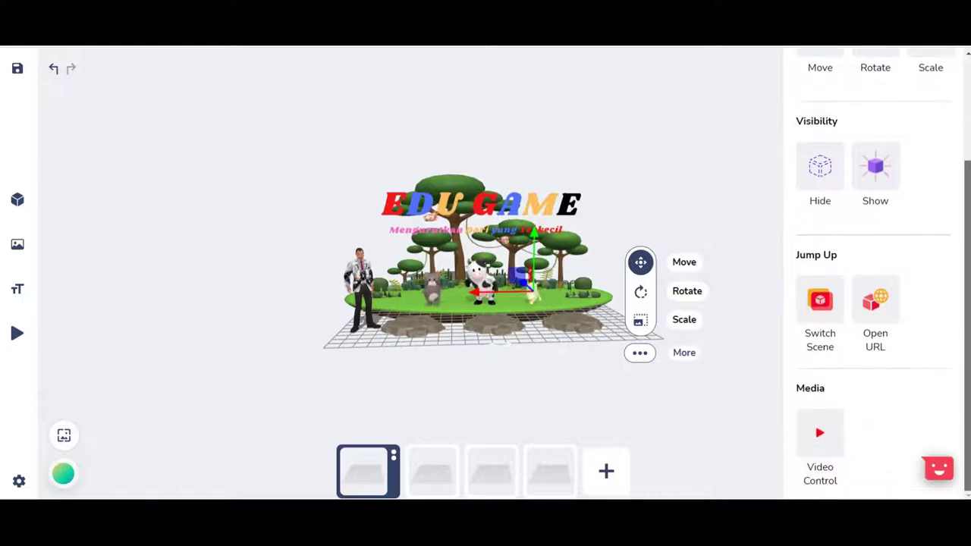
click(825, 309)
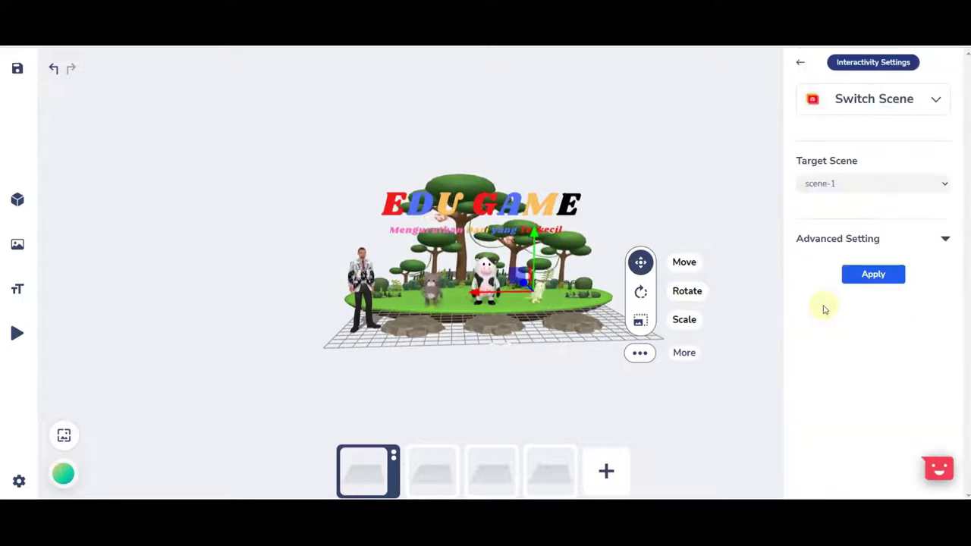
click(942, 185)
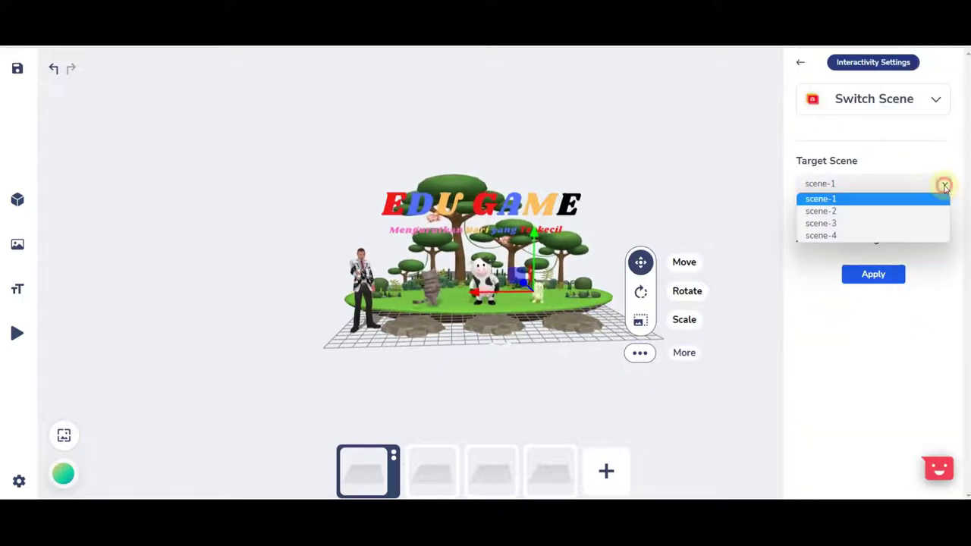
click(905, 211)
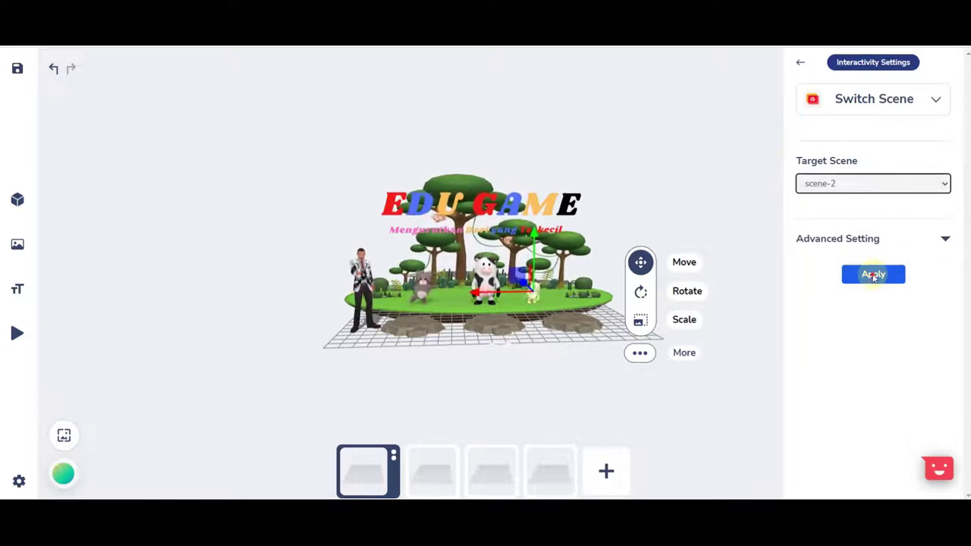
click(873, 274)
click(735, 214)
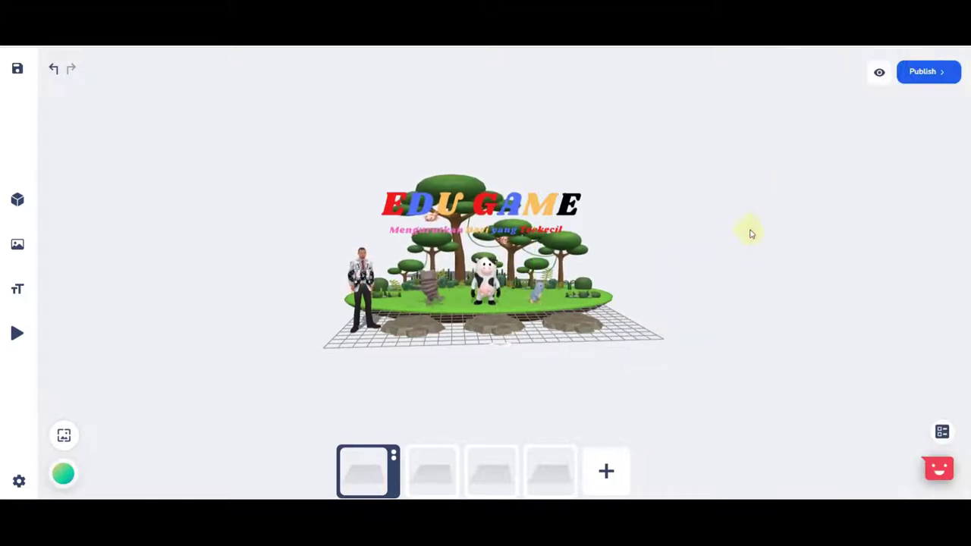
Step: Give the Cartoon Cat in scene-2 an on-tap Switch Scene interaction with scene-3 as the target
drag(735, 240, 748, 226)
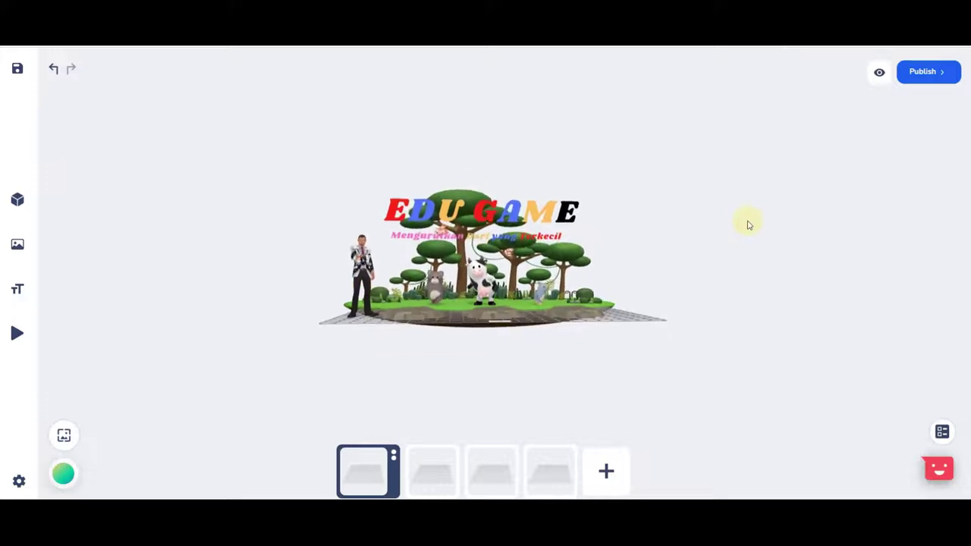
click(436, 474)
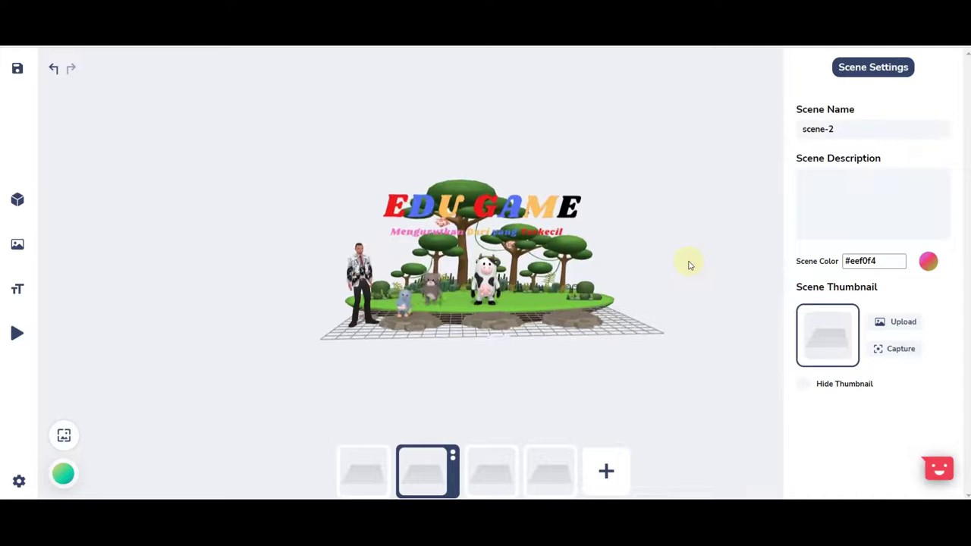
click(447, 314)
click(432, 282)
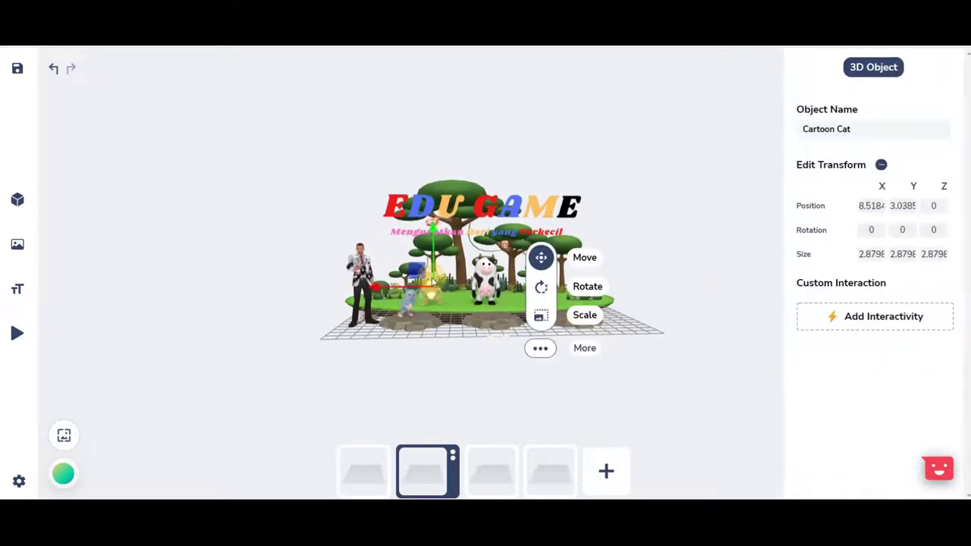
click(838, 319)
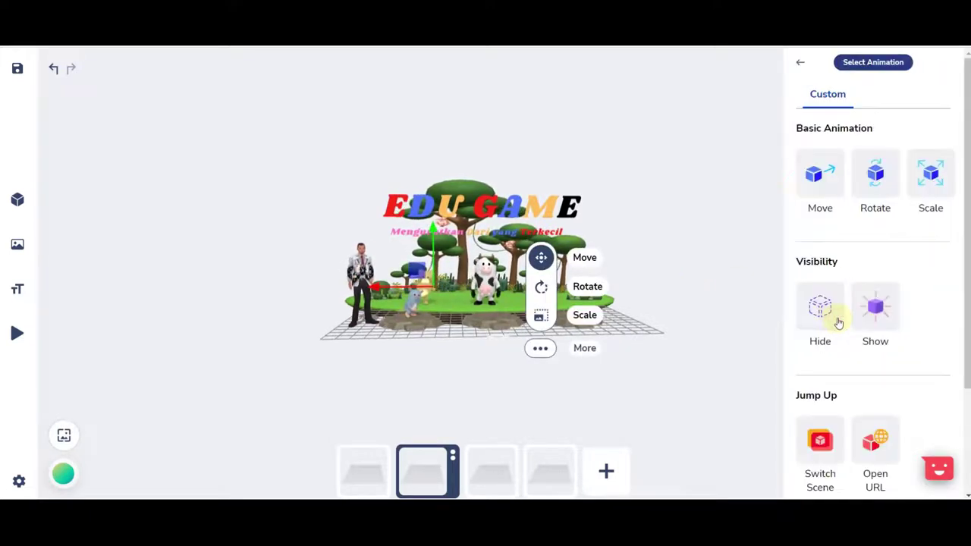
scroll(940, 300, down, 2)
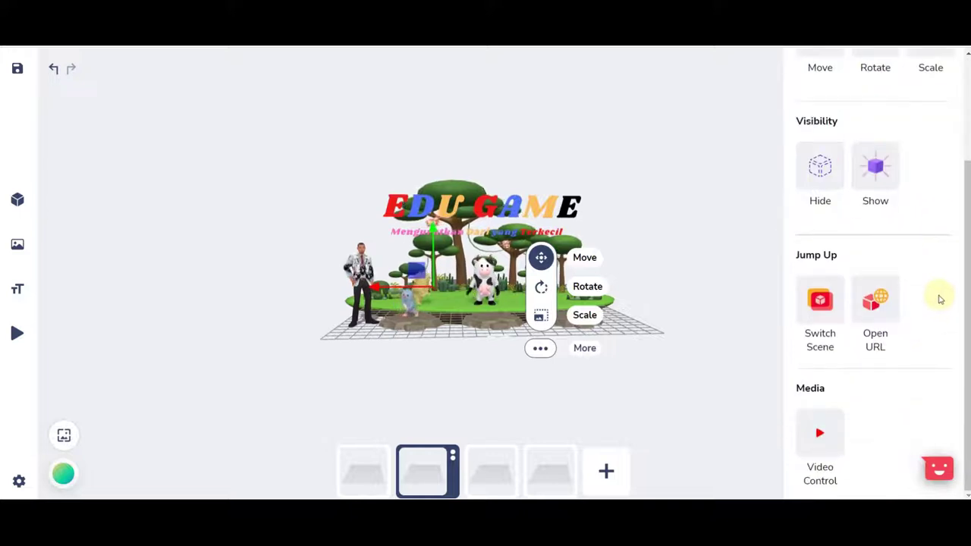
click(819, 302)
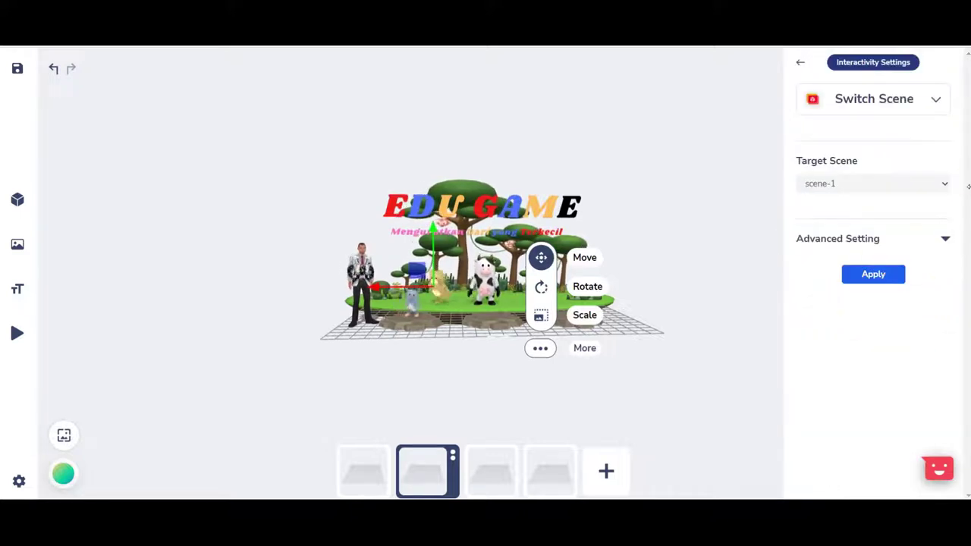
click(944, 183)
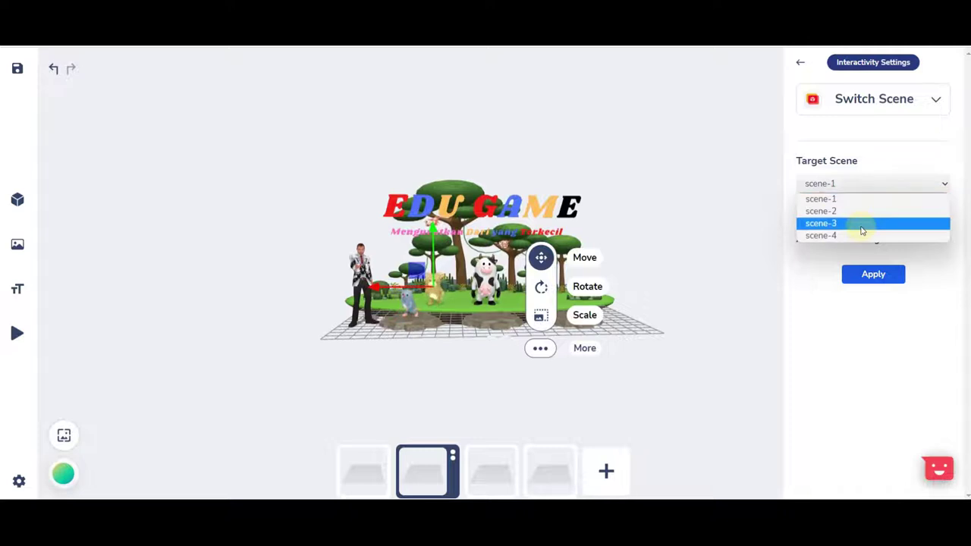
click(860, 223)
click(873, 274)
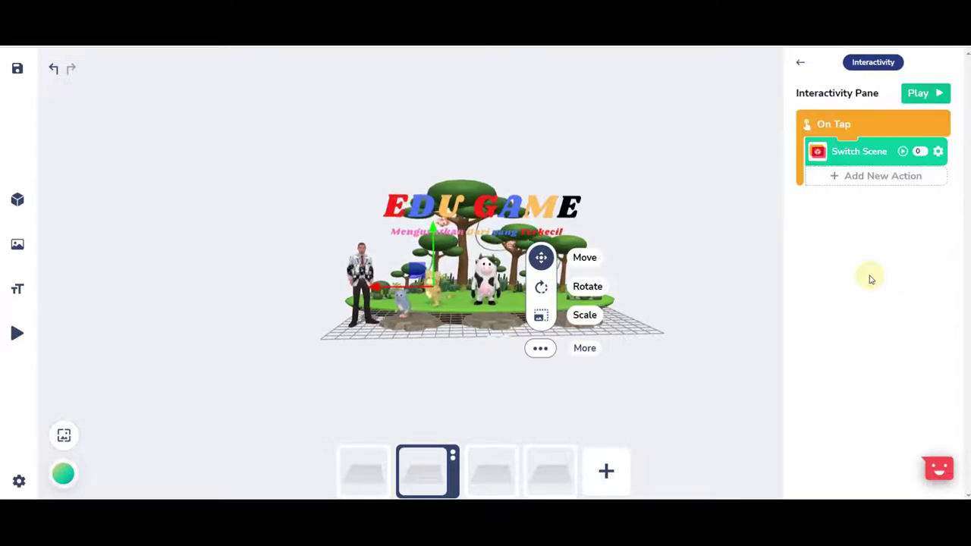
click(732, 267)
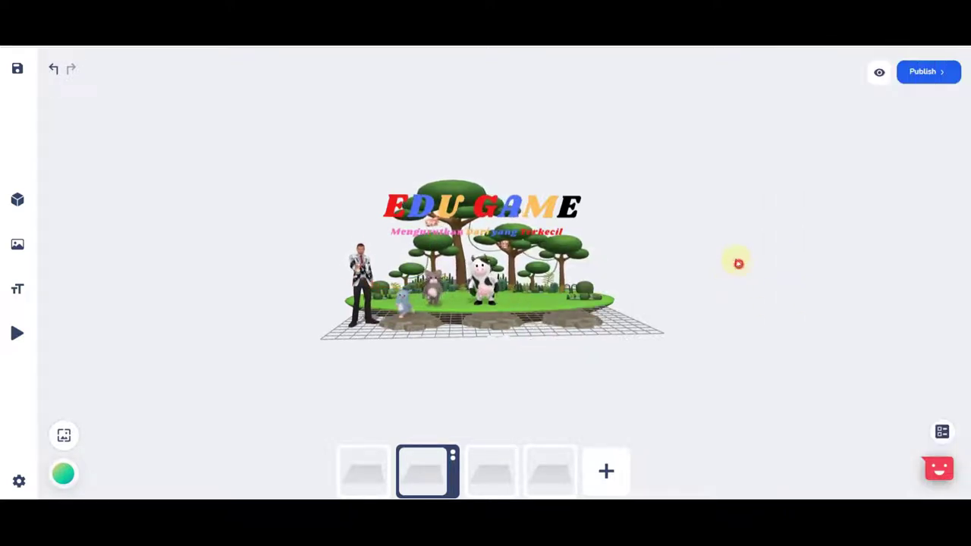
Step: Give the Cartoon Cow in scene-3 an on-tap Switch Scene interaction with scene-4 as the target
click(491, 467)
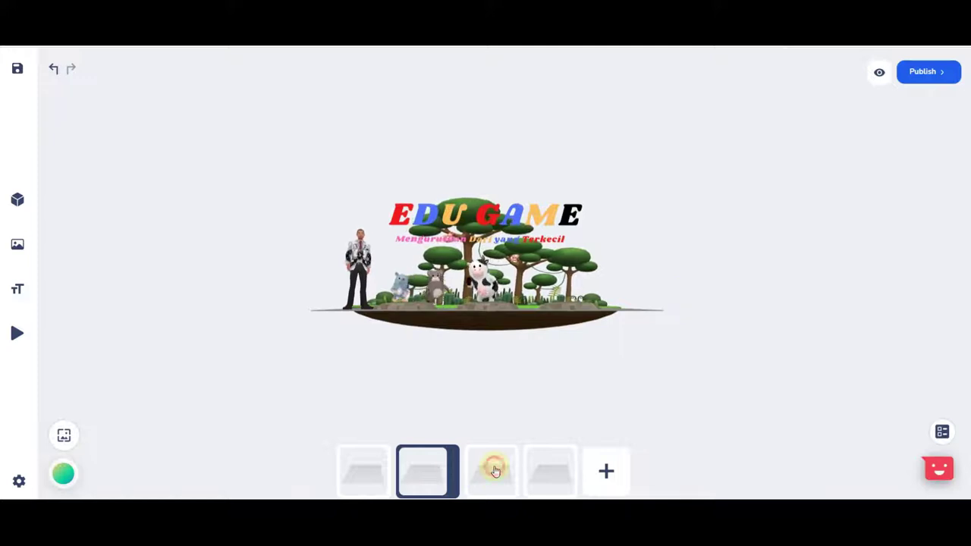
click(646, 370)
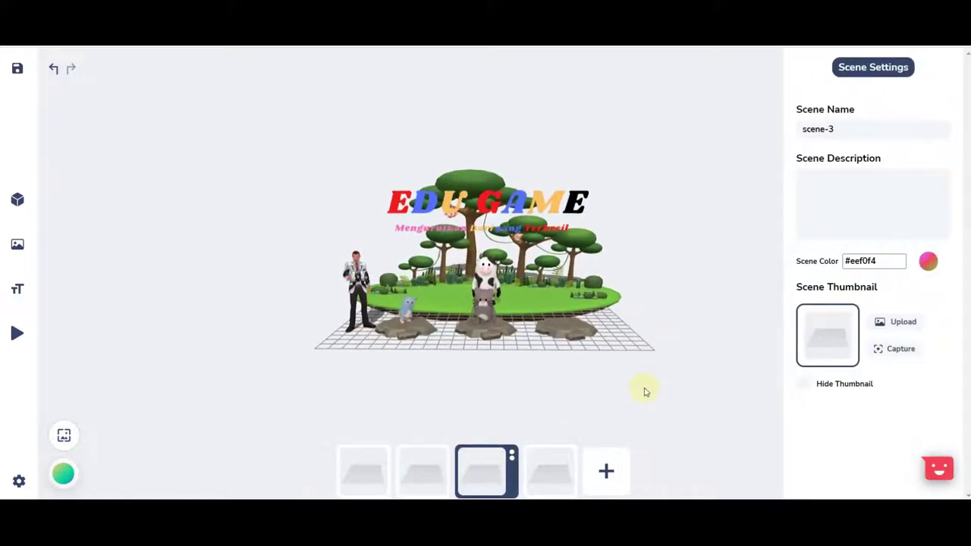
click(489, 282)
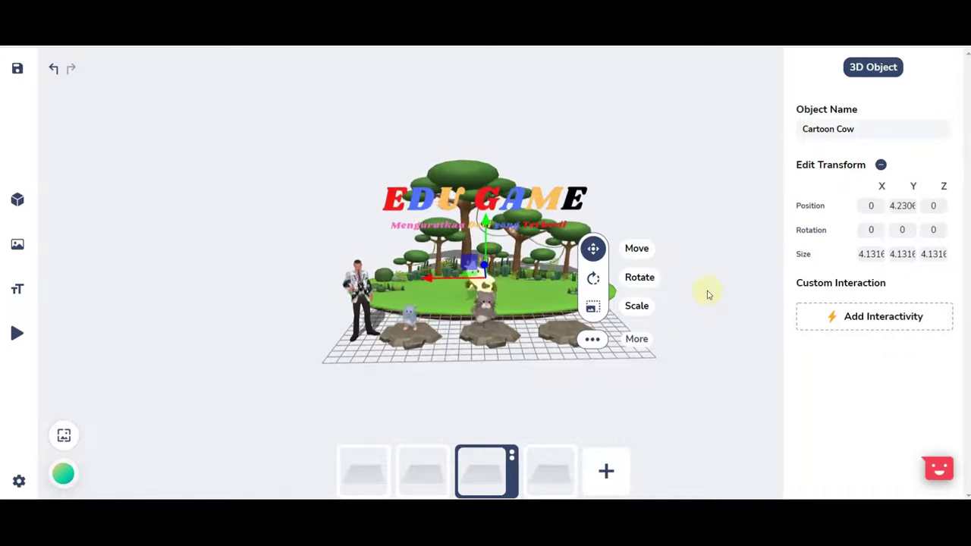
click(846, 316)
scroll(928, 281, down, 2)
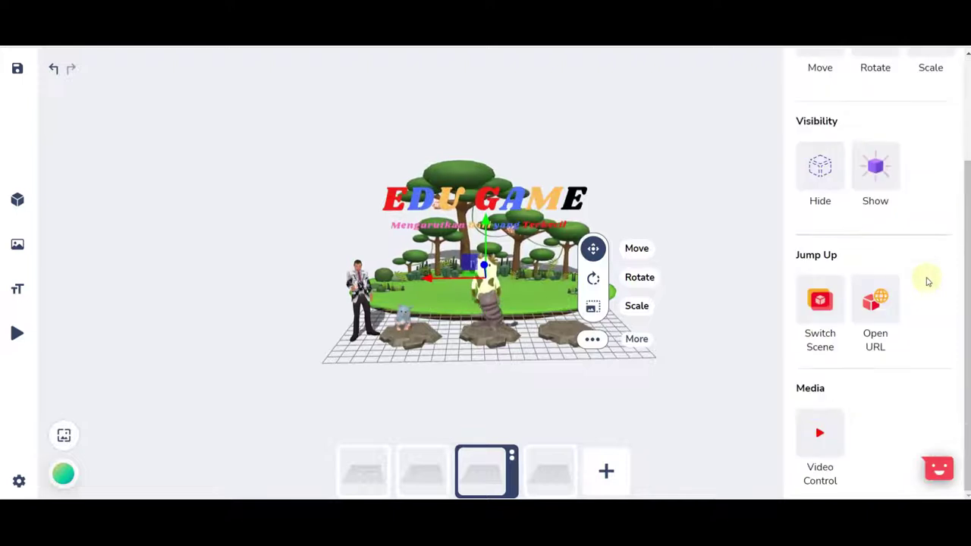
click(822, 303)
click(940, 184)
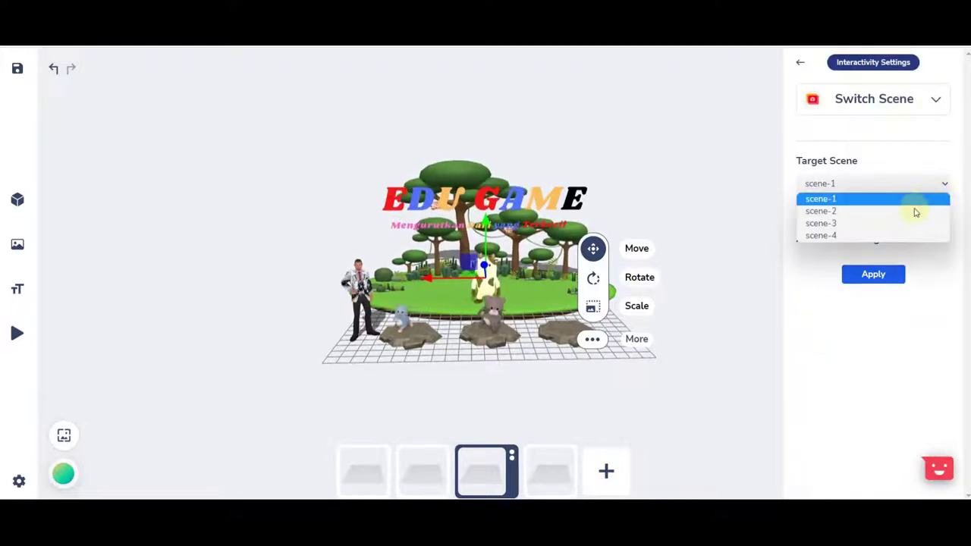
click(860, 236)
click(872, 276)
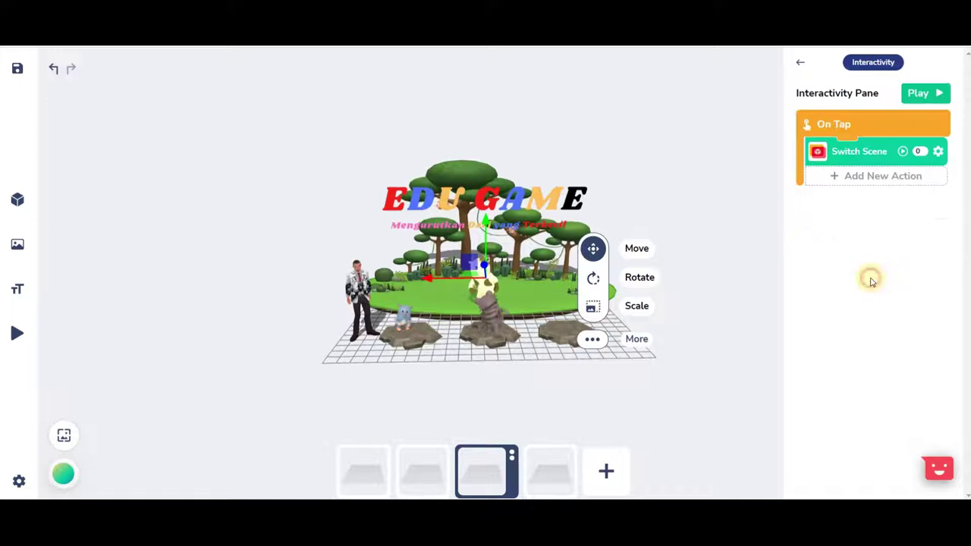
click(754, 264)
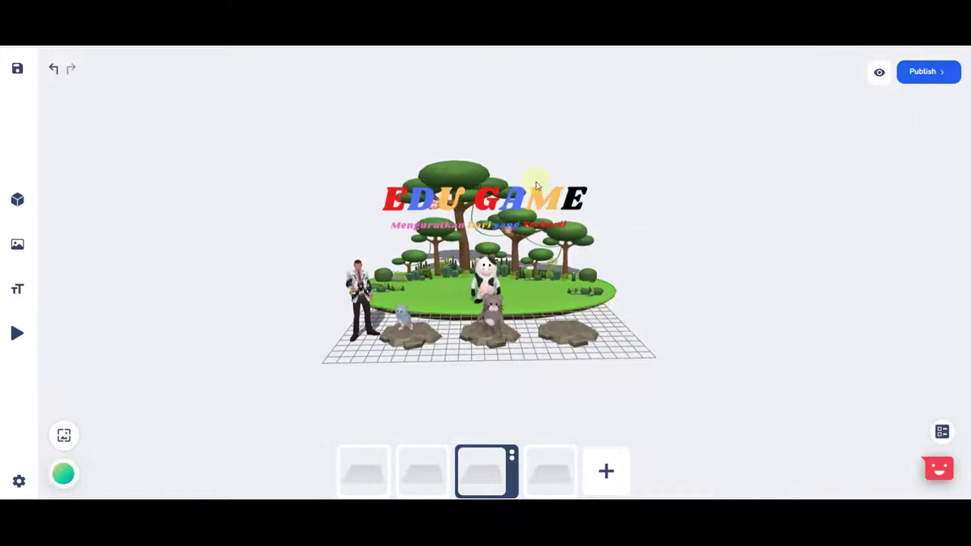
Step: Save the project under the name Edu Game 2
click(17, 69)
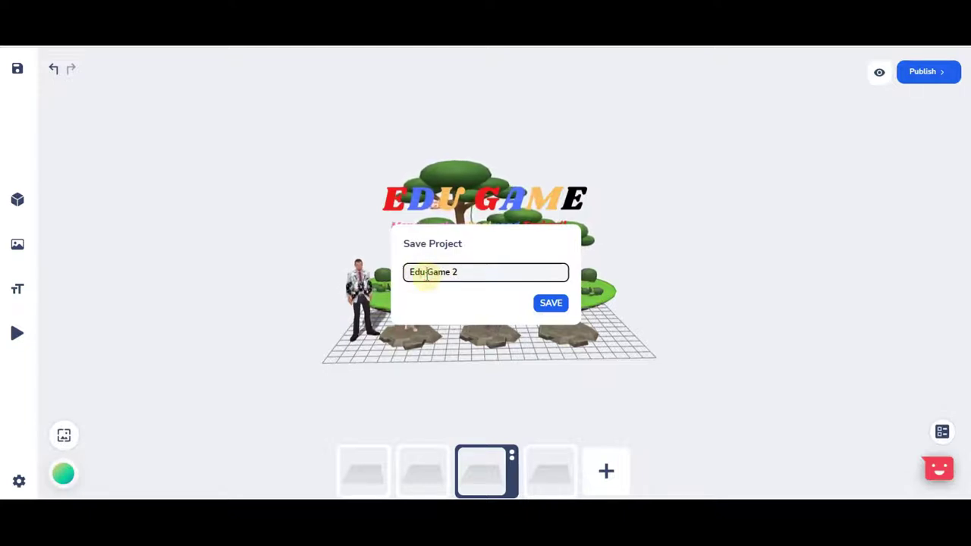
click(551, 303)
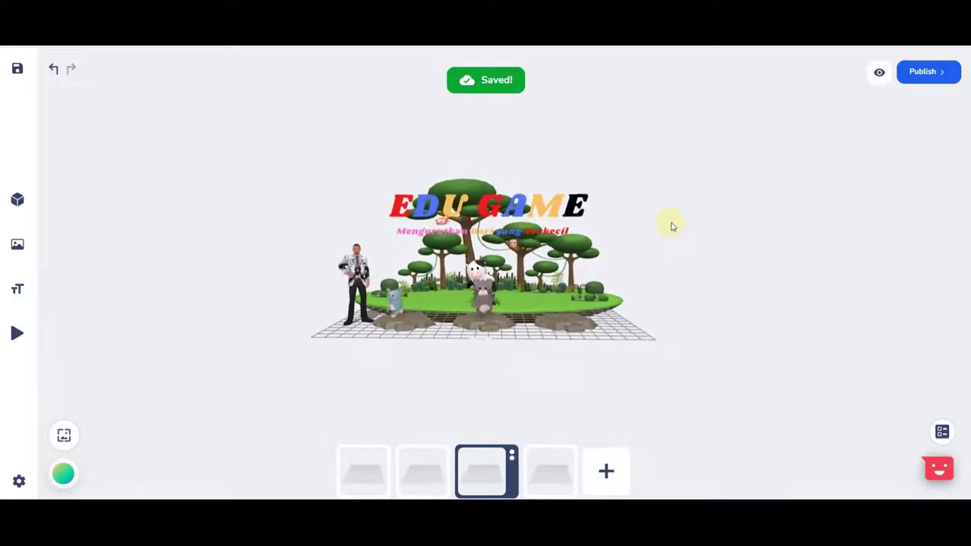
Step: Return to scene-1 and hide the floor grid
click(426, 464)
click(362, 467)
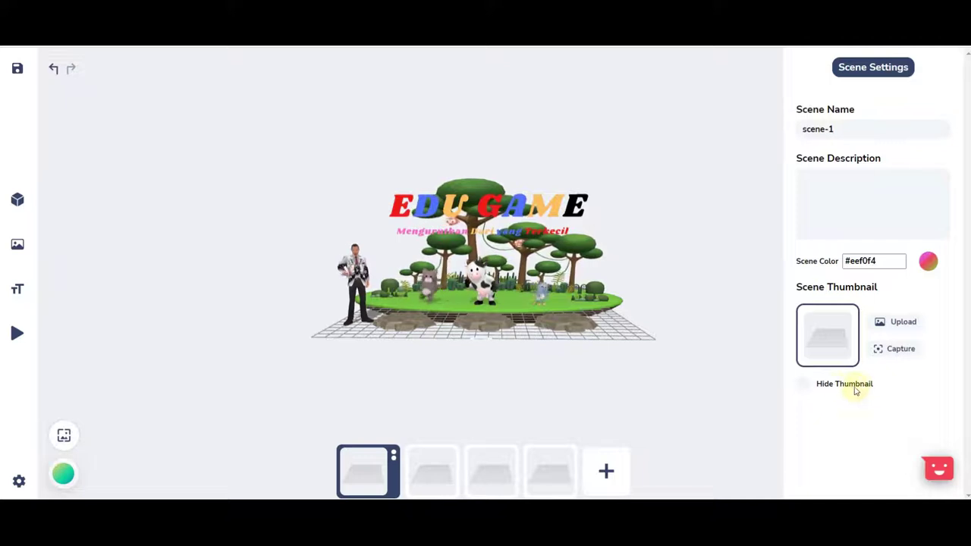
drag(714, 351, 709, 361)
click(710, 362)
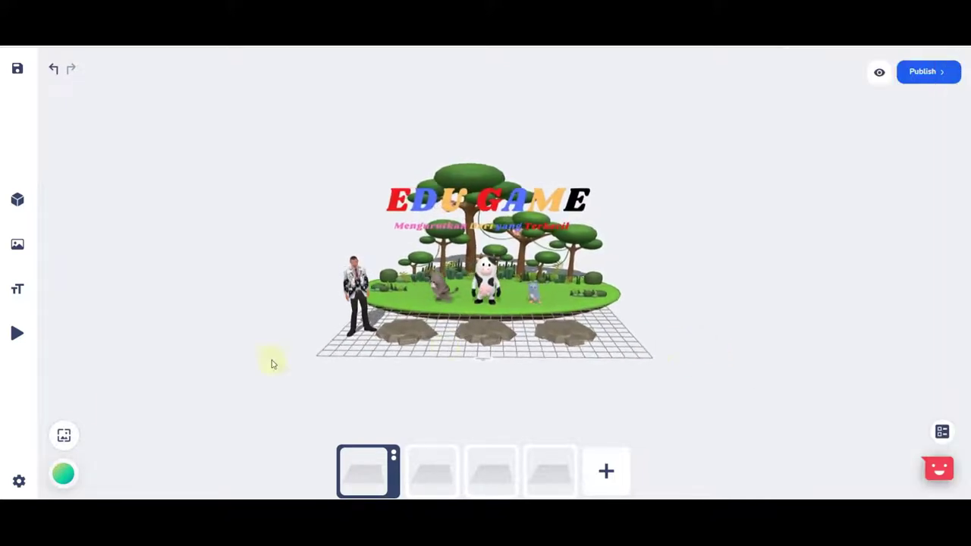
click(18, 481)
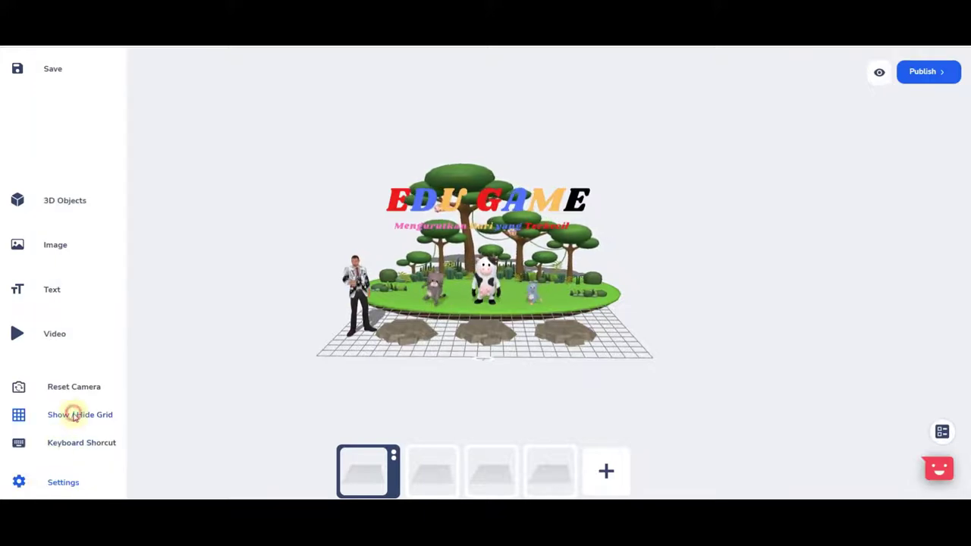
click(74, 414)
Step: Frame the whole scene-1 composition, including the presenter and stones, and capture it as the scene's thumbnail
mouse_move(675, 321)
mouse_down()
mouse_move(691, 318)
mouse_move(687, 342)
mouse_move(681, 327)
mouse_up()
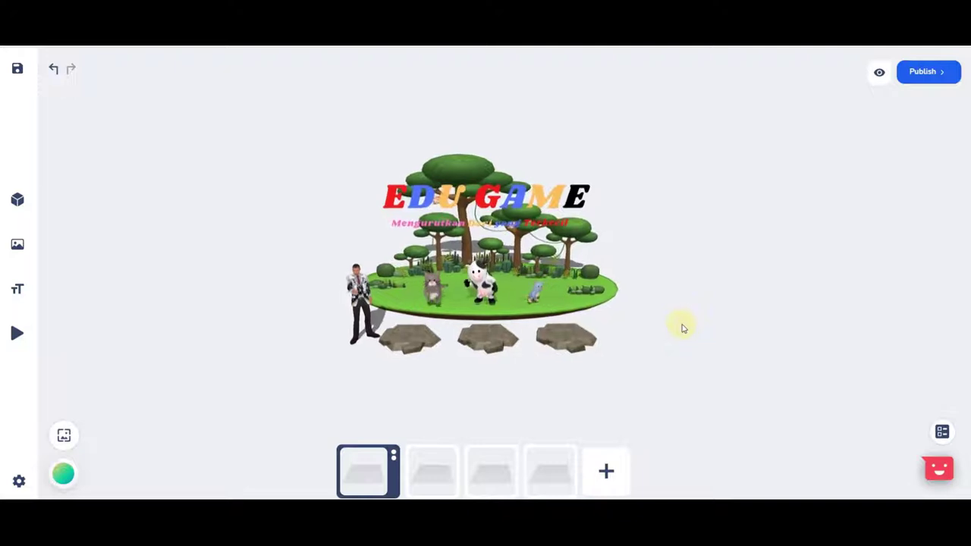
click(382, 479)
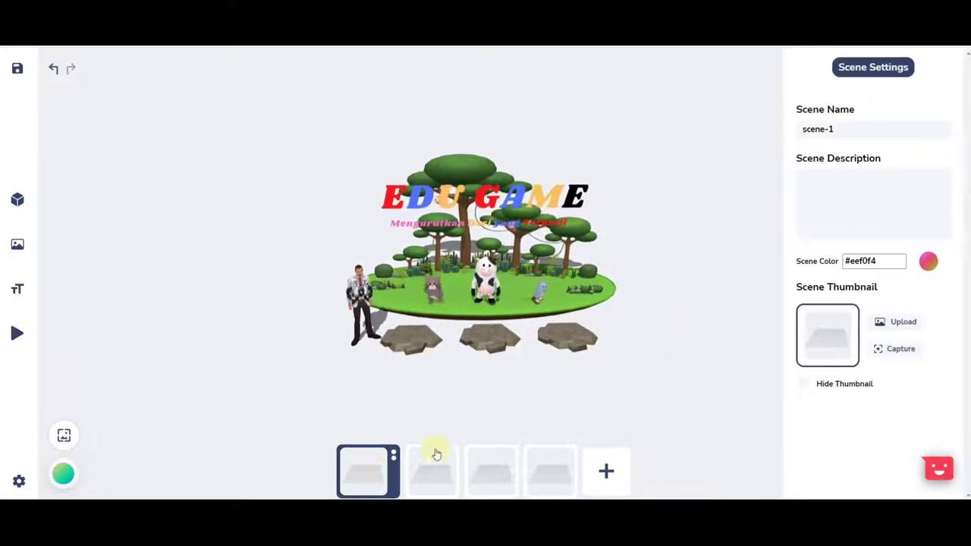
click(895, 349)
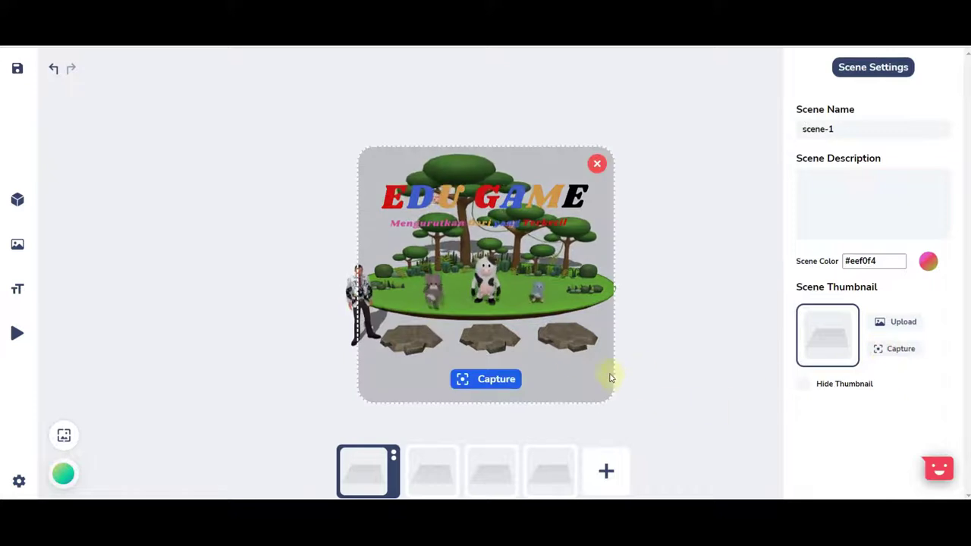
scroll(571, 362, down, 2)
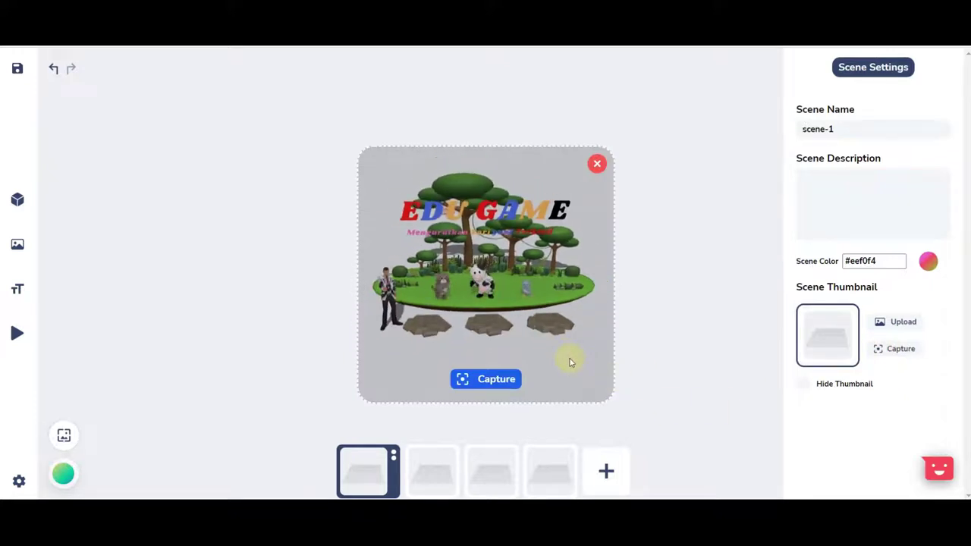
scroll(570, 363, up, 1)
right_drag(559, 347, 561, 365)
drag(562, 358, 563, 345)
click(563, 345)
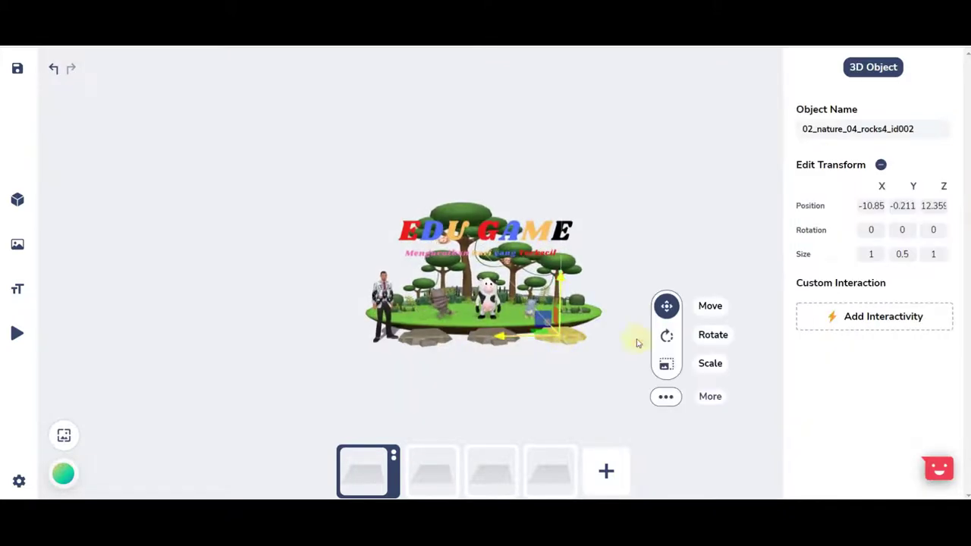
click(385, 464)
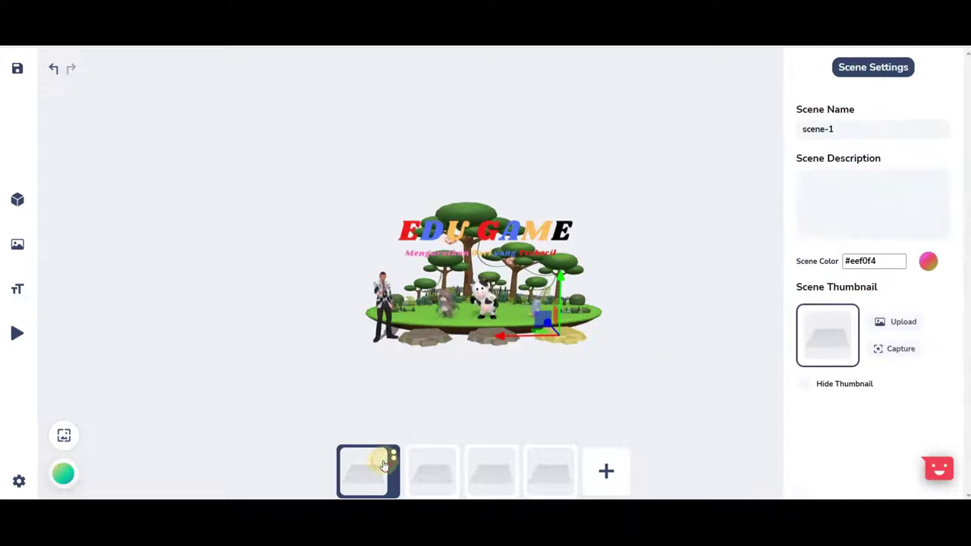
click(687, 352)
click(355, 475)
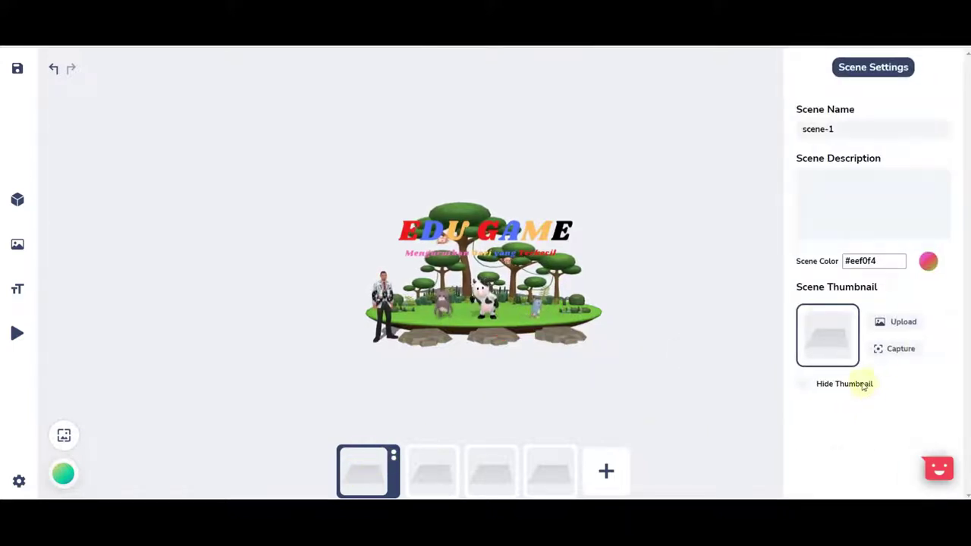
click(895, 348)
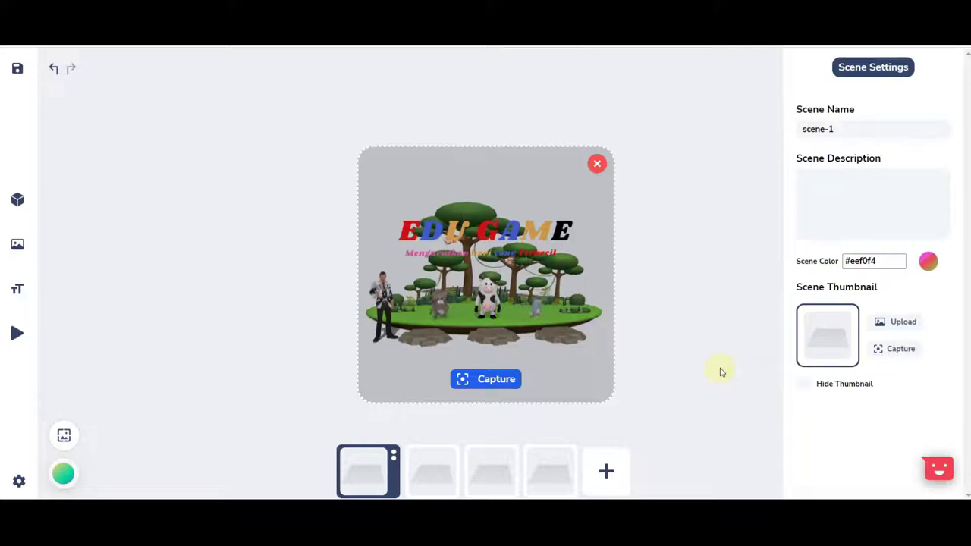
click(485, 379)
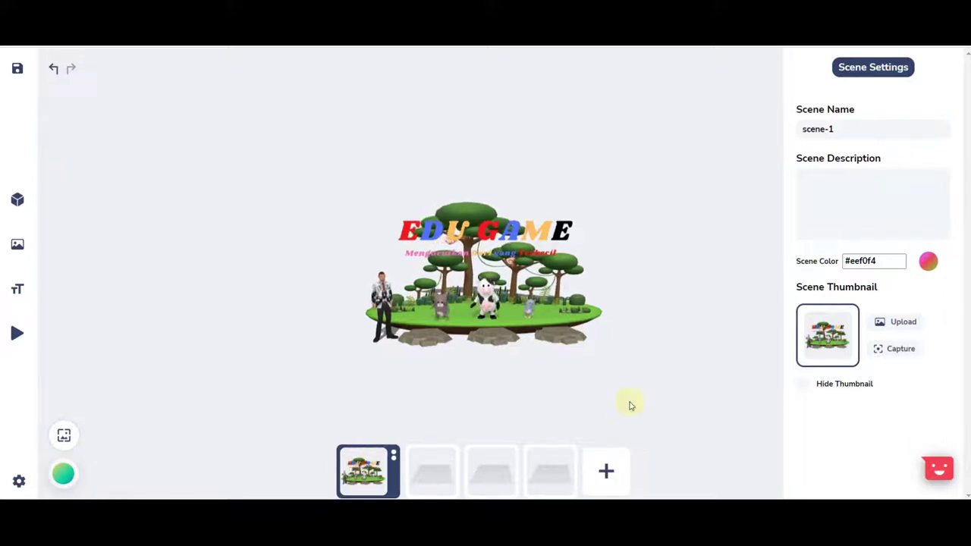
Step: Capture the current view of scene-2 as its scene thumbnail
click(430, 478)
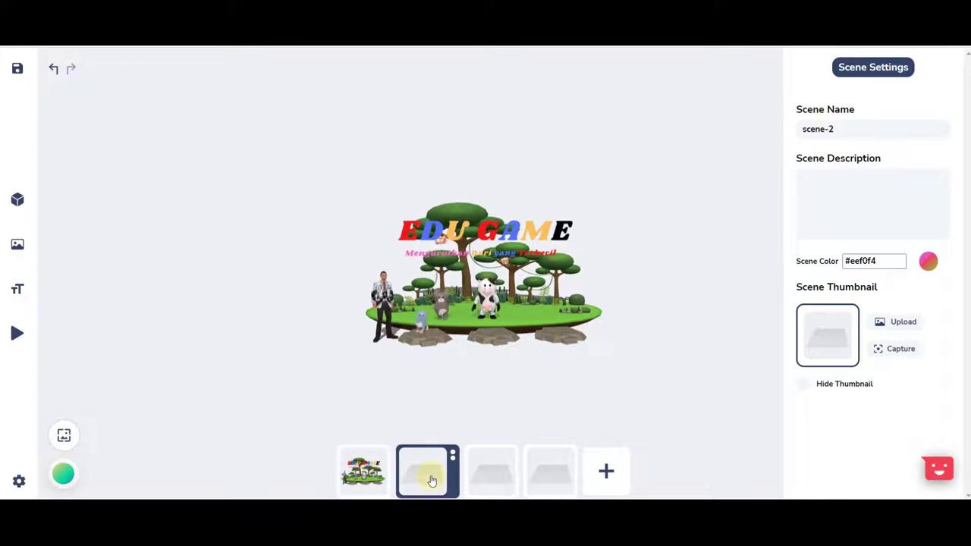
click(895, 351)
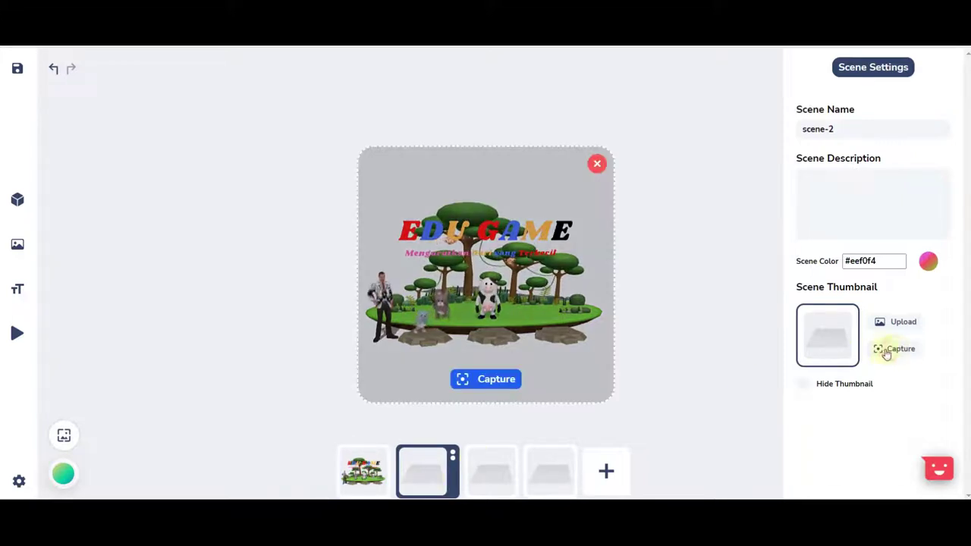
click(491, 379)
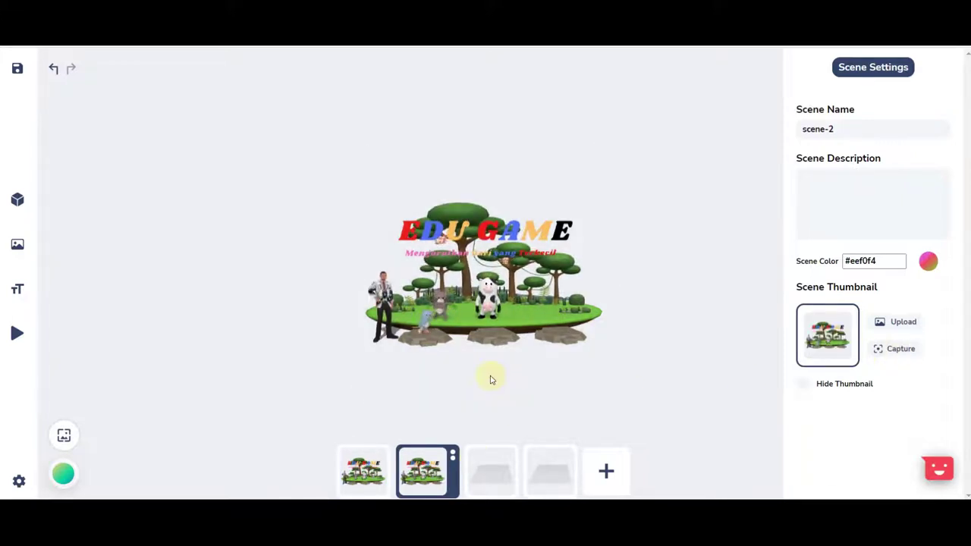
Step: Capture the current view of scene-3 as its scene thumbnail
click(493, 463)
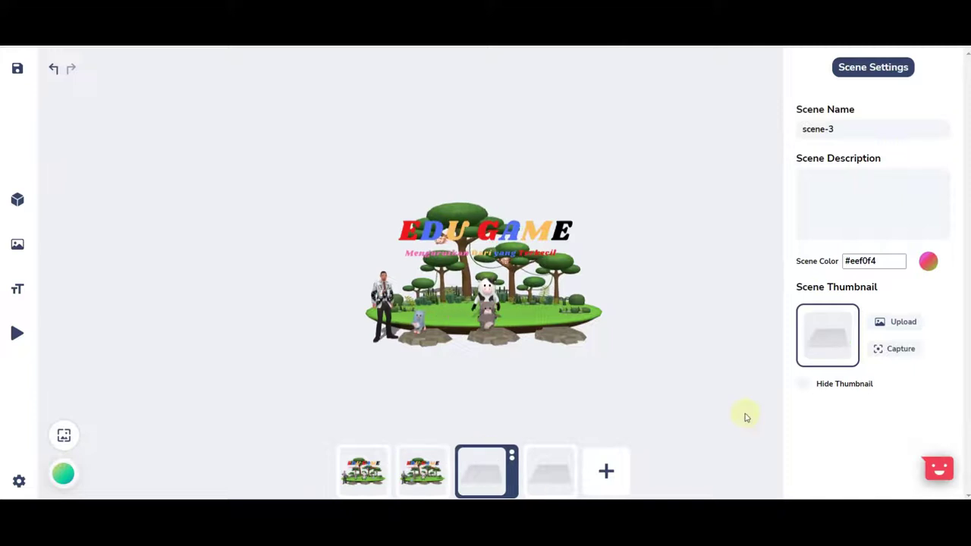
click(878, 355)
click(503, 381)
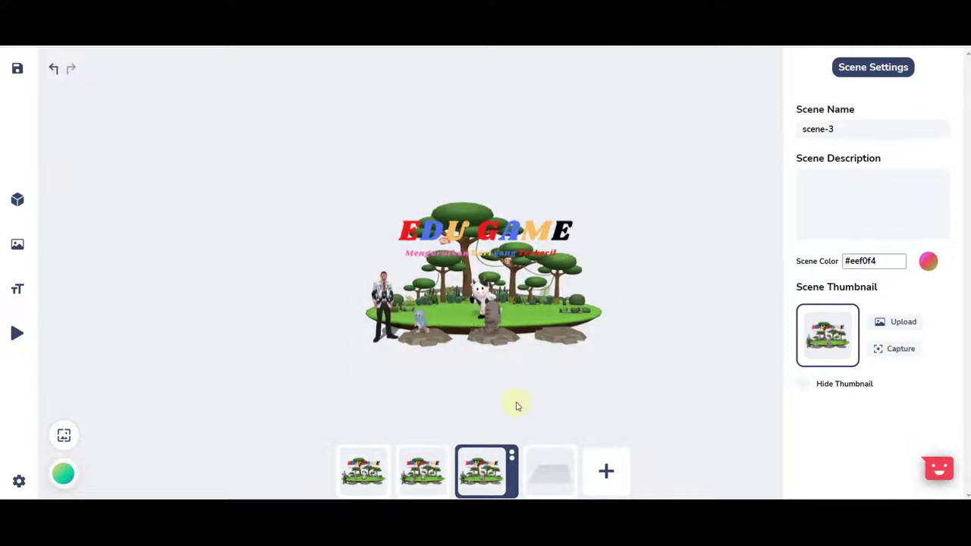
Step: Capture the current view of scene-4 as its scene thumbnail
click(565, 483)
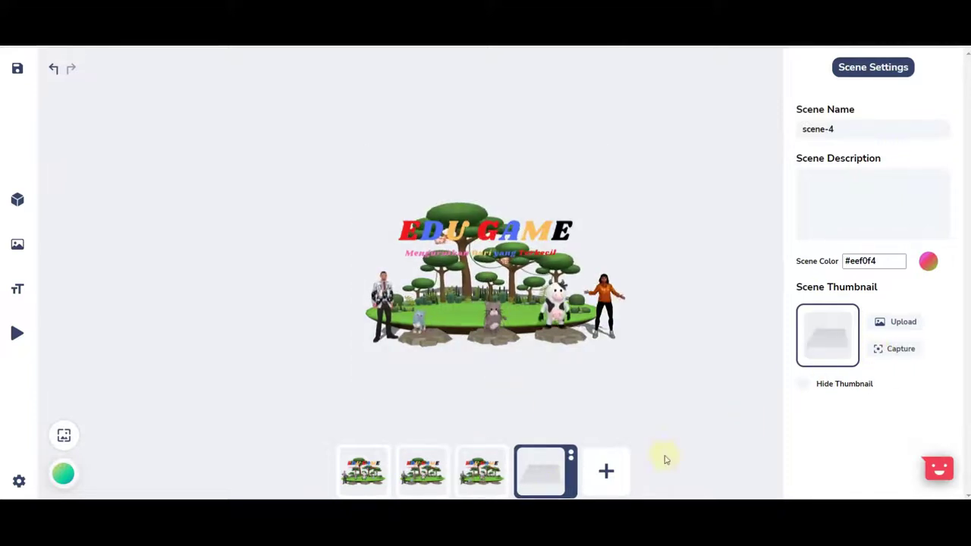
click(878, 354)
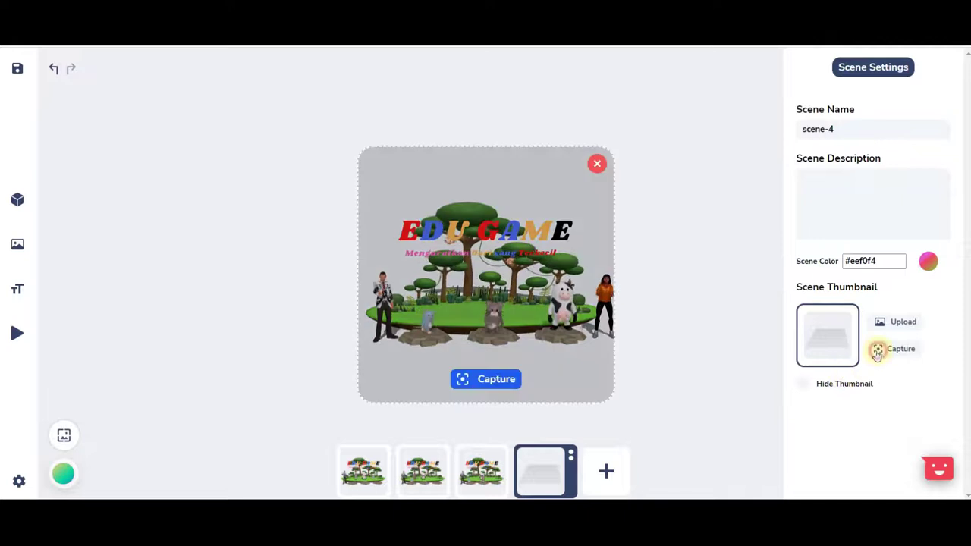
click(489, 382)
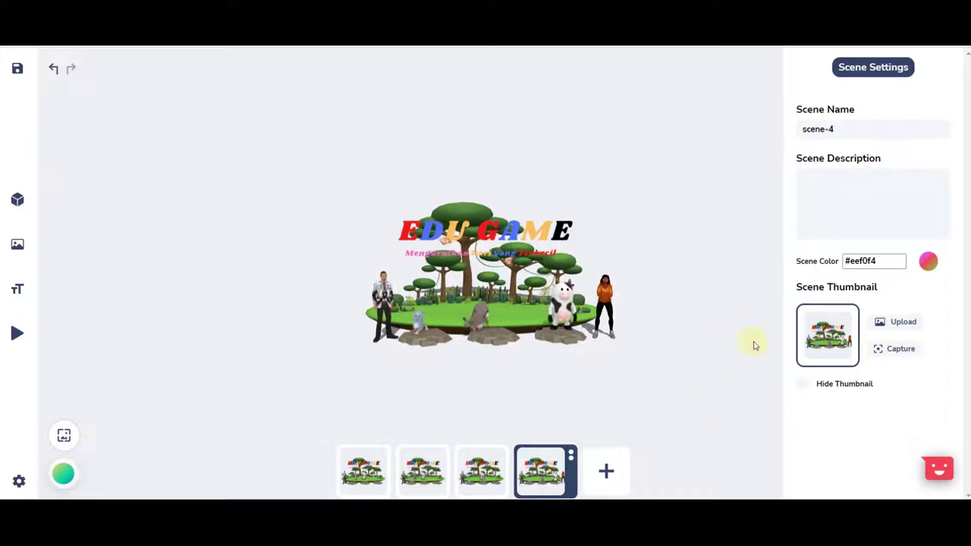
Step: Enable Hide Thumbnail for scene-1 through scene-4 and save the project
click(365, 471)
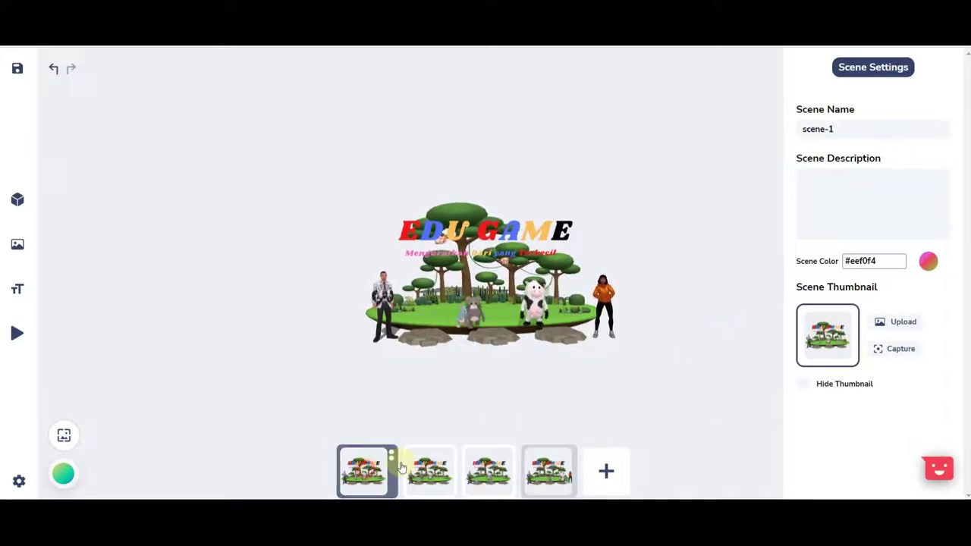
click(704, 382)
click(376, 470)
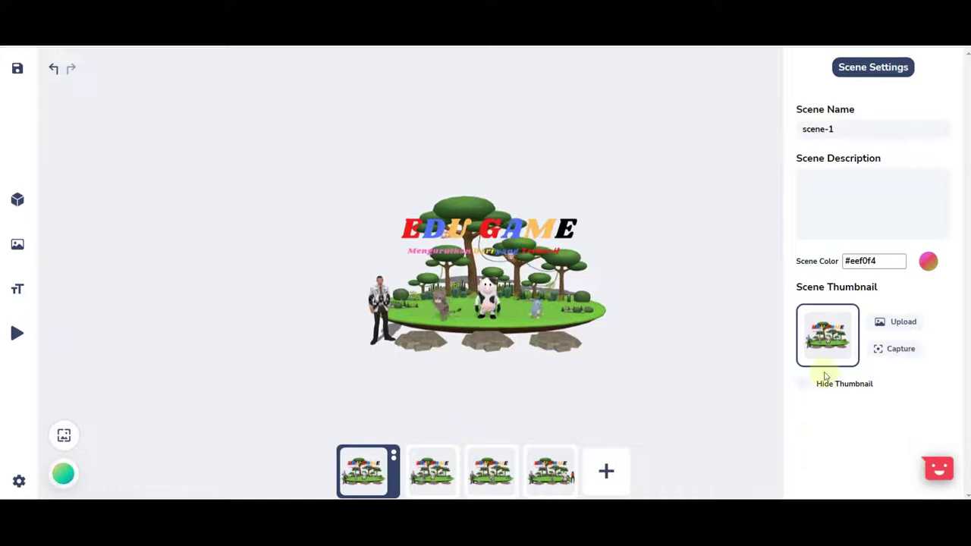
click(439, 475)
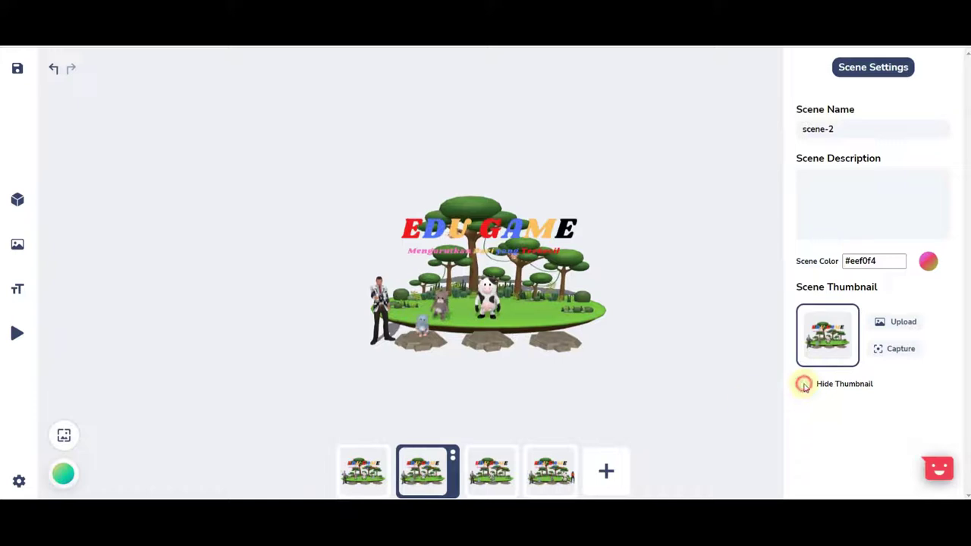
click(493, 475)
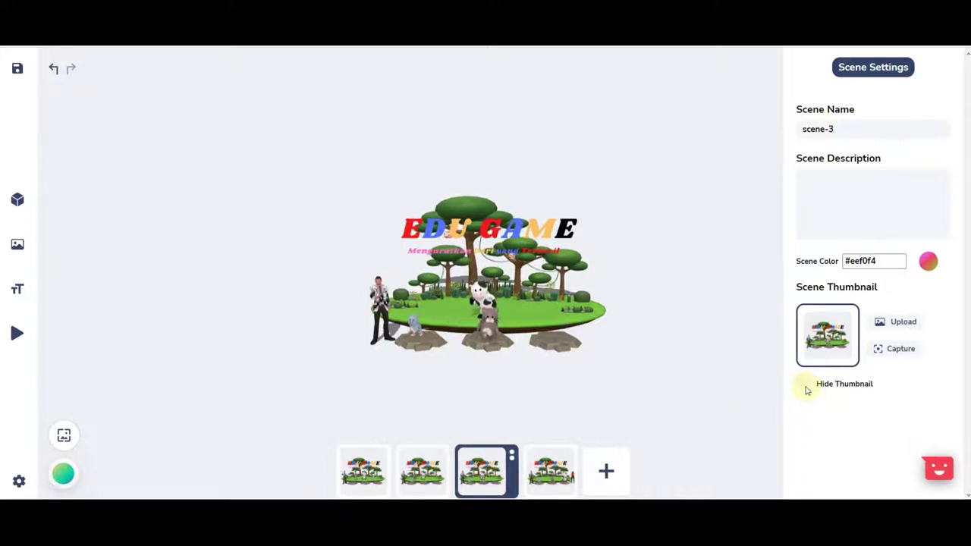
click(552, 474)
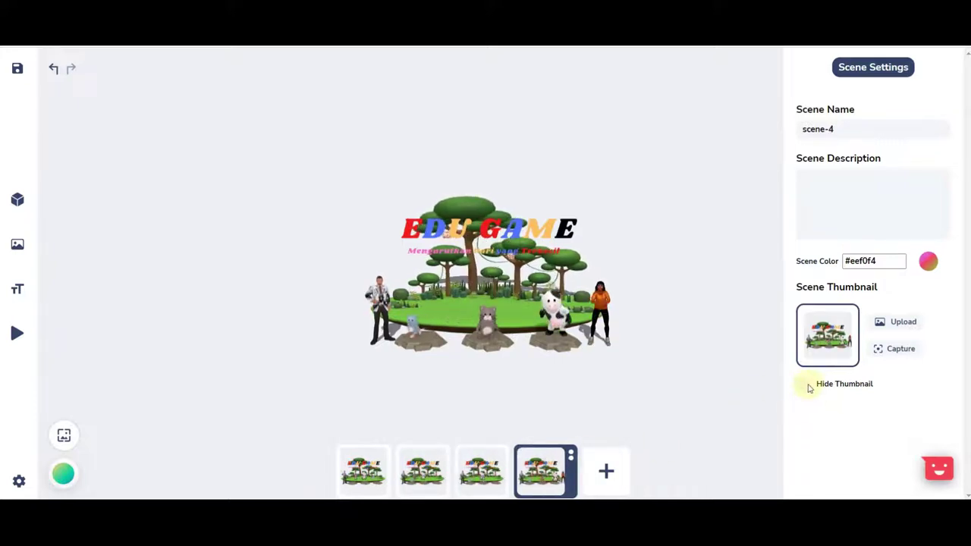
click(703, 400)
mouse_move(5, 85)
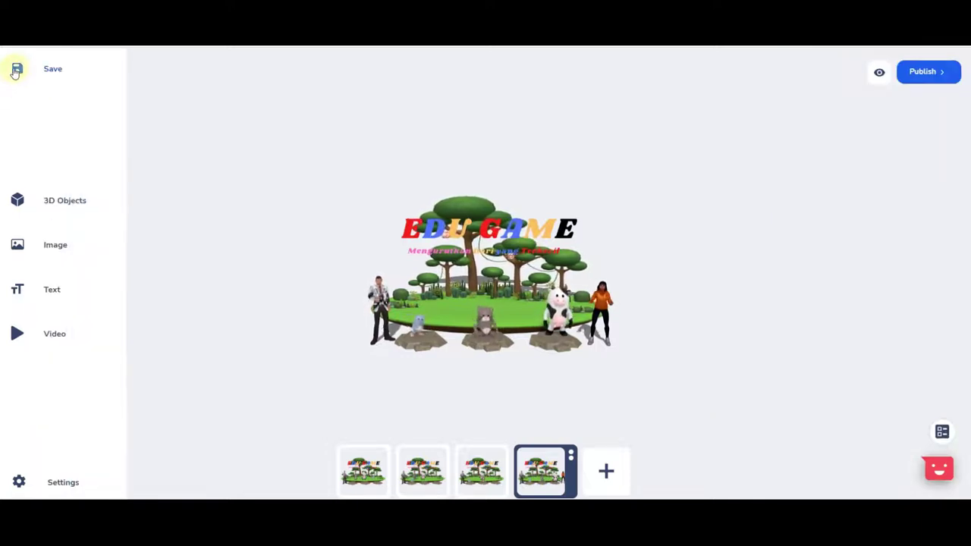
click(17, 70)
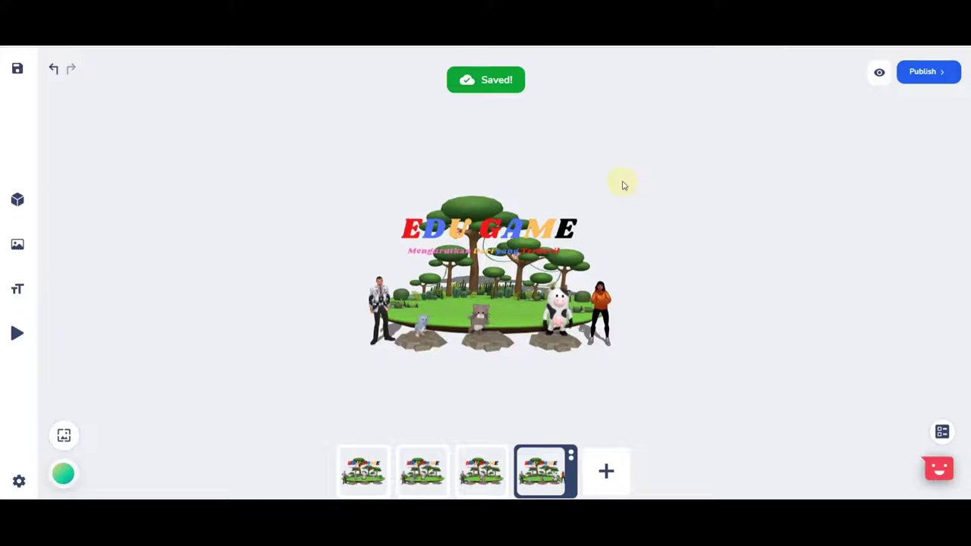
Step: Preview the game by playing it and tapping the rat, cat and cow in order, and close the preview
click(877, 74)
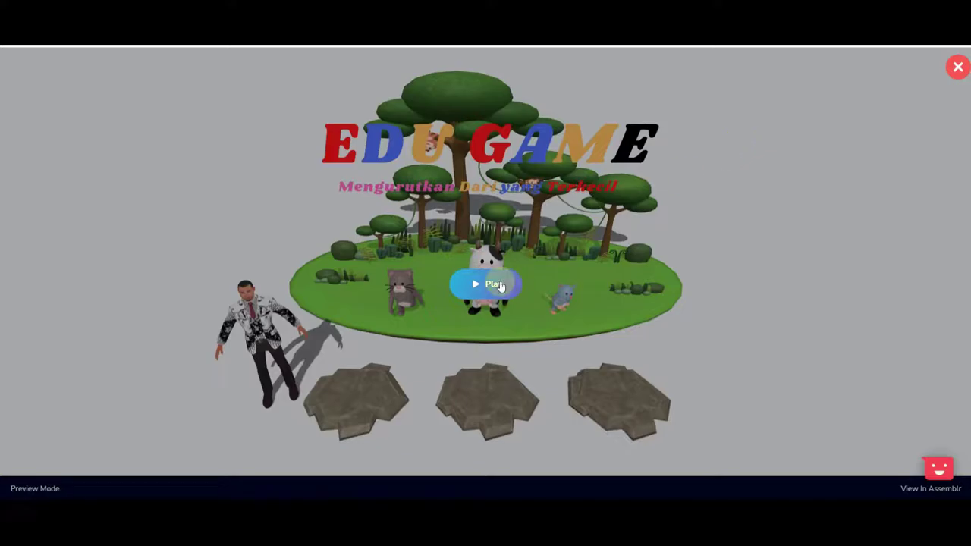
click(494, 284)
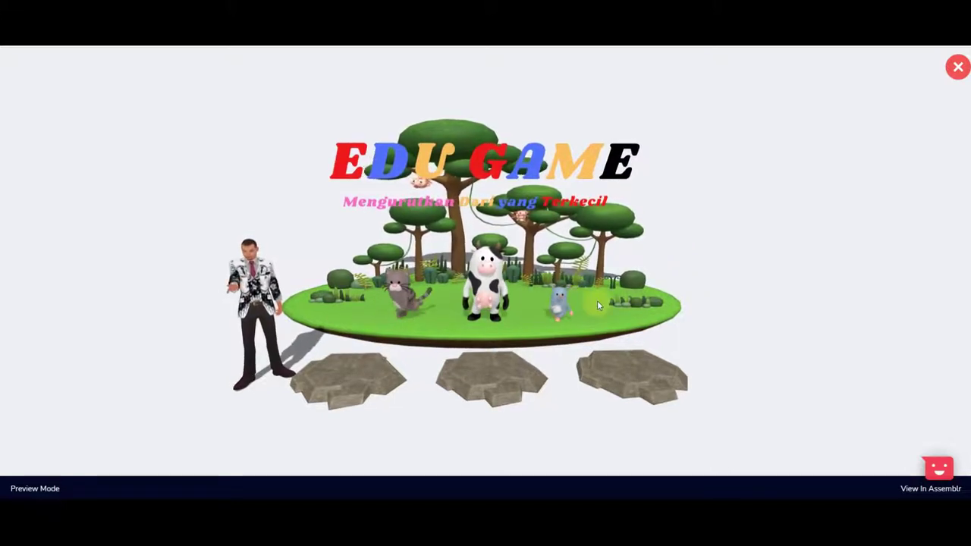
click(569, 297)
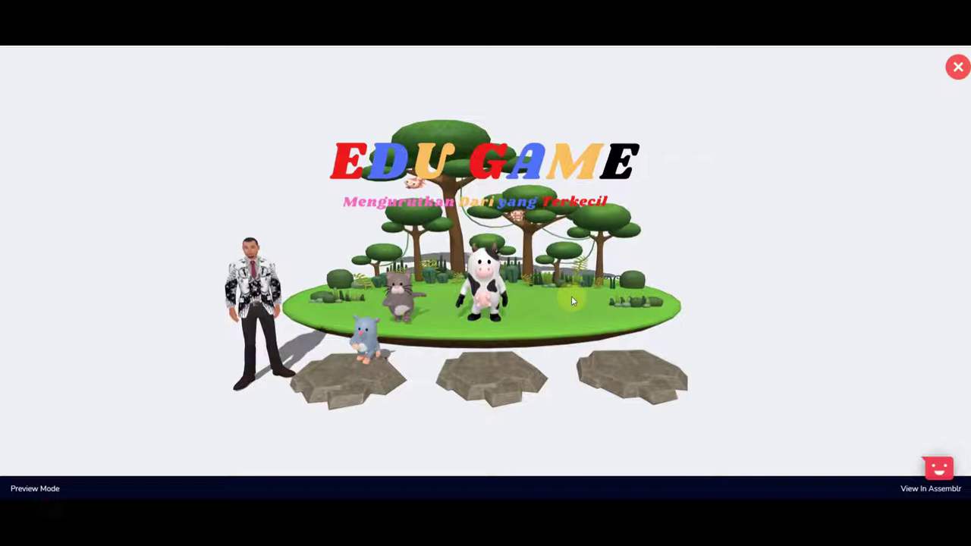
click(398, 291)
click(487, 266)
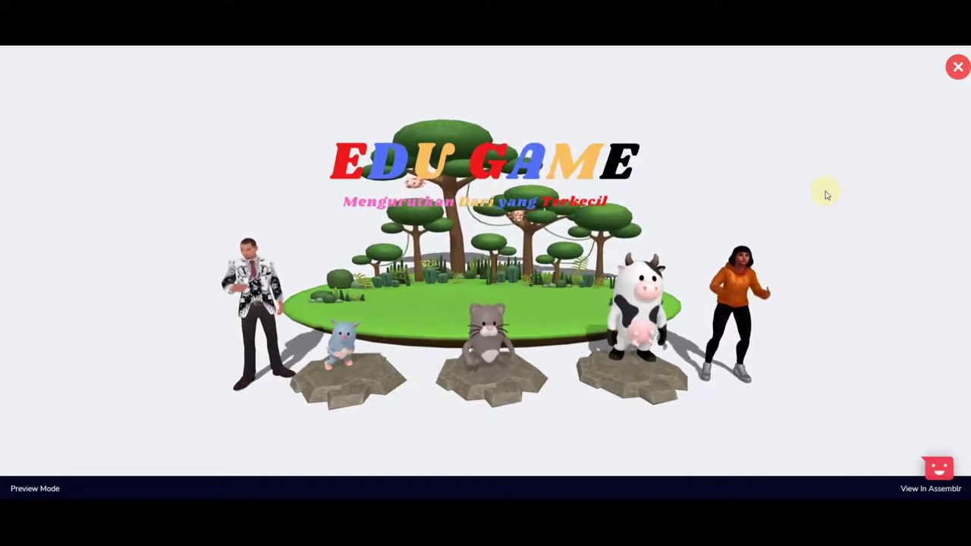
click(958, 67)
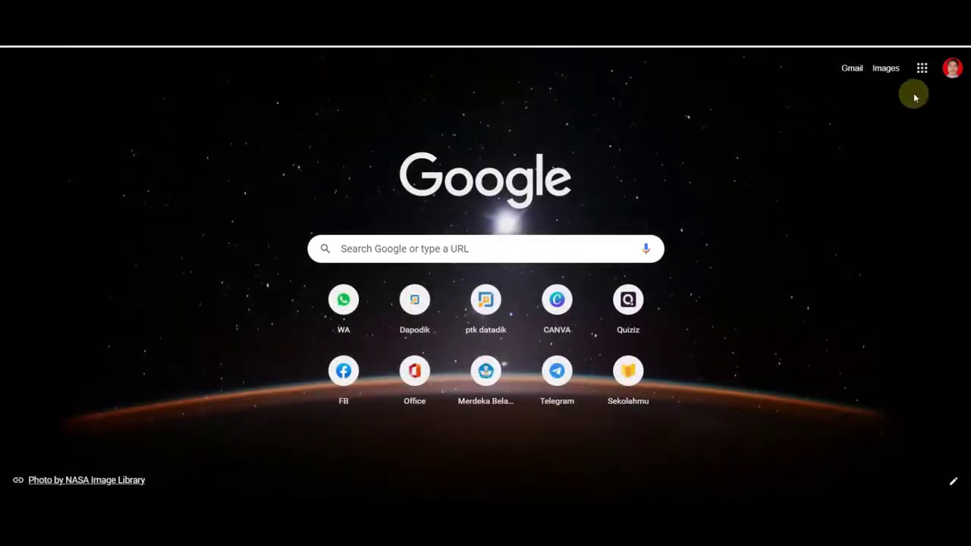
Step: Switch to the Google start page in the browser and open YouTube from the Google apps
click(921, 69)
scroll(862, 237, down, 10)
scroll(863, 236, up, 10)
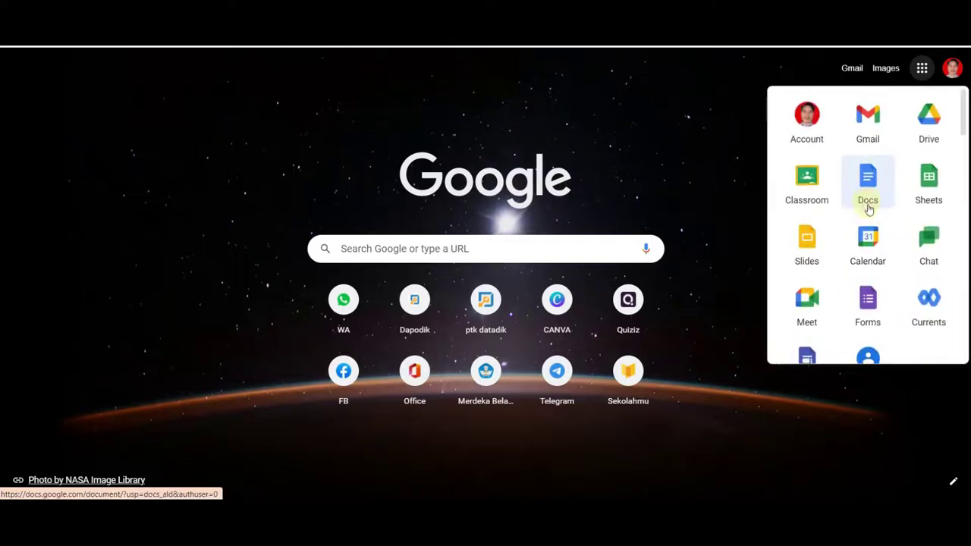
scroll(867, 210, down, 3)
click(869, 180)
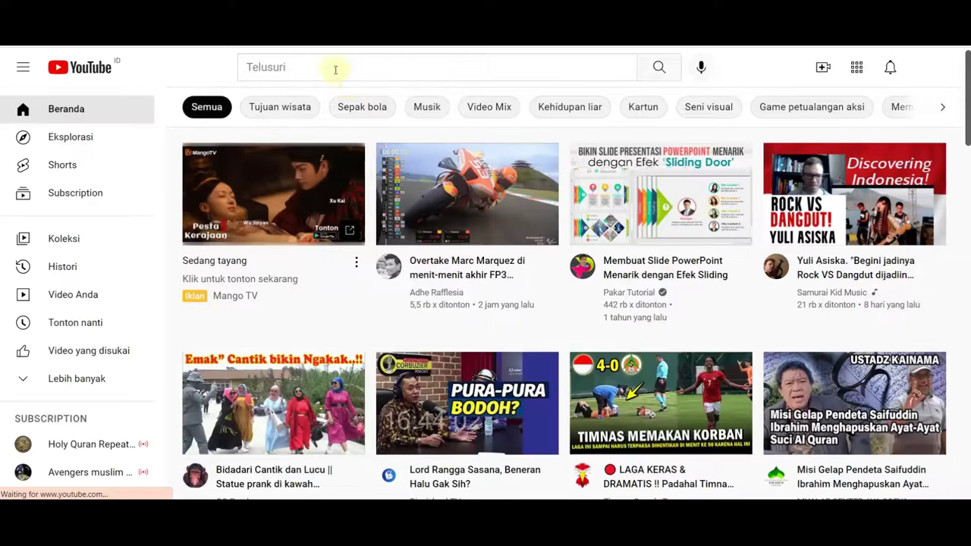
Step: Search YouTube for "music no copyright background" and look through the results
click(332, 66)
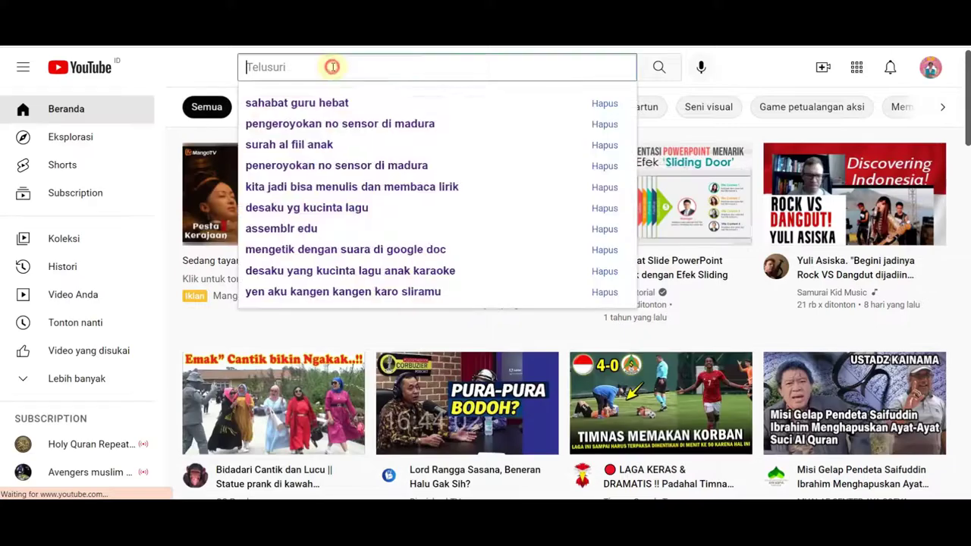
text(music )
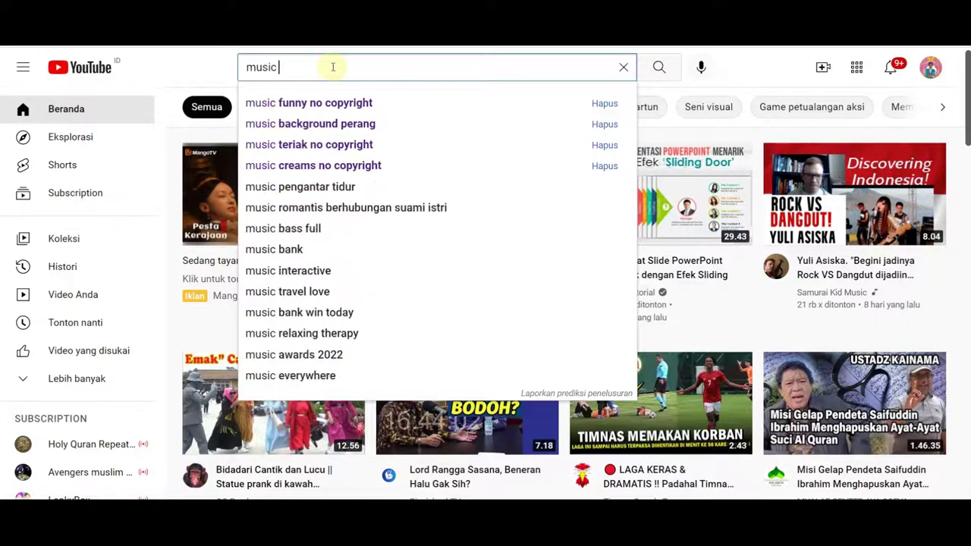
text(no )
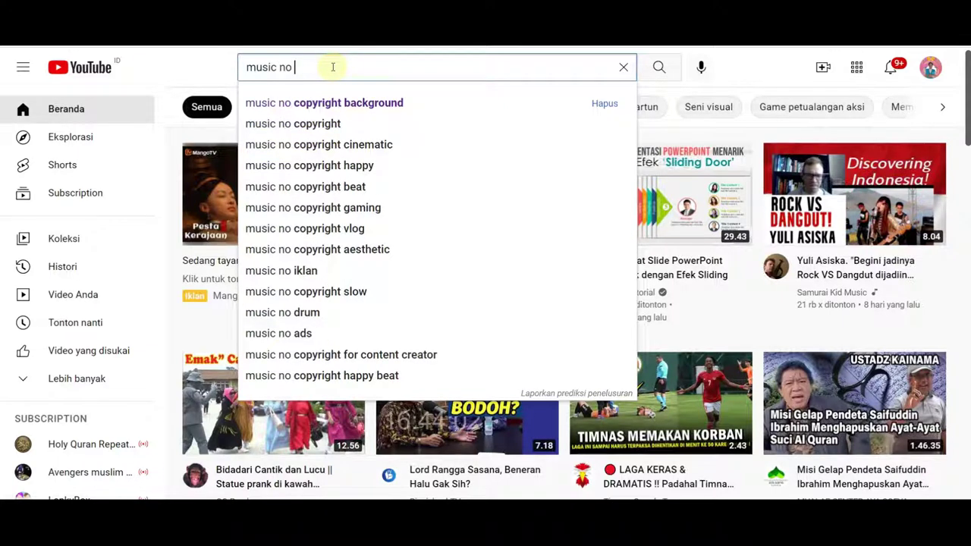
text(c)
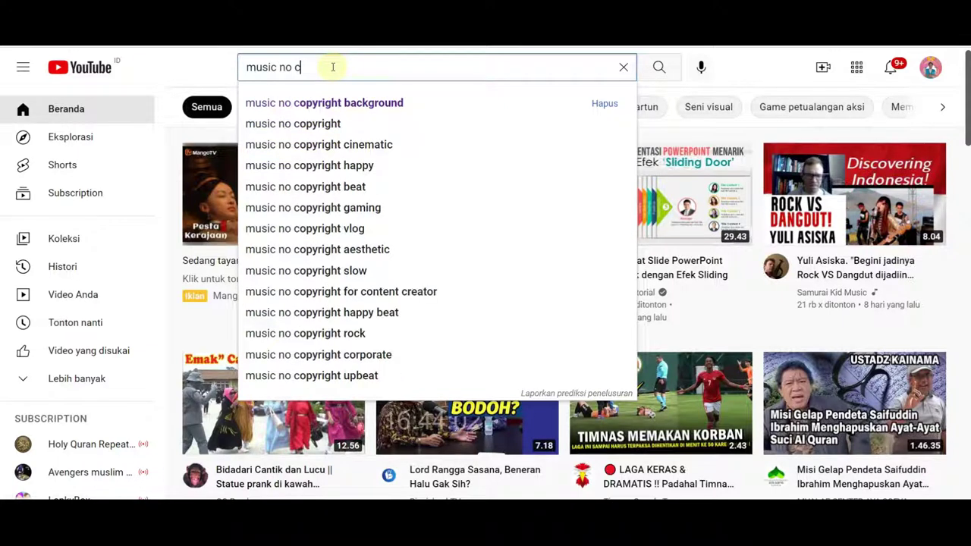
click(316, 104)
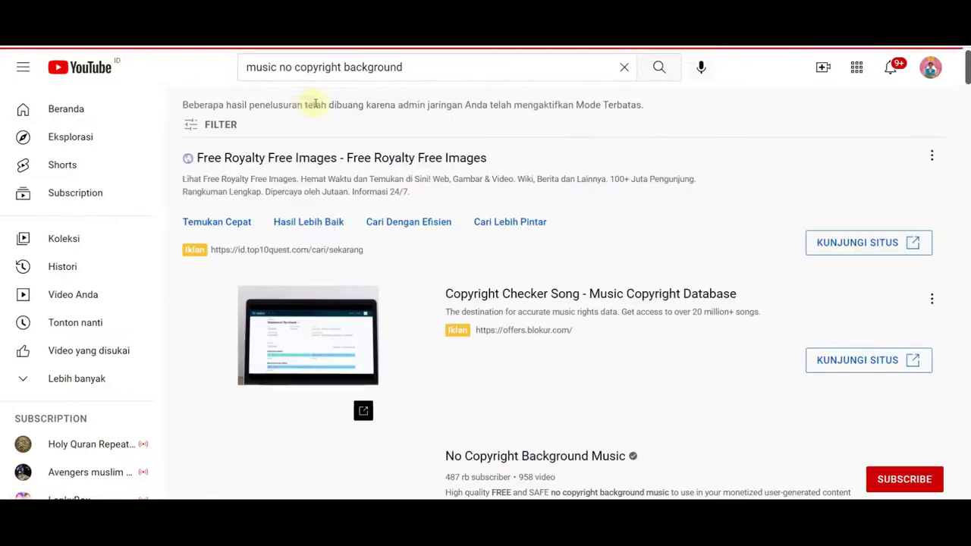
scroll(564, 281, down, 10)
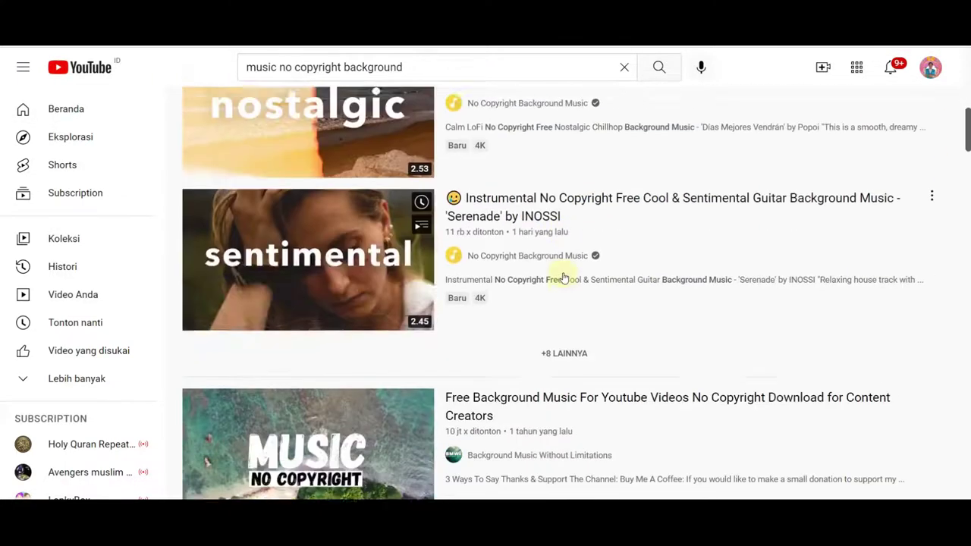
scroll(561, 276, down, 4)
scroll(559, 276, up, 13)
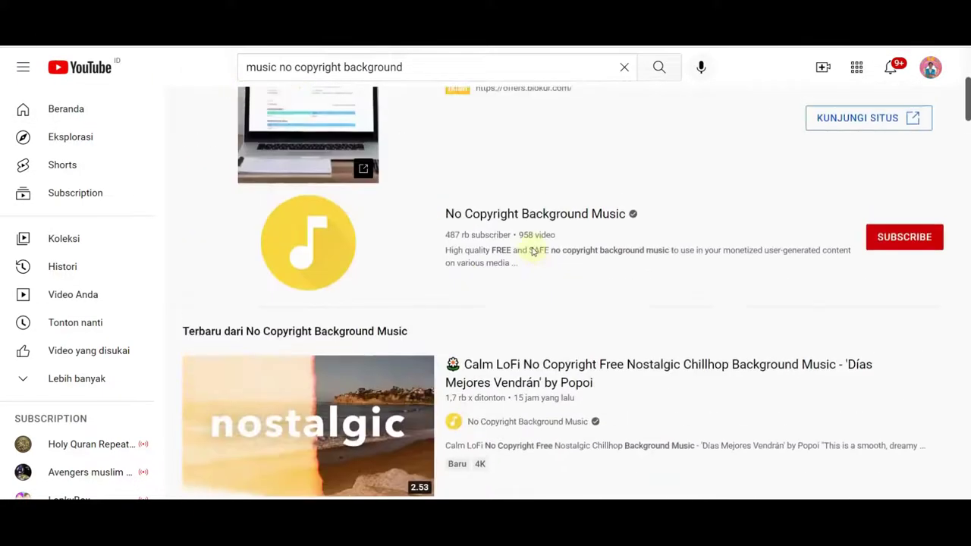
Step: Refine the search to "music no copyright background funny" and browse the suggested videos
click(344, 67)
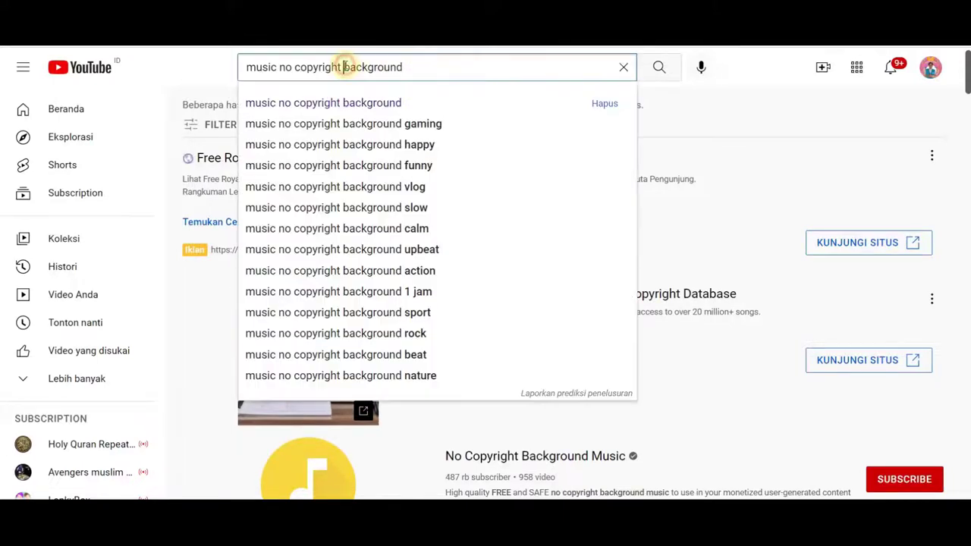
click(410, 164)
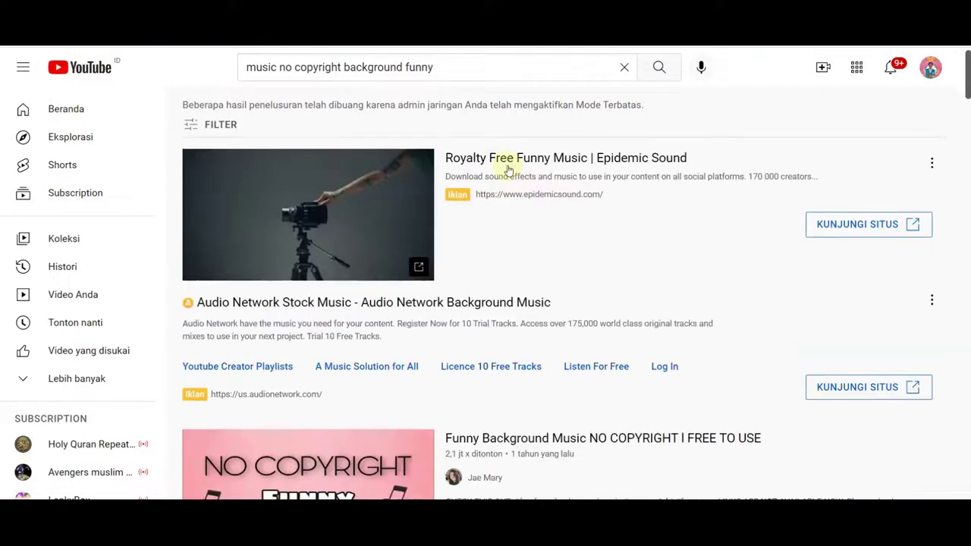
scroll(508, 171, down, 2)
scroll(514, 173, down, 2)
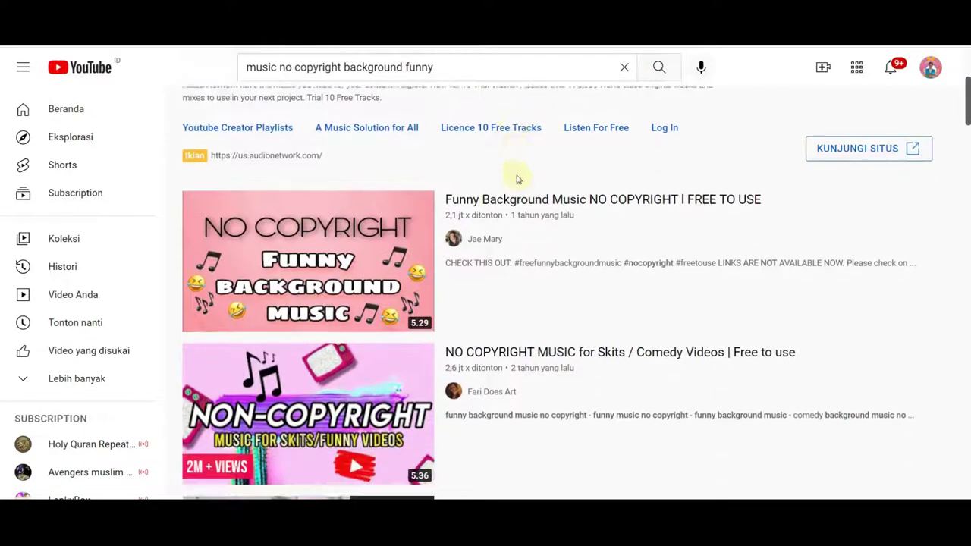
Step: Sample "NO COPYRIGHT MUSIC for Skits / Comedy Videos" and "Funny Background Music NO COPYRIGHT", returning to the search results after each
mouse_move(542, 270)
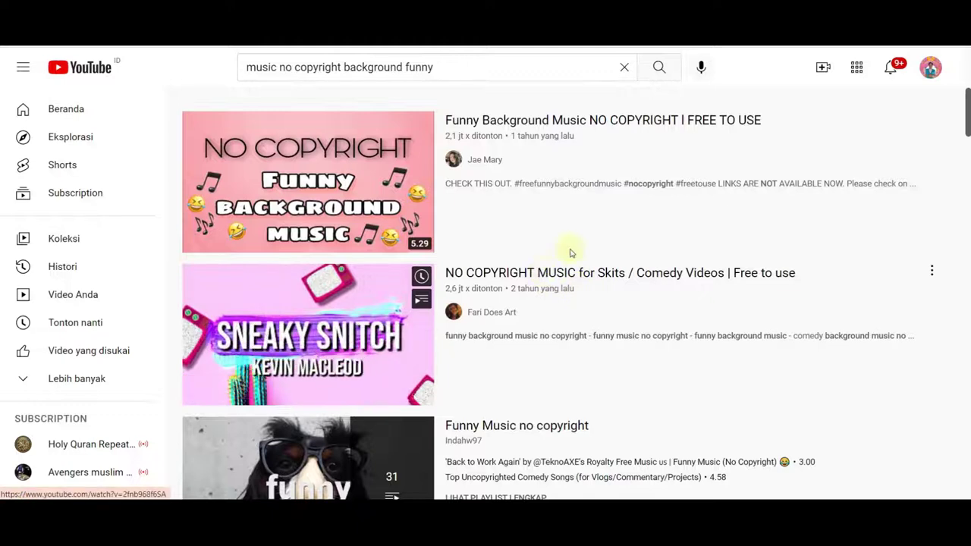
click(557, 273)
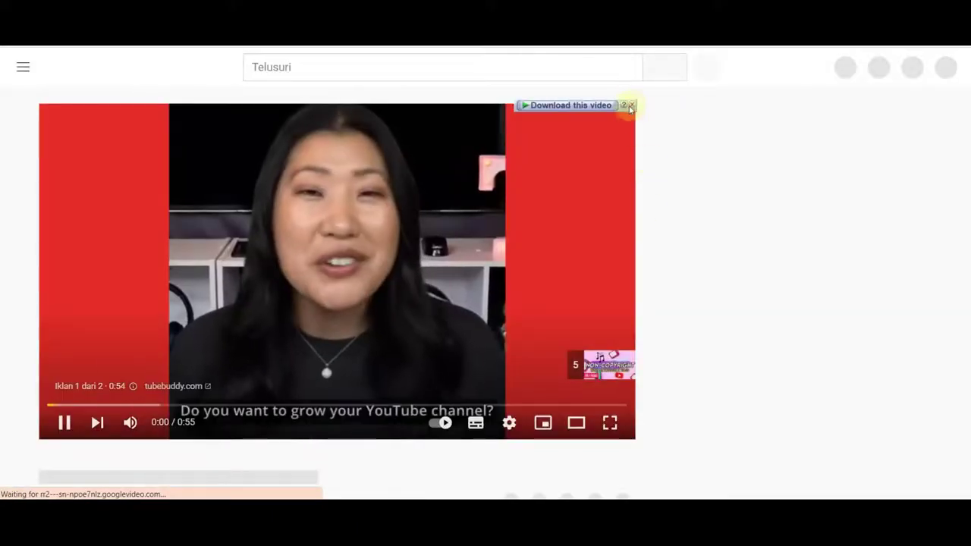
click(631, 106)
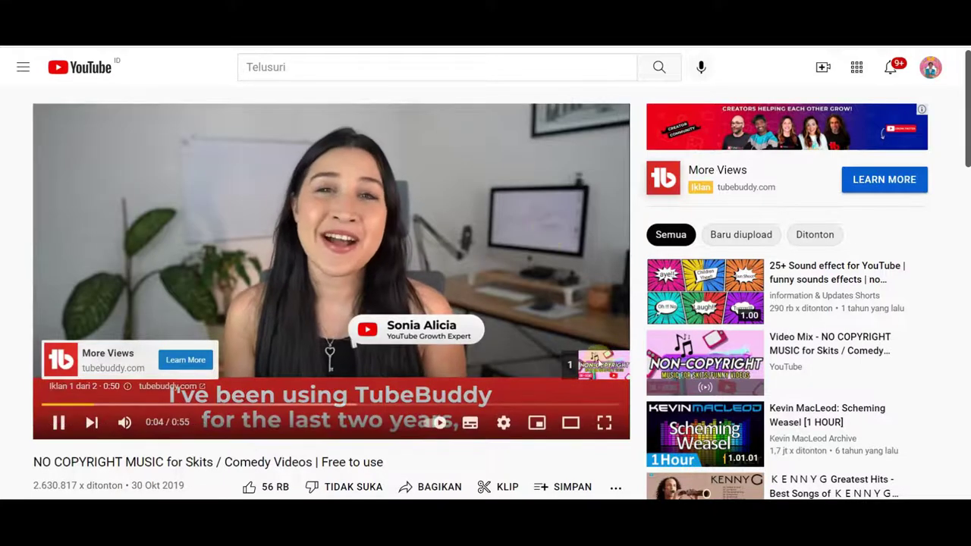
click(582, 364)
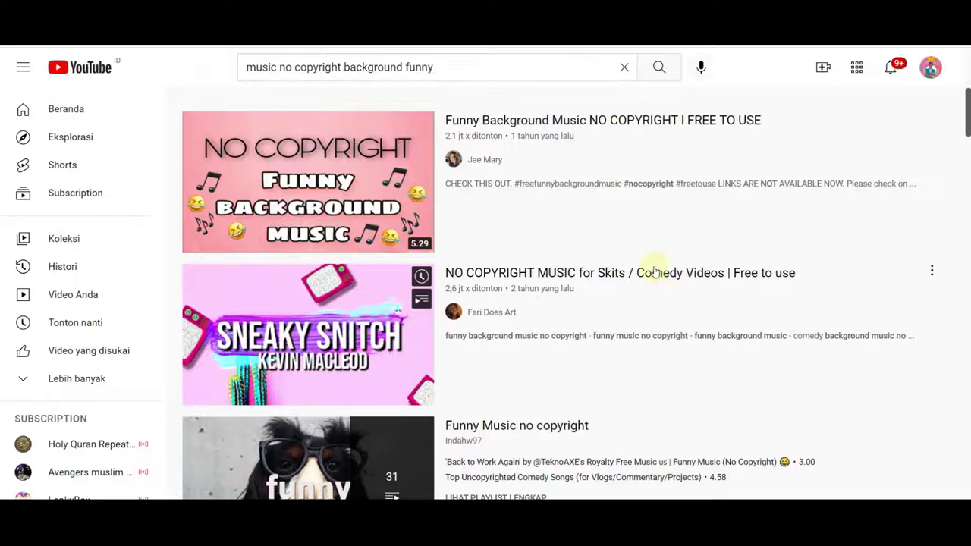
click(627, 112)
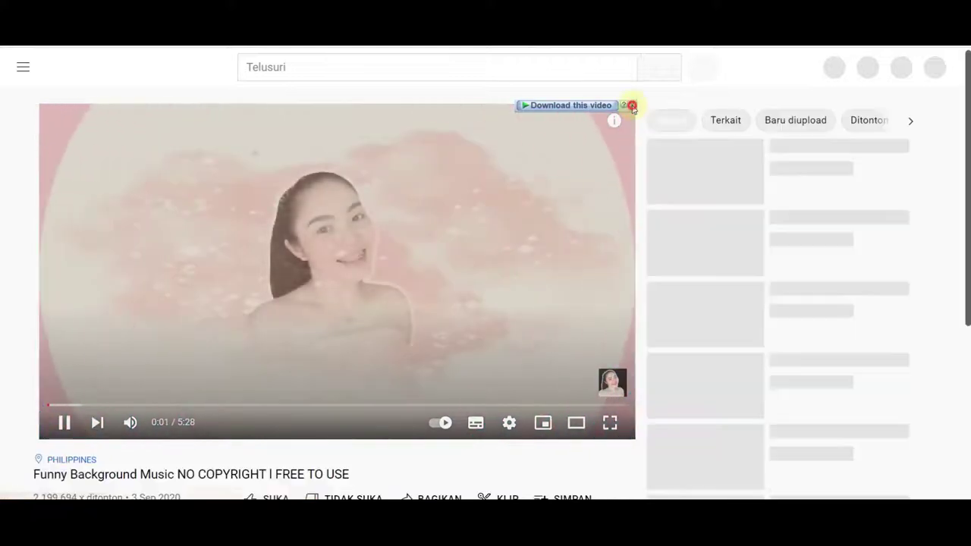
click(631, 105)
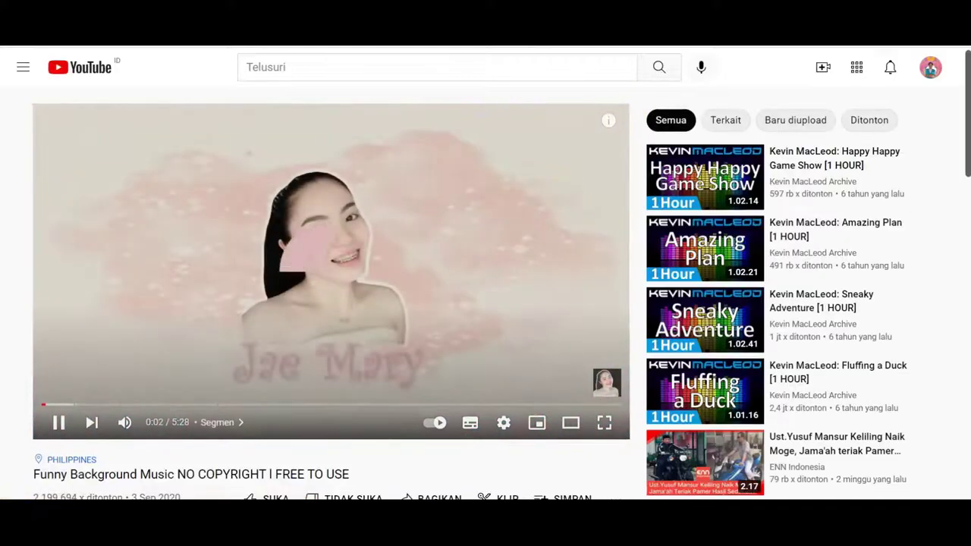
key(alt+Left)
Step: Open the "Funny Music no copyright" playlist and play its second video, "Top Uncopyrighted Comedy Songs"
scroll(589, 314, down, 3)
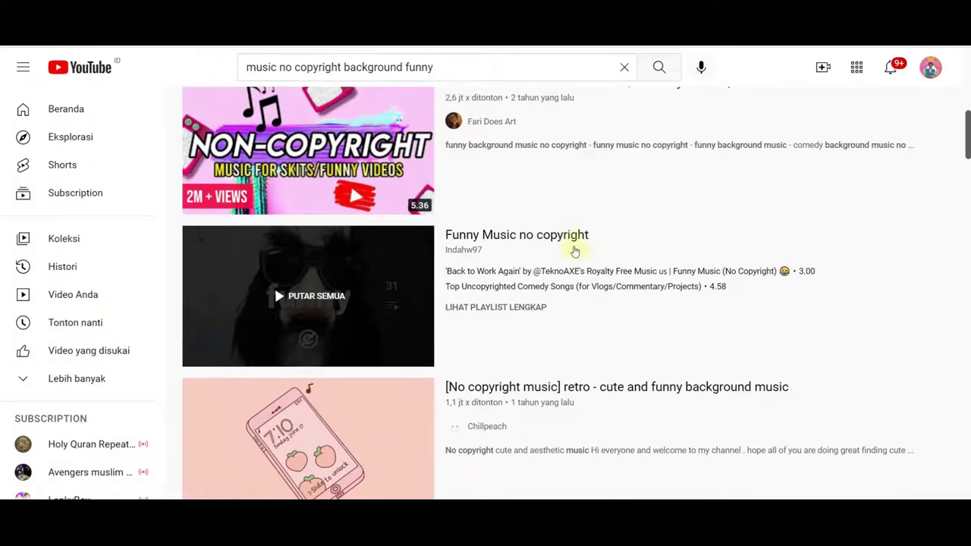
click(561, 241)
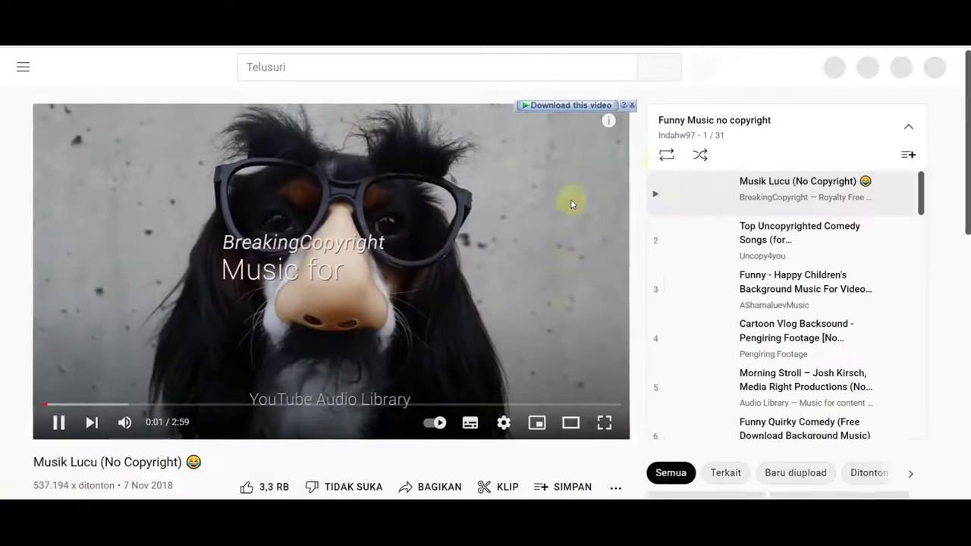
click(632, 104)
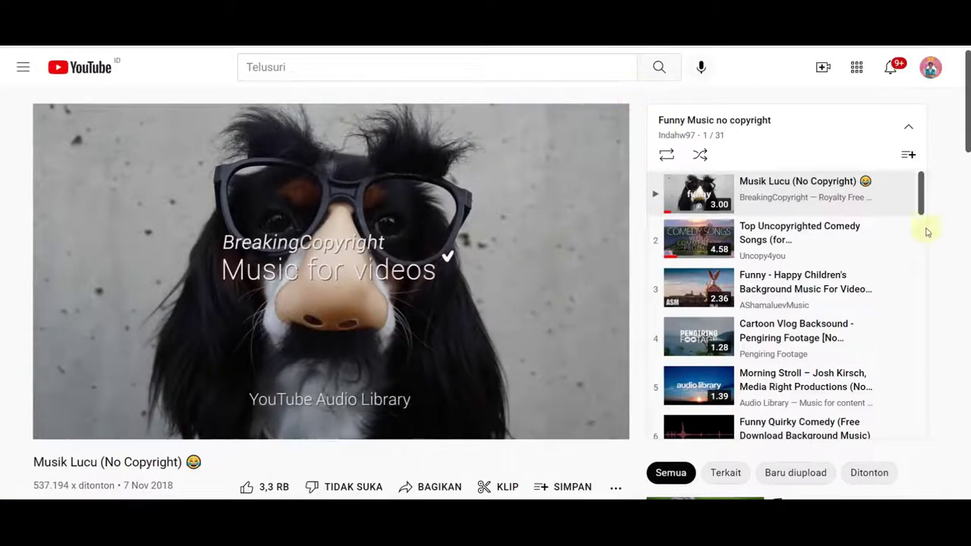
click(813, 236)
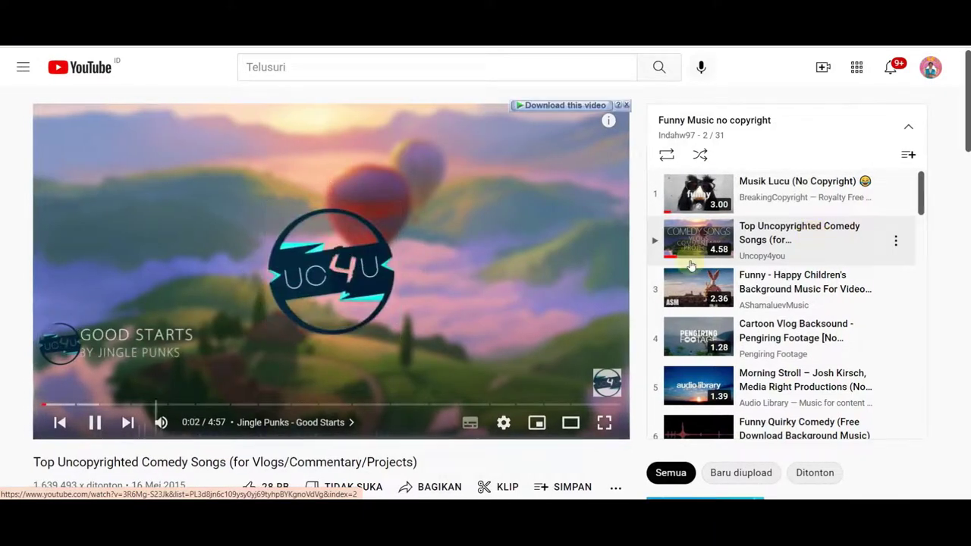
Step: Copy the share link of "Top Uncopyrighted Comedy Songs" and close the sharing dialog
scroll(463, 364, down, 2)
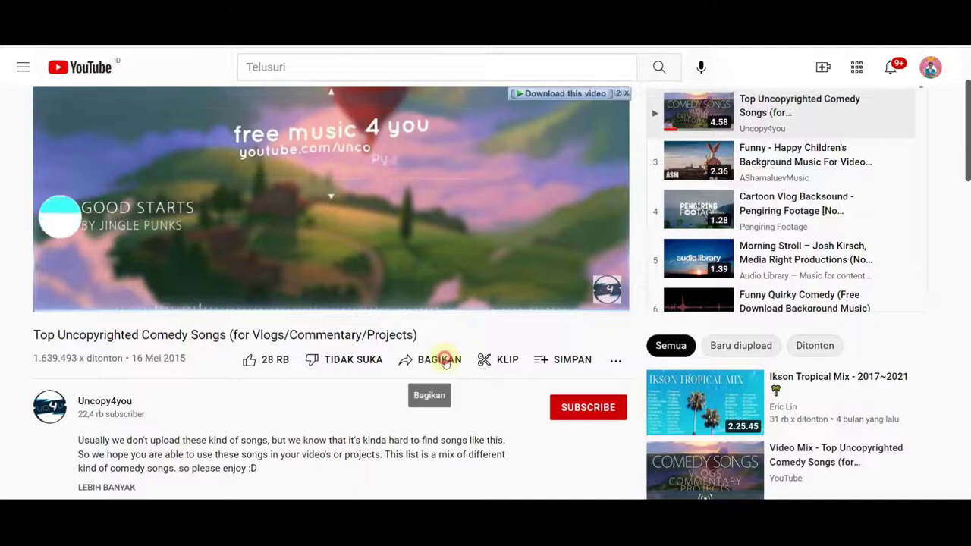
click(444, 360)
click(614, 305)
key(ctrl+c)
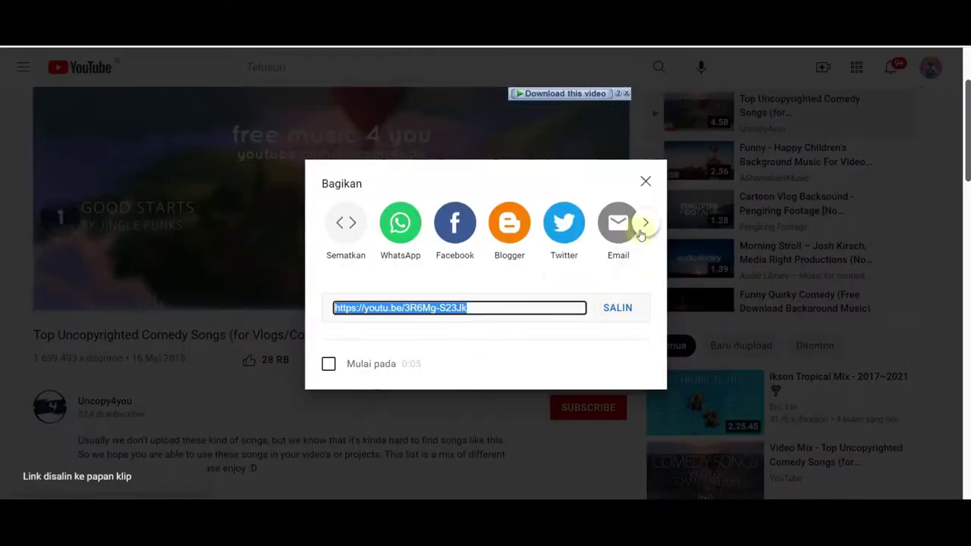
click(645, 182)
scroll(524, 196, up, 1)
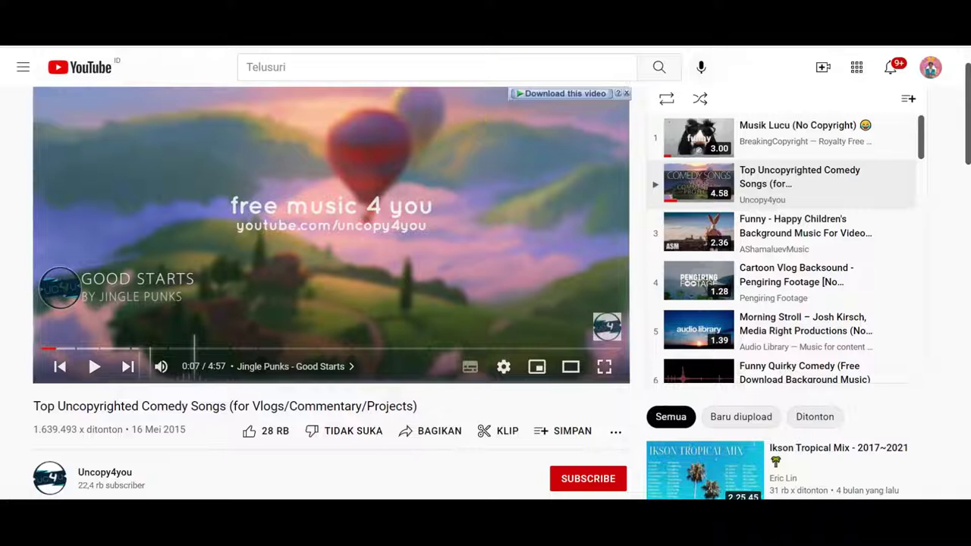
key(ctrl+Tab)
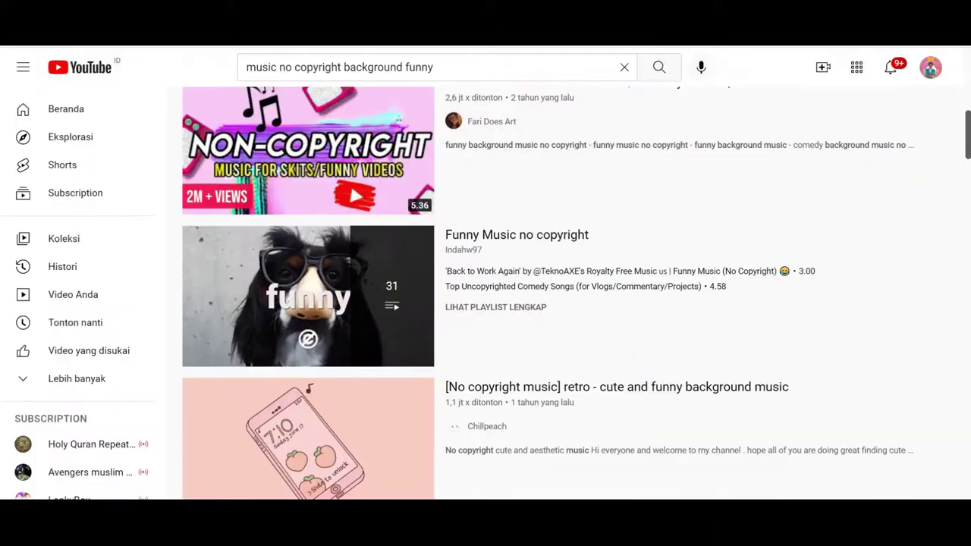
key(ctrl+Tab)
mouse_move(76, 275)
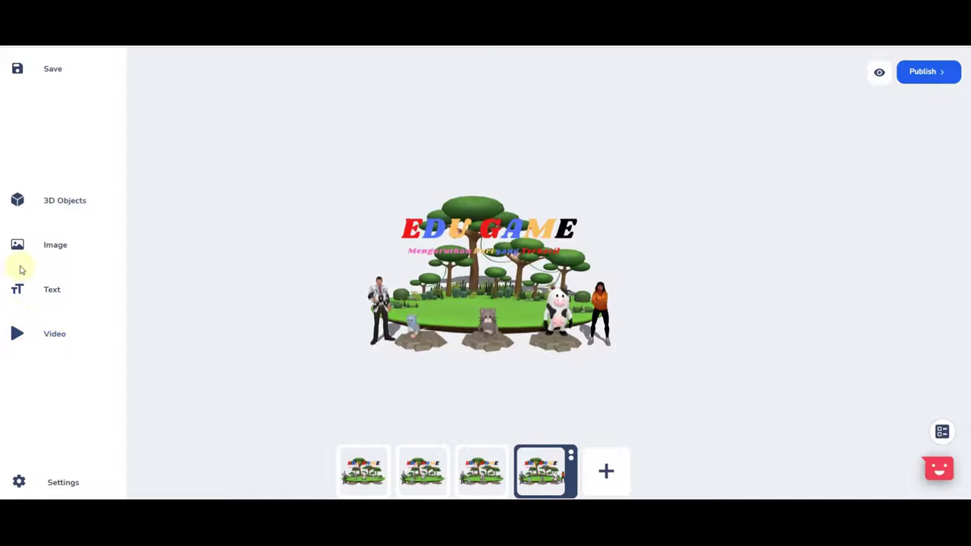
click(15, 334)
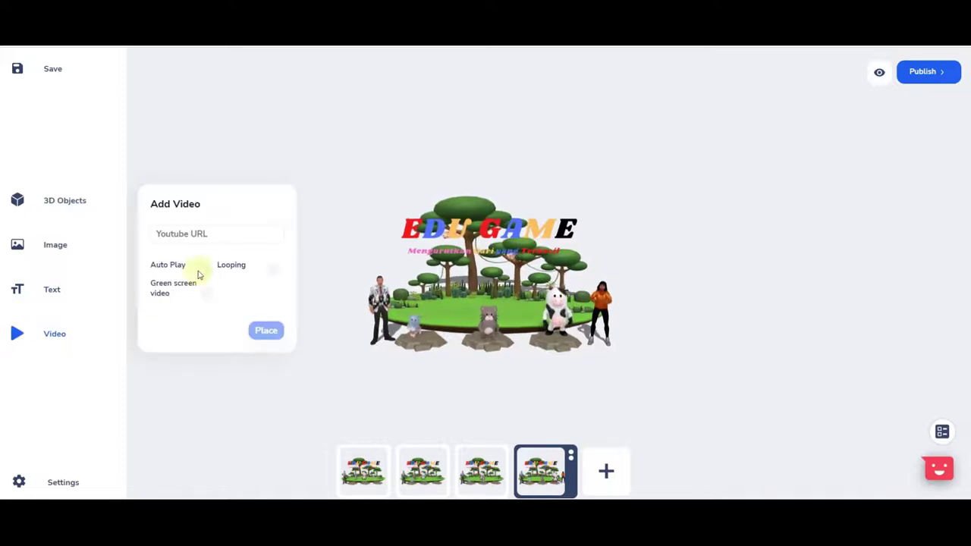
click(189, 232)
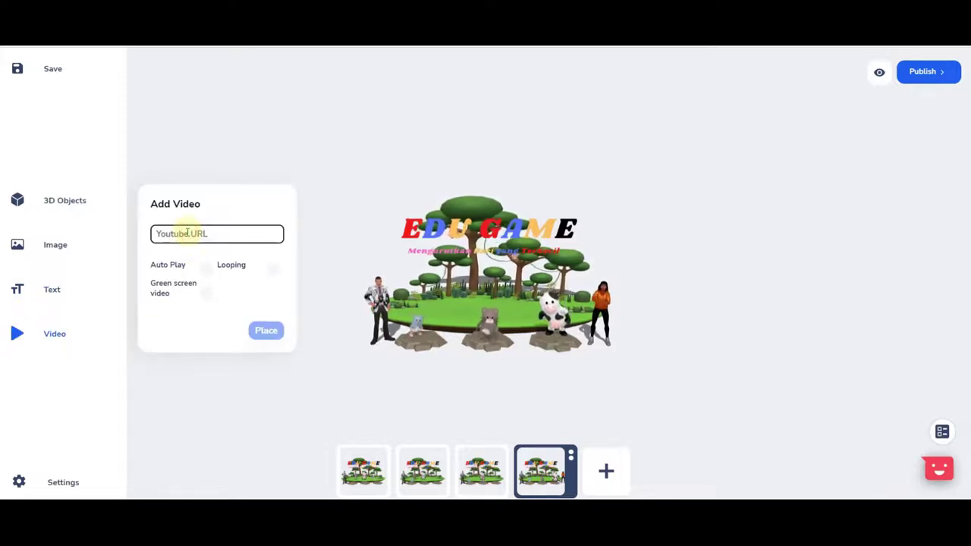
key(ctrl+v)
click(206, 270)
click(267, 331)
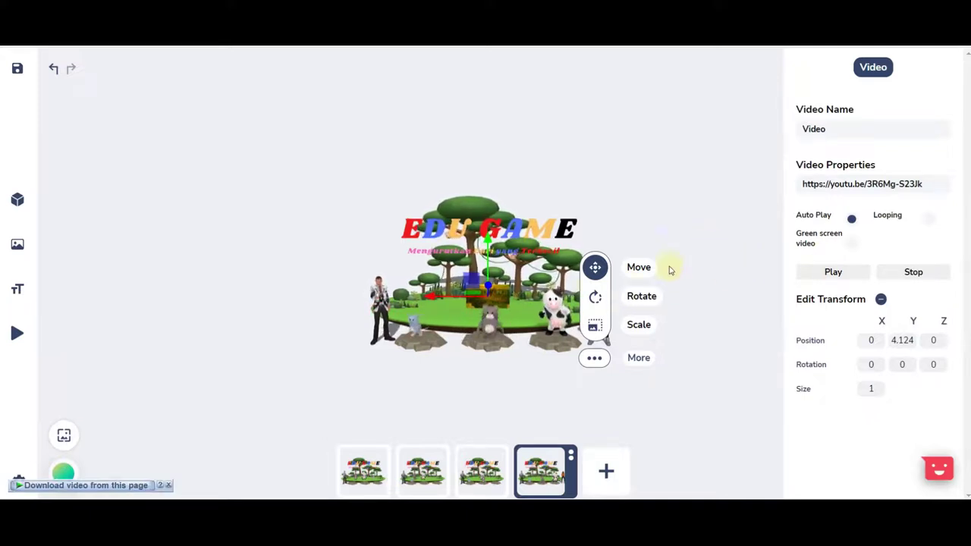
Step: Raise the video above the trees to a Y position of about 24.04 and set its size to 0
drag(488, 243, 506, 132)
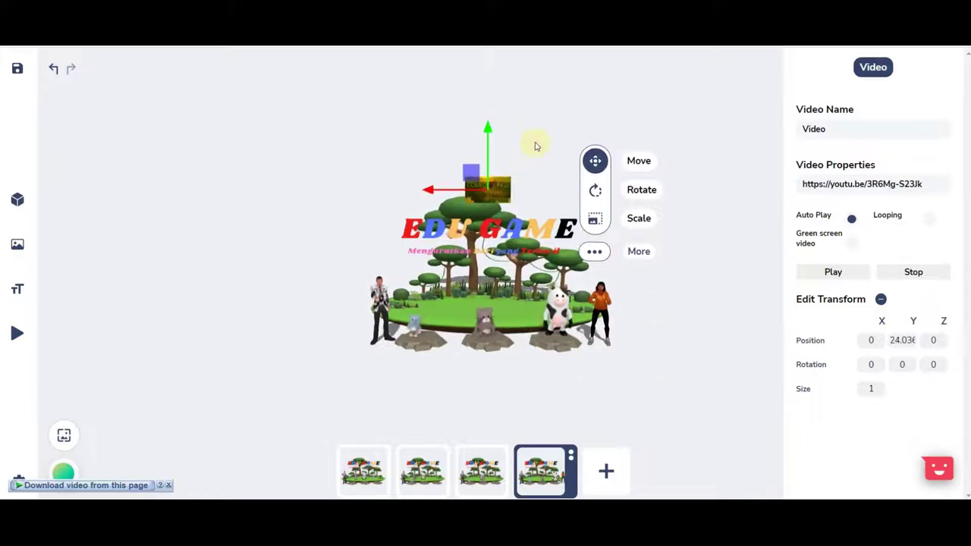
click(535, 146)
click(491, 189)
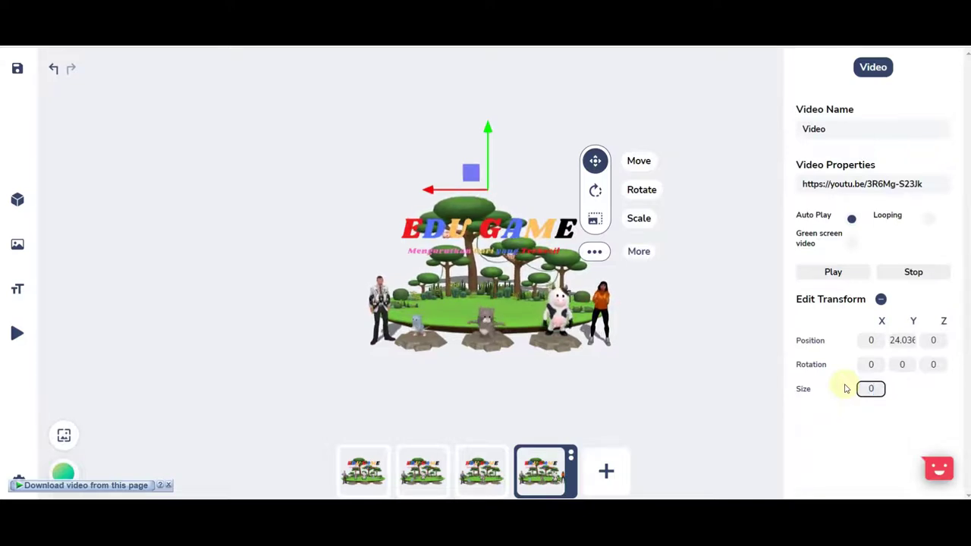
click(690, 349)
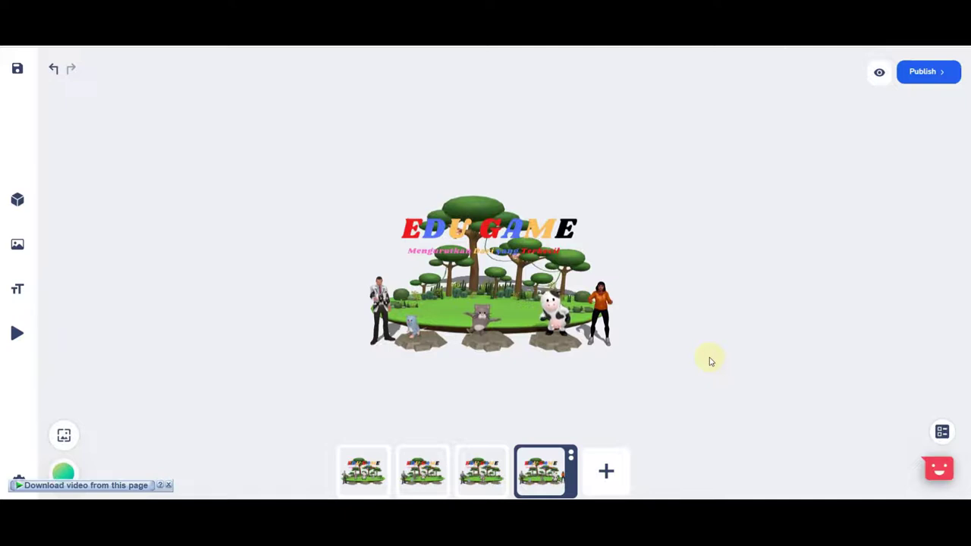
Step: Select the hidden YouTube video from scene-4's object list and copy it to scene-1
click(942, 432)
scroll(893, 353, down, 2)
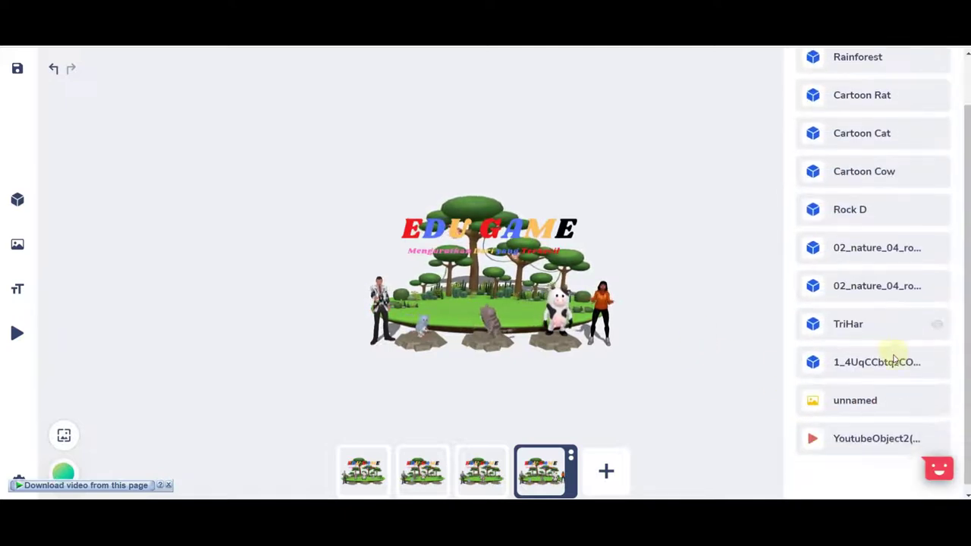
click(851, 434)
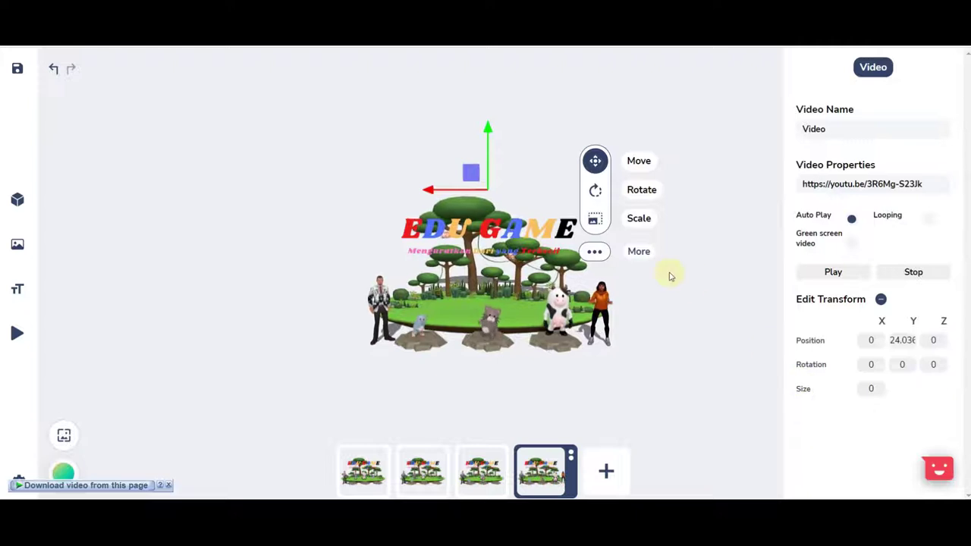
click(594, 253)
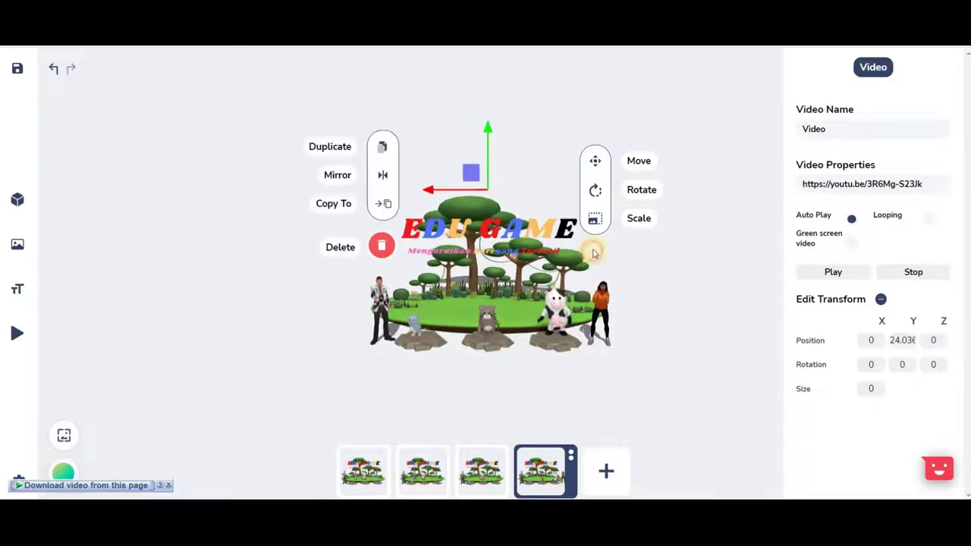
click(386, 205)
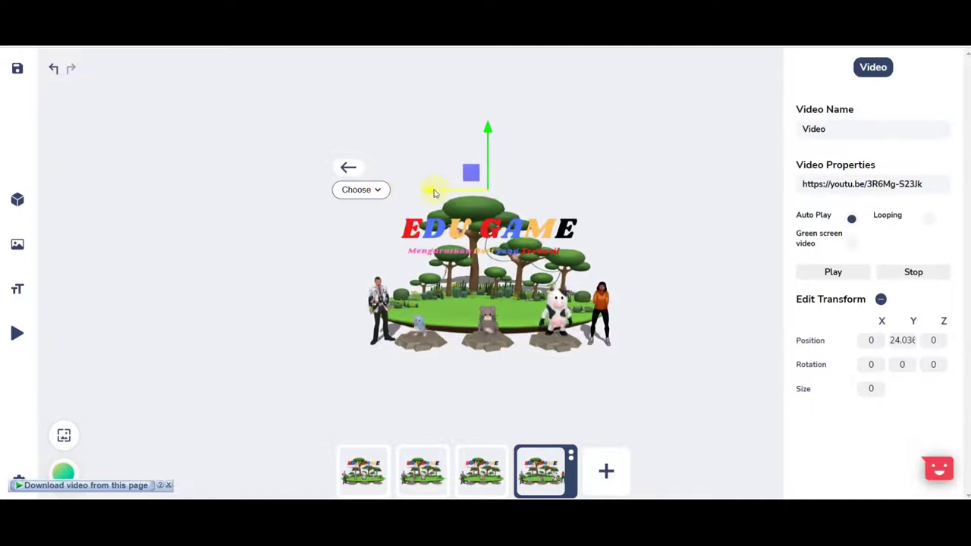
click(377, 190)
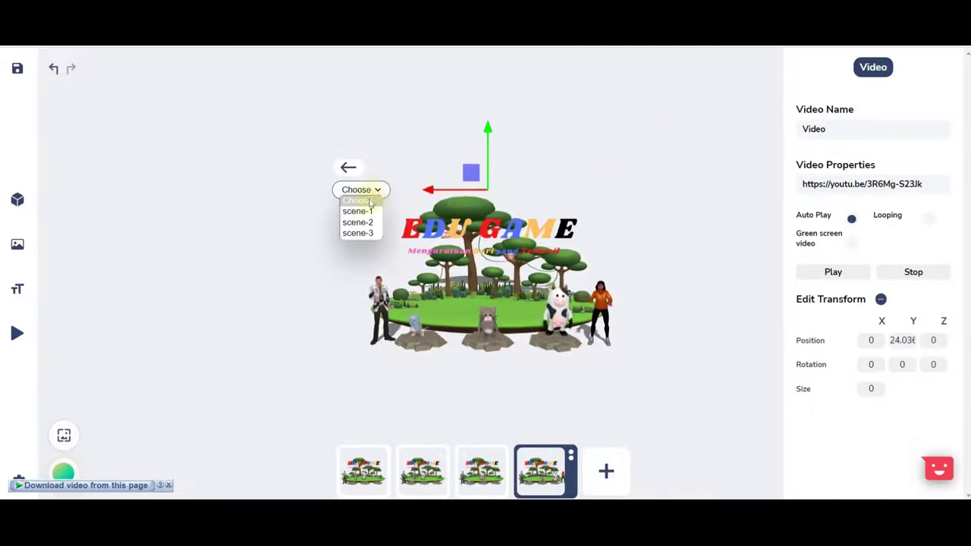
click(368, 212)
Step: Copy the hidden video to scene-2 and scene-3 as well, and save the project
click(386, 205)
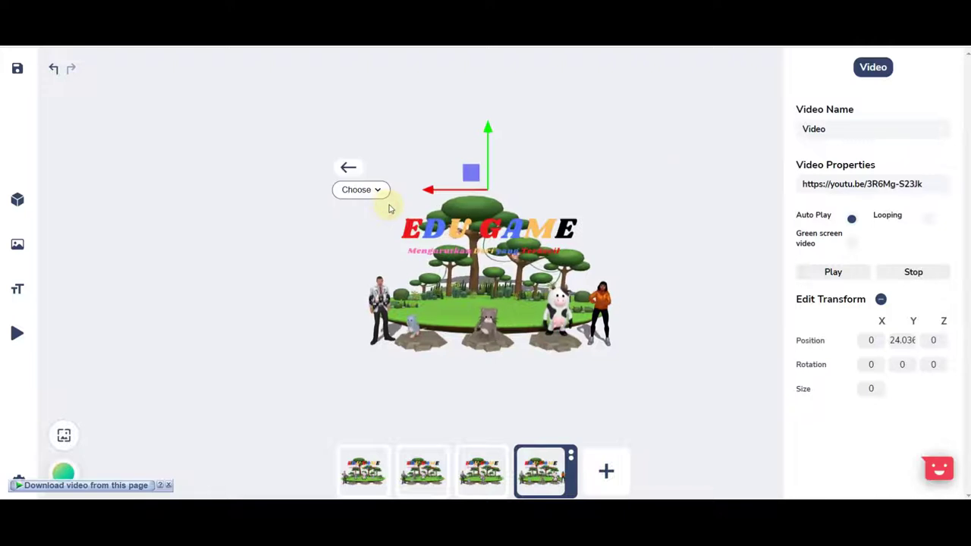
click(379, 190)
click(373, 214)
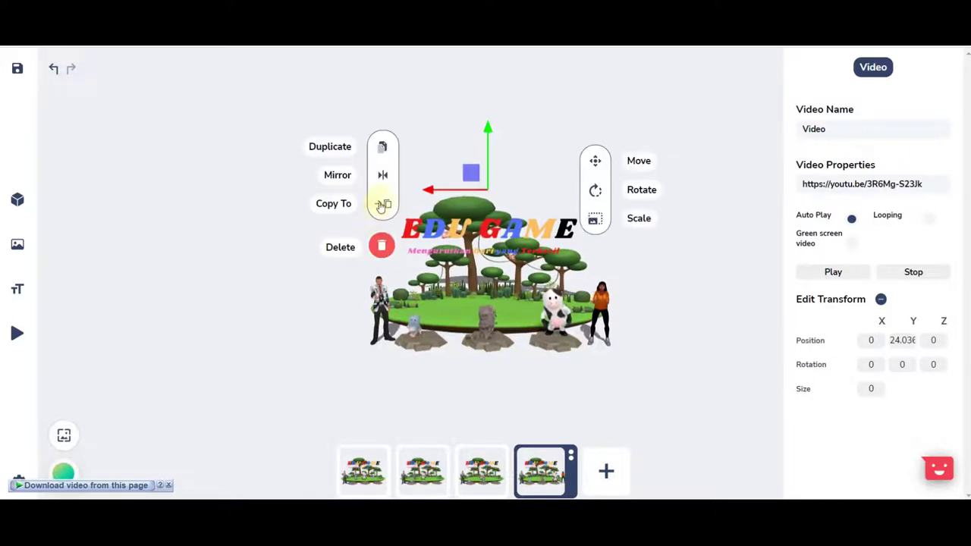
click(383, 205)
click(379, 190)
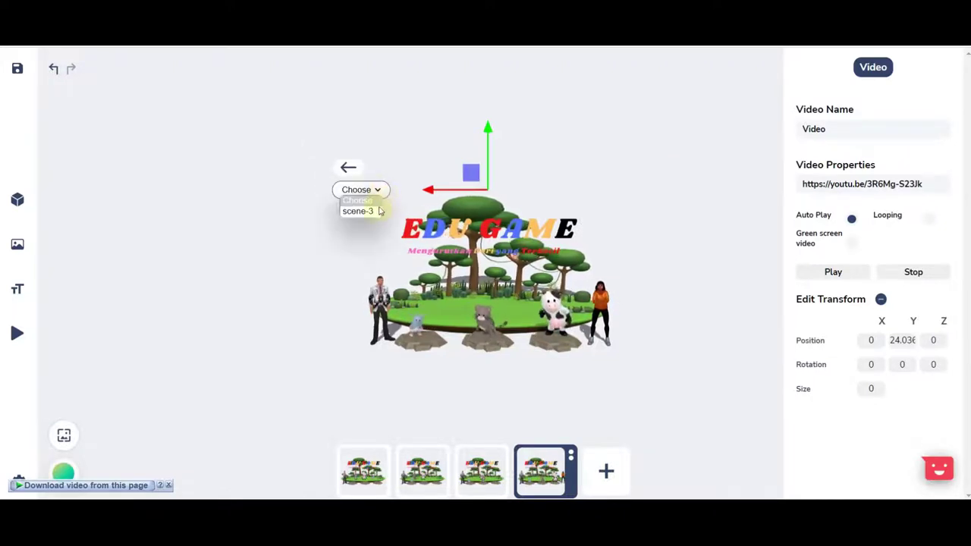
click(361, 212)
click(679, 275)
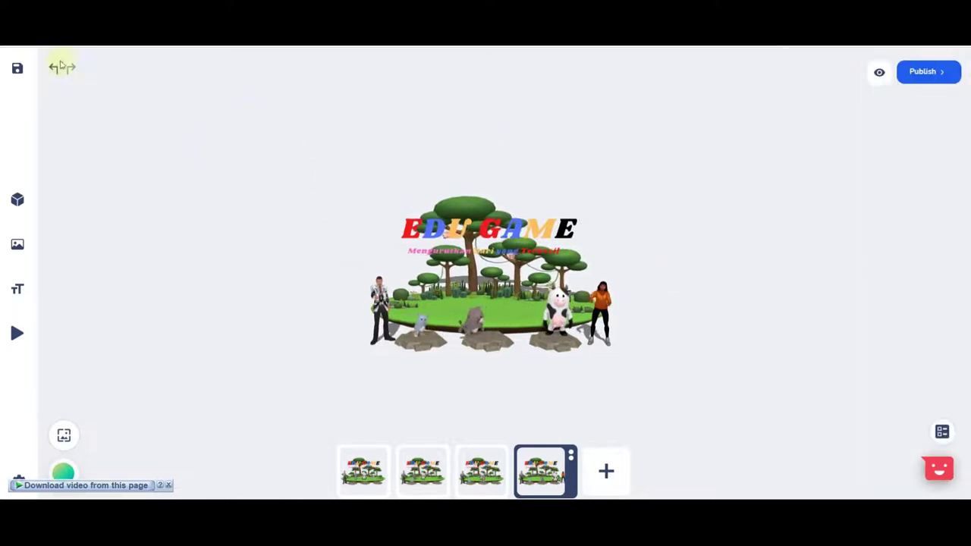
mouse_move(12, 72)
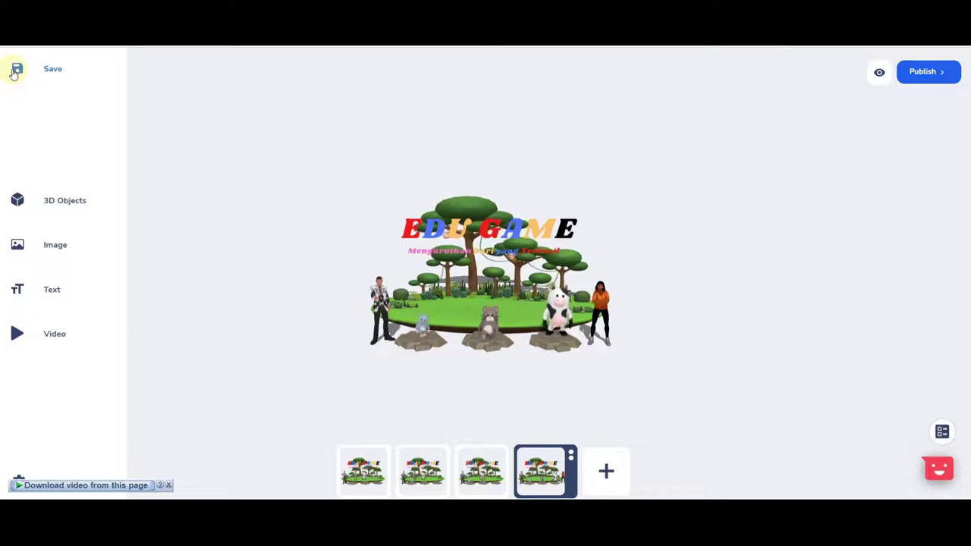
click(16, 70)
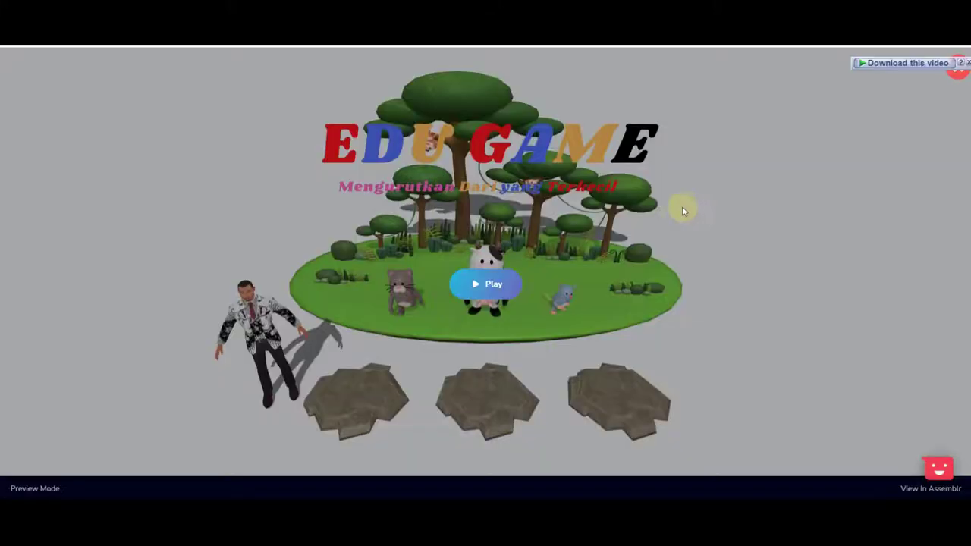
Step: Test the game in preview by choosing the rat, cat and cow in order from smallest, and close the preview
click(501, 285)
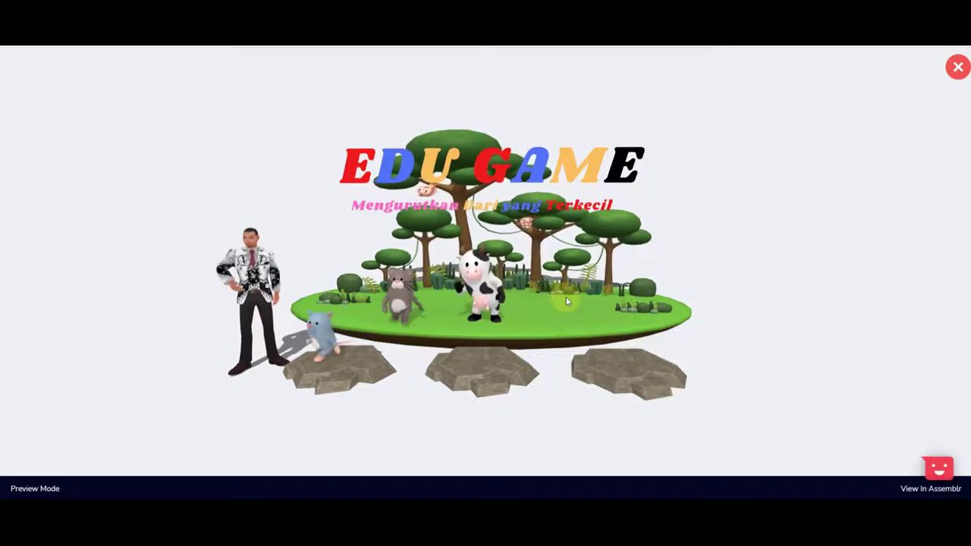
click(398, 284)
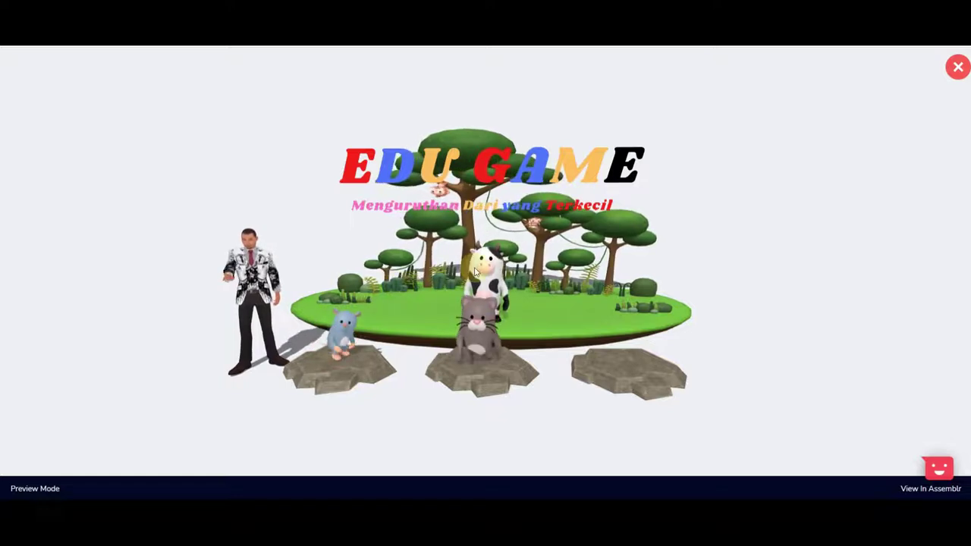
click(490, 267)
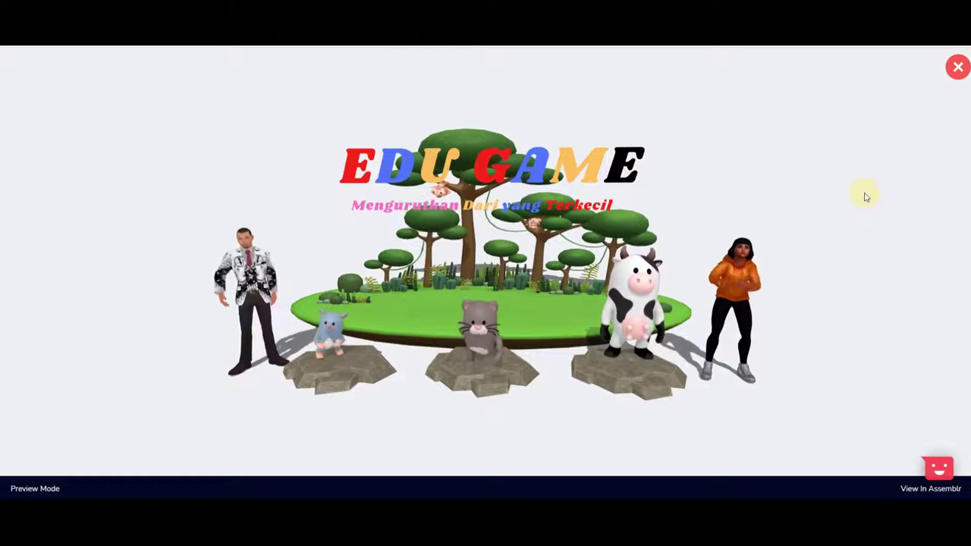
click(958, 66)
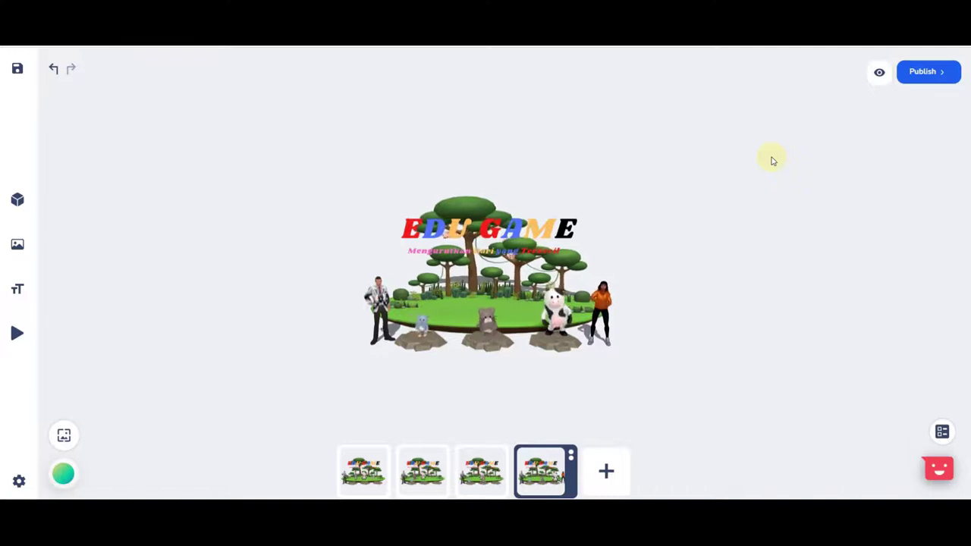
scroll(622, 335, up, 5)
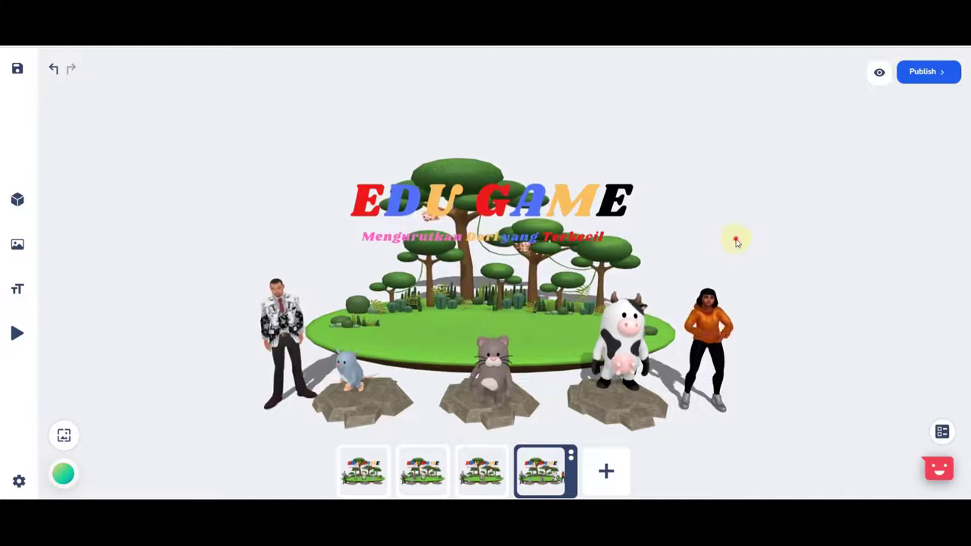
drag(736, 240, 738, 232)
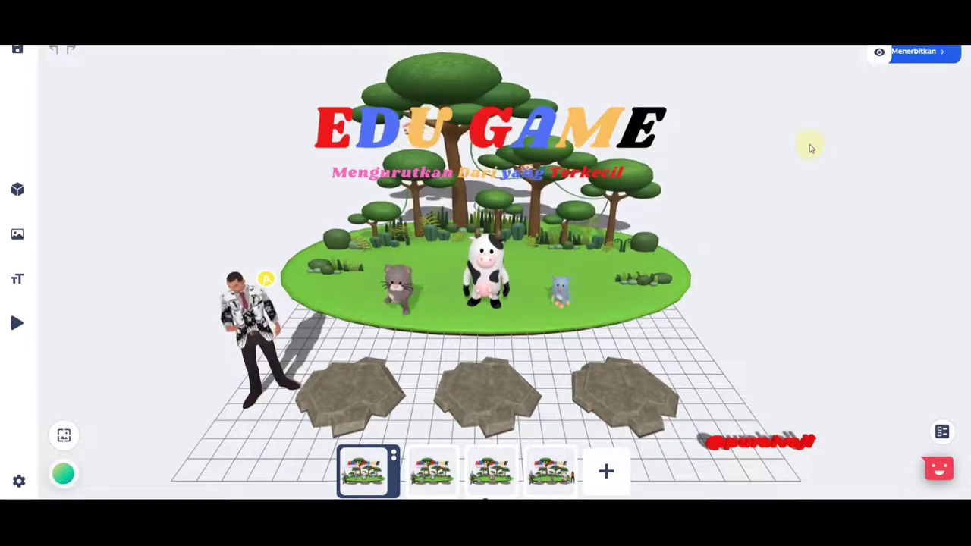
Step: Open the project's publishing settings and check its name, description, cover image and visibility
click(914, 54)
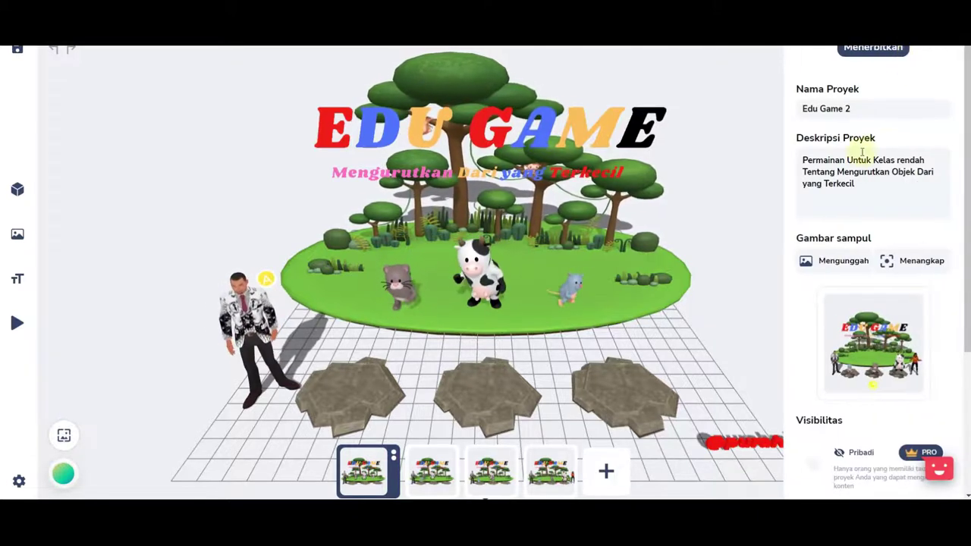
click(866, 109)
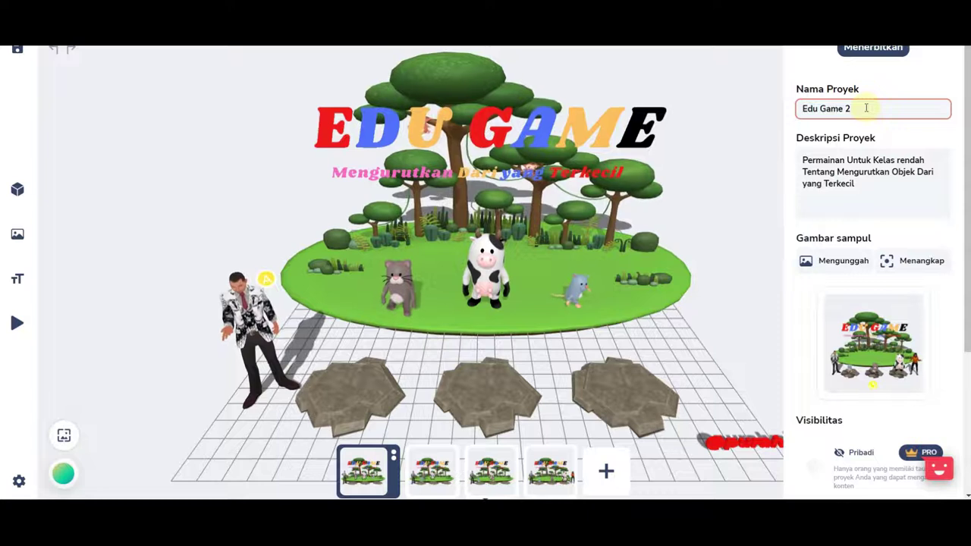
click(862, 182)
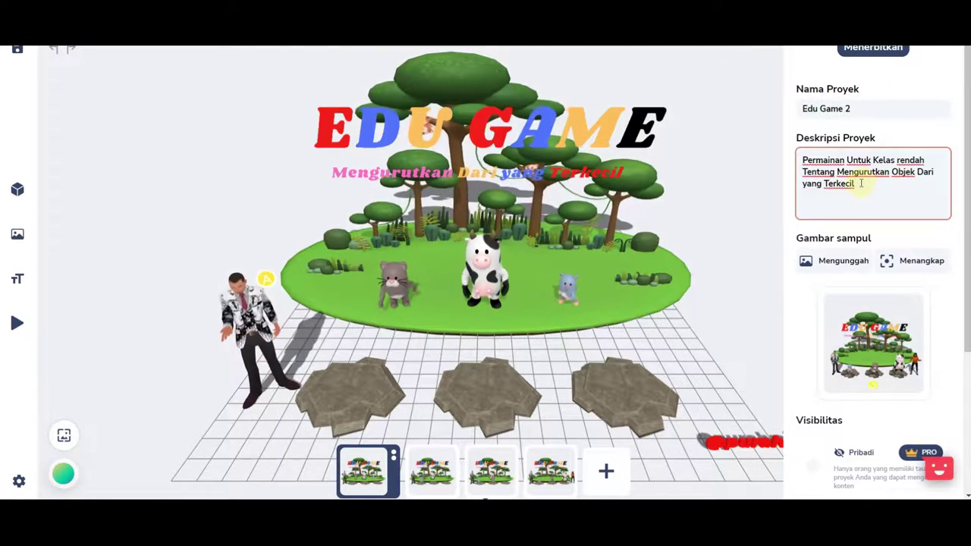
scroll(862, 183, down, 3)
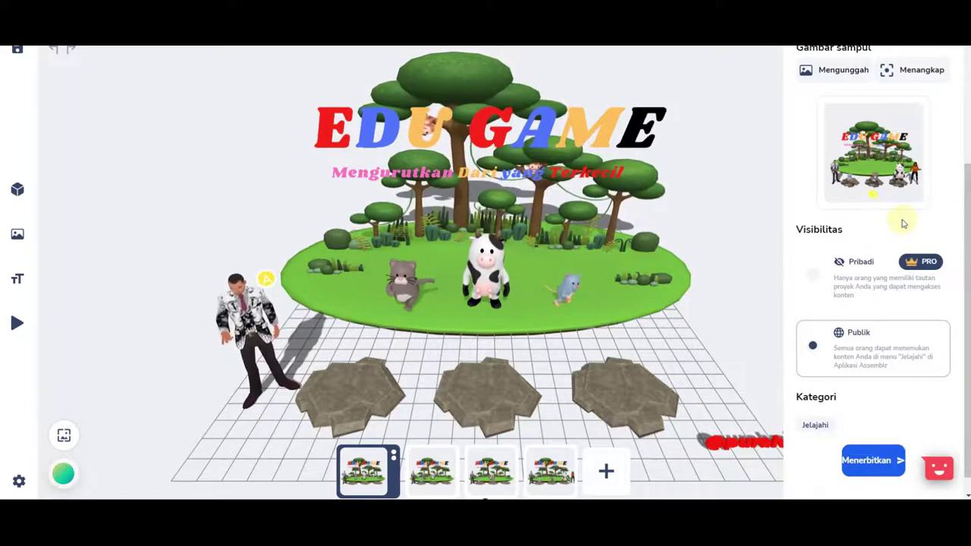
scroll(899, 214, down, 1)
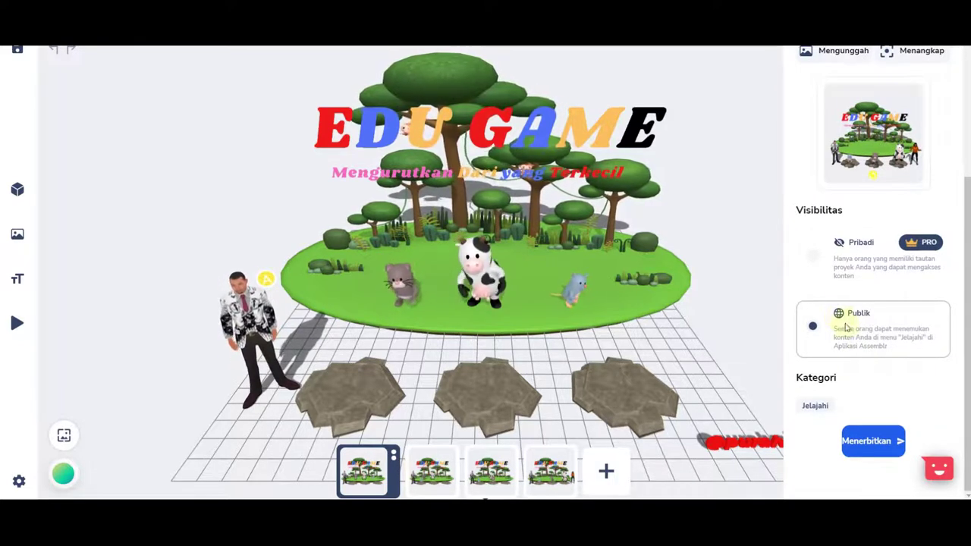
Step: Assign the categories Pendidikan, Hiburan and Permainan to the project and publish it
click(812, 407)
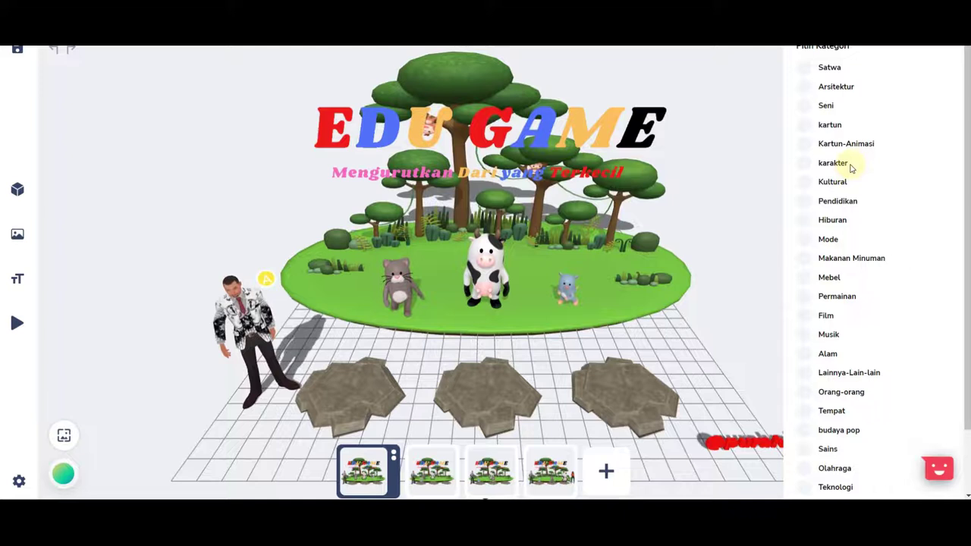
click(805, 201)
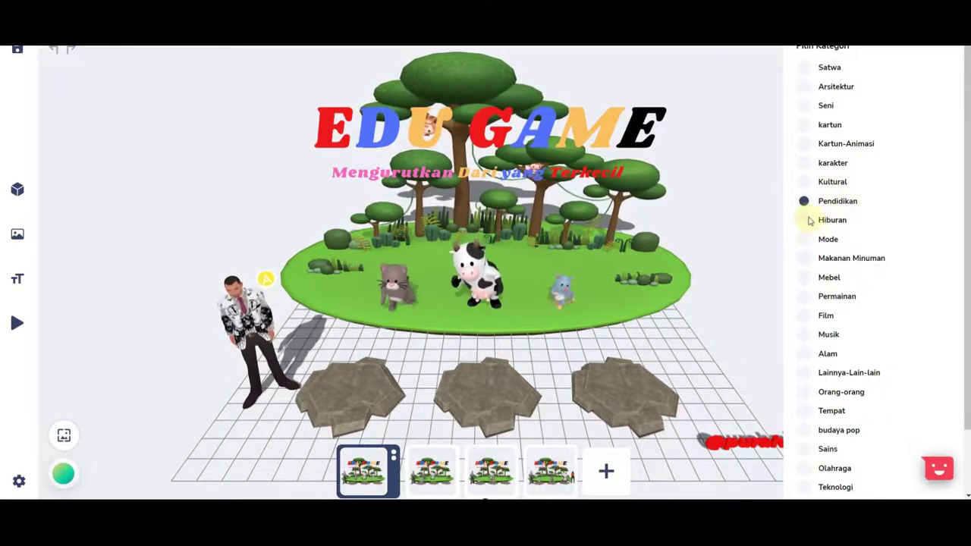
click(805, 220)
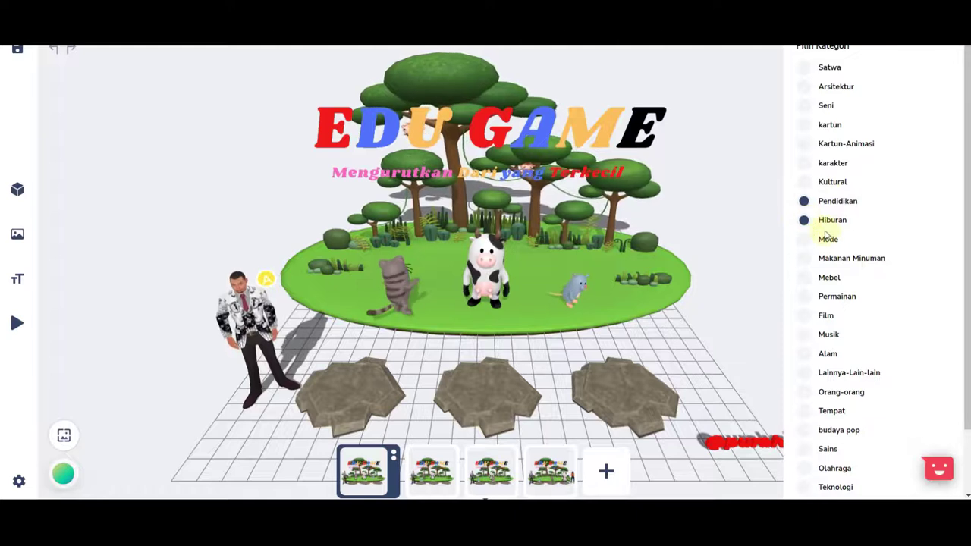
click(805, 297)
scroll(851, 282, down, 2)
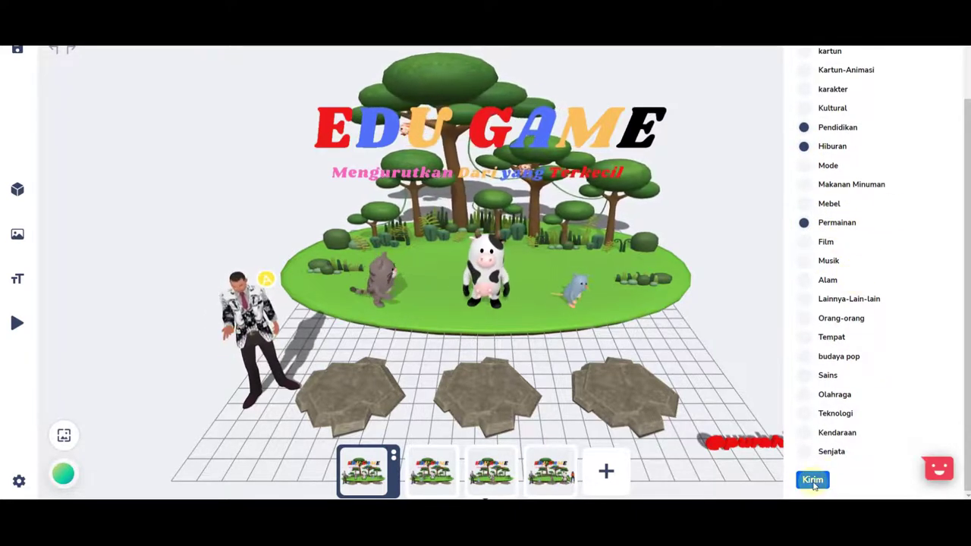
click(812, 481)
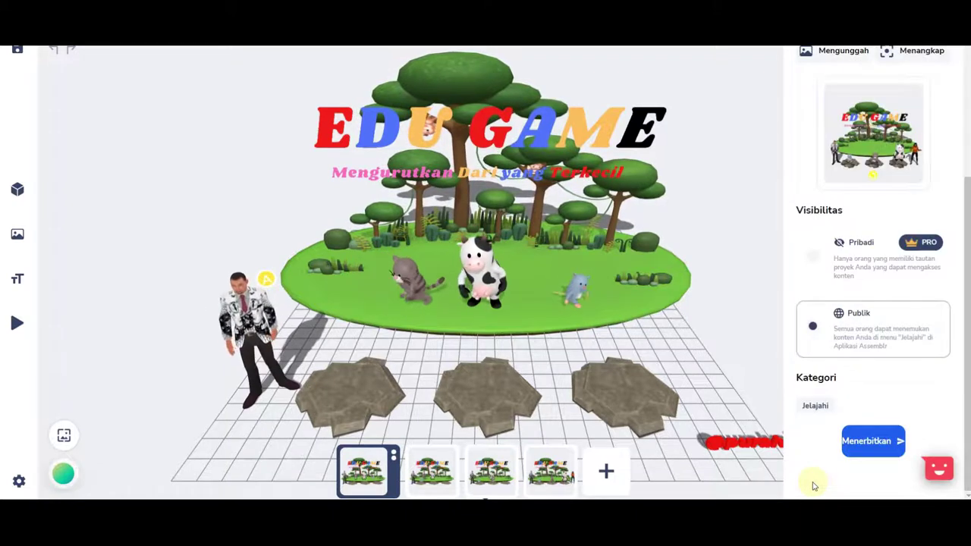
click(870, 447)
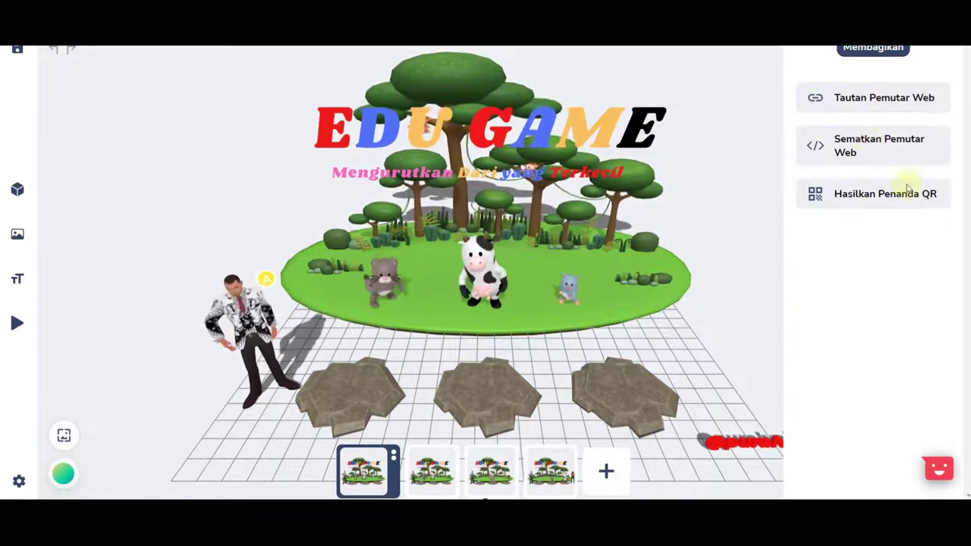
Step: Download the published project's QR marker and open the downloaded image component (1).png
click(858, 193)
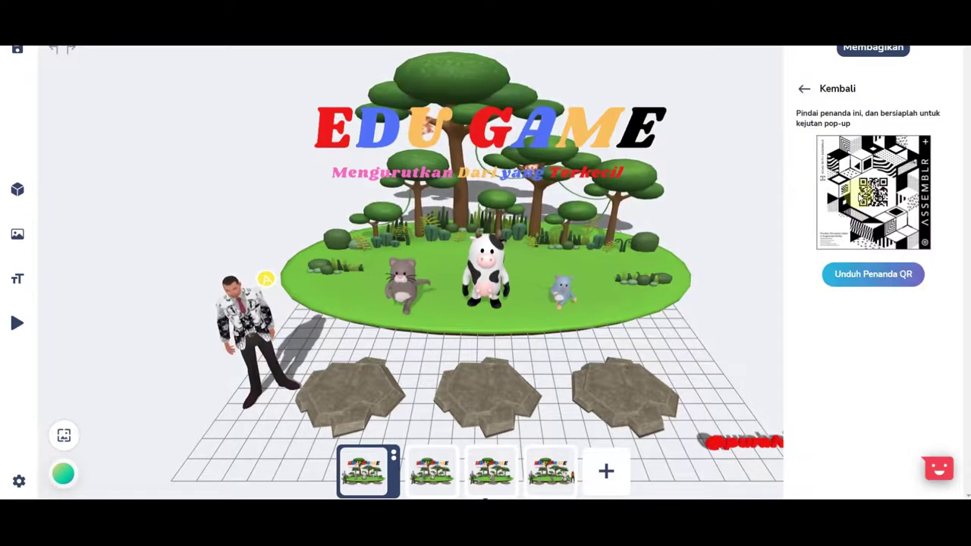
click(854, 278)
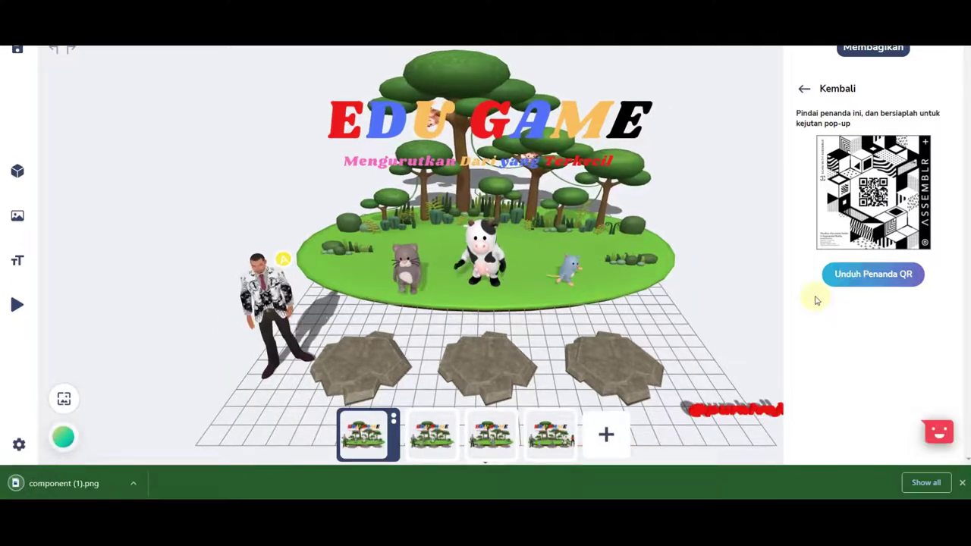
click(134, 484)
click(161, 402)
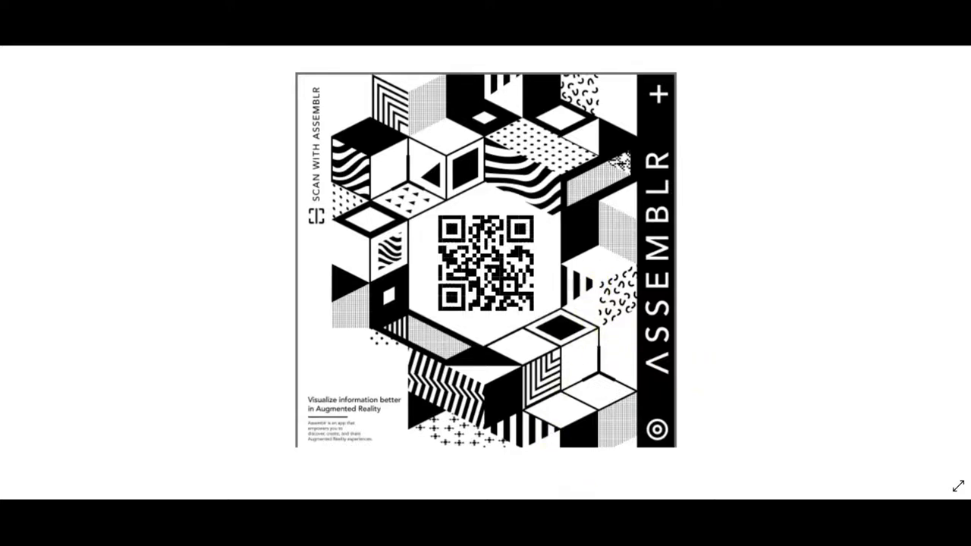
Step: Return to the game preview and choose the cat and the cow in order to reach the final scene
click(571, 524)
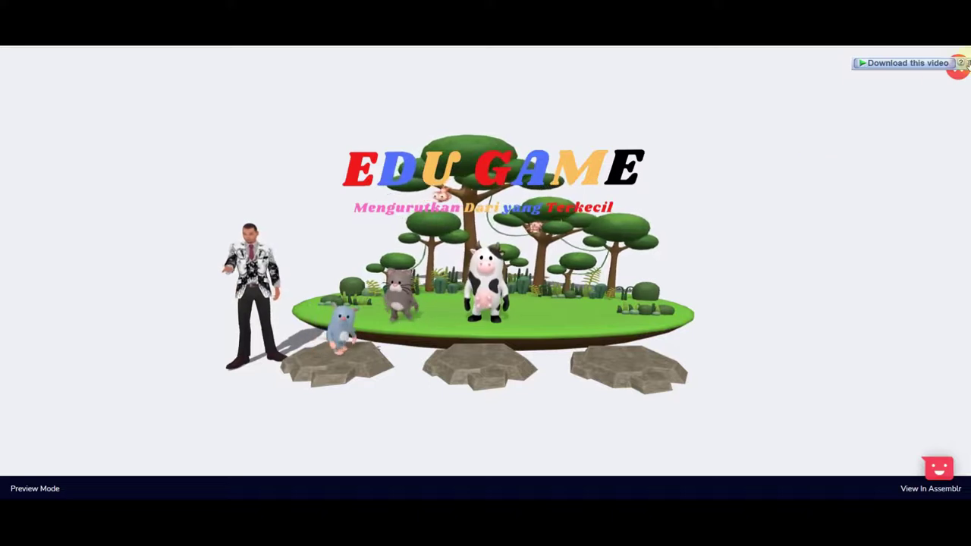
click(397, 285)
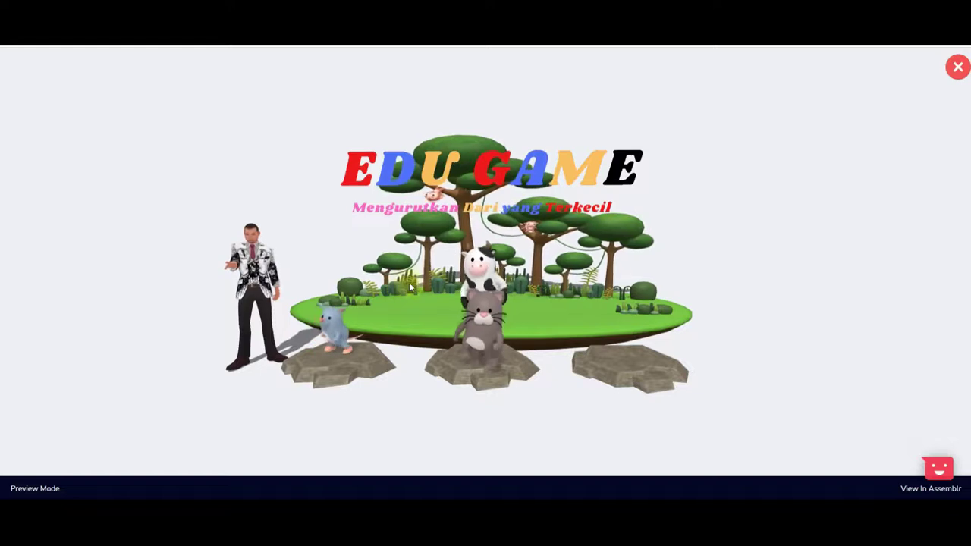
click(487, 267)
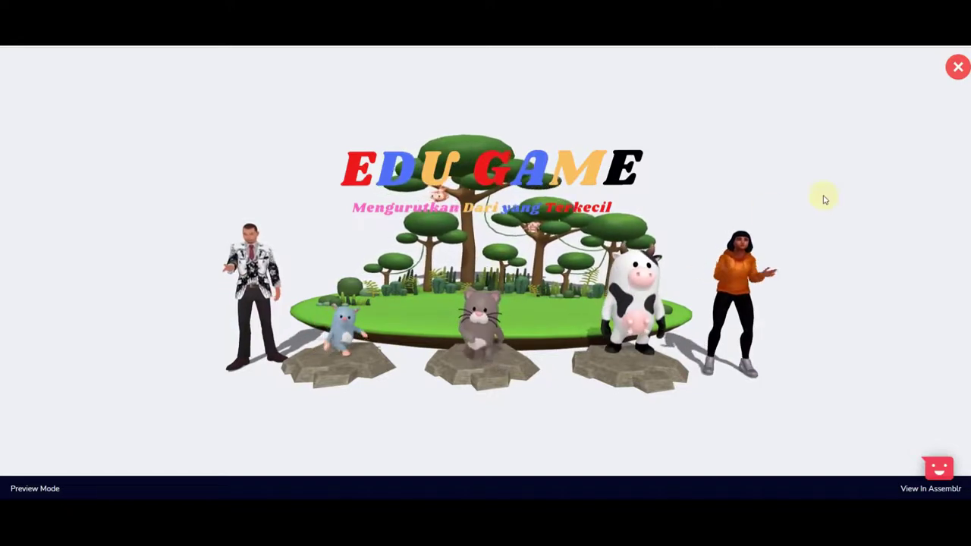
mouse_move(828, 197)
mouse_down()
mouse_move(812, 219)
mouse_move(731, 208)
mouse_move(830, 199)
mouse_up()
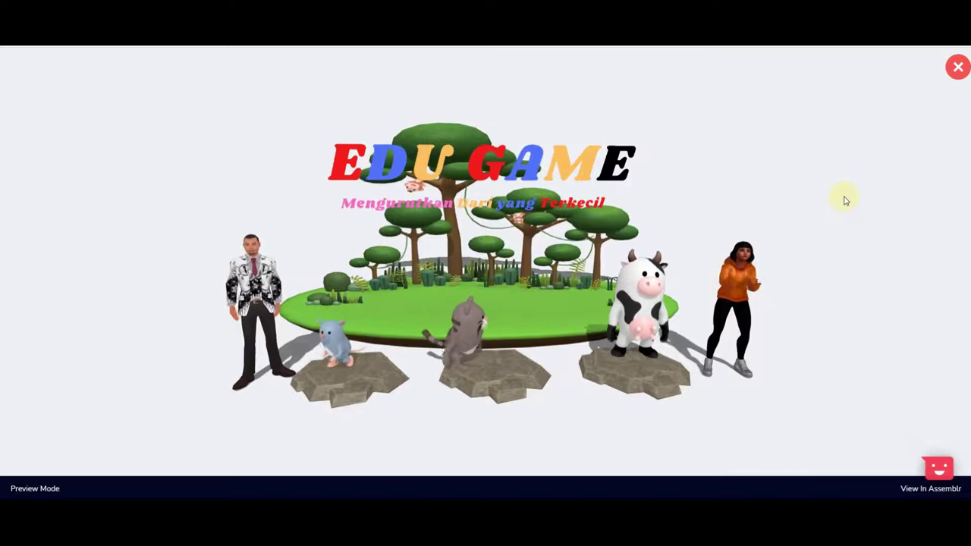
Step: Close the game preview and start a new class named ACE_Edu_Smart with the description "Kelas berbagi dan kolaborasi"
click(956, 70)
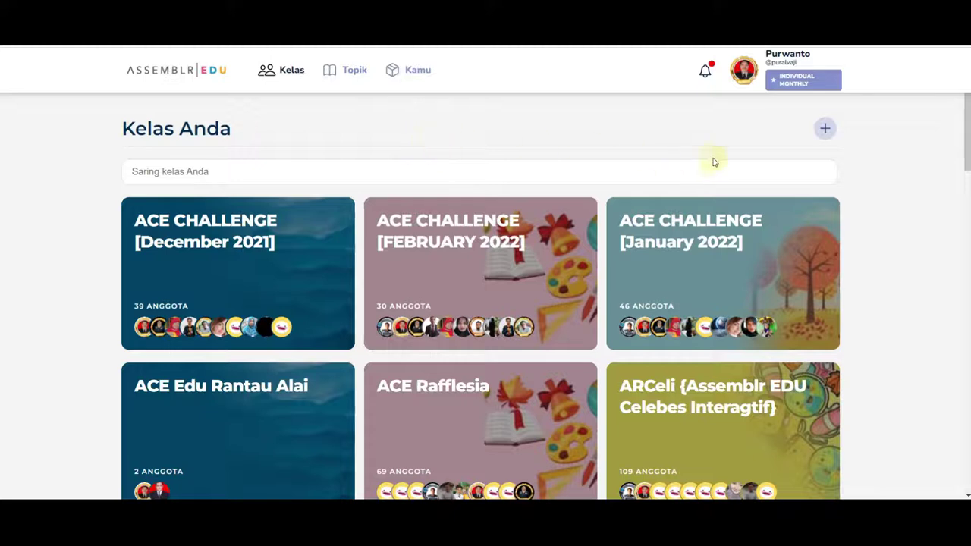
click(825, 129)
click(525, 186)
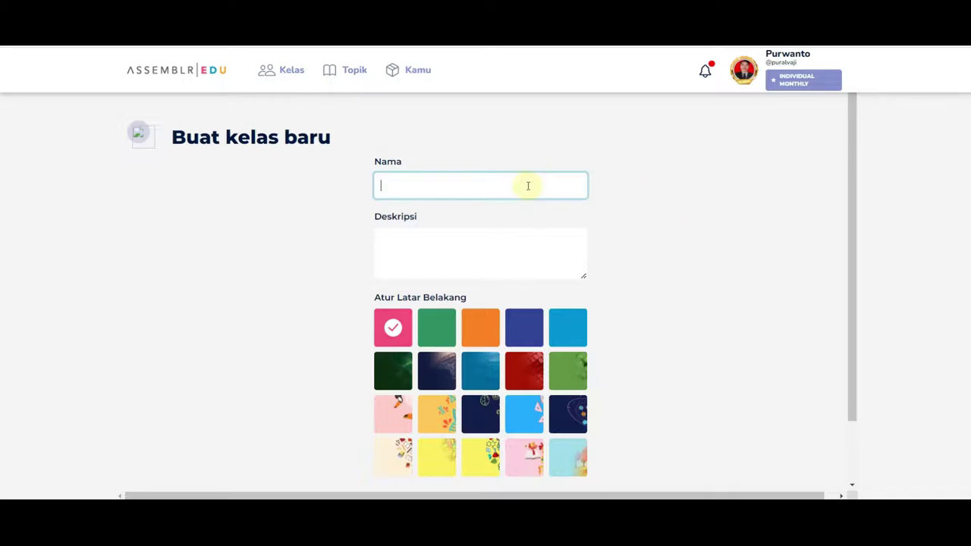
text(ACE_Edu_Smart)
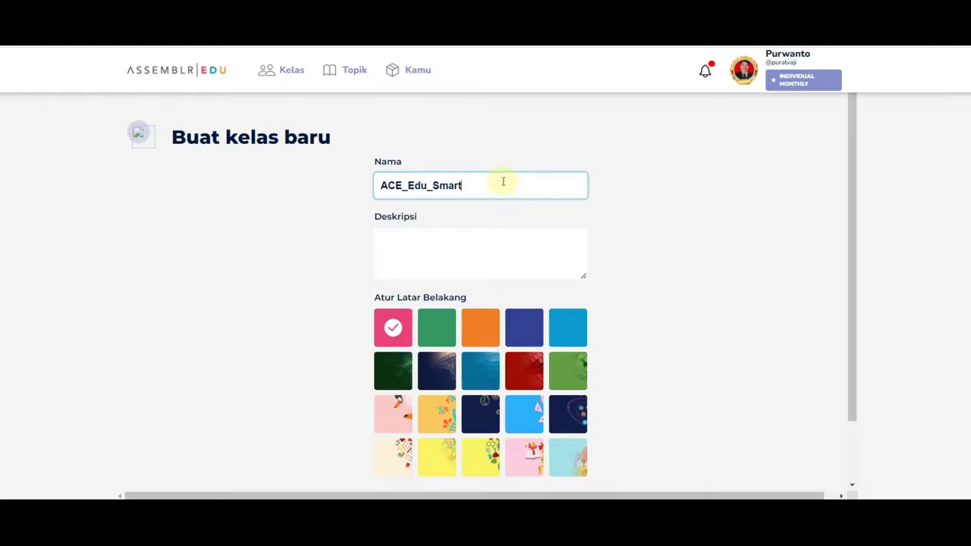
click(461, 237)
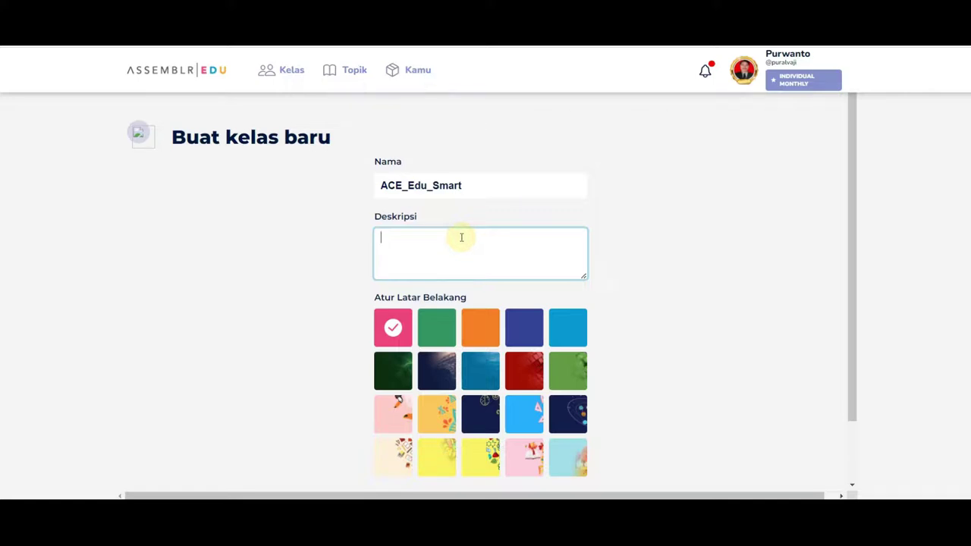
text(Kelas berbagi dan kolaborasi)
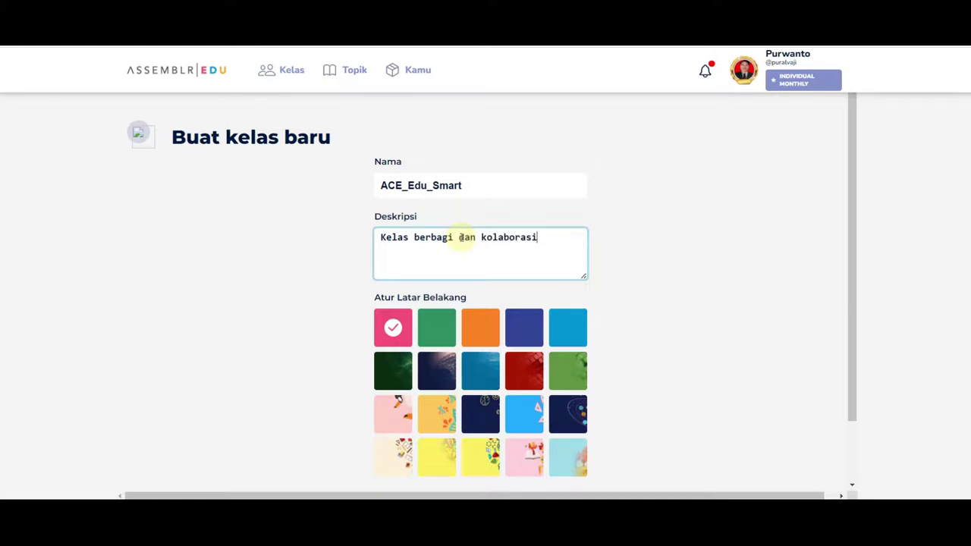
Step: Choose the pink toucan background for the new class and create the class
scroll(602, 279, down, 1)
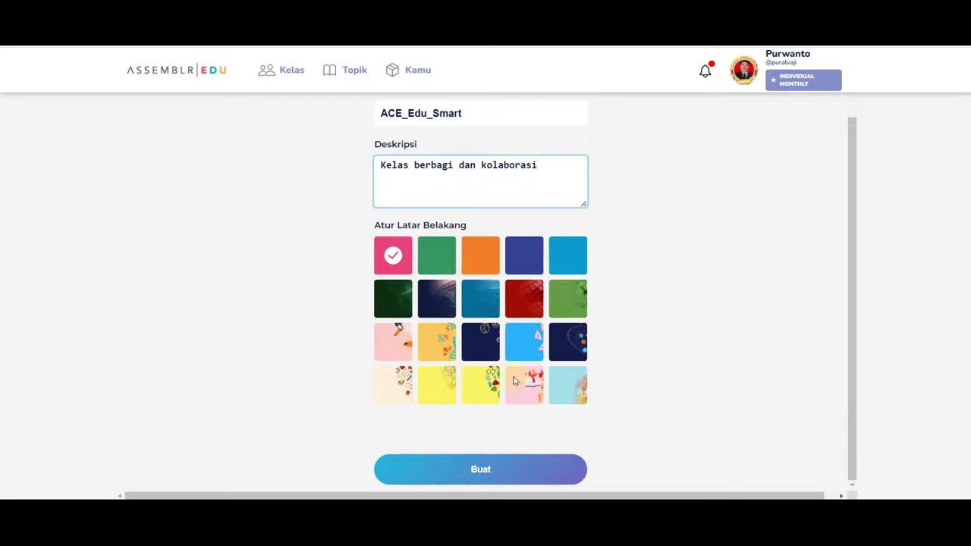
click(394, 338)
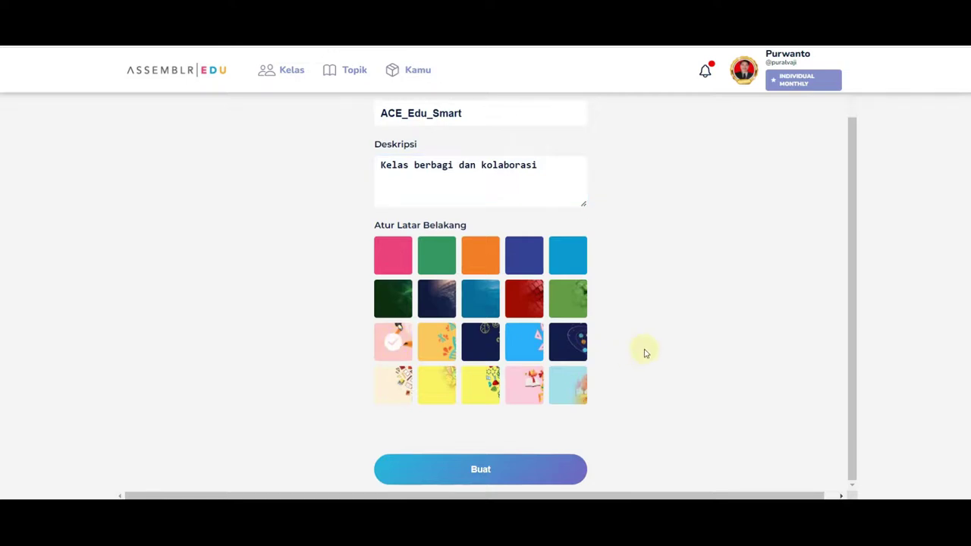
click(477, 470)
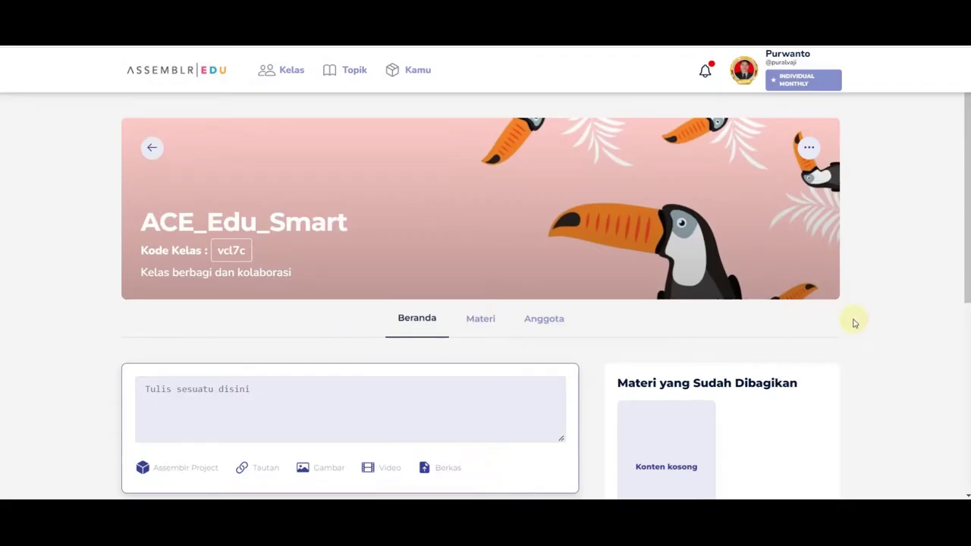
Step: Open the new class's member list and copy the class code from its invitation options
scroll(864, 324, down, 5)
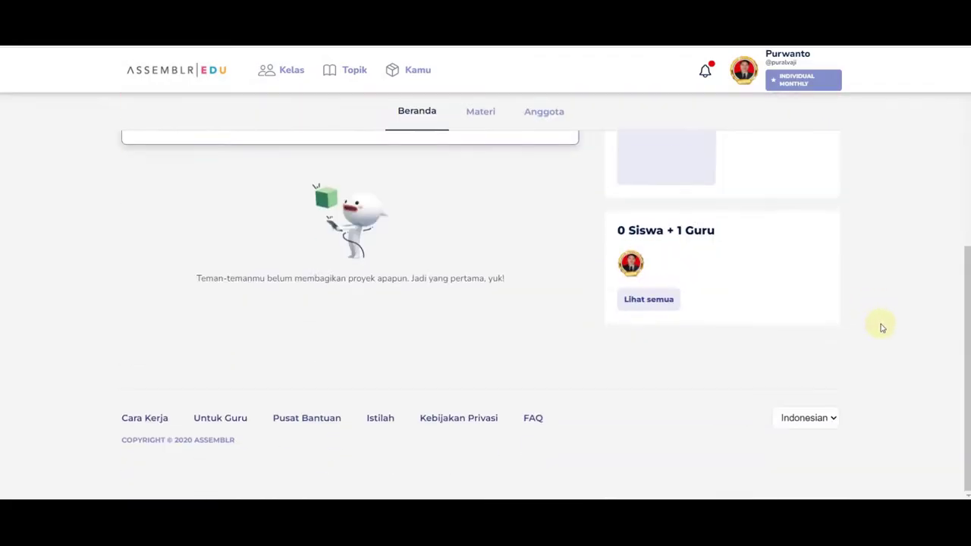
click(653, 300)
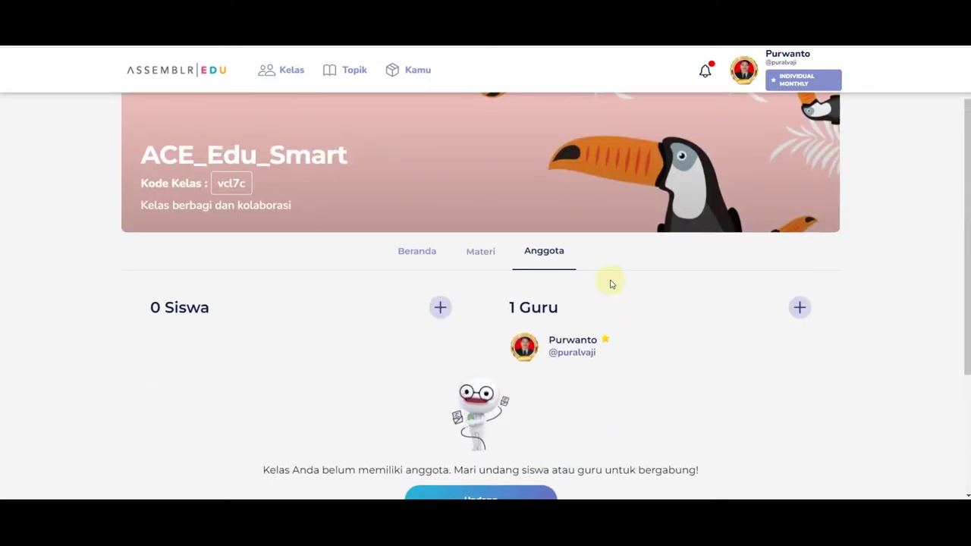
scroll(604, 291, down, 2)
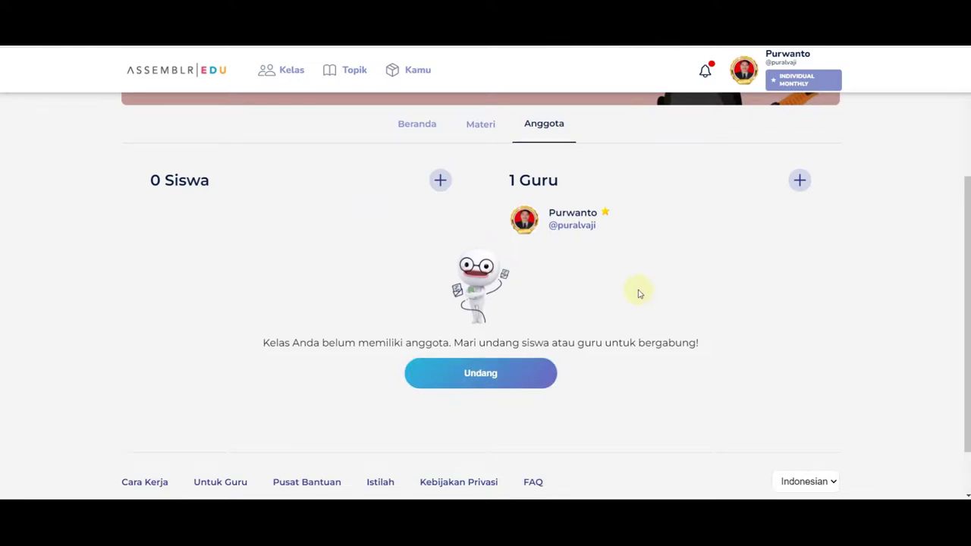
scroll(639, 292, up, 2)
scroll(624, 288, down, 1)
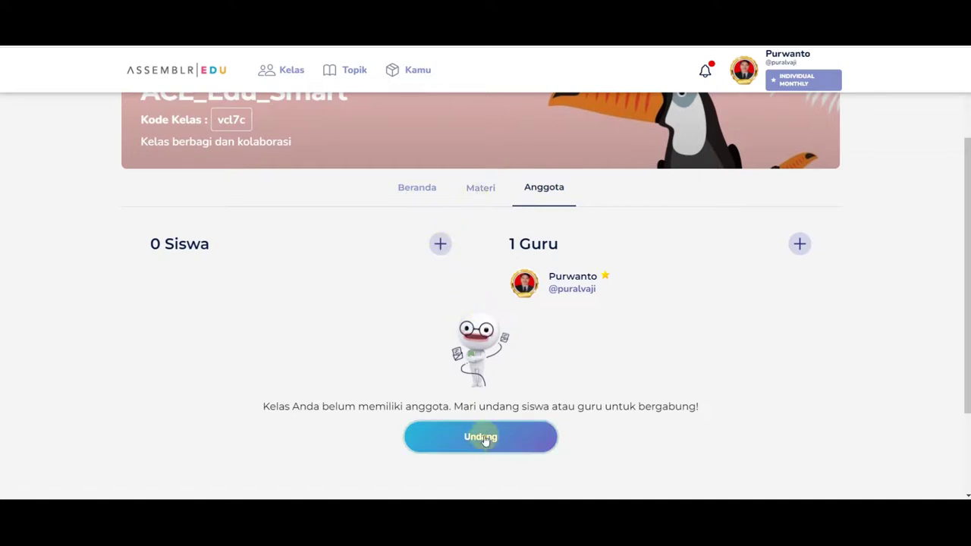
click(480, 439)
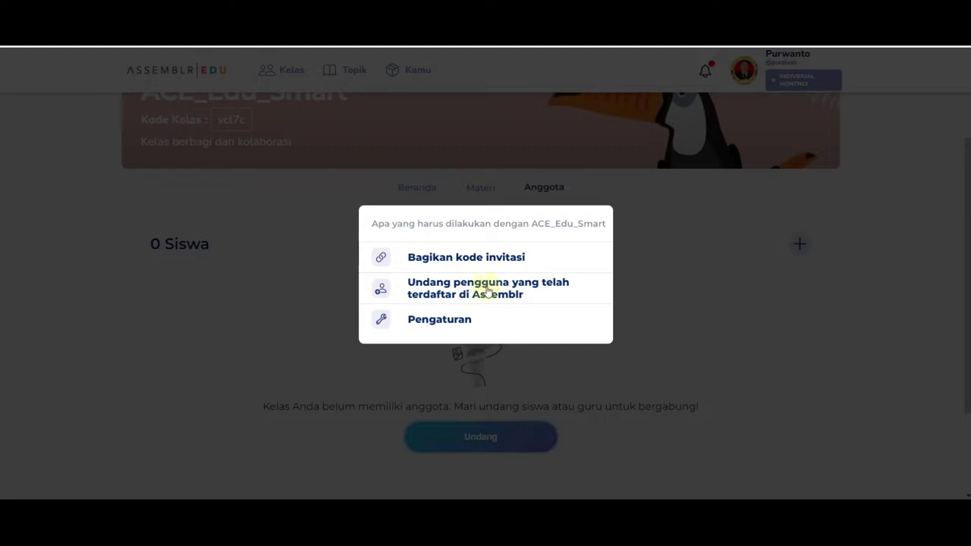
click(469, 260)
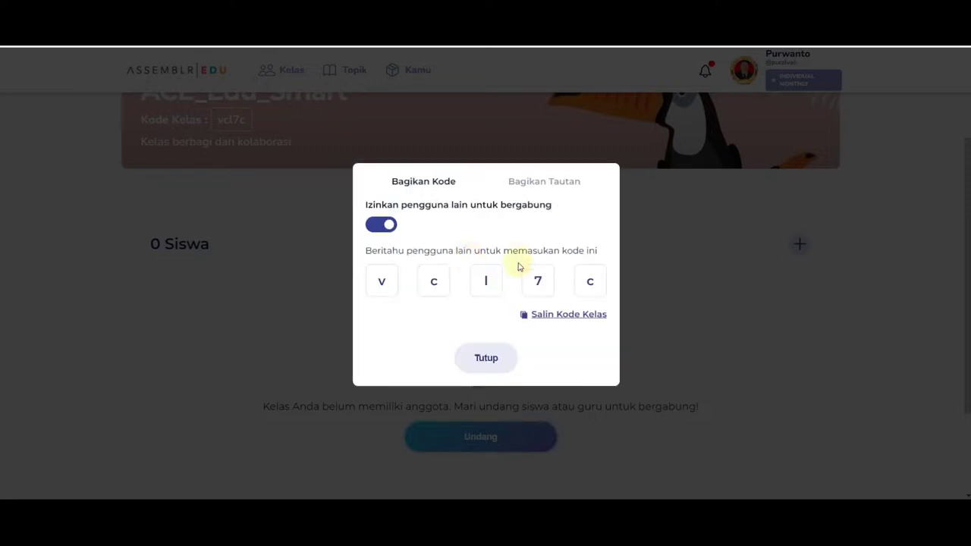
drag(375, 278, 594, 287)
click(451, 315)
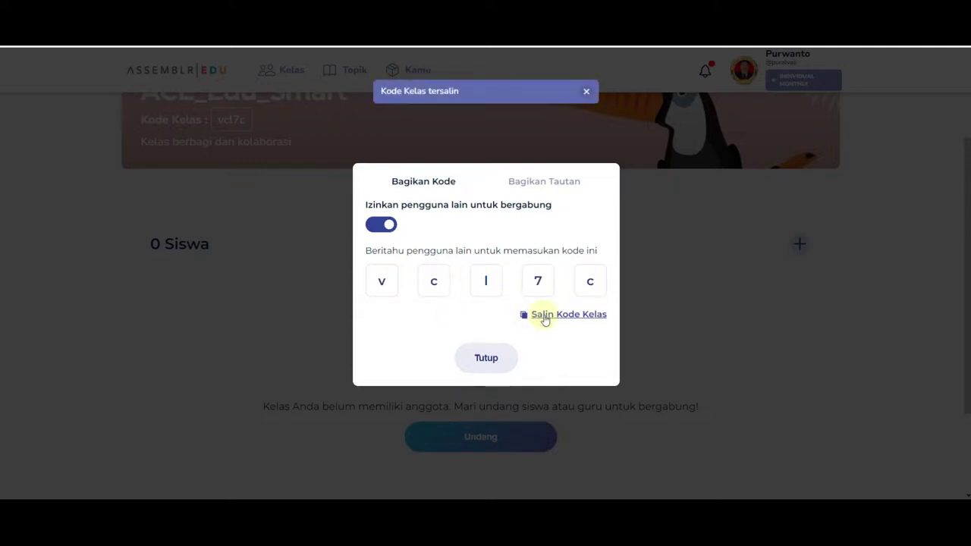
Step: Copy the class's join link and close the invitation dialog
click(542, 184)
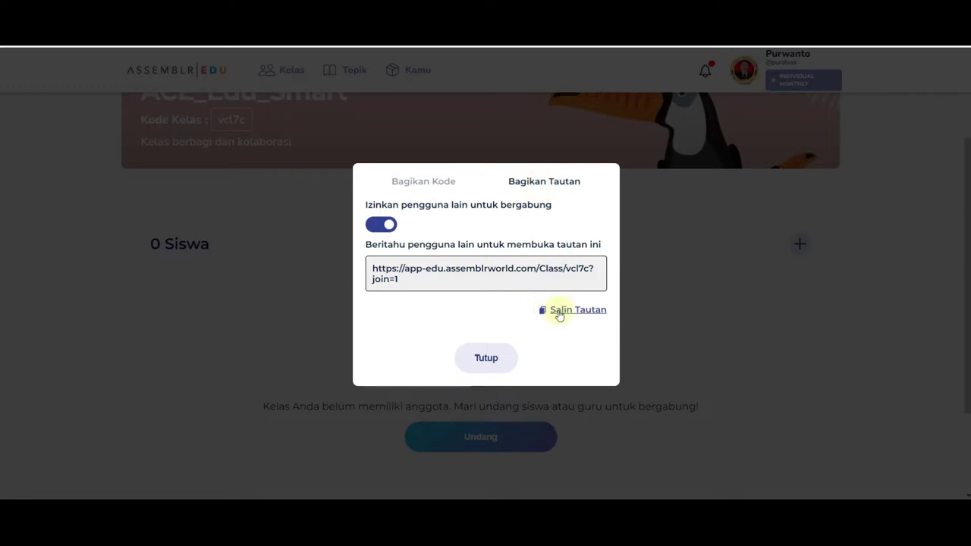
click(560, 310)
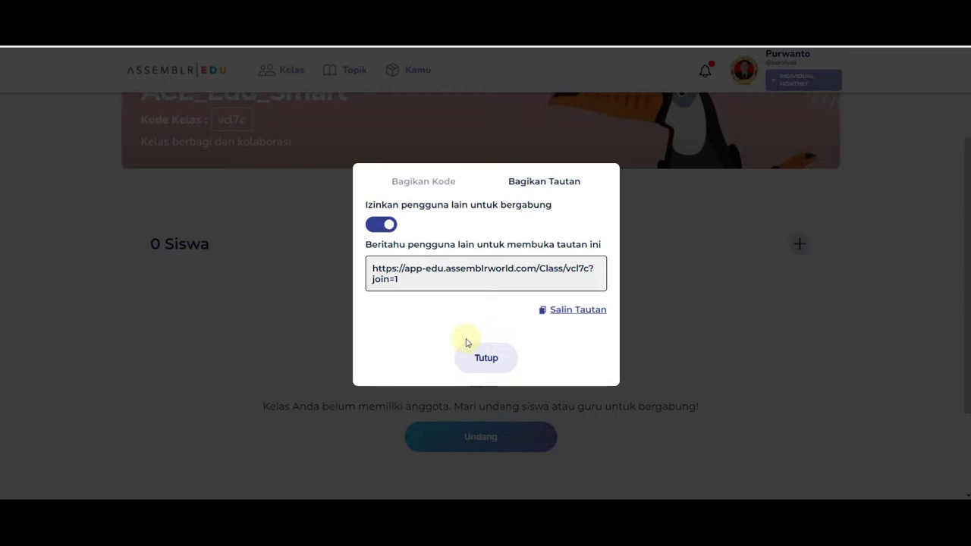
click(488, 358)
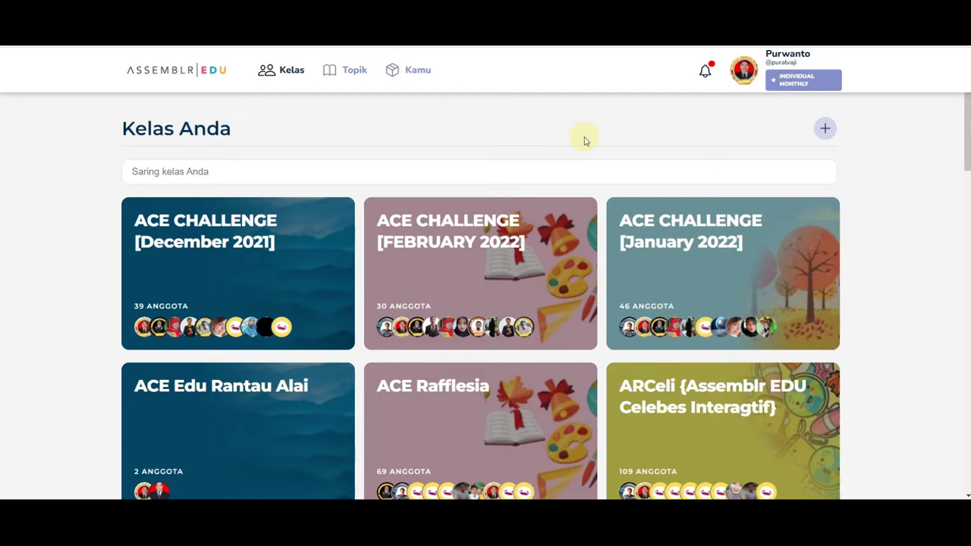
Step: Open the existing ACE Rafflesia class and post the Edu Game 2 project to its feed
scroll(597, 173, down, 3)
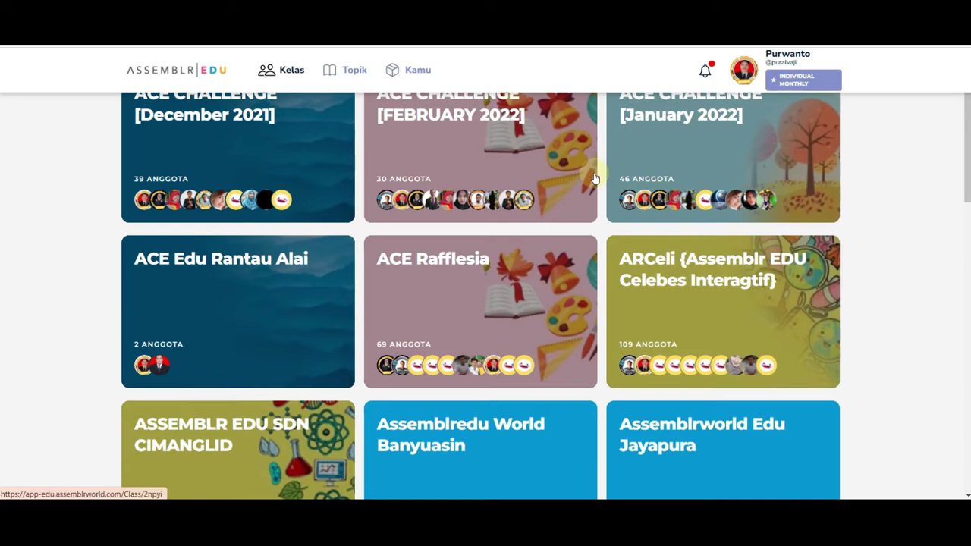
click(455, 262)
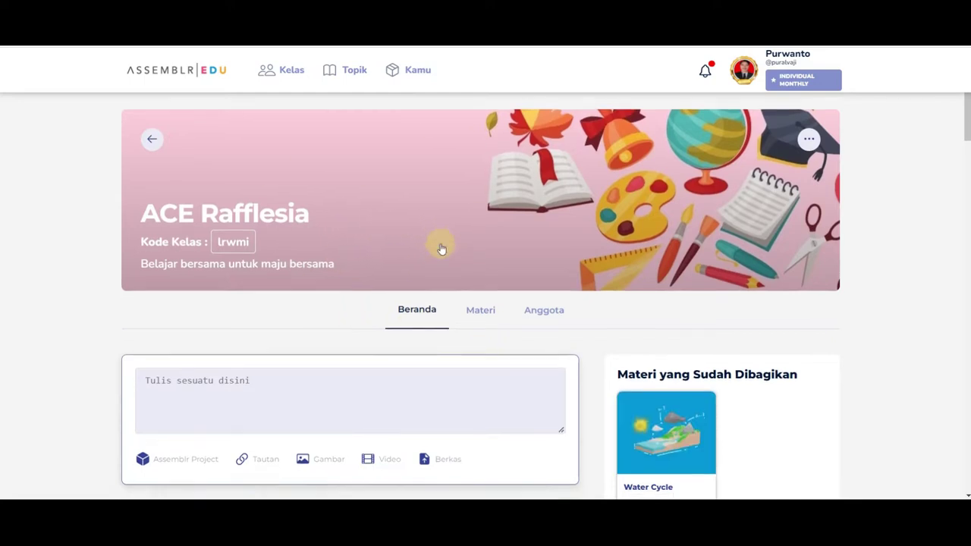
scroll(440, 246, down, 3)
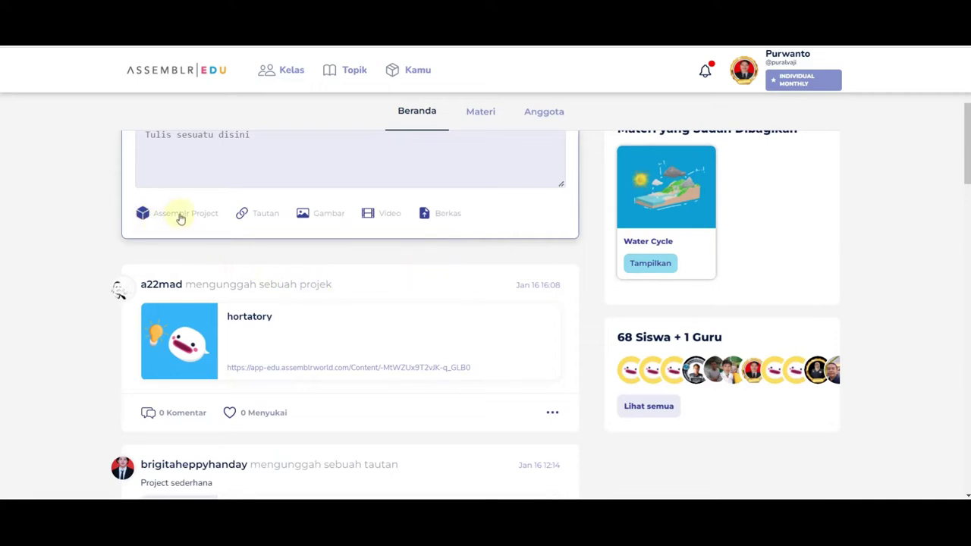
click(142, 216)
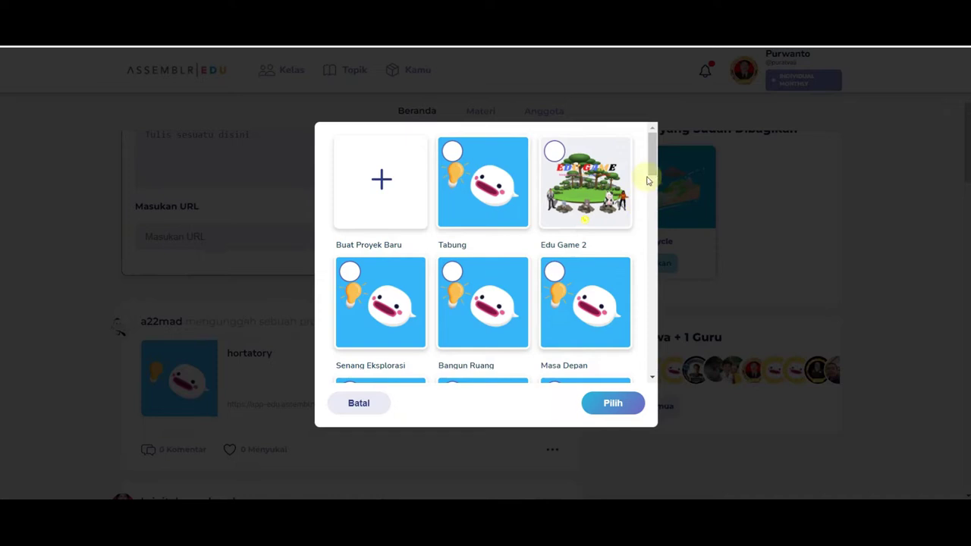
mouse_move(653, 163)
mouse_down()
mouse_move(650, 264)
mouse_move(650, 145)
mouse_up()
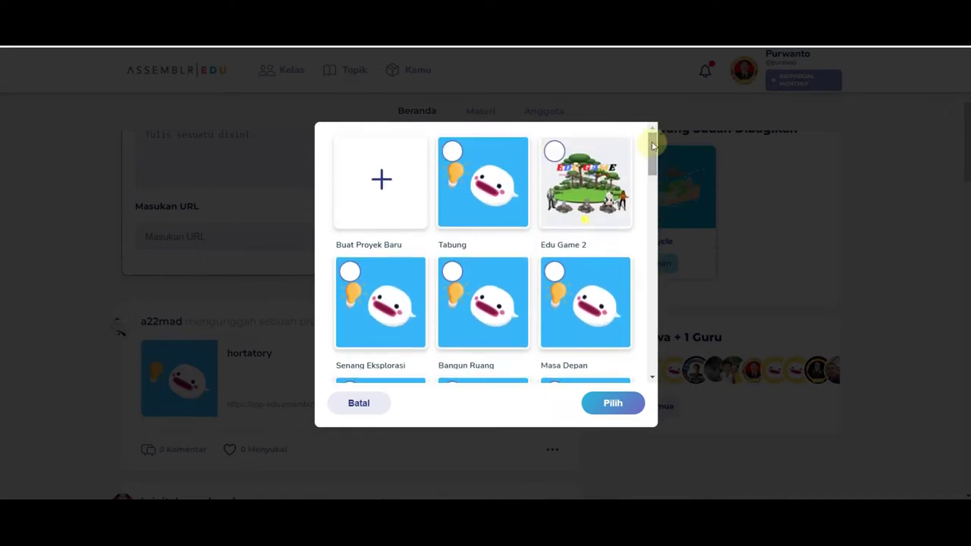
click(554, 151)
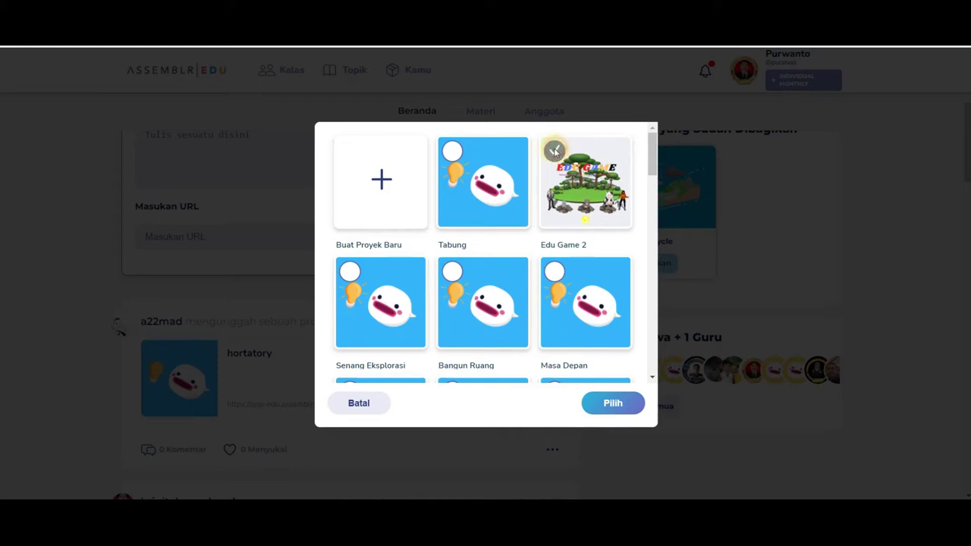
click(601, 410)
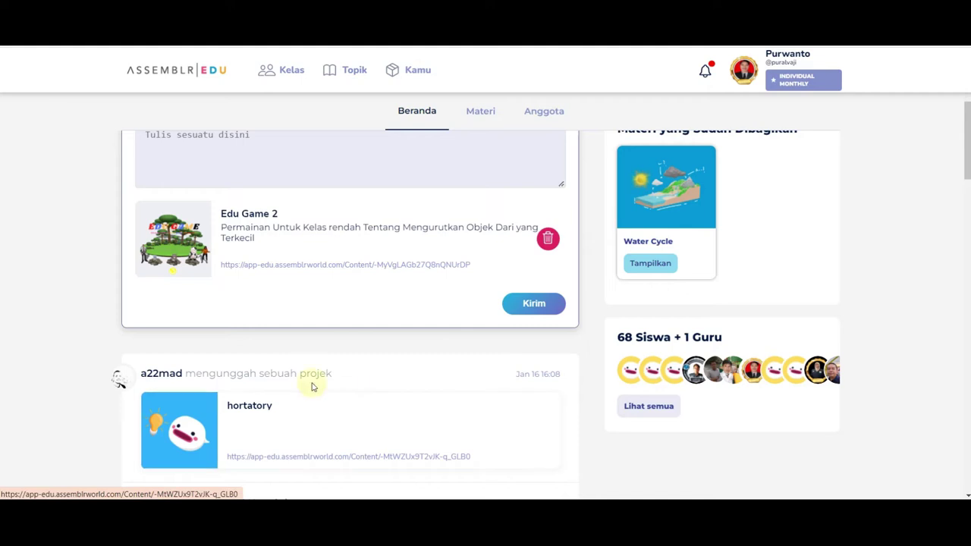
click(531, 304)
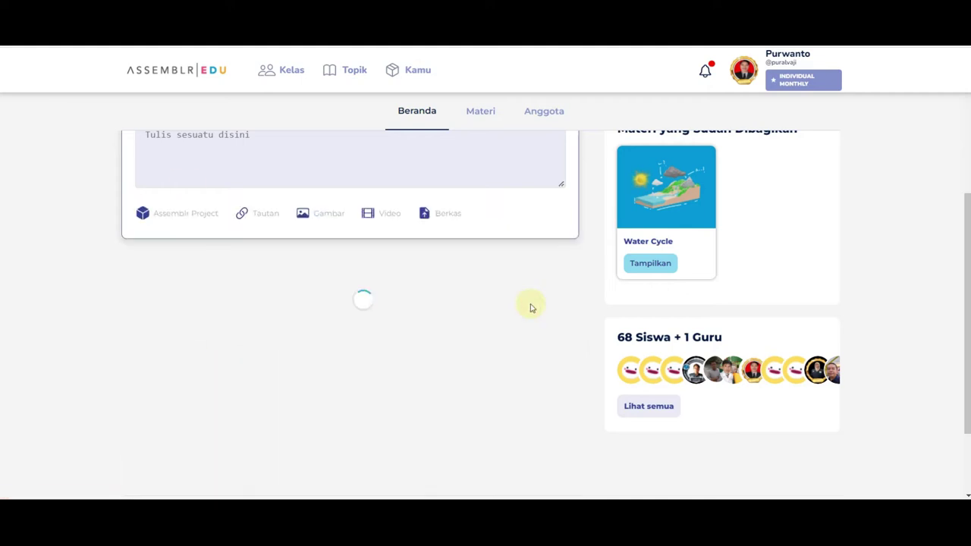